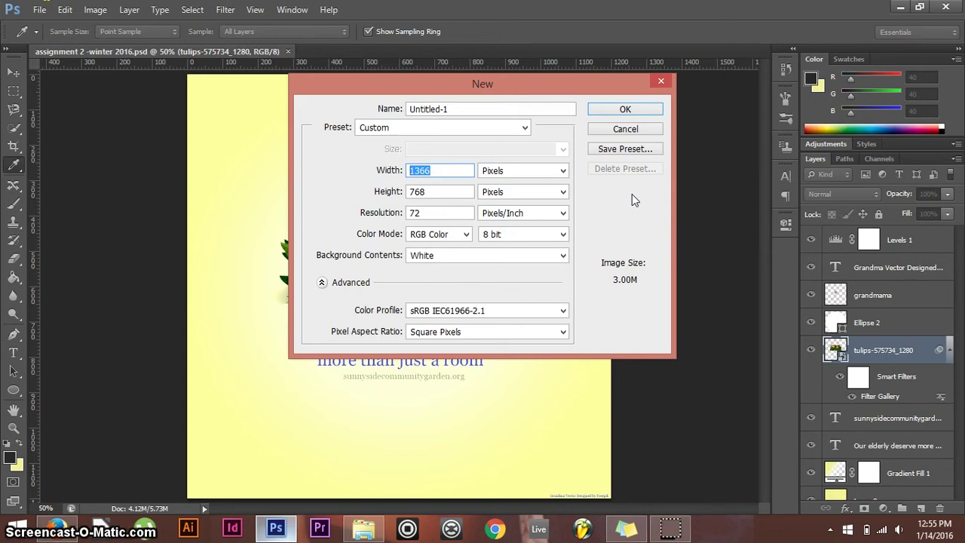
# Create a new 1200 by 1200 pixel document with a white background and add an empty layer to it
pyautogui.write('1200')
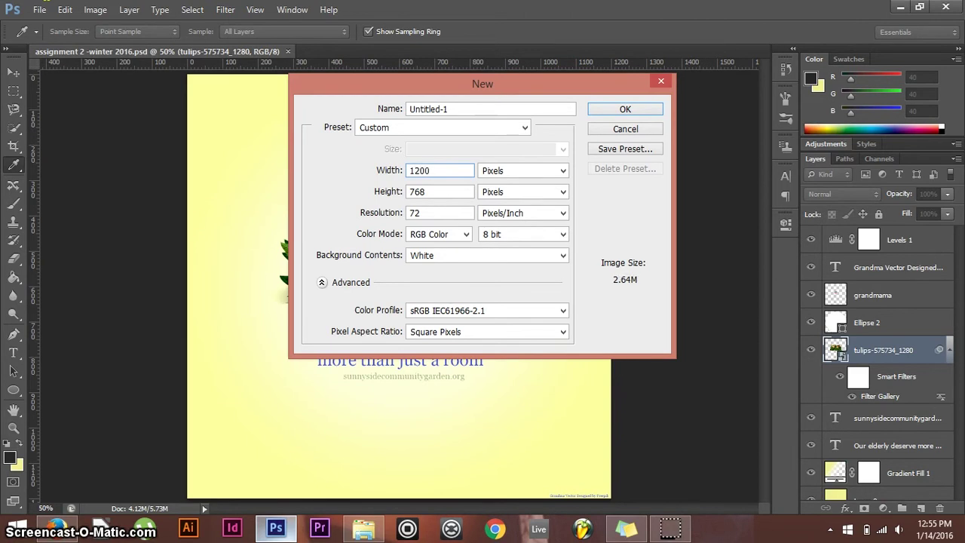
pyautogui.press('Tab')
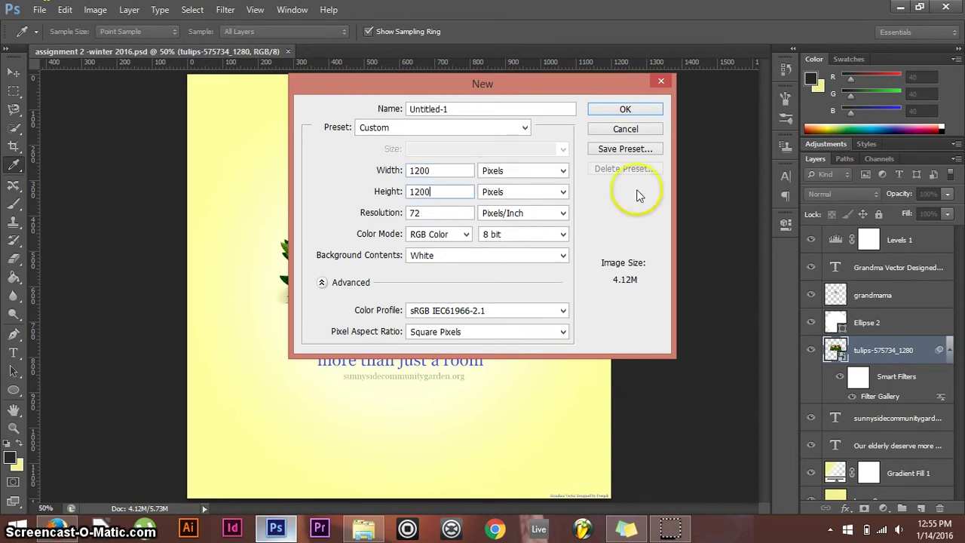
pyautogui.click(628, 112)
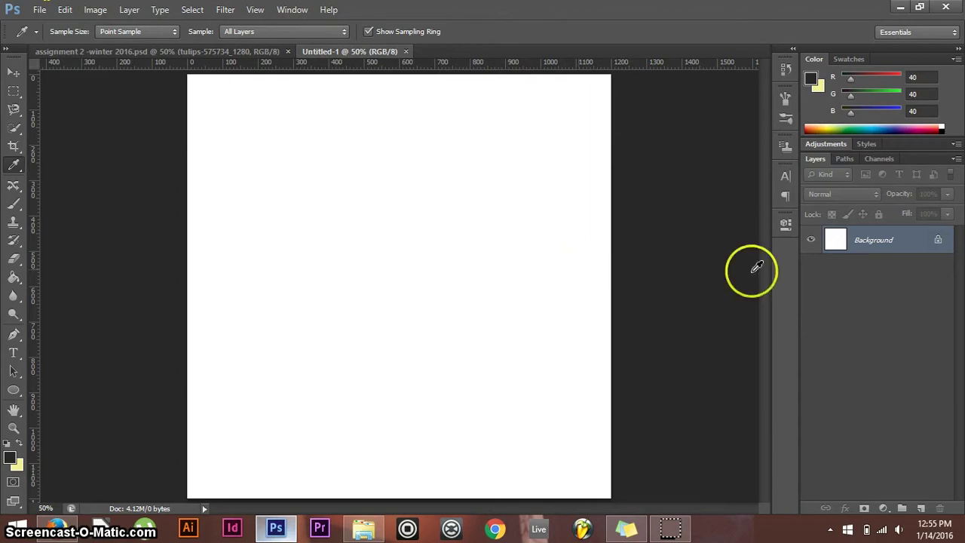
pyautogui.click(921, 509)
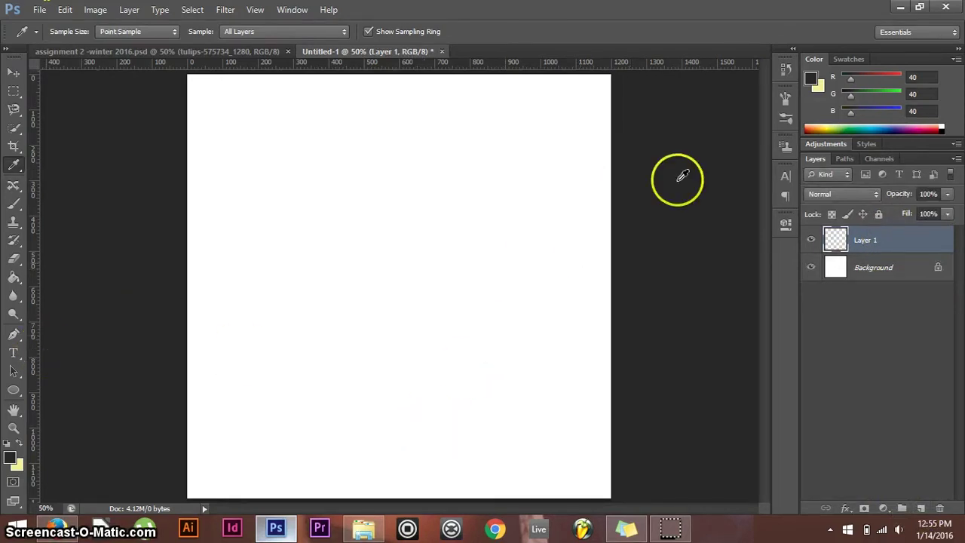
# Switch to Firefox and open freepik.com in a new tab
pyautogui.click(903, 8)
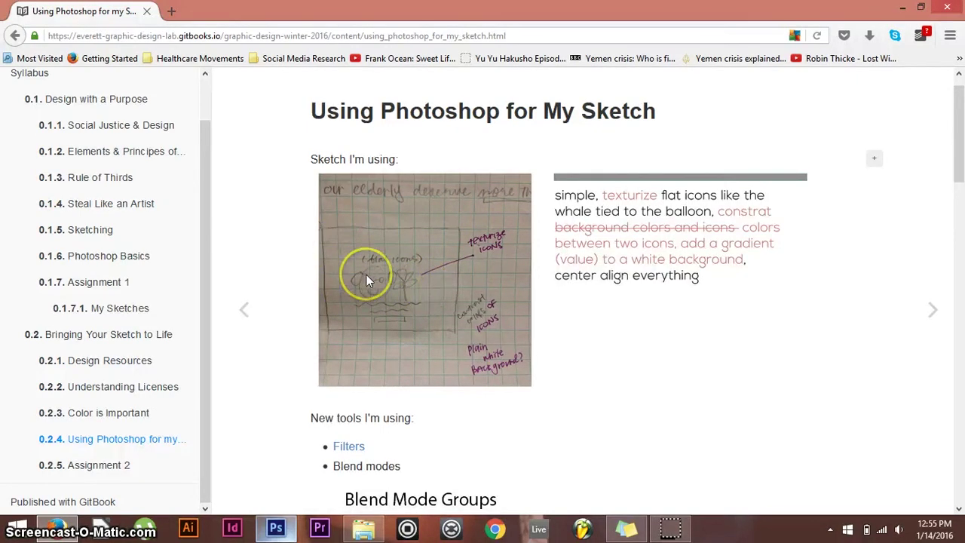
pyautogui.click(171, 10)
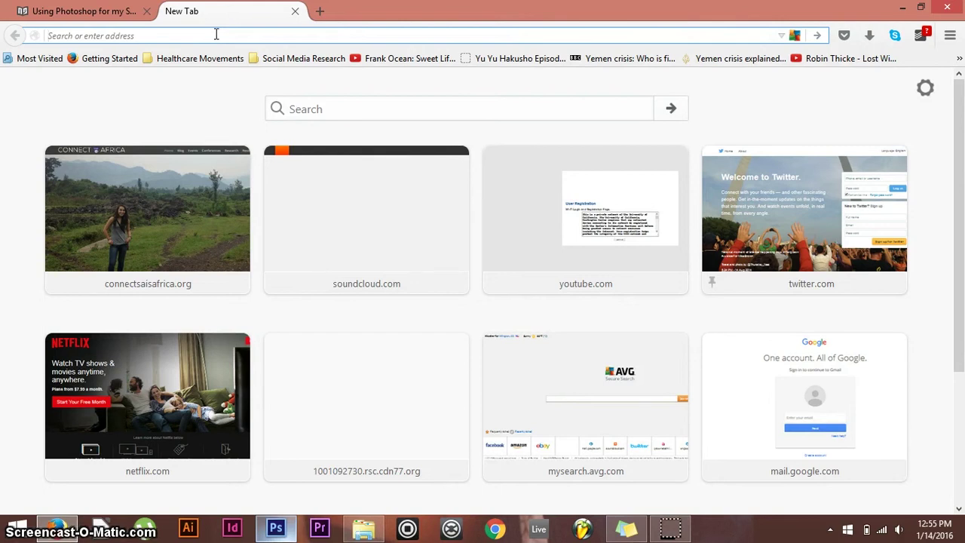
pyautogui.write('freepik.com')
pyautogui.press('Return')
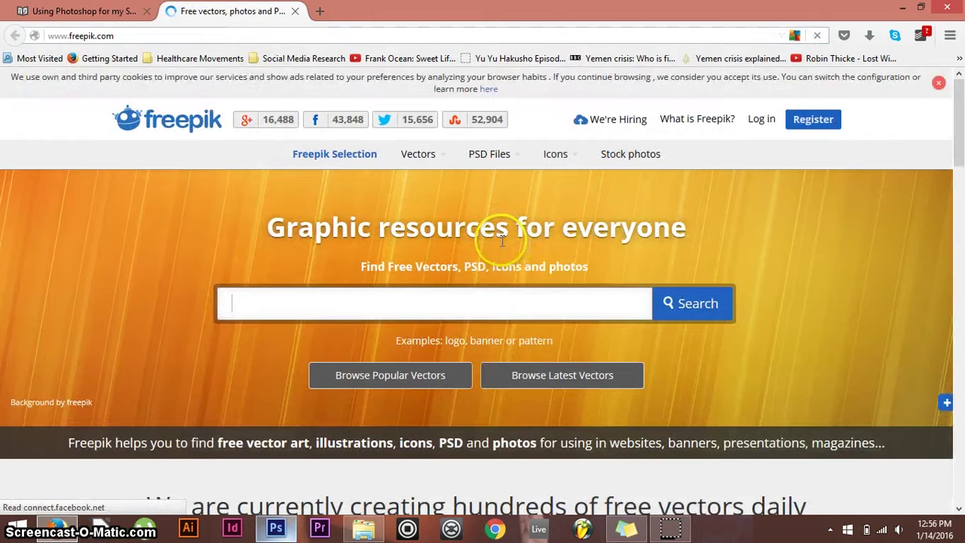
pyautogui.scroll(-1, 503, 245)
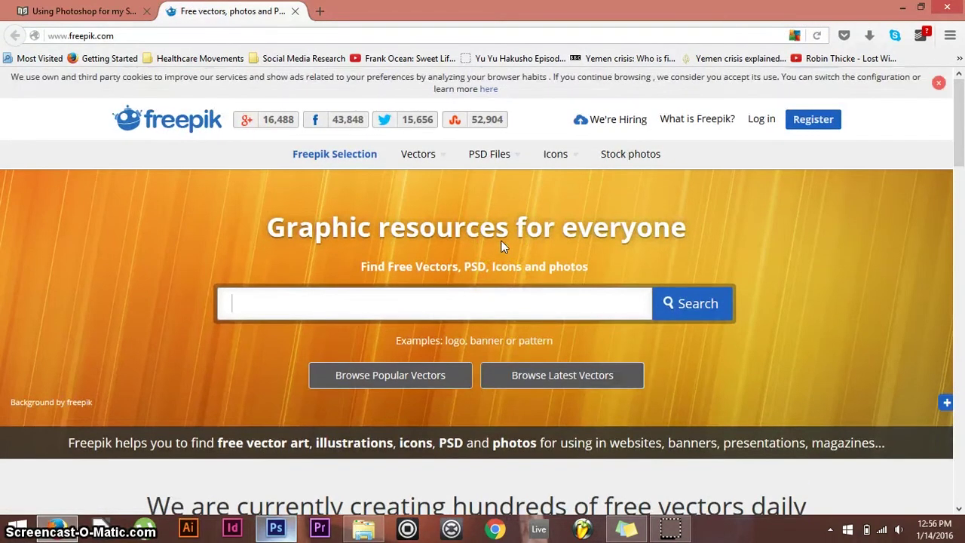
# Search Freepik for "grandparents"
pyautogui.click(478, 304)
pyautogui.write('pa')
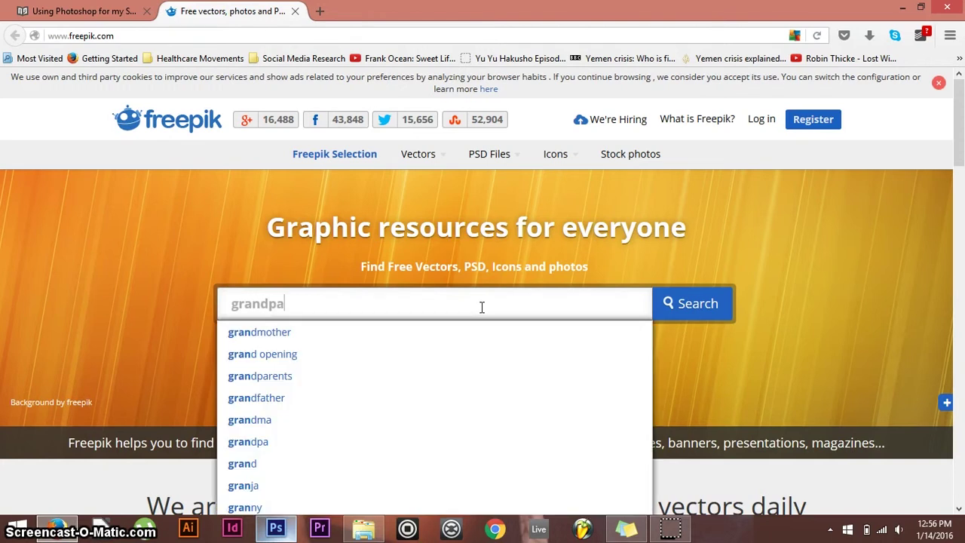
pyautogui.write('t')
pyautogui.press('BackSpace')
pyautogui.write('rent')
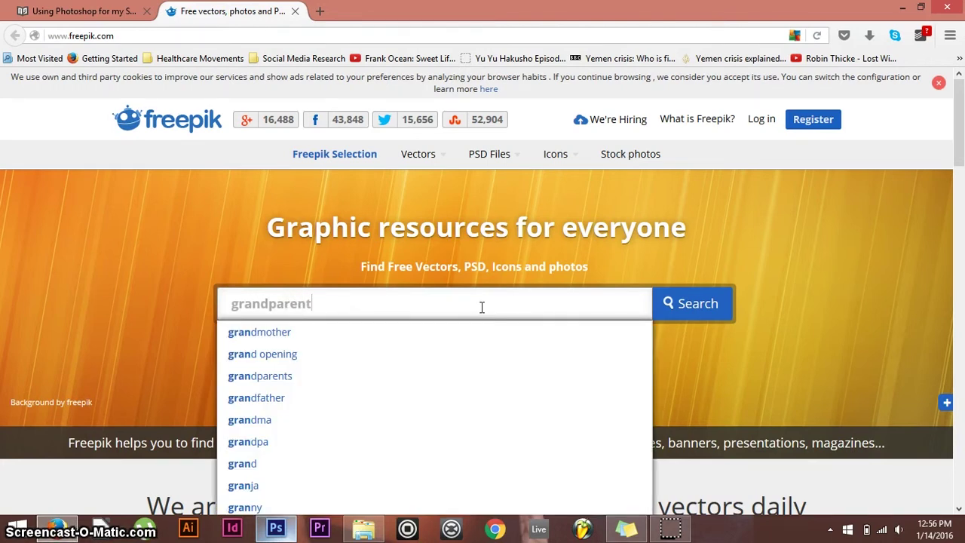
pyautogui.write('s')
pyautogui.press('Return')
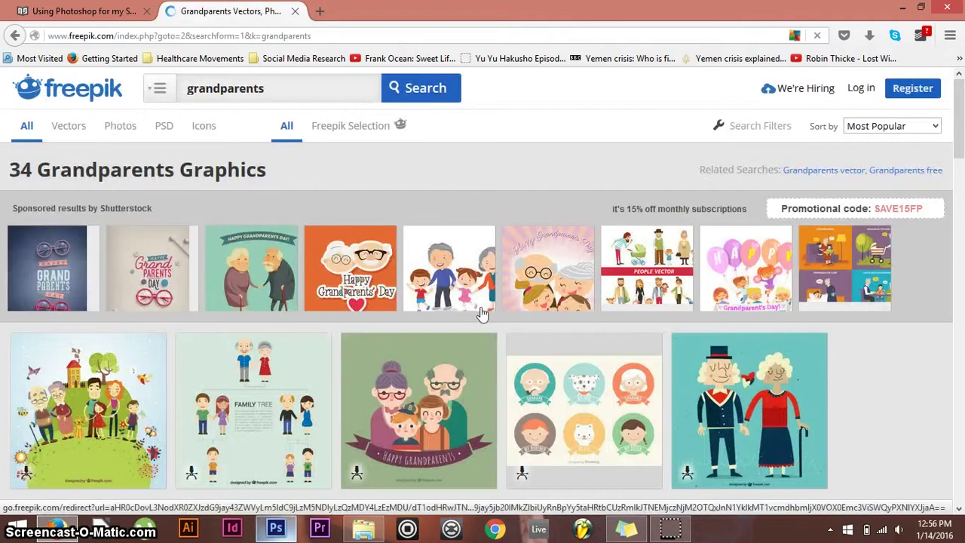
# Browse the grandparents graphics and open the green Flat Family Tree vector's page to check its artwork
pyautogui.scroll(-3, 421, 339)
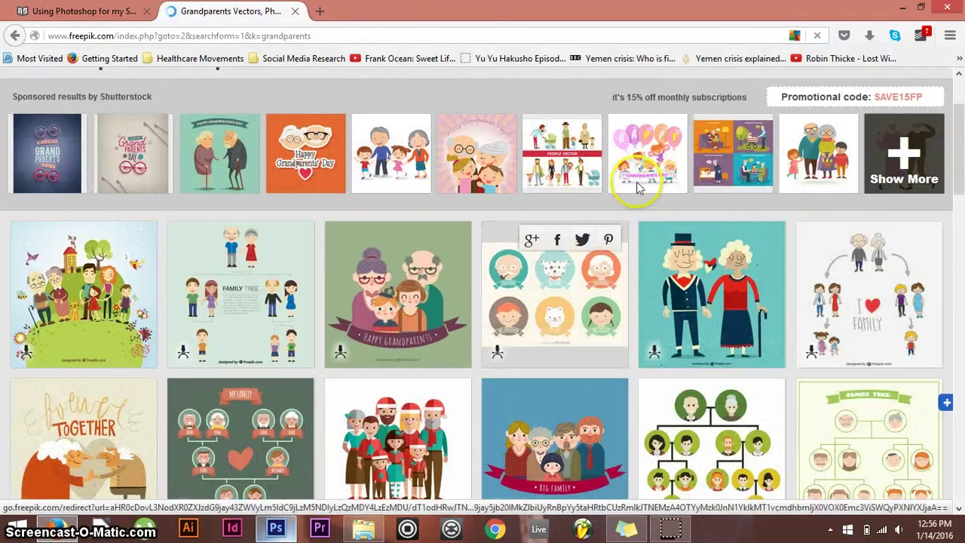
pyautogui.scroll(-3, 637, 187)
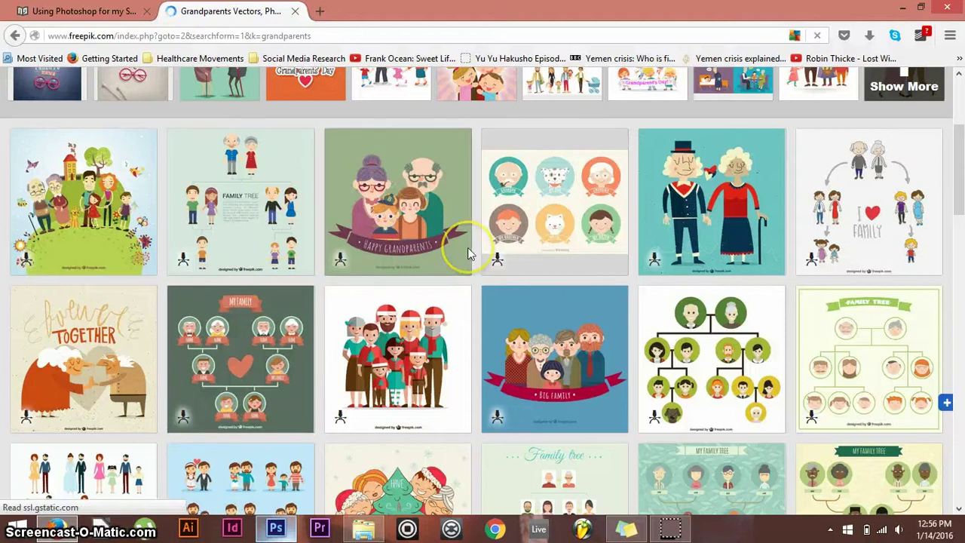
pyautogui.scroll(-2, 468, 247)
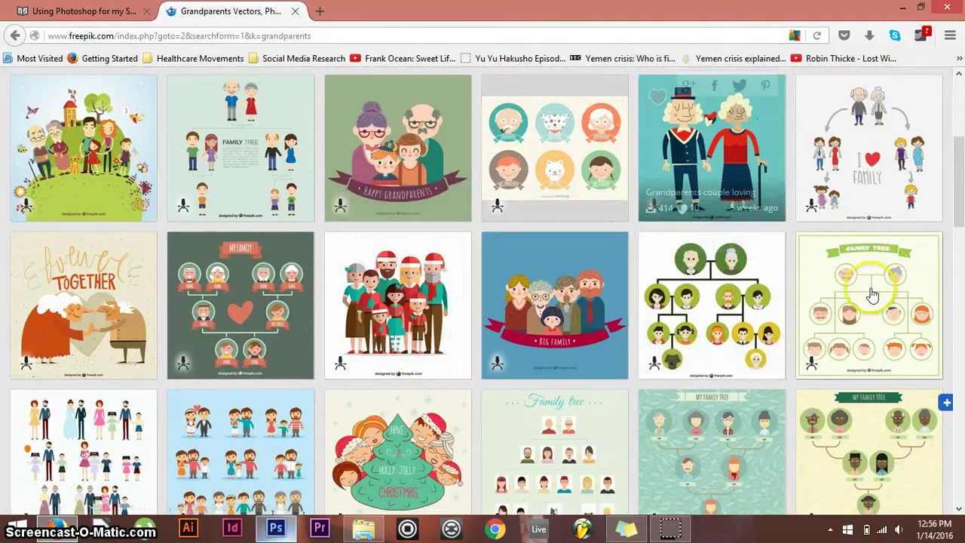
pyautogui.click(881, 331)
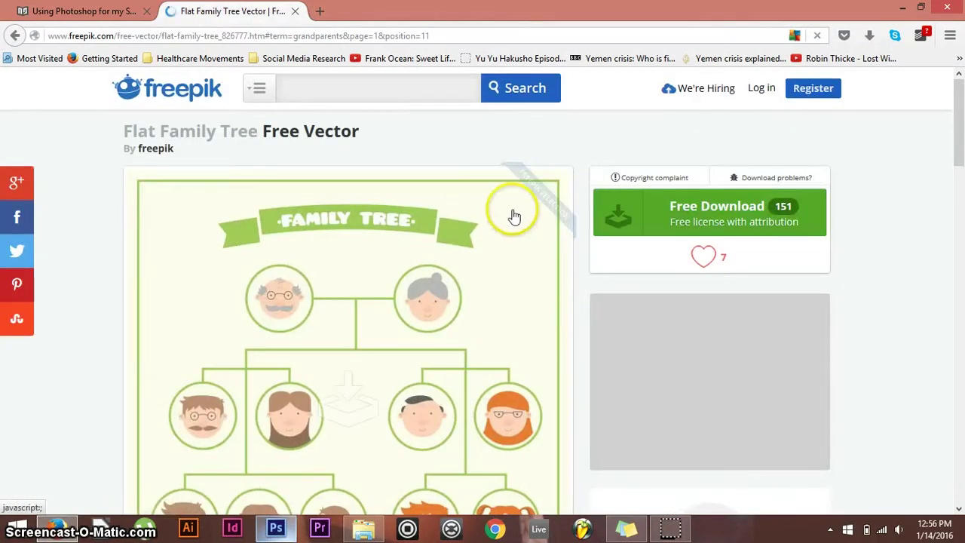
pyautogui.scroll(-1, 515, 216)
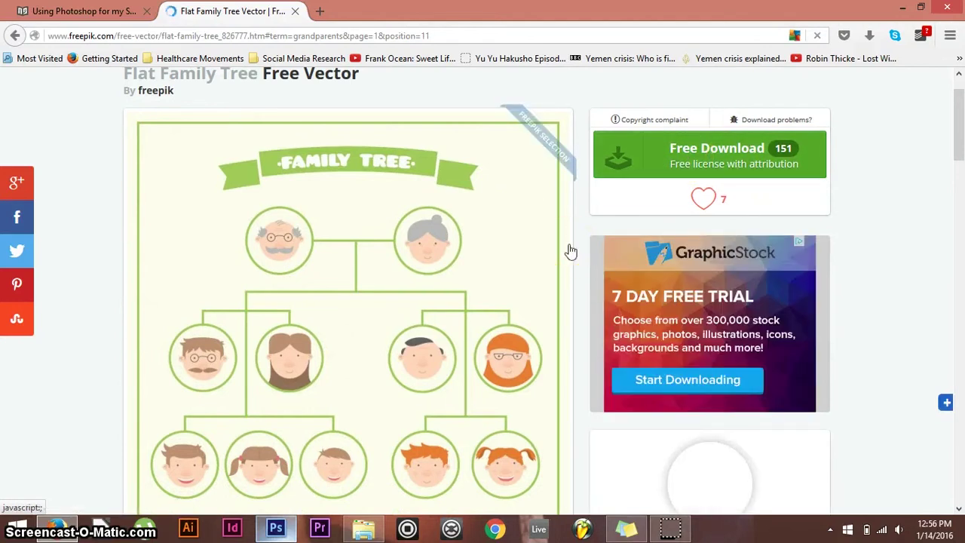
pyautogui.scroll(-1, 490, 253)
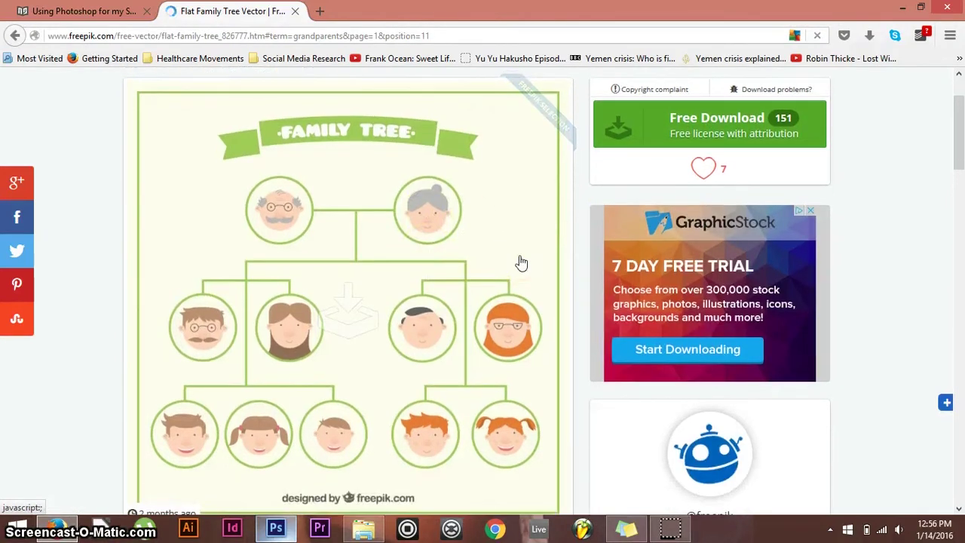
pyautogui.scroll(1, 519, 263)
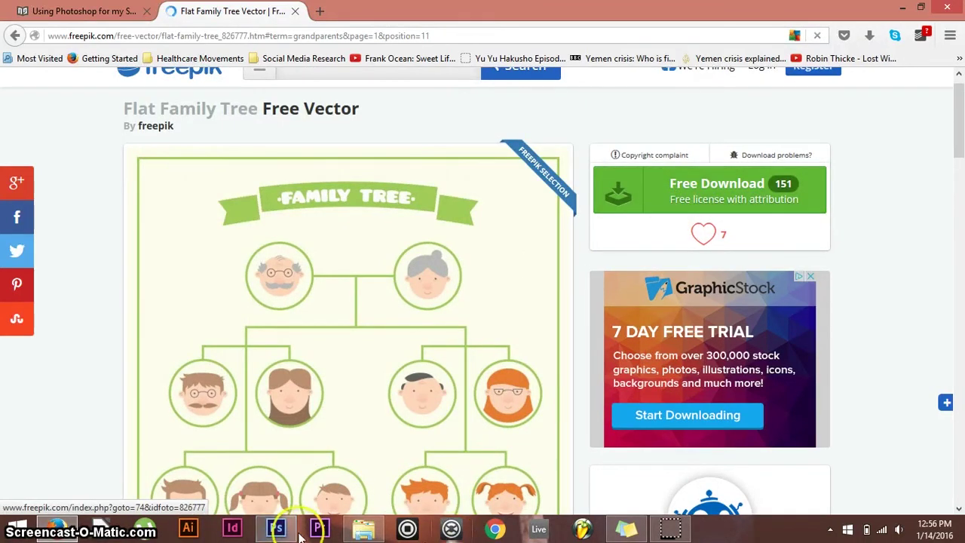
# Switch to Photoshop and examine the author credit line in the bottom corner of the finished assignment 2 design
pyautogui.click(277, 526)
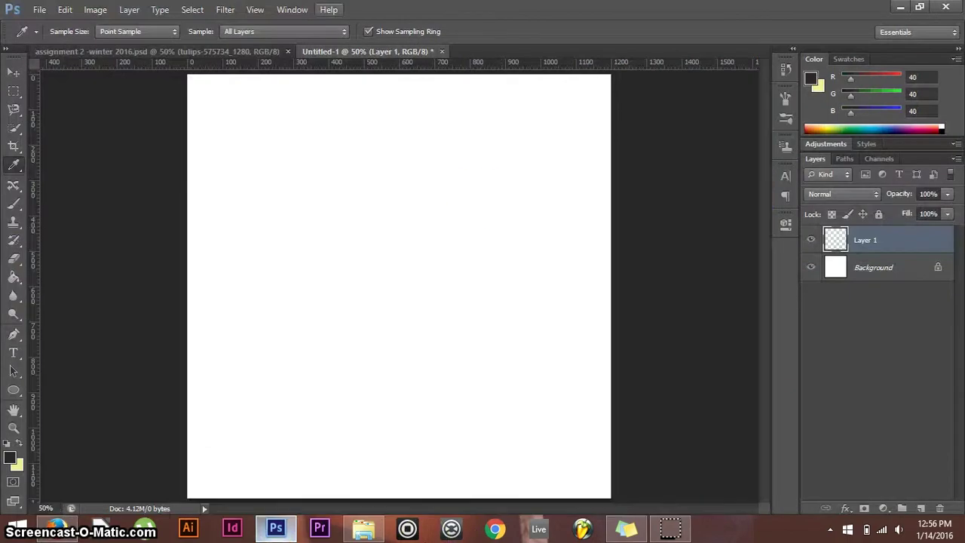
pyautogui.click(243, 49)
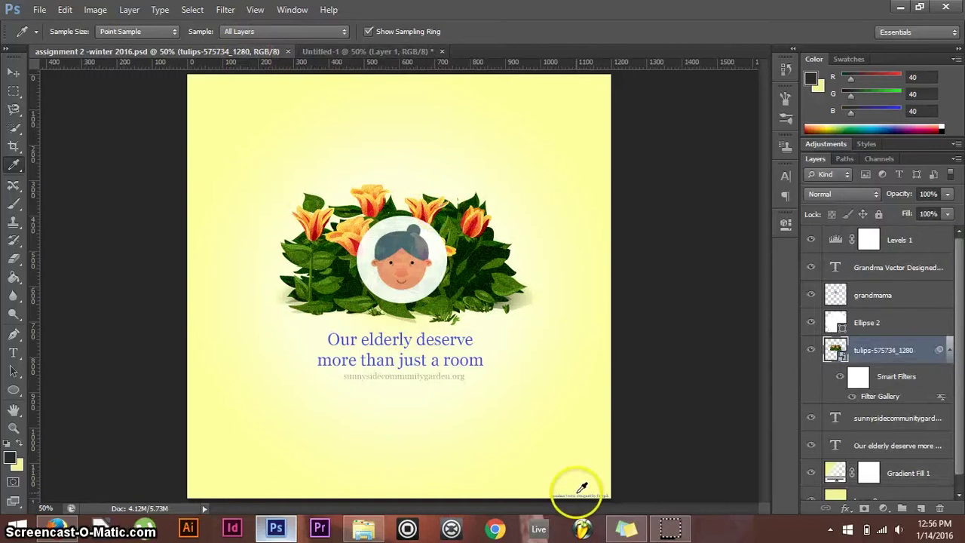
pyautogui.scroll(3, 580, 486)
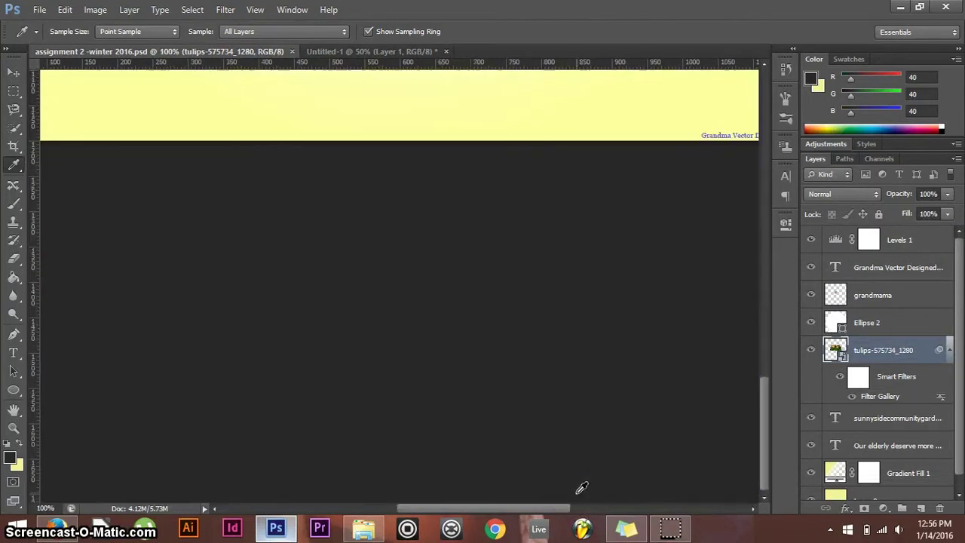
pyautogui.scroll(2, 581, 488)
pyautogui.moveTo(548, 509); pyautogui.dragTo(605, 507)
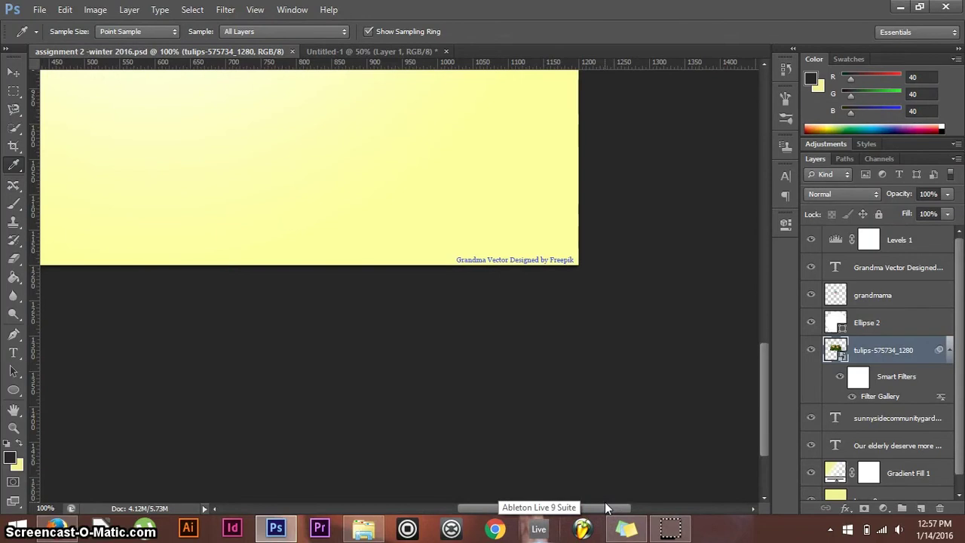
pyautogui.scroll(-3, 606, 508)
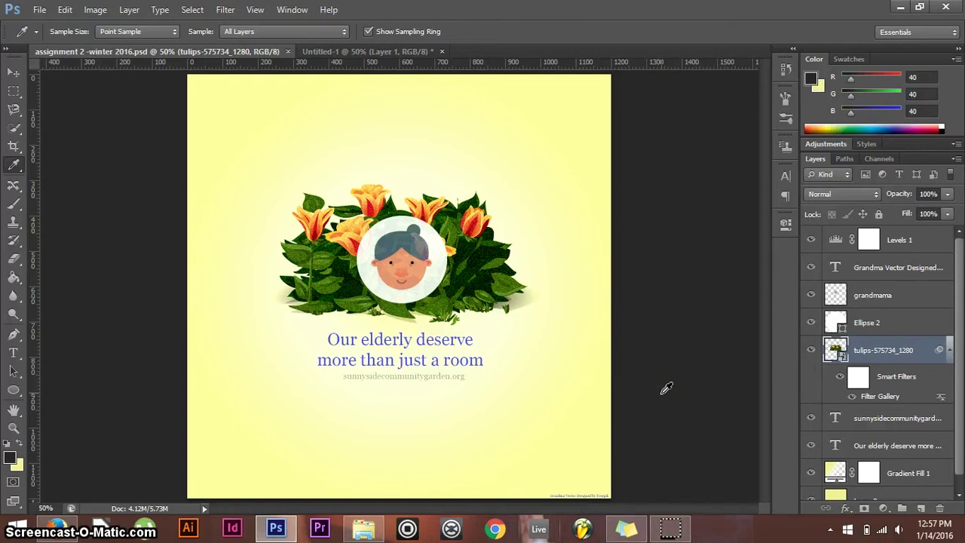
pyautogui.click(701, 226)
pyautogui.hotkey('ctrl', '+')
pyautogui.hotkey('ctrl', '+')
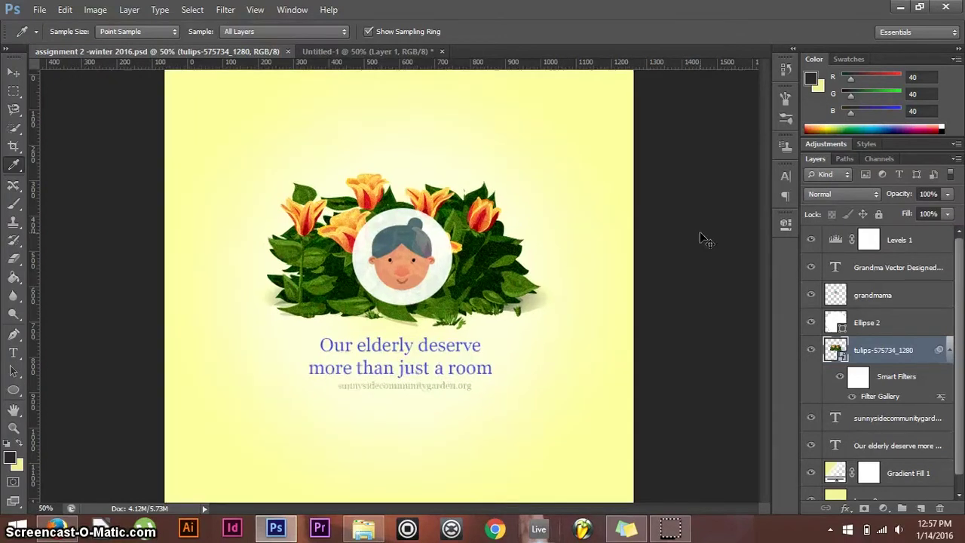
pyautogui.scroll(-8, 701, 233)
pyautogui.scroll(1, 701, 232)
pyautogui.scroll(-1, 701, 232)
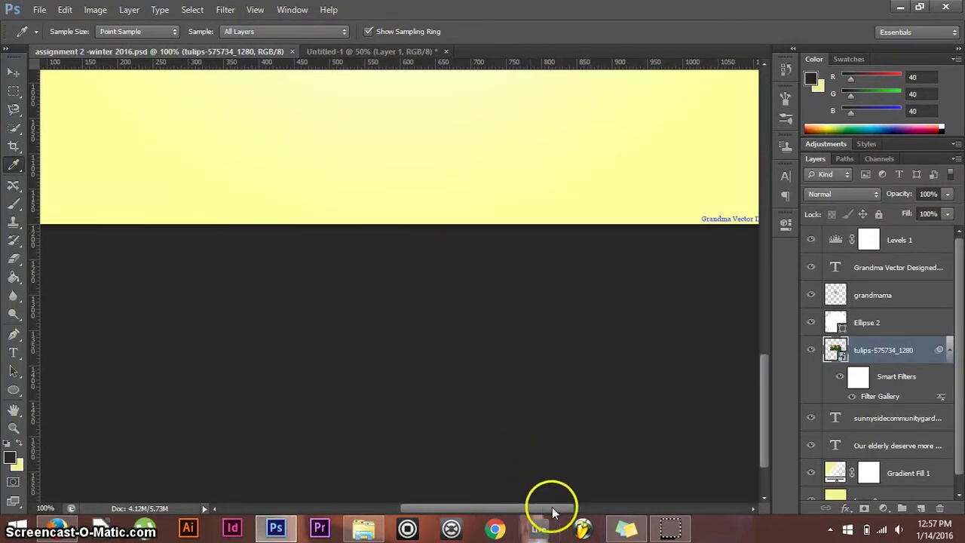
pyautogui.moveTo(553, 508); pyautogui.dragTo(592, 508)
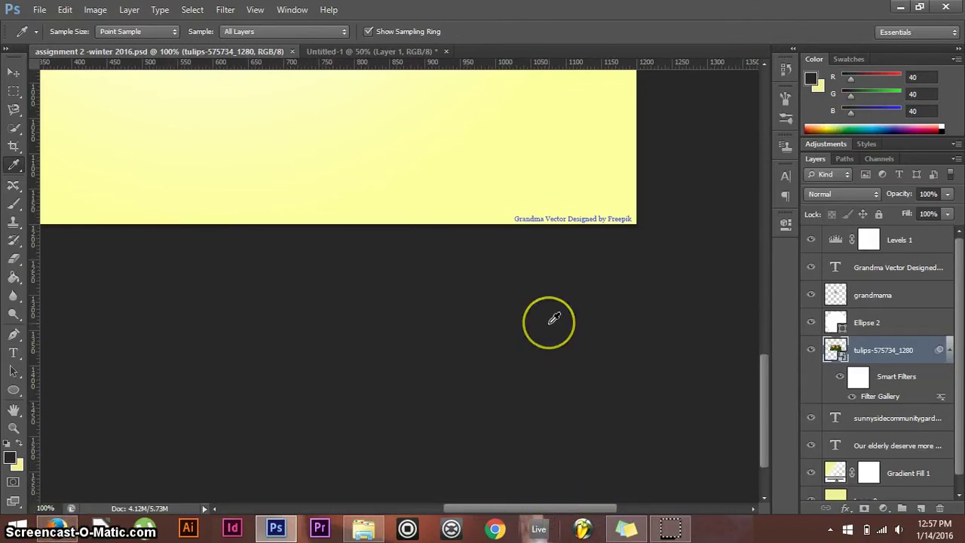
pyautogui.scroll(2, 549, 323)
pyautogui.hotkey('ctrl', '-')
pyautogui.hotkey('ctrl', '-')
pyautogui.hotkey('ctrl', '-')
pyautogui.hotkey('ctrl', '-')
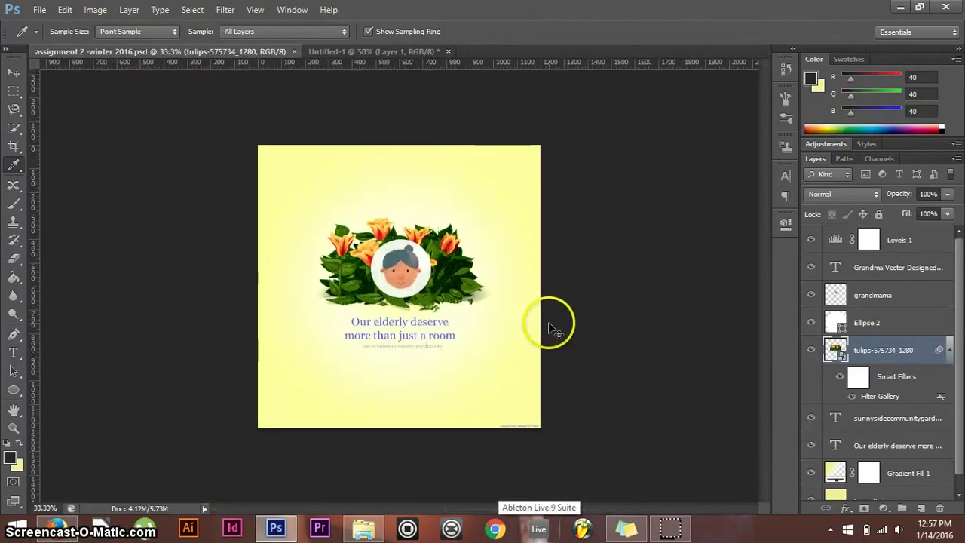
pyautogui.hotkey('ctrl', '+')
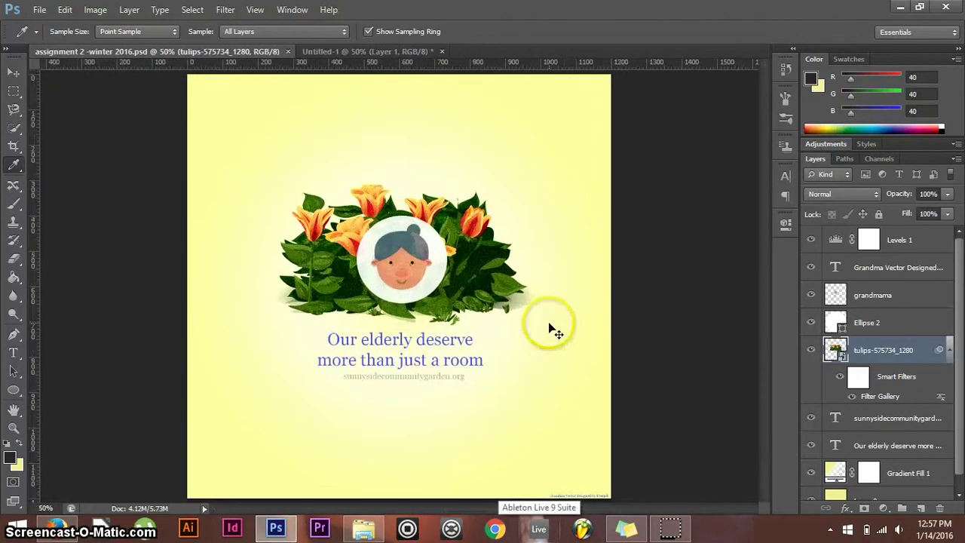
# Return to Firefox and download the Flat Family Tree vector under the free license, saving Flat-Family-Tree.zip
pyautogui.click(275, 530)
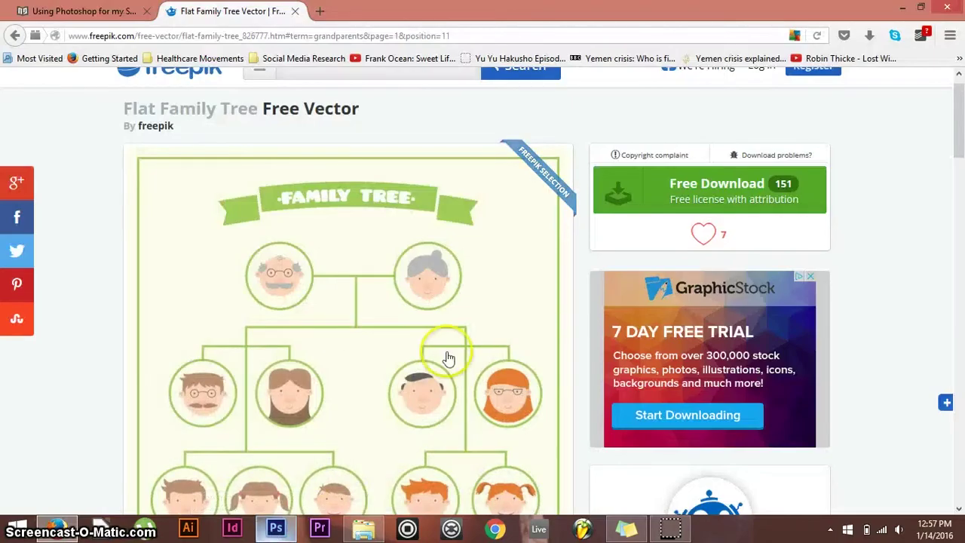
pyautogui.click(654, 186)
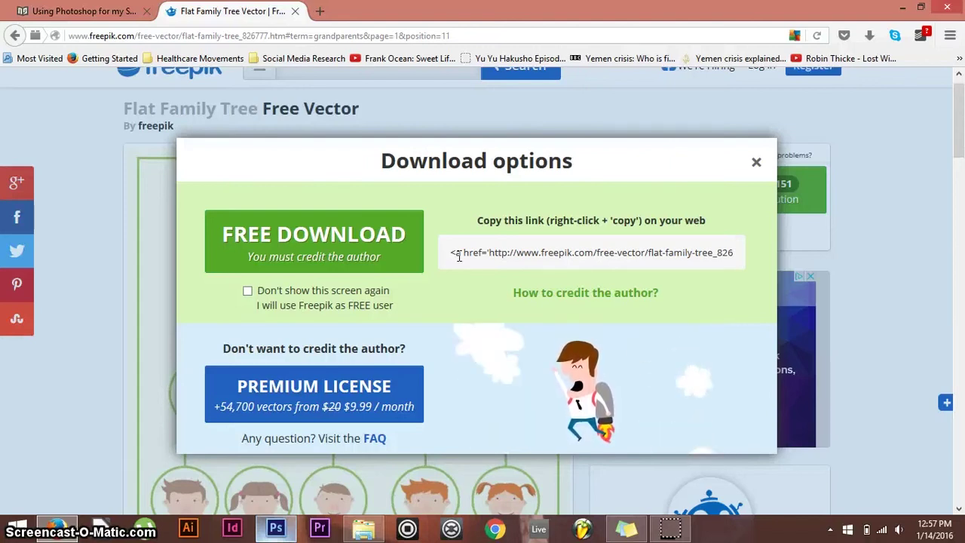
pyautogui.moveTo(457, 255); pyautogui.dragTo(743, 254)
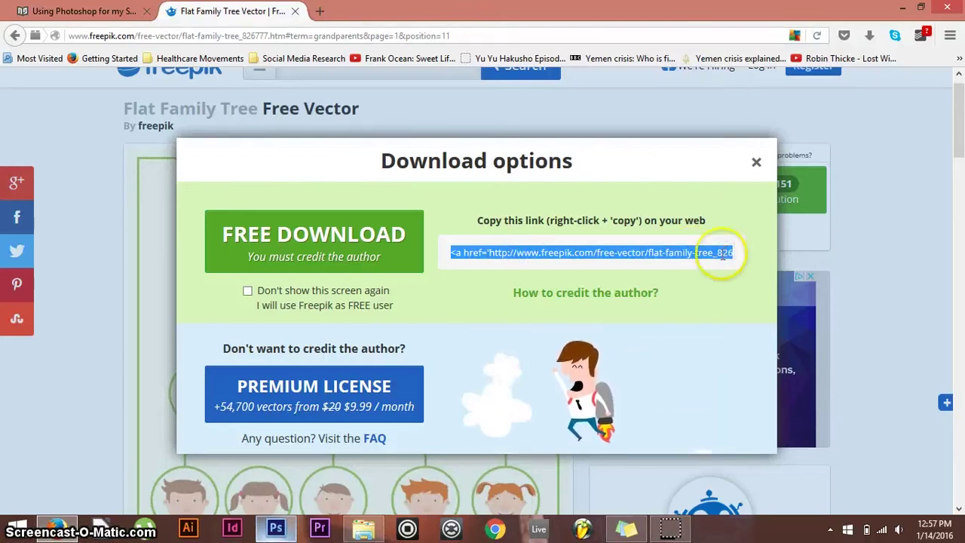
pyautogui.click(357, 248)
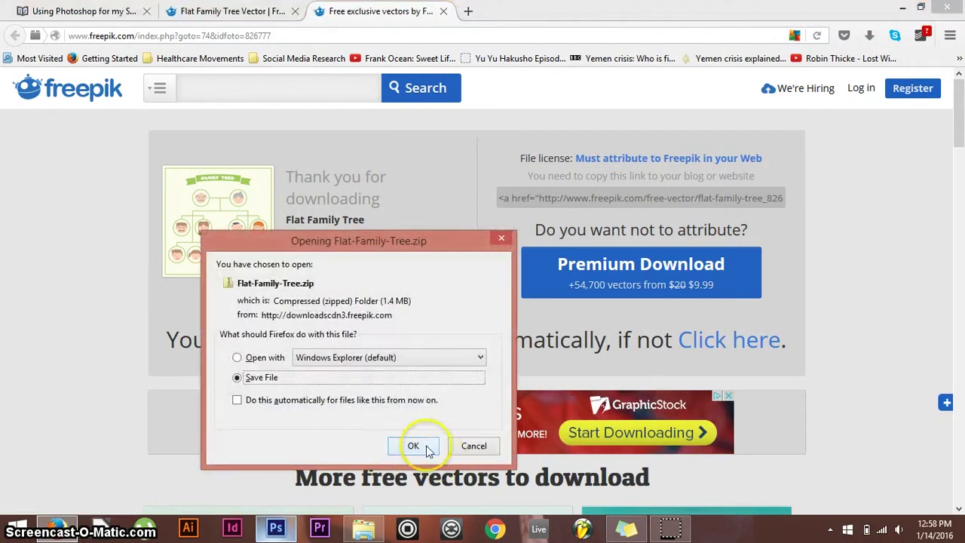
pyautogui.click(422, 445)
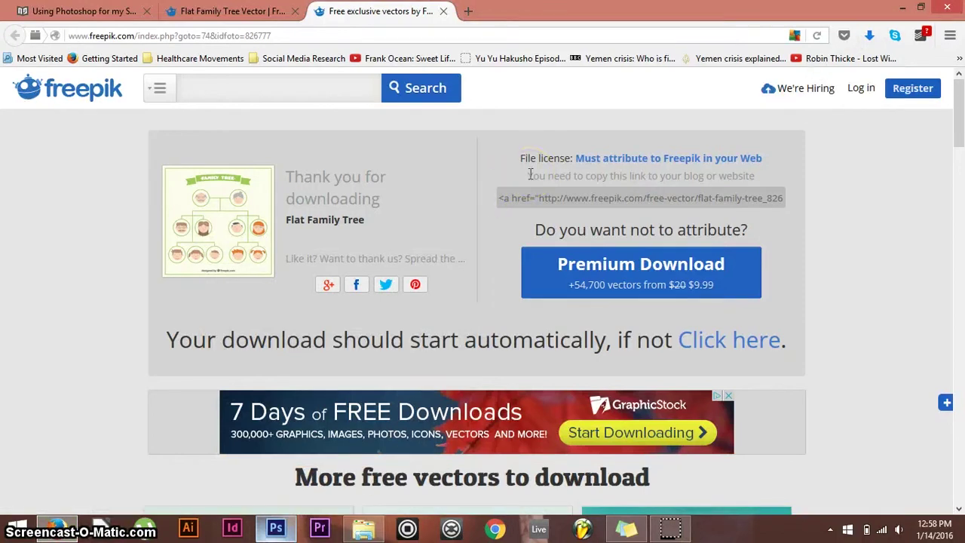
# Open Freepik's attribution requirements and read how to credit the author and which uses are permitted
pyautogui.click(617, 167)
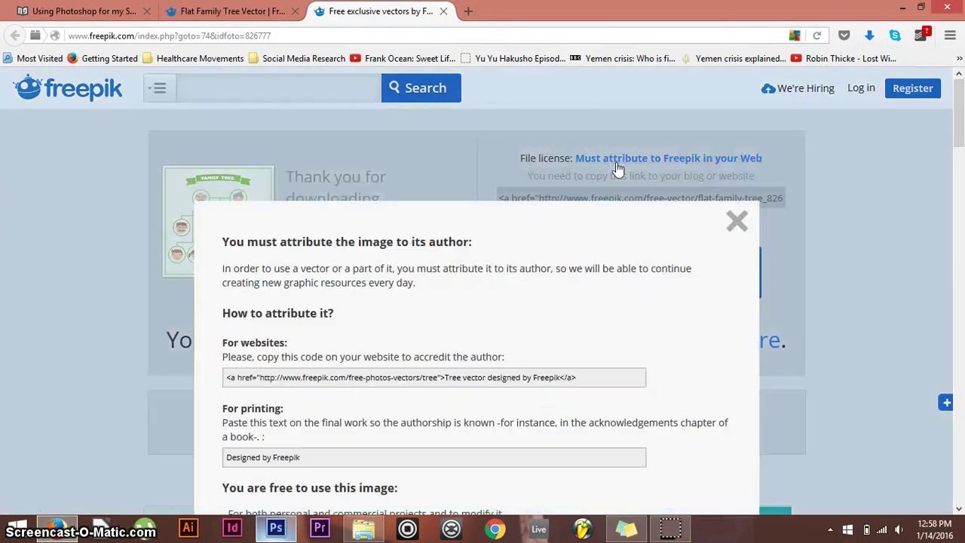
pyautogui.scroll(-2, 544, 381)
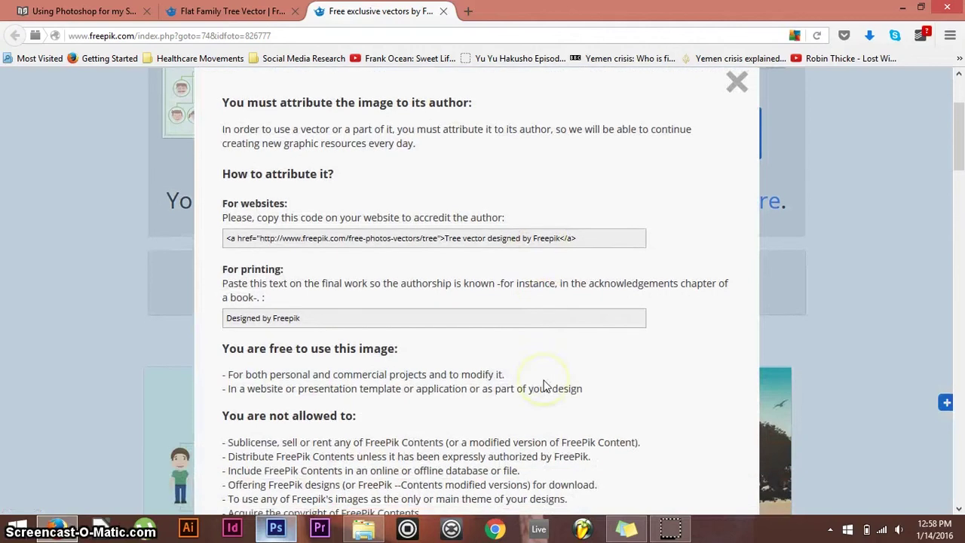
# Review Freepik's website link code and the "Designed by Freepik" print credit, along with the lists of permitted and prohibited uses
pyautogui.scroll(1, 547, 386)
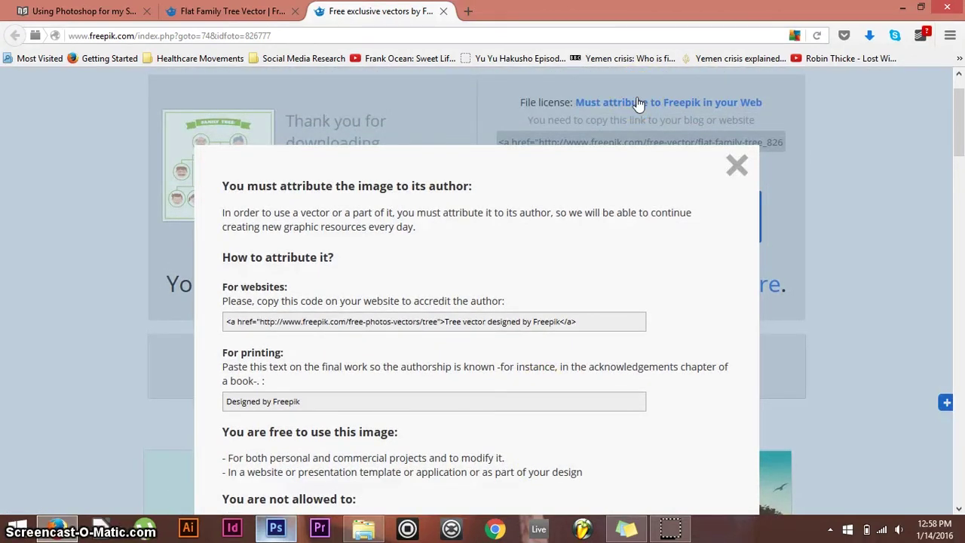
pyautogui.scroll(-2, 637, 102)
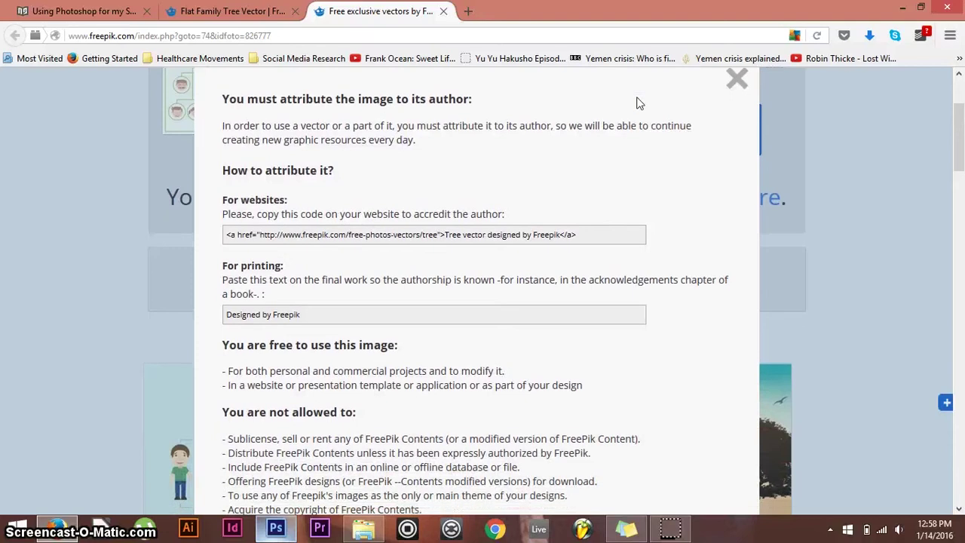
pyautogui.scroll(-1, 638, 102)
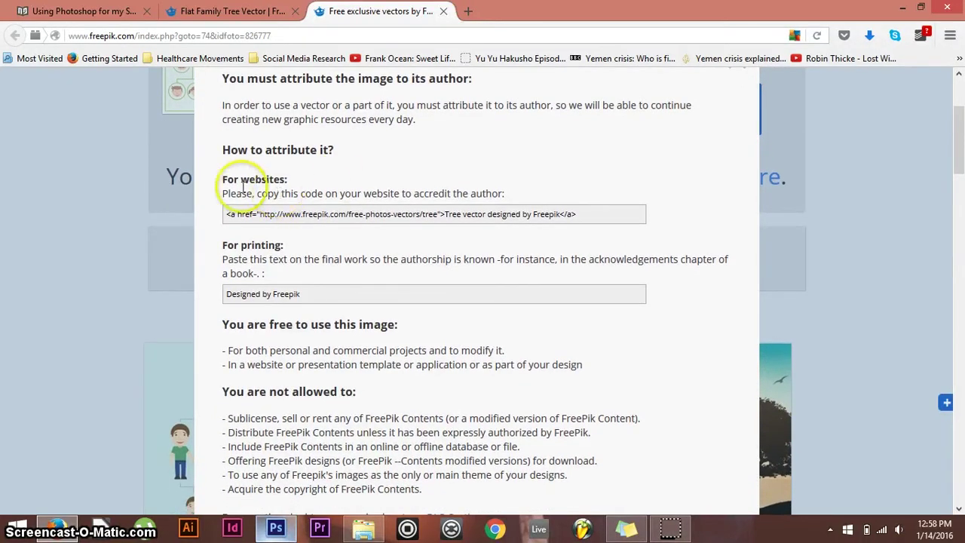
pyautogui.click(255, 214)
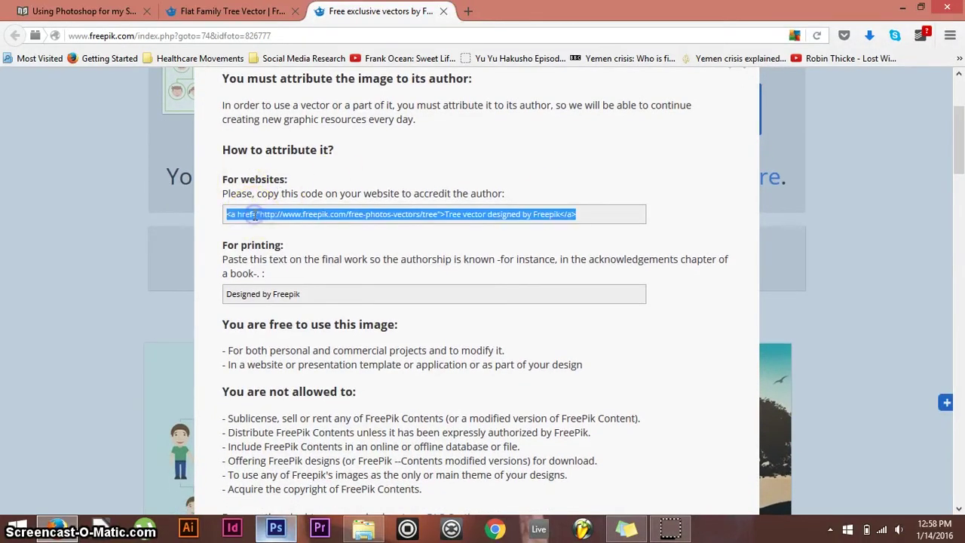
pyautogui.click(309, 297)
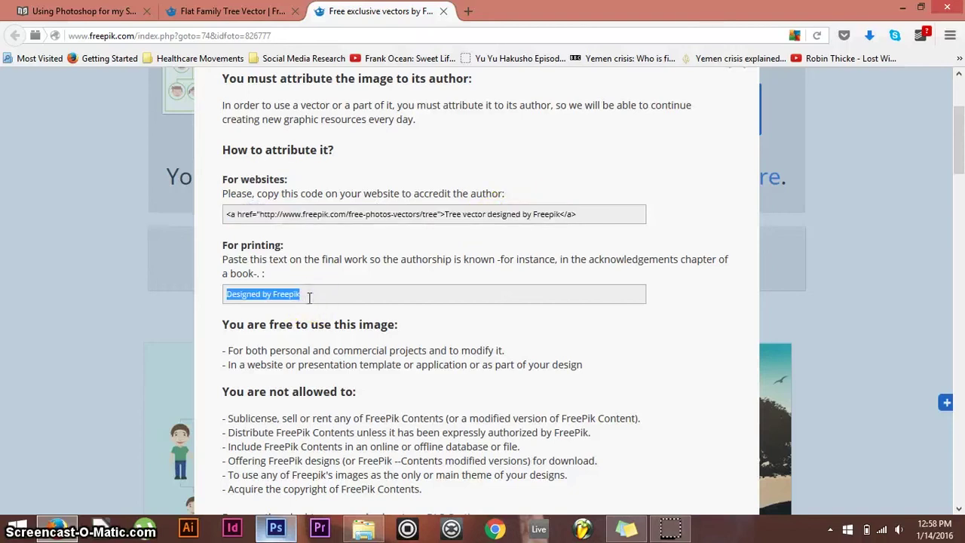
pyautogui.click(242, 296)
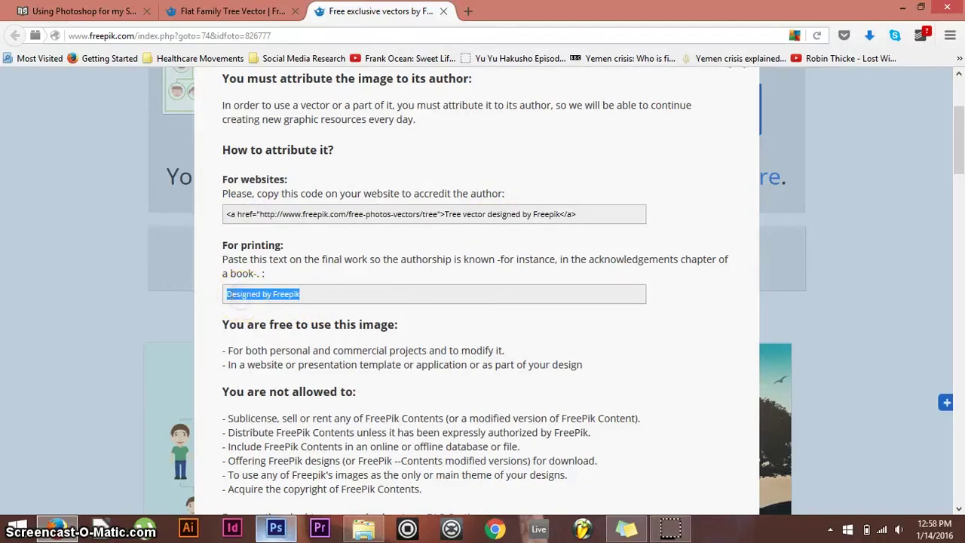
pyautogui.click(226, 295)
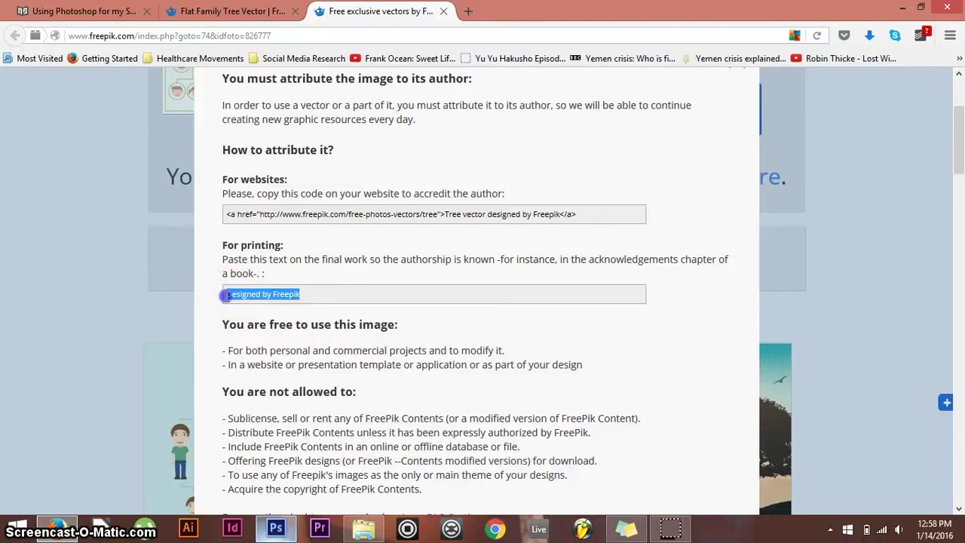
pyautogui.rightClick(310, 294)
pyautogui.click(226, 296)
pyautogui.click(404, 364)
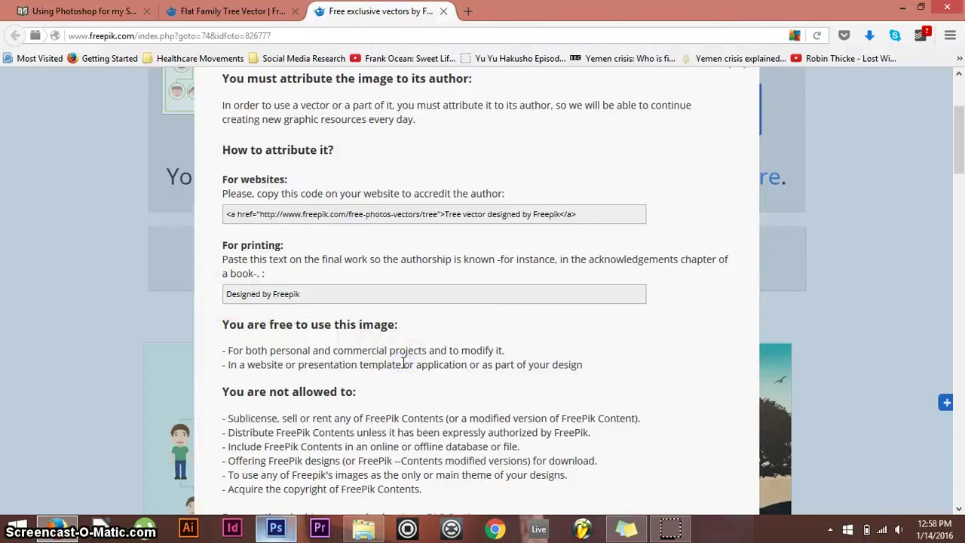
pyautogui.scroll(-1, 403, 364)
pyautogui.scroll(1, 403, 363)
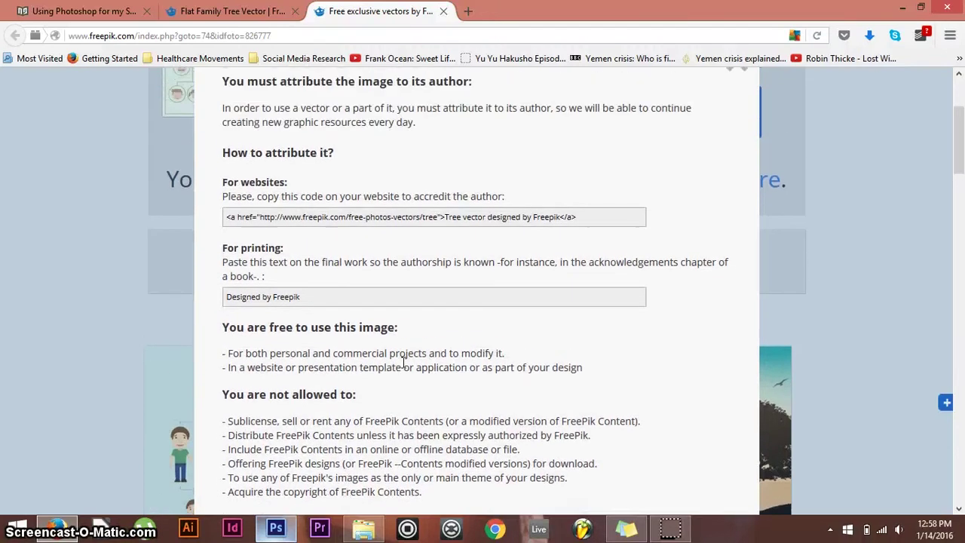
pyautogui.scroll(2, 403, 363)
# Open the downloaded Flat-Family-Tree(1) archive and check its Illustrator and EPS files
pyautogui.click(870, 35)
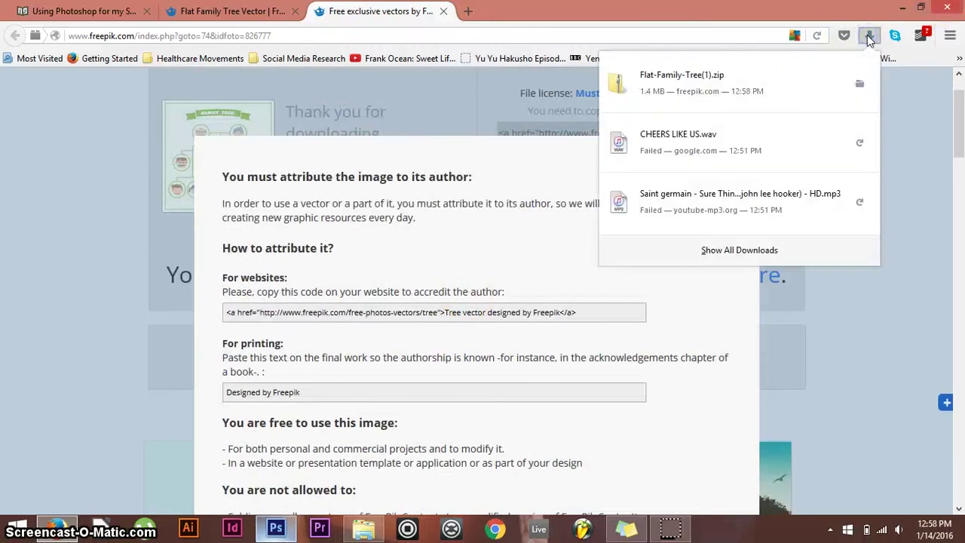
pyautogui.click(743, 80)
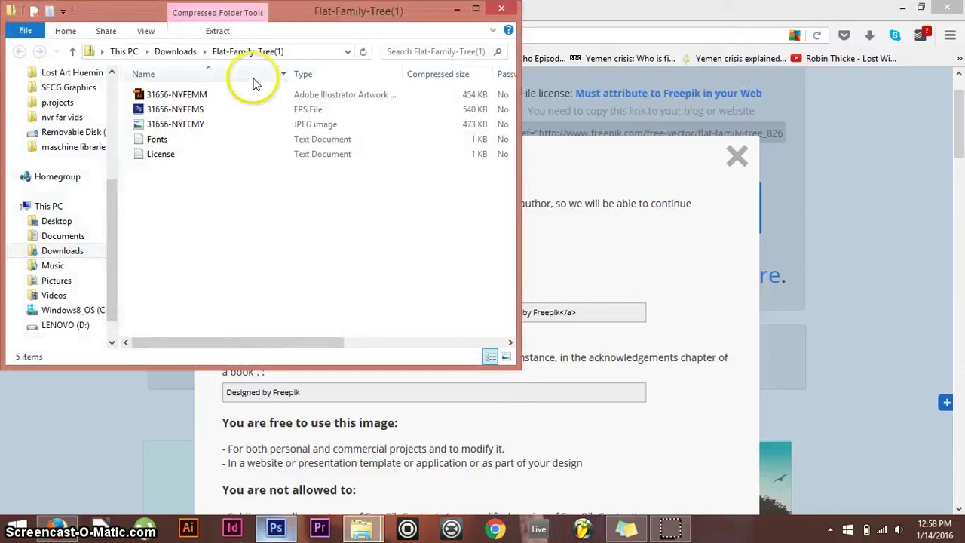
pyautogui.click(189, 111)
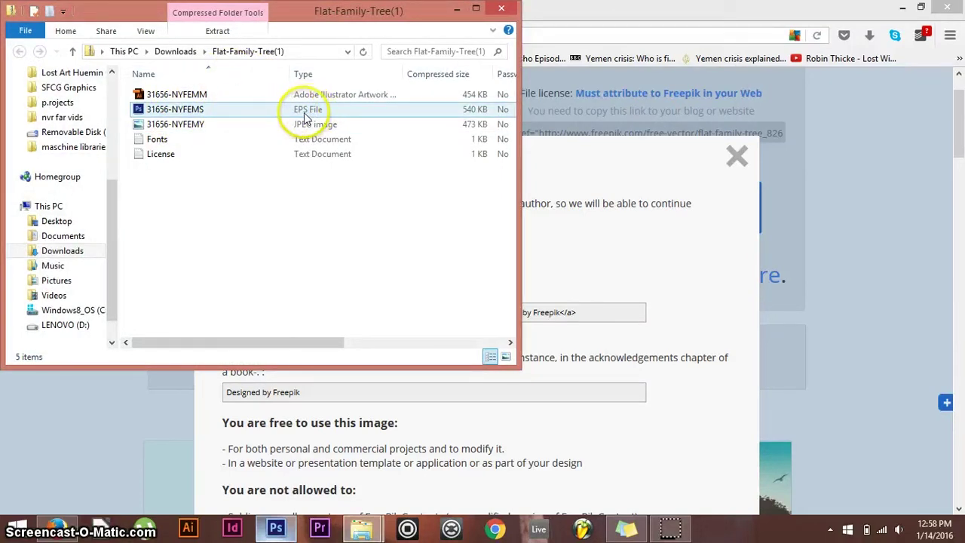
pyautogui.click(160, 94)
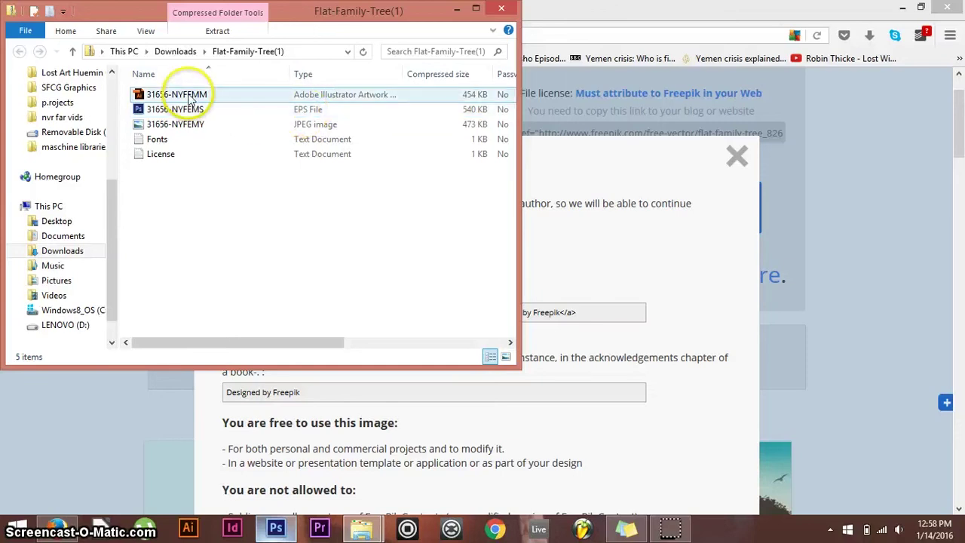
pyautogui.click(197, 111)
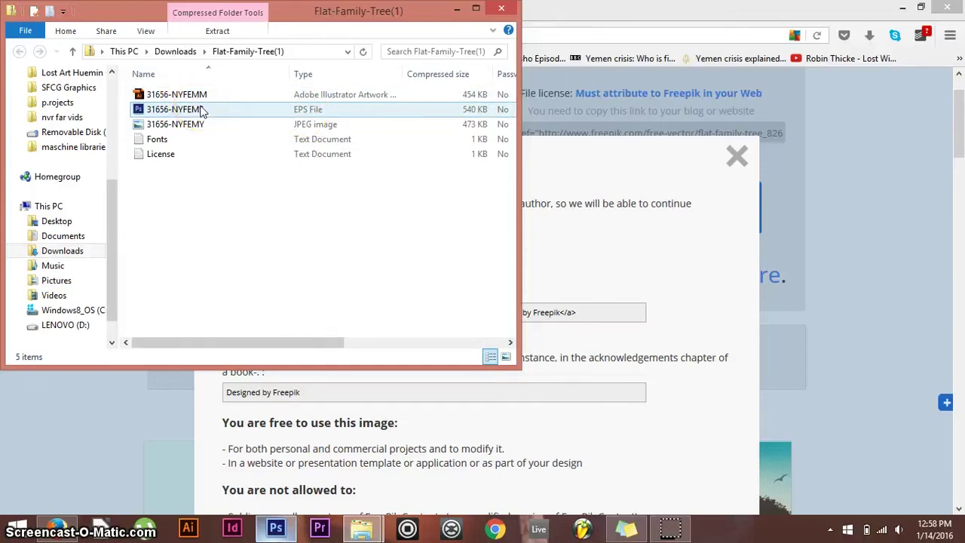
pyautogui.rightClick(202, 111)
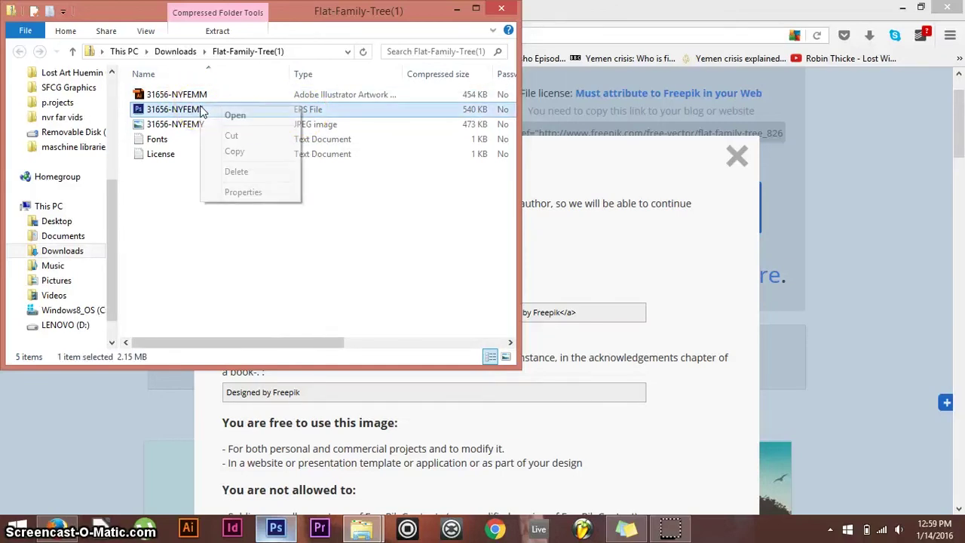
pyautogui.click(238, 55)
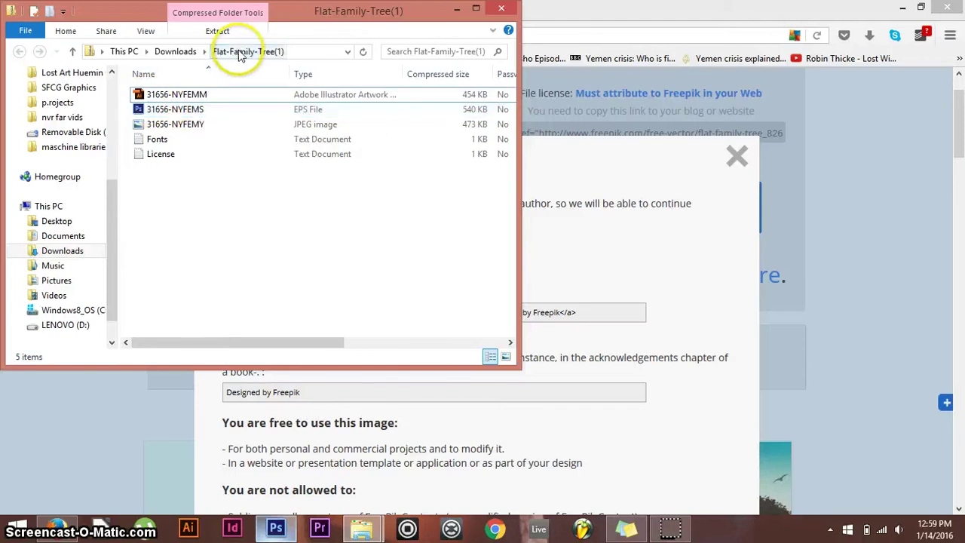
# Extract all files of the Flat-Family-Tree(1) archive into a folder of the same name in Downloads
pyautogui.click(185, 52)
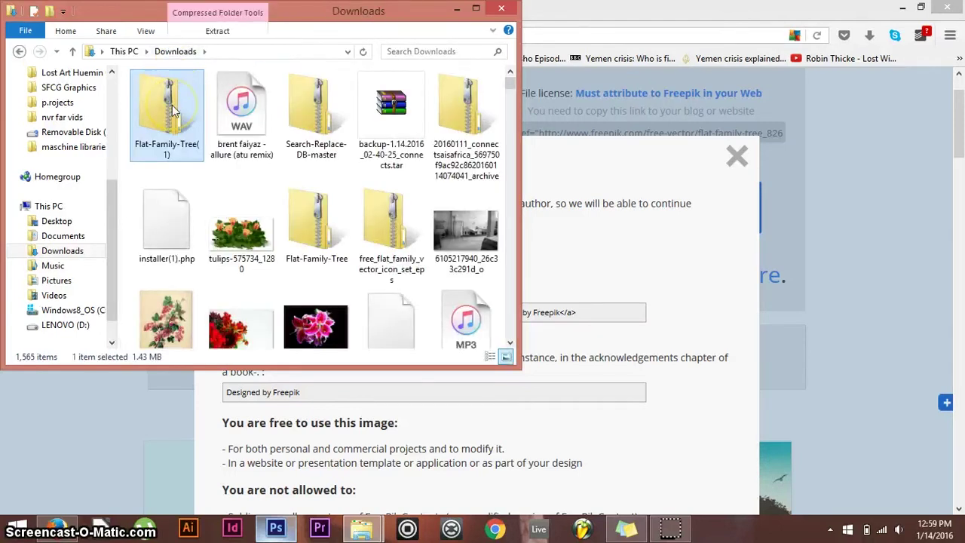
pyautogui.rightClick(173, 109)
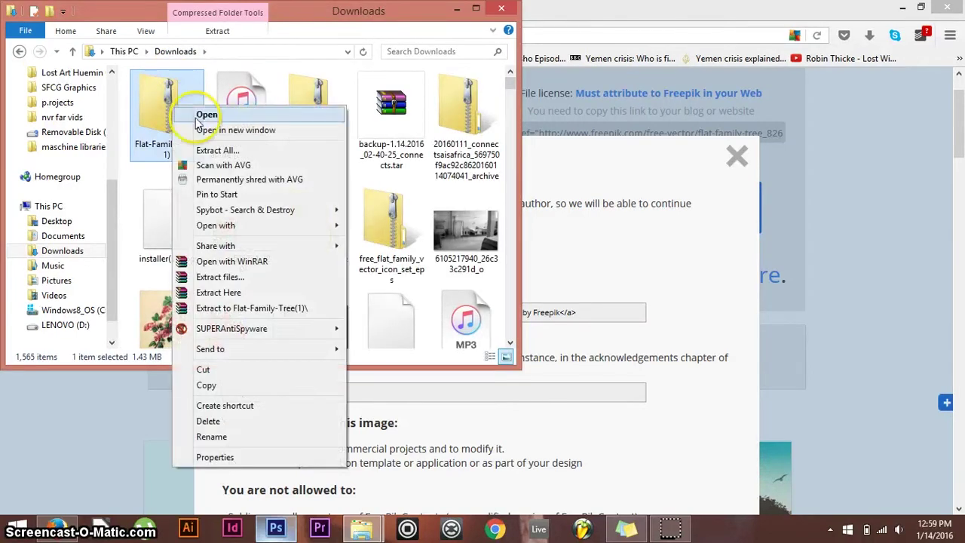
pyautogui.click(245, 148)
pyautogui.press('Return')
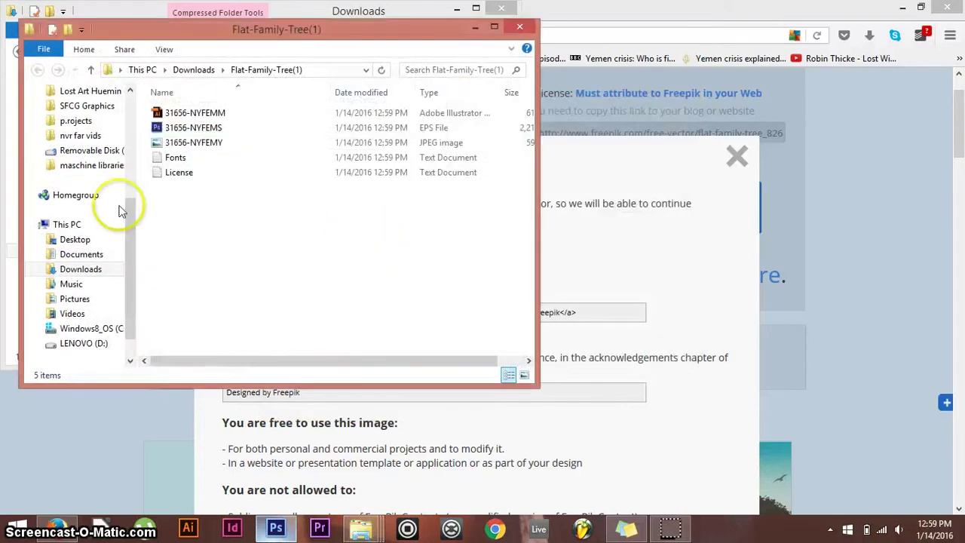
# Open the extracted 31656-NYFEMS EPS file in Photoshop CS6, rasterizing it at 1000 by 1000 pixels
pyautogui.rightClick(209, 128)
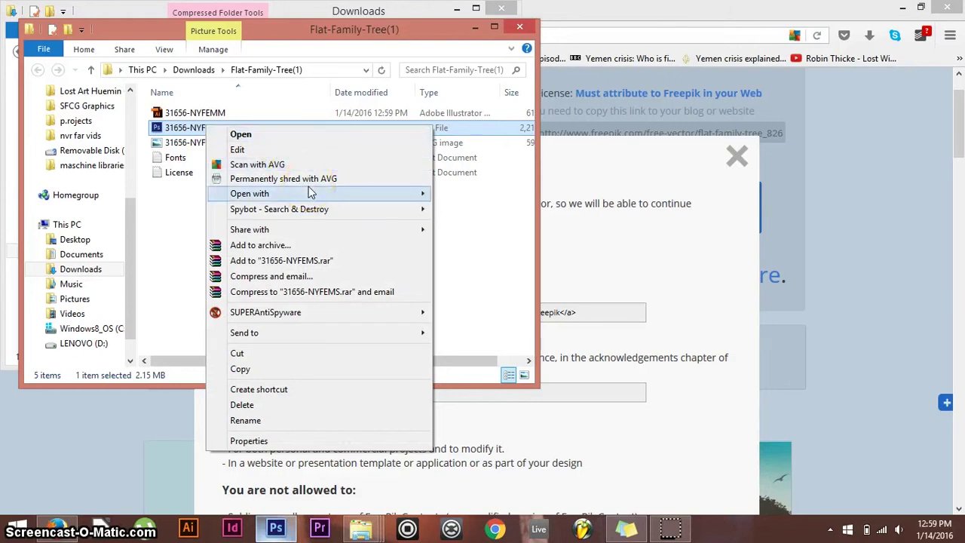
pyautogui.moveTo(318, 195)
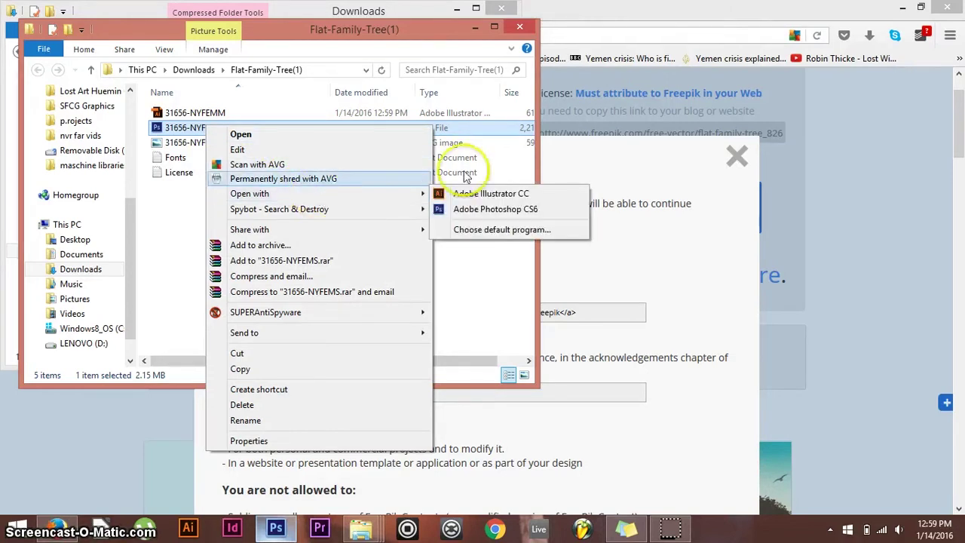
pyautogui.click(494, 210)
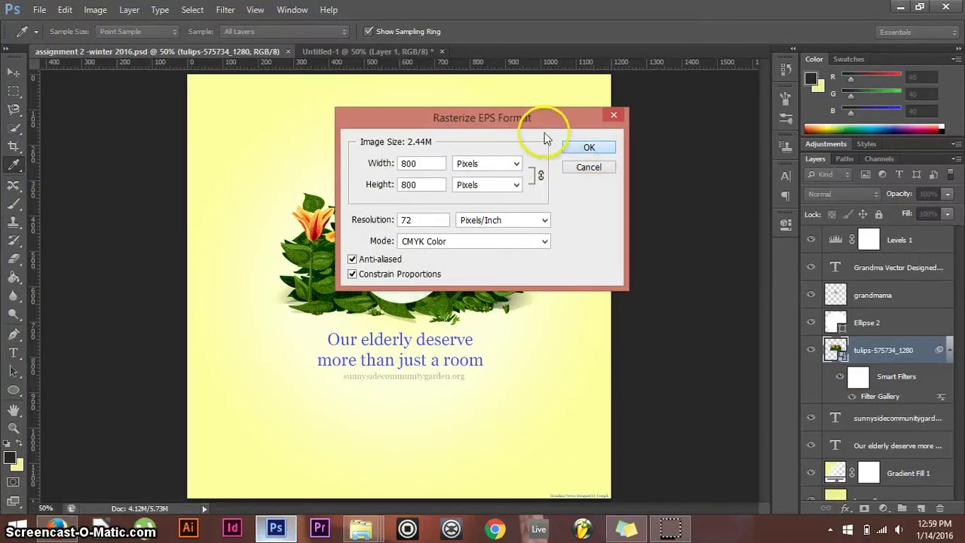
pyautogui.moveTo(431, 166); pyautogui.dragTo(372, 159)
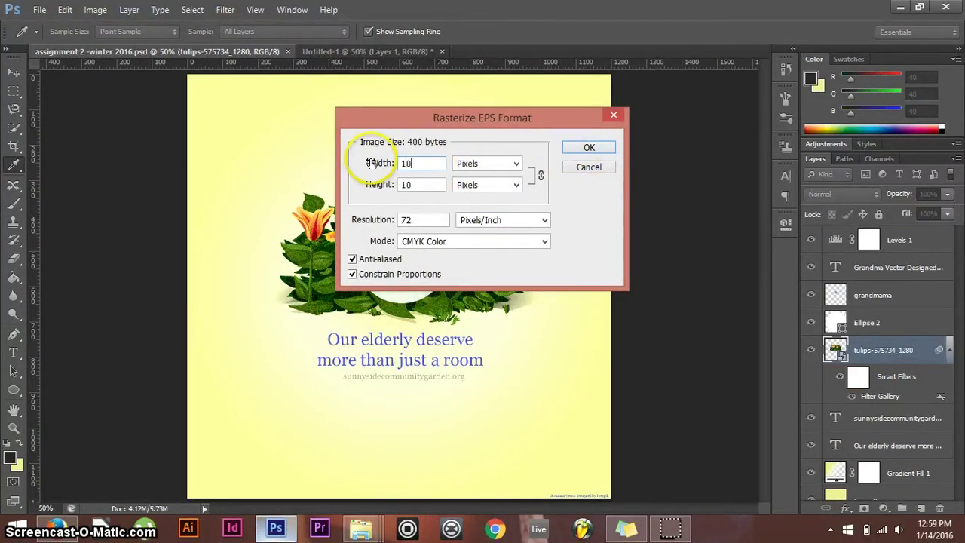
pyautogui.write('1000')
pyautogui.press('Return')
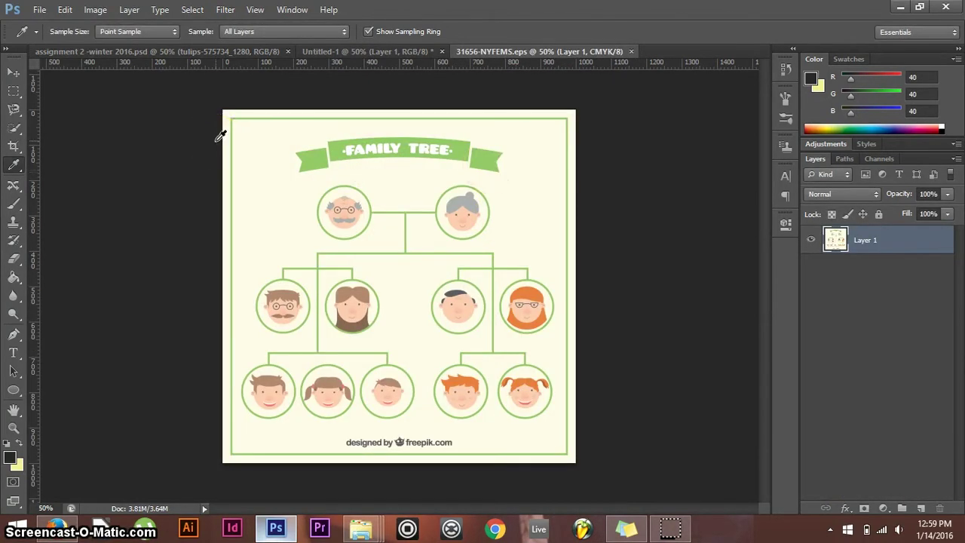
# Try the Magnetic Lasso around the green circle enclosing the grandmother, and discard that selection
pyautogui.click(13, 109)
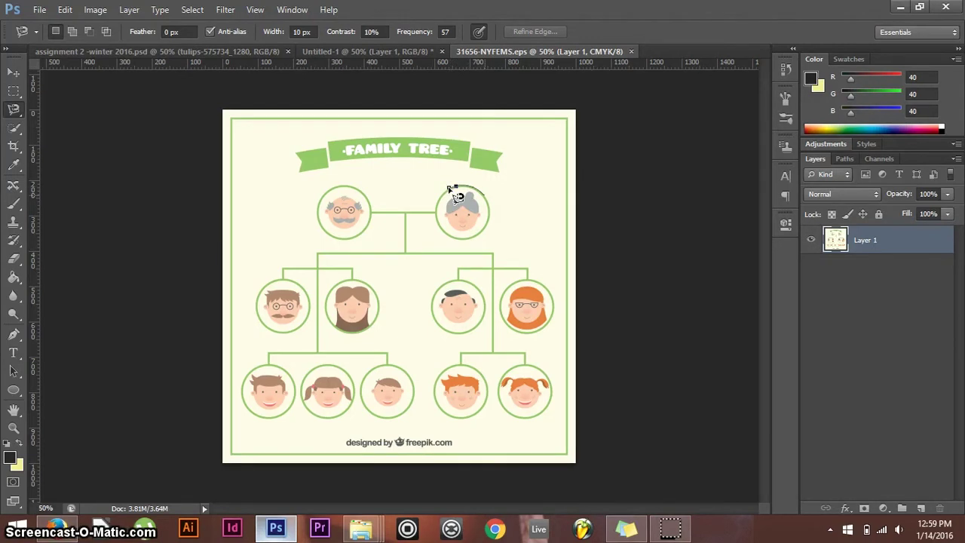
pyautogui.moveTo(450, 187)
pyautogui.mouseDown()
pyautogui.moveTo(490, 205)
pyautogui.moveTo(492, 230)
pyautogui.moveTo(478, 248)
pyautogui.moveTo(448, 241)
pyautogui.moveTo(439, 217)
pyautogui.moveTo(457, 196)
pyautogui.mouseUp()
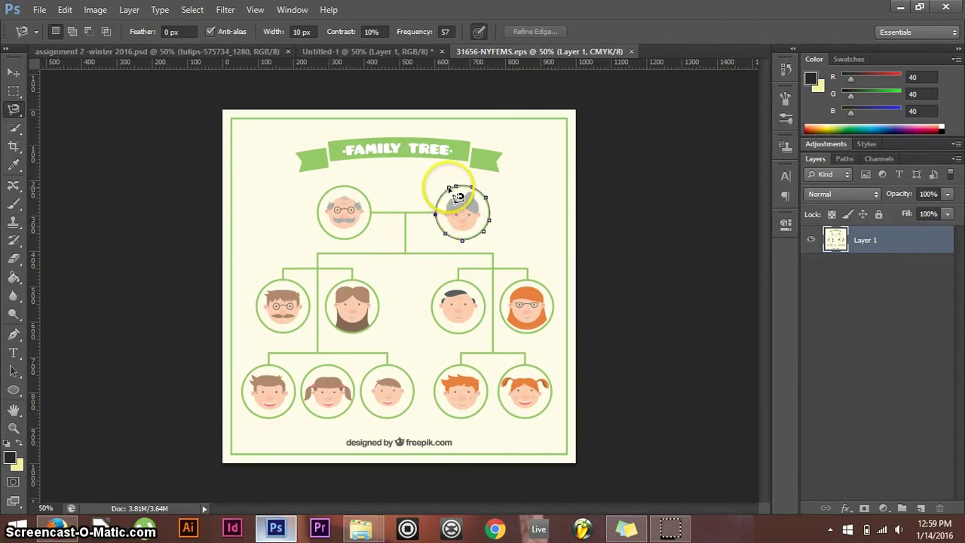
pyautogui.click(458, 196)
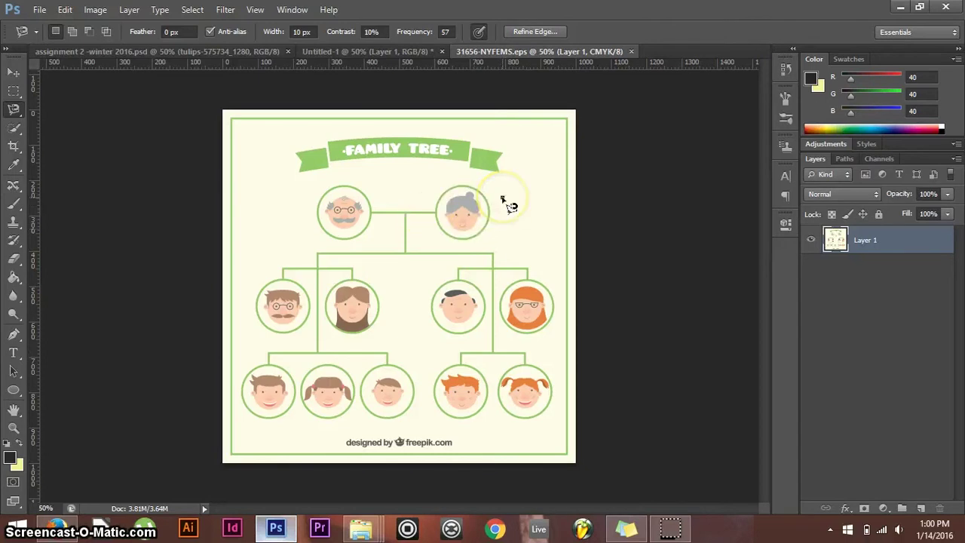
pyautogui.click(502, 199)
pyautogui.doubleClick(509, 208)
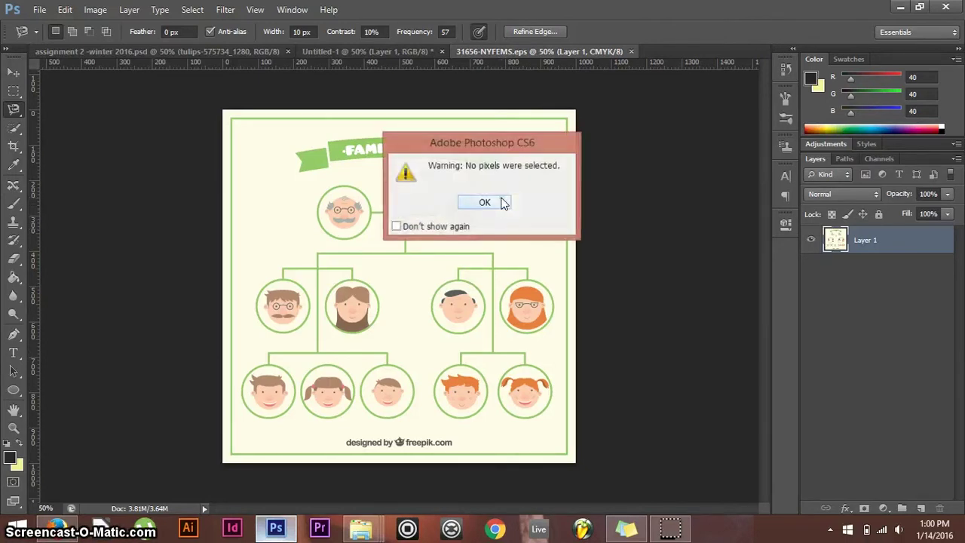
pyautogui.click(500, 201)
# Select only the grandmother's head by tracing along her hair bun, face and chin with the Magnetic Lasso
pyautogui.click(467, 195)
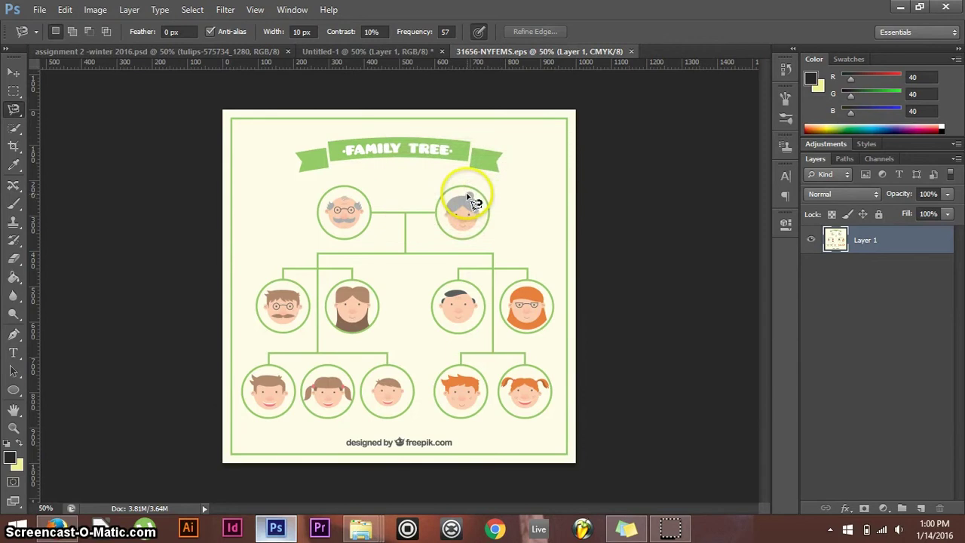
pyautogui.hotkey('ctrl', '+')
pyautogui.click(482, 173)
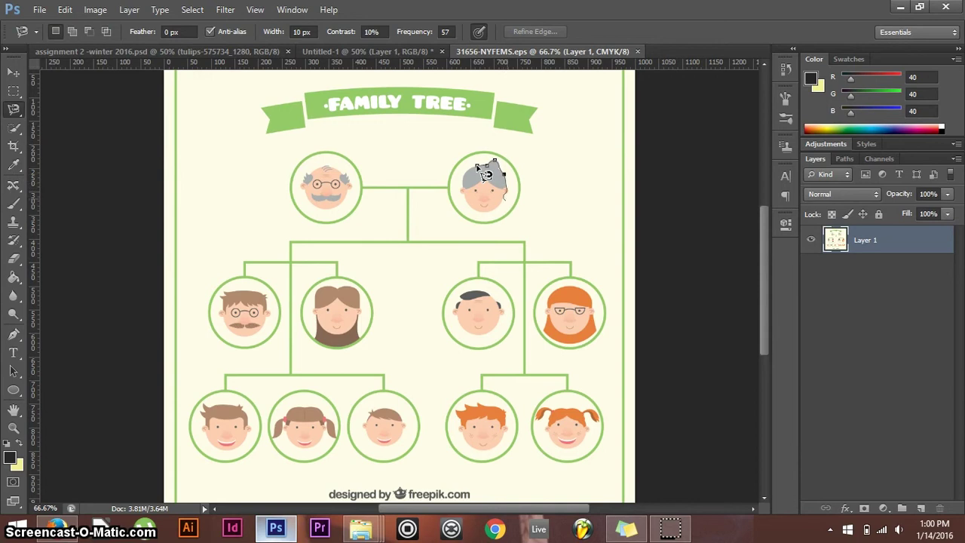
pyautogui.click(470, 203)
pyautogui.click(461, 193)
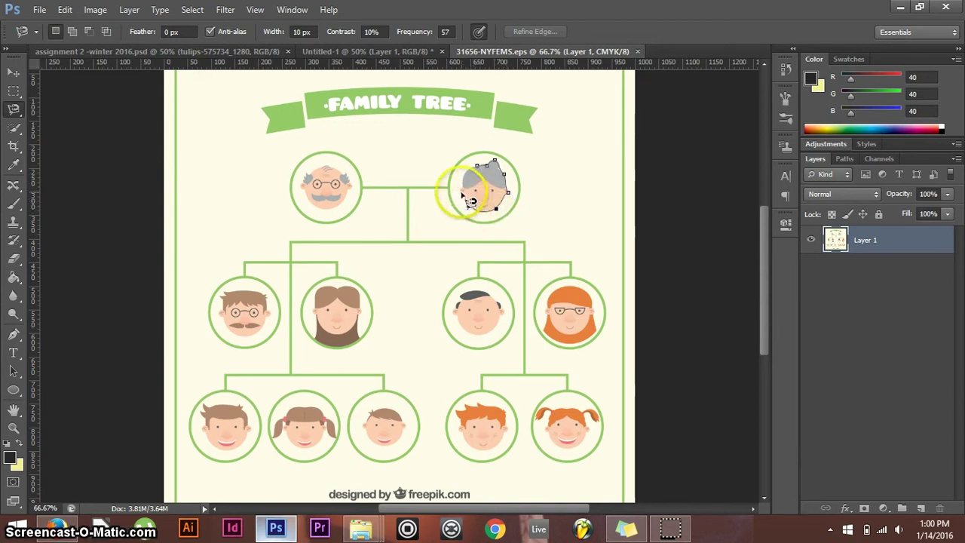
pyautogui.click(477, 162)
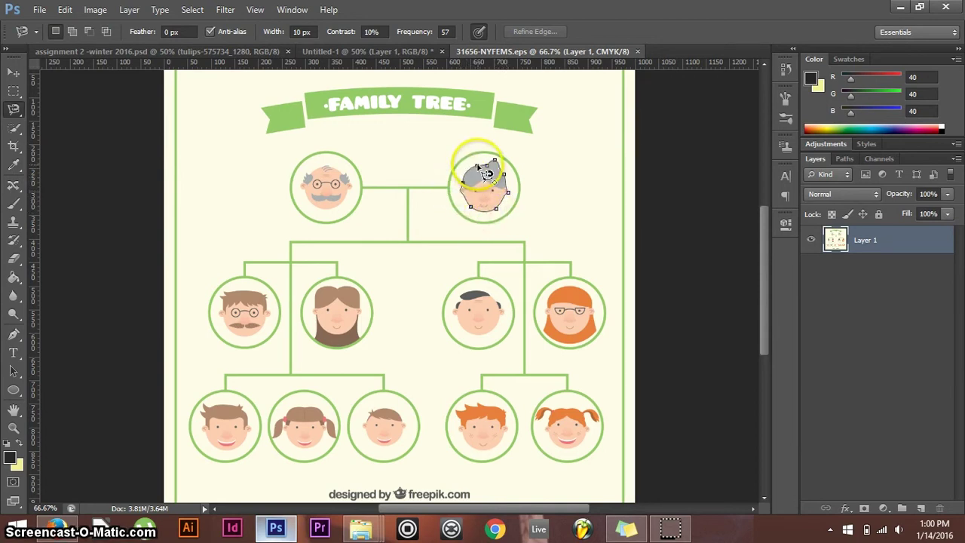
pyautogui.doubleClick(486, 177)
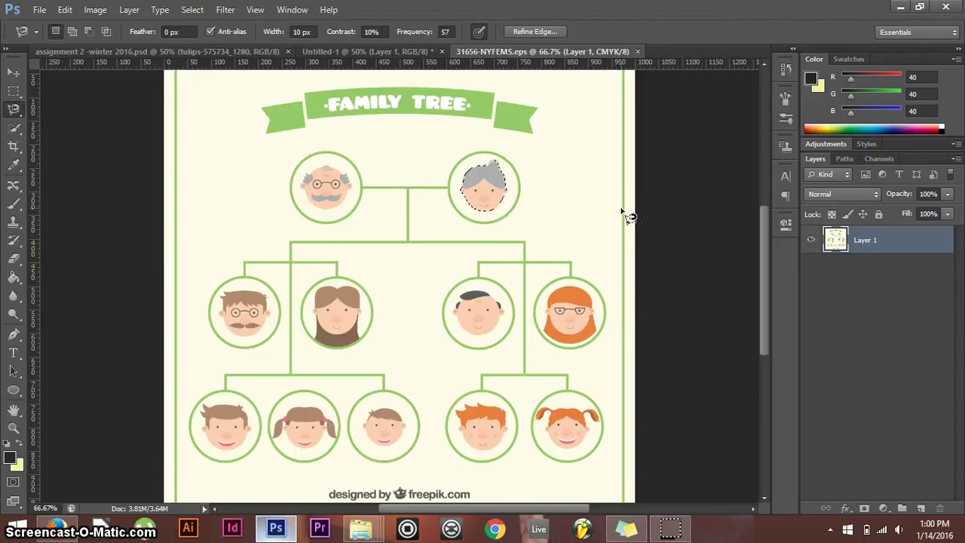
# Copy the selected grandmother's head into the Untitled-1 document on its own layer and activate the Move tool
pyautogui.click(338, 52)
pyautogui.moveTo(367, 217); pyautogui.dragTo(369, 216)
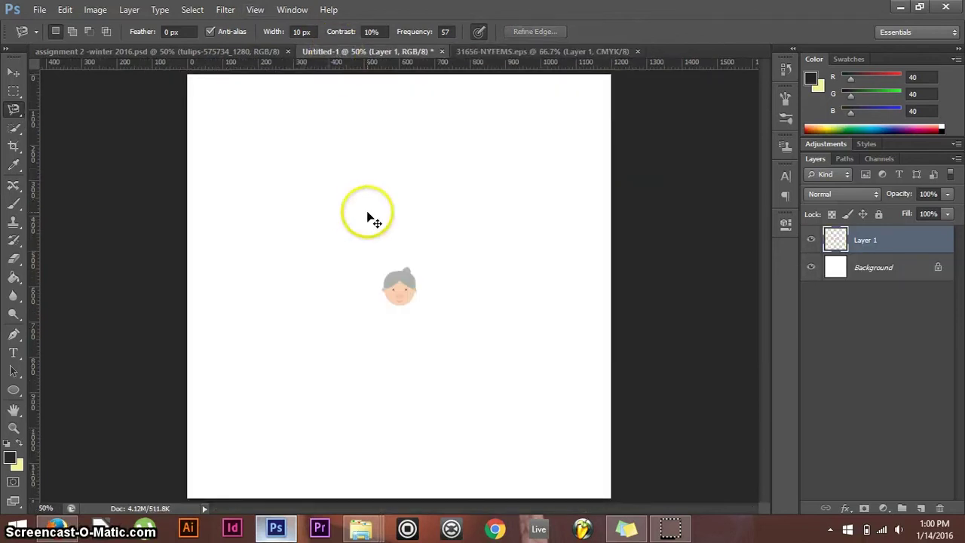
pyautogui.click(14, 72)
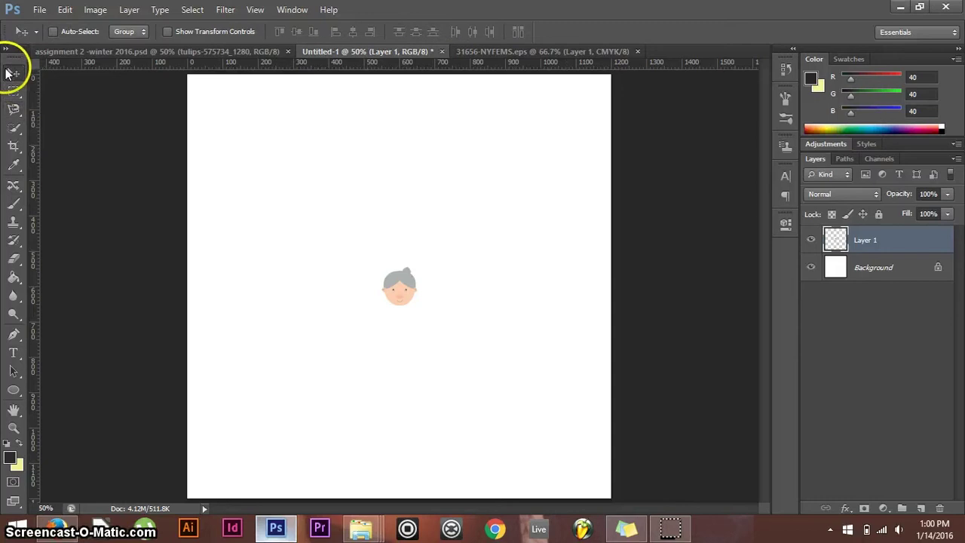
# Try enlarging the pasted grandmother's head to about 207 percent, reposition it, and undo back to the blank document
pyautogui.moveTo(399, 286); pyautogui.dragTo(356, 253)
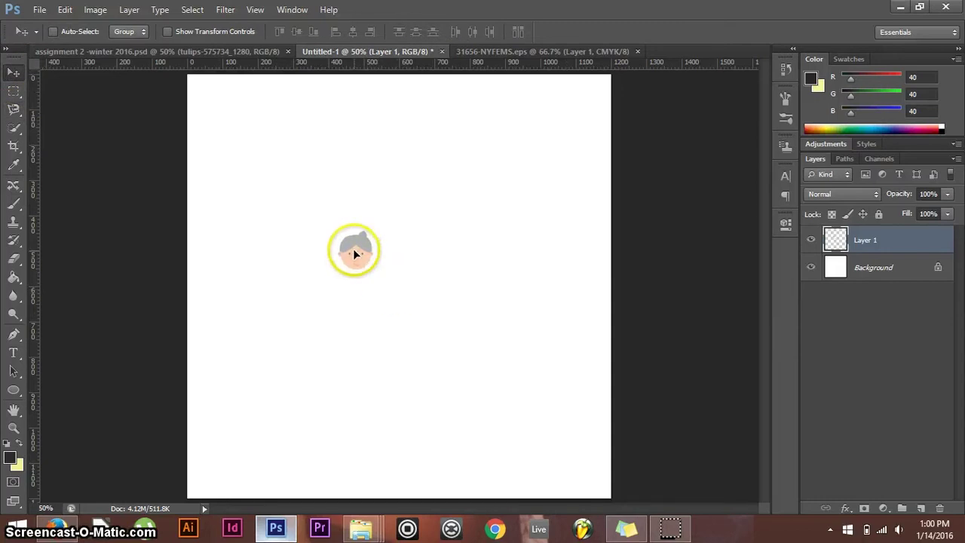
pyautogui.hotkey('ctrl', 't')
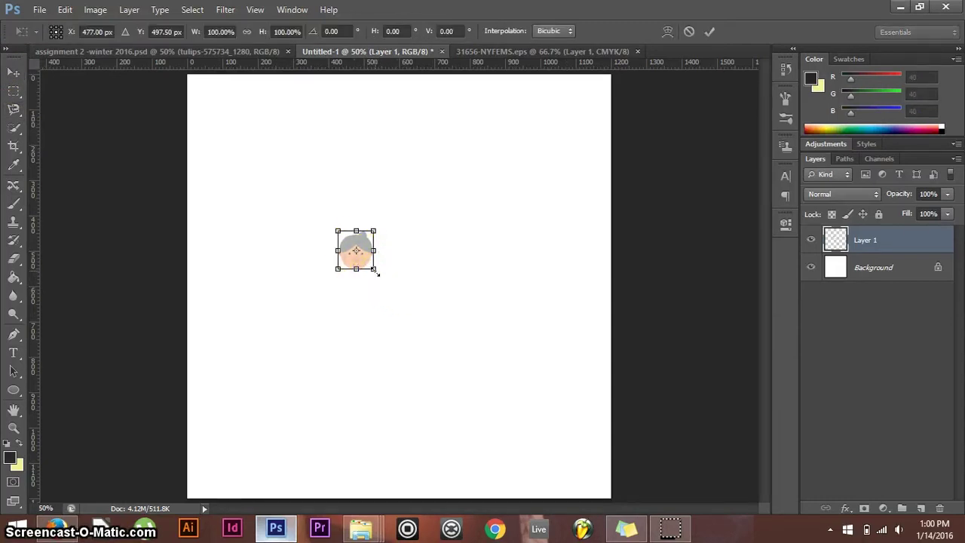
pyautogui.moveTo(377, 273); pyautogui.dragTo(413, 312)
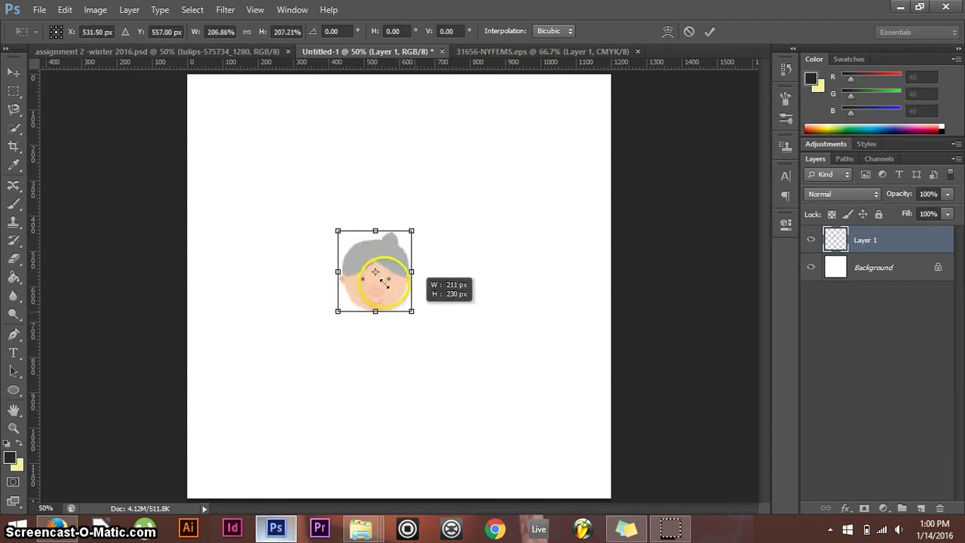
pyautogui.press('Return')
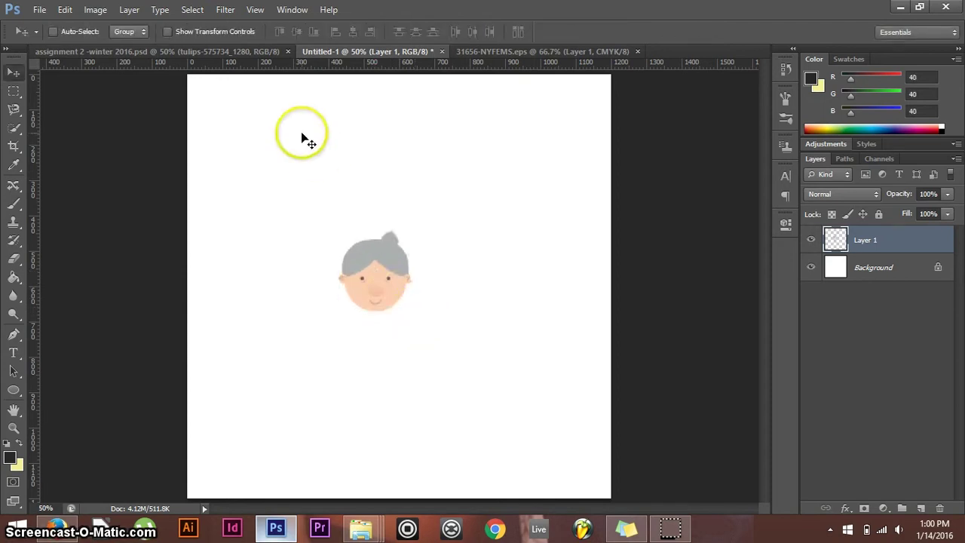
pyautogui.moveTo(397, 277); pyautogui.dragTo(396, 253)
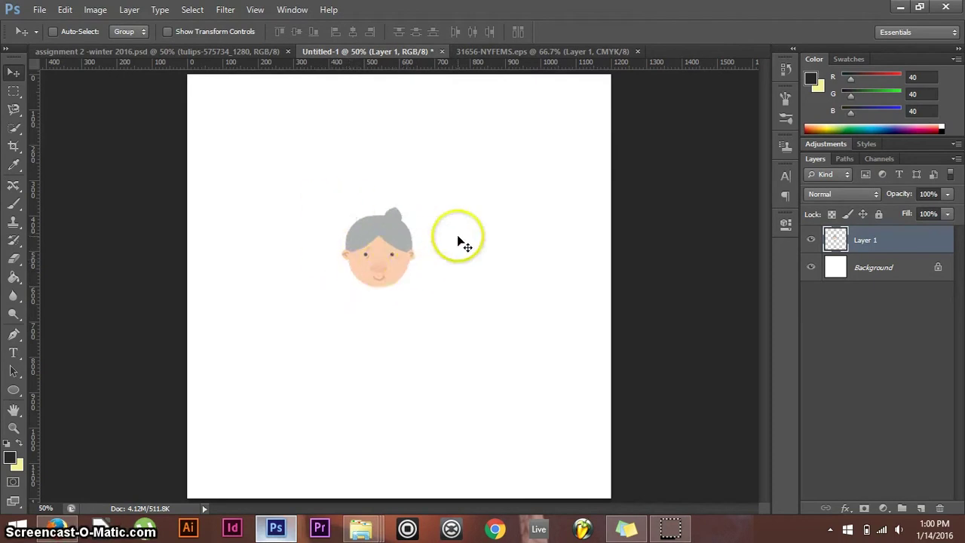
pyautogui.hotkey('ctrl', 'z')
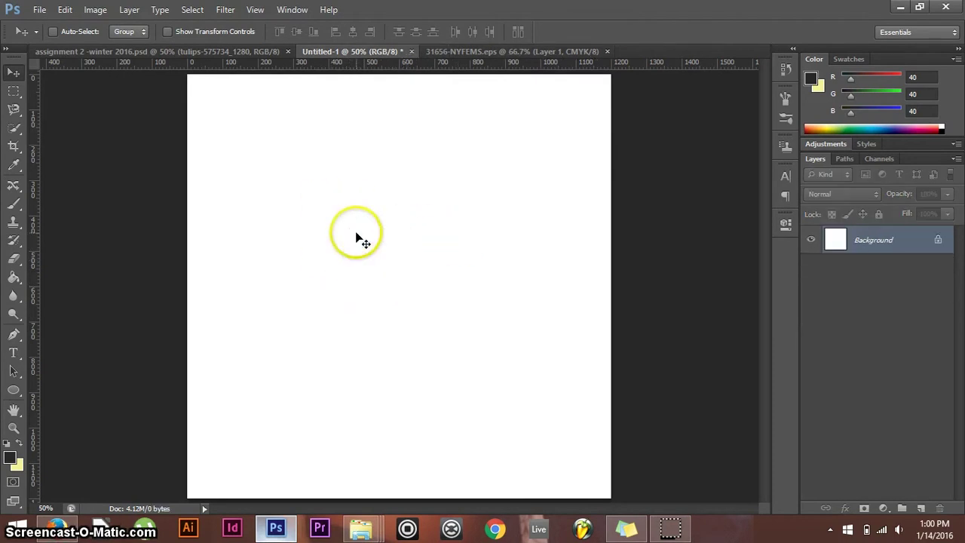
# Select the whole green circle enclosing the grandmother in the 31656-NYFEMS EPS document with the Magnetic Lasso
pyautogui.click(499, 49)
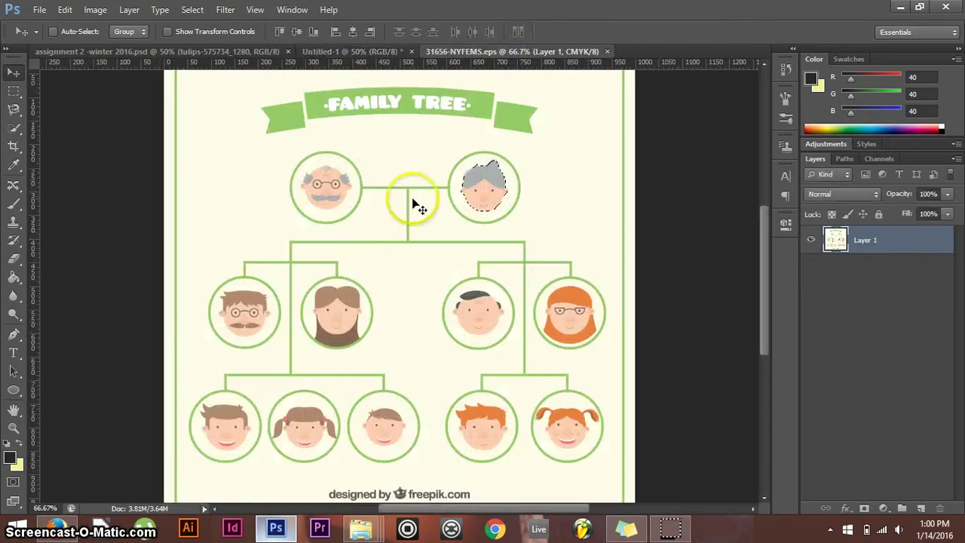
pyautogui.click(15, 110)
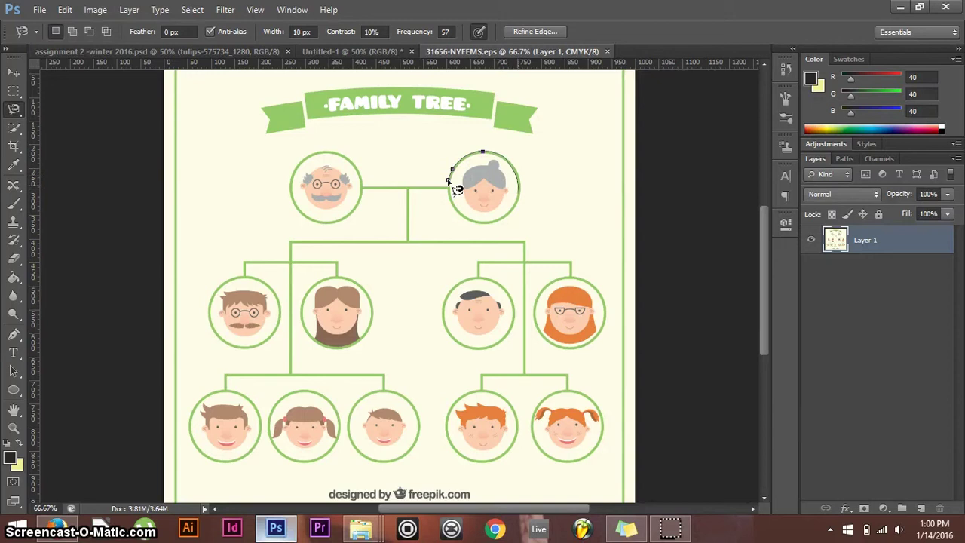
pyautogui.click(449, 181)
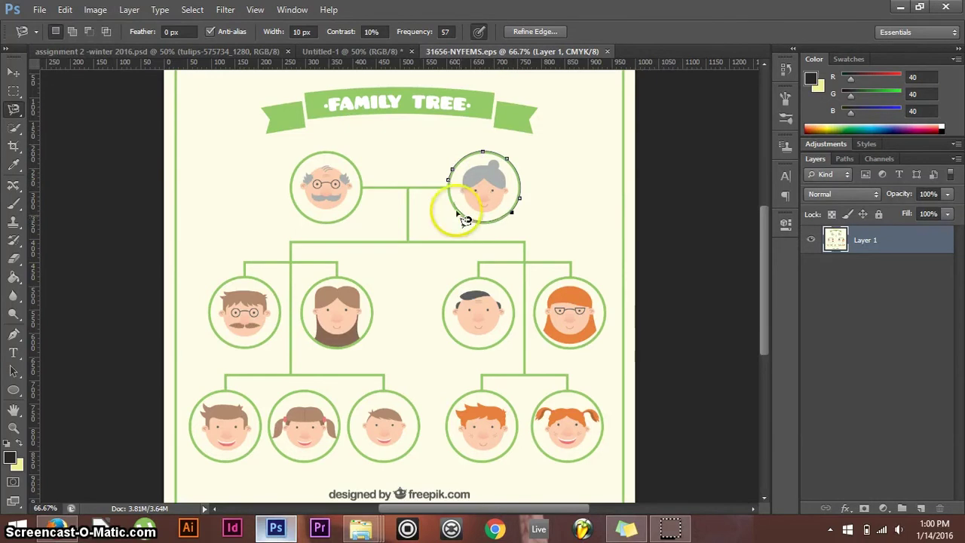
pyautogui.click(448, 181)
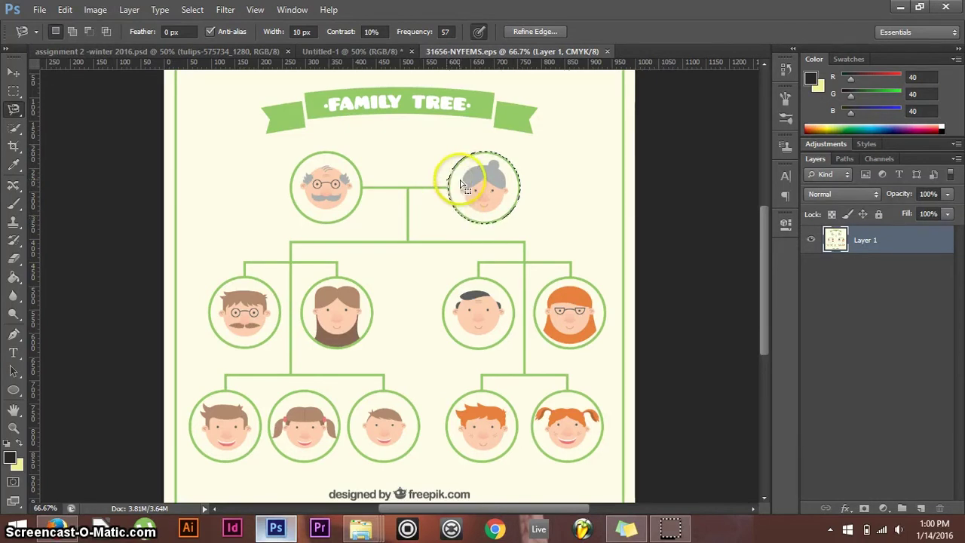
# Copy the selected grandmother circle into the Untitled-1 document, move it upward and enlarge it proportionally with Free Transform
pyautogui.click(348, 50)
pyautogui.hotkey('ctrl', 'v')
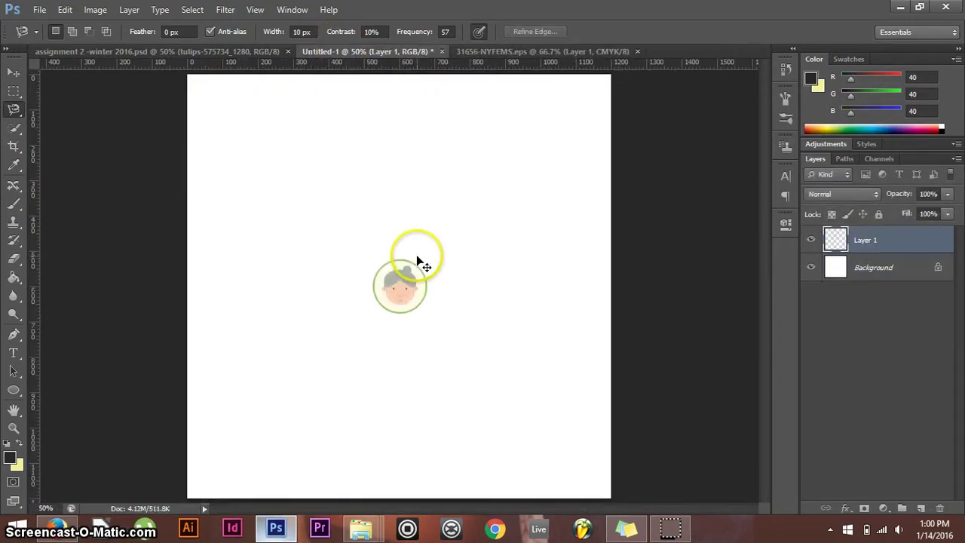
pyautogui.click(13, 73)
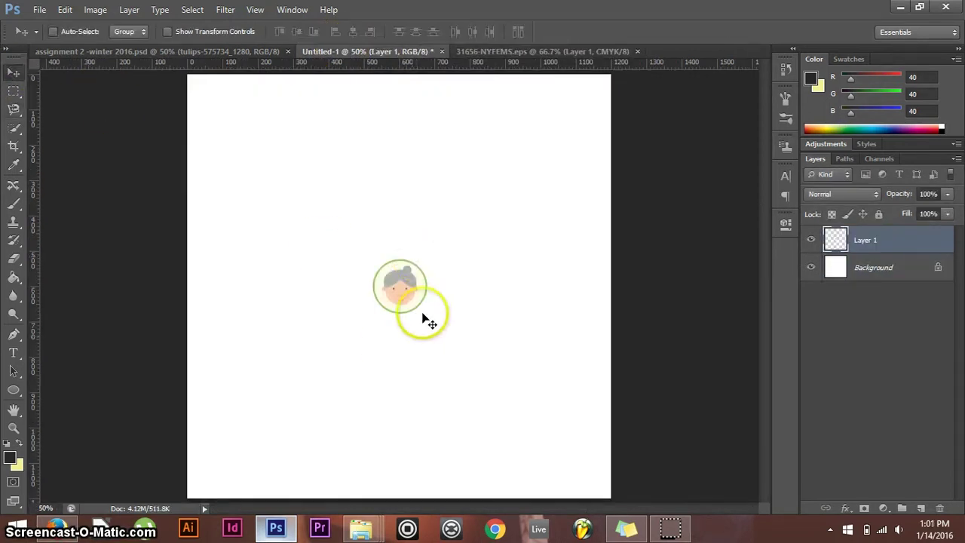
pyautogui.moveTo(423, 315); pyautogui.dragTo(418, 270)
pyautogui.hotkey('ctrl', 't')
pyautogui.press('Return')
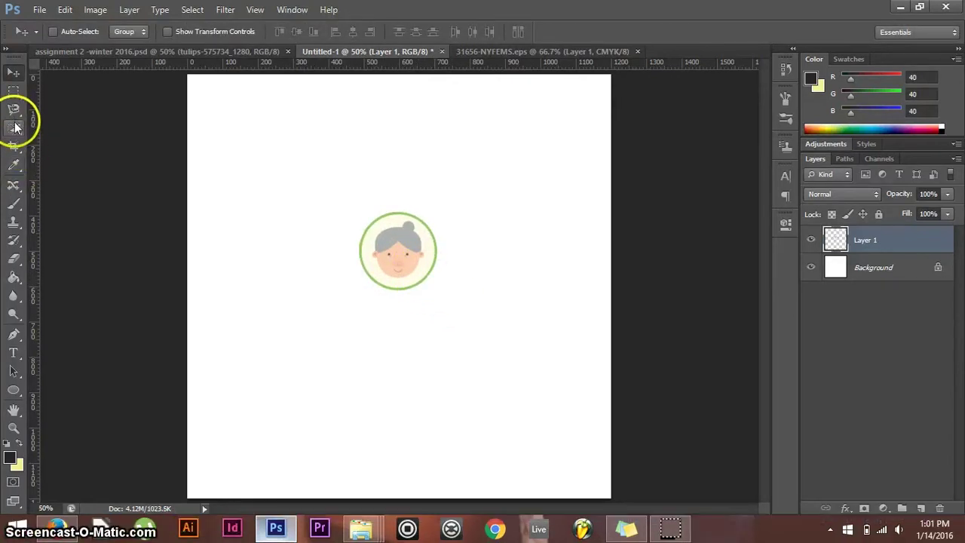
# Remove the cream fill and green ring around the grandmother's head using the Magic Wand, cleaning up leftover specks with the Eraser
pyautogui.click(15, 128)
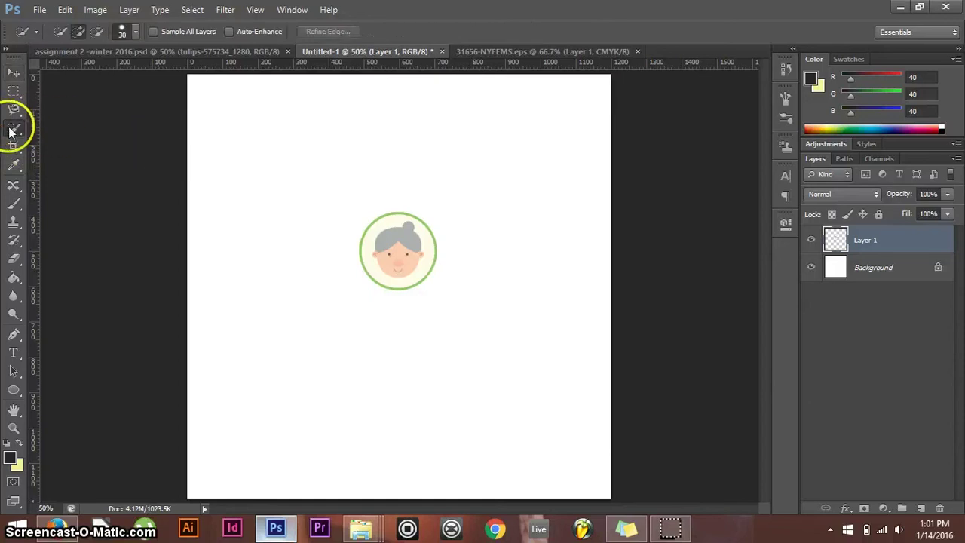
pyautogui.rightClick(11, 132)
pyautogui.click(50, 138)
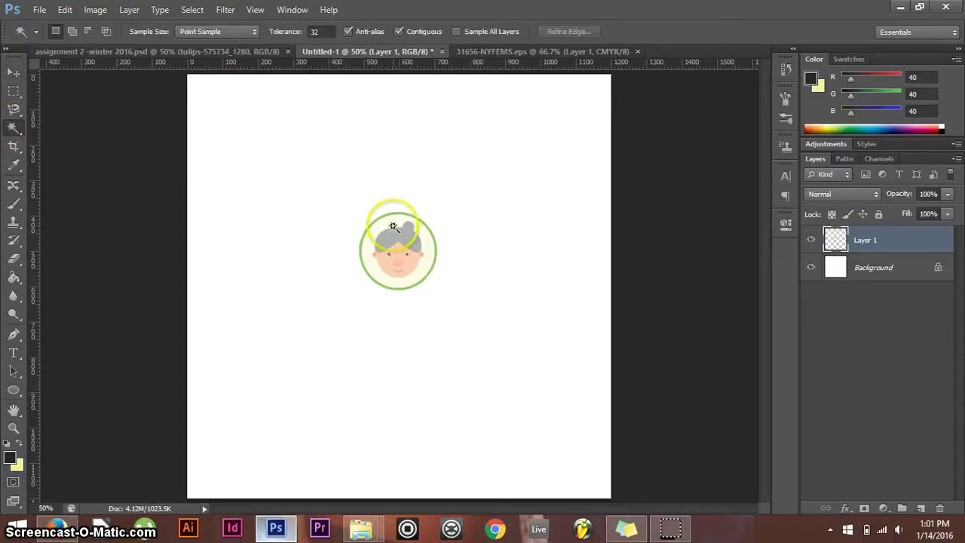
pyautogui.click(393, 227)
pyautogui.click(452, 234)
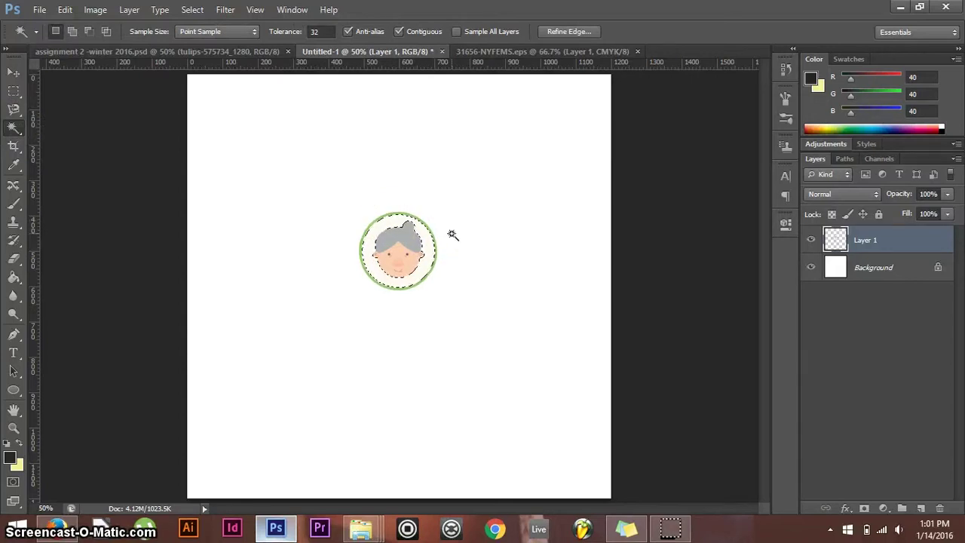
pyautogui.click(435, 235)
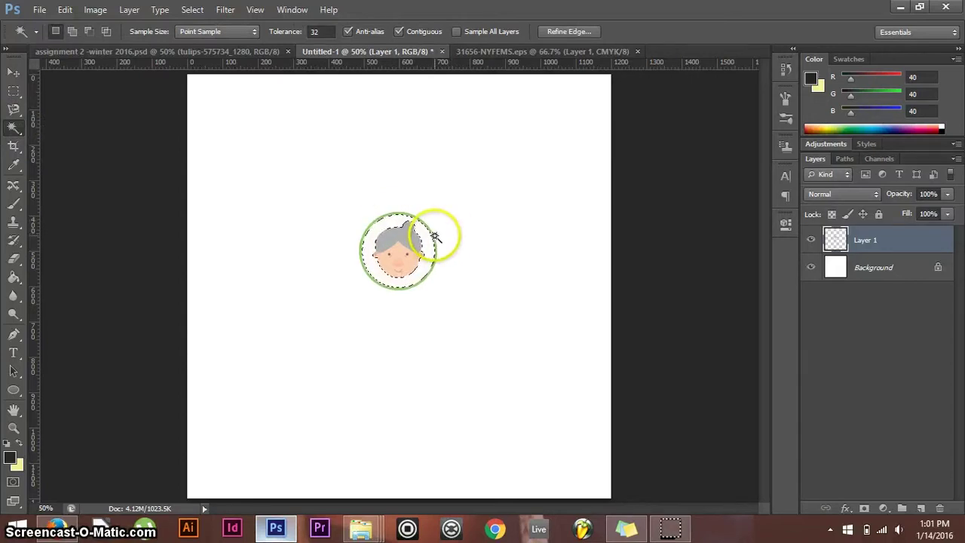
pyautogui.click(436, 236)
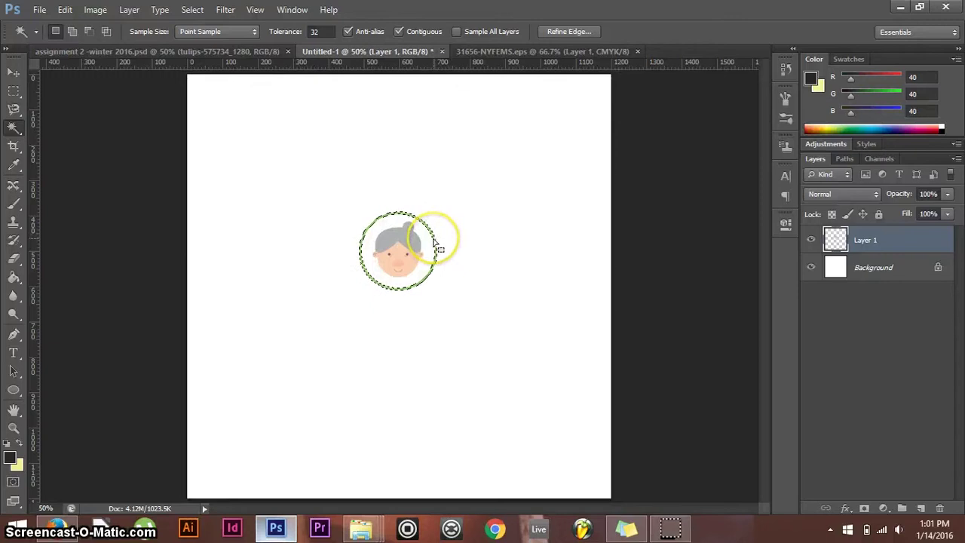
pyautogui.press('Delete')
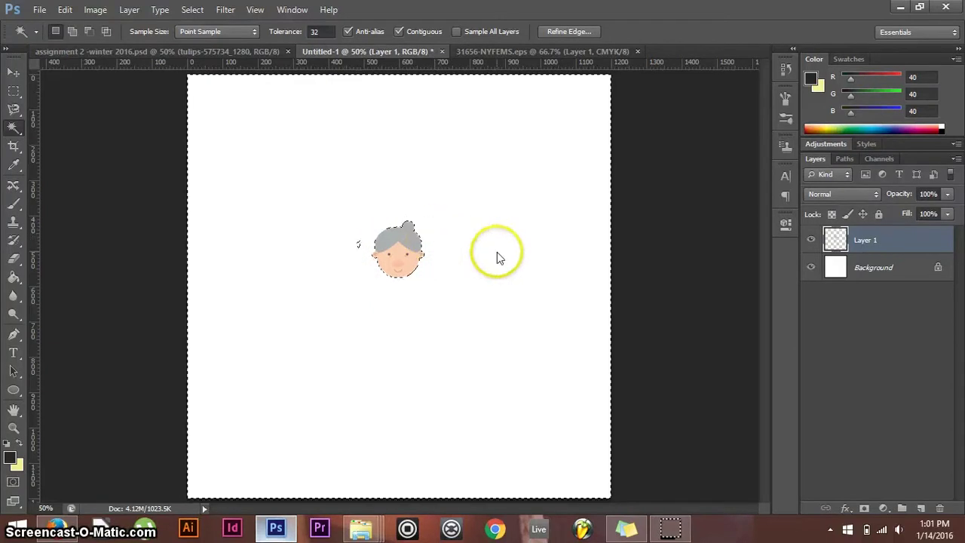
pyautogui.hotkey('ctrl', 'd')
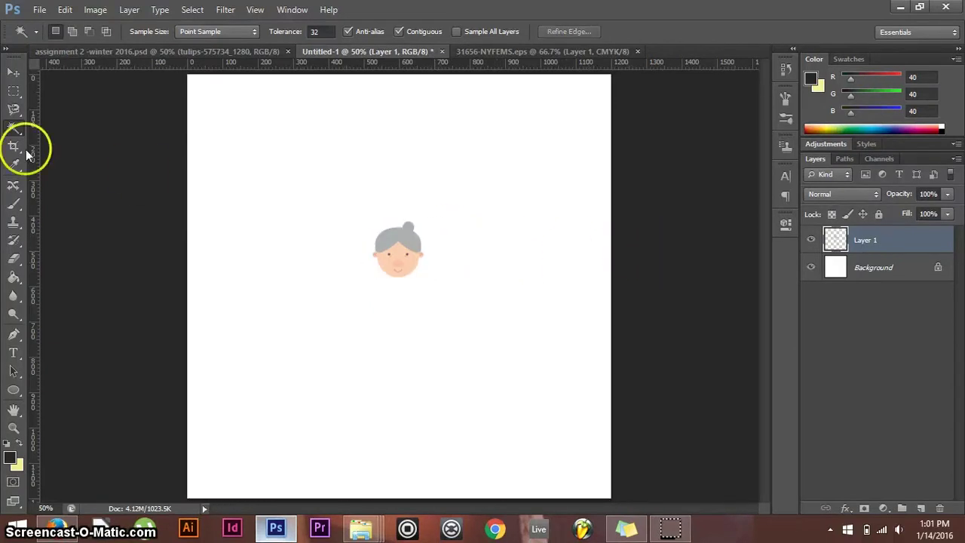
pyautogui.click(14, 258)
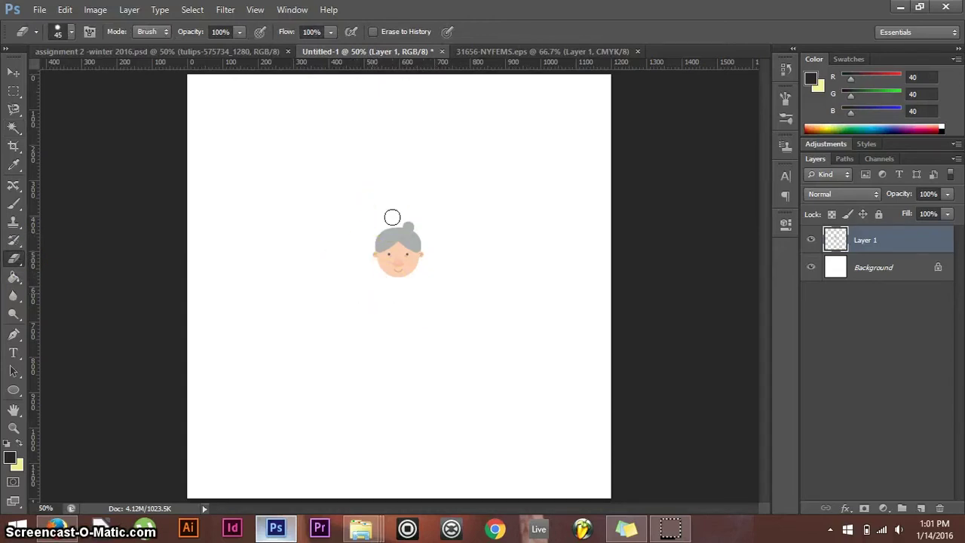
pyautogui.click(813, 268)
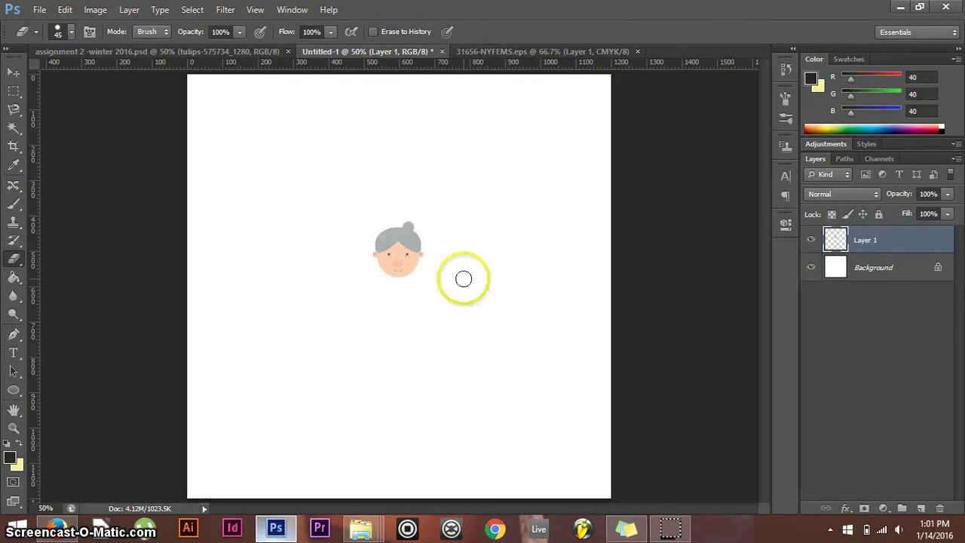
# Try enlarging the isolated grandmother's head with Free Transform, and undo the resize
pyautogui.click(9, 69)
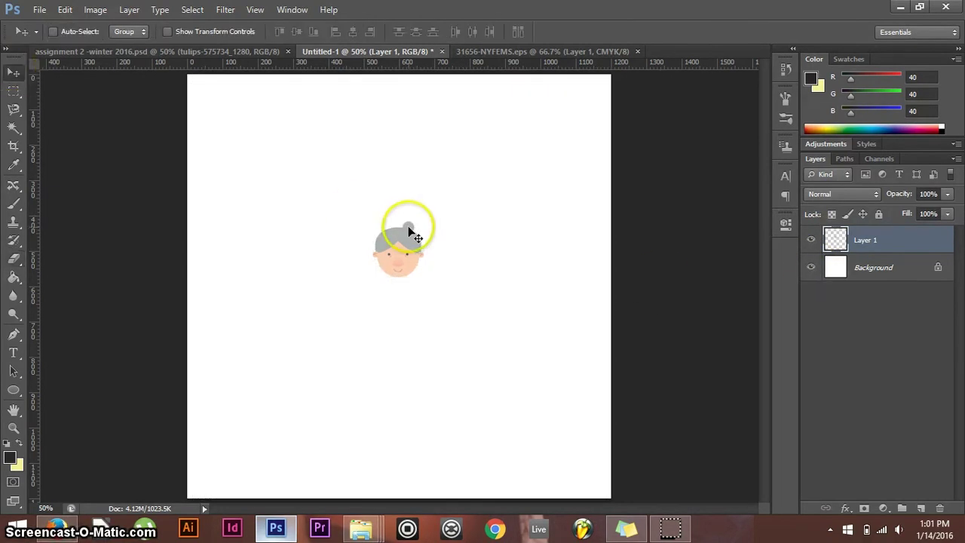
pyautogui.hotkey('ctrl', 't')
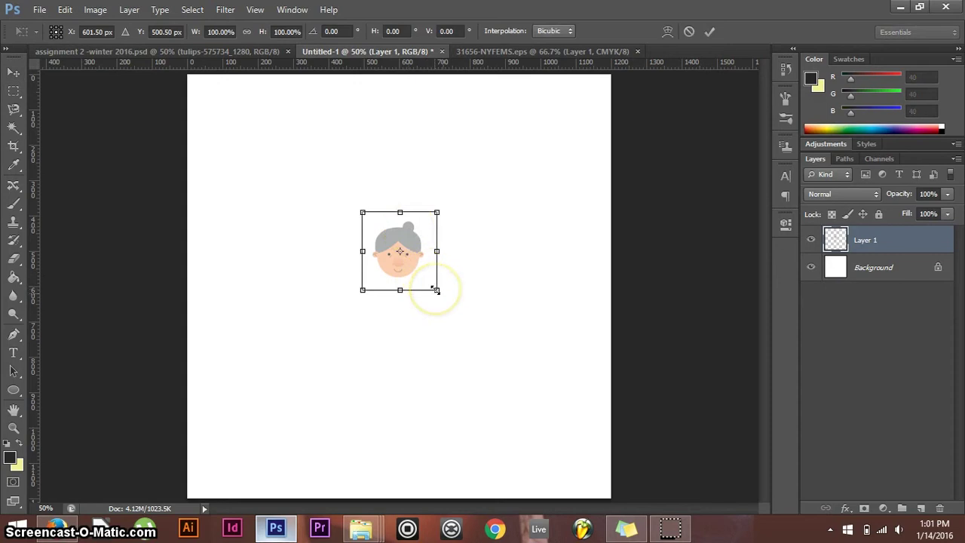
pyautogui.moveTo(436, 290); pyautogui.dragTo(457, 302)
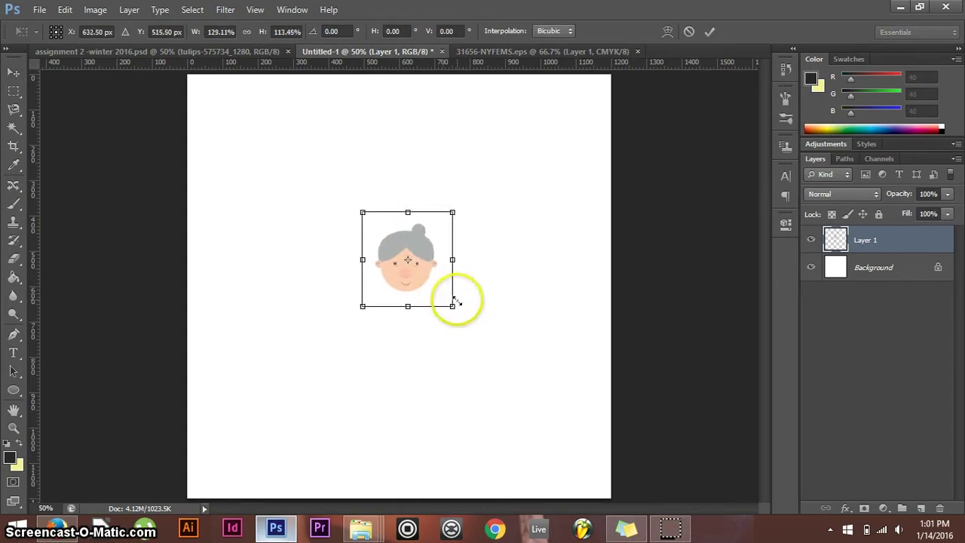
pyautogui.press('Return')
pyautogui.hotkey('ctrl', 'z')
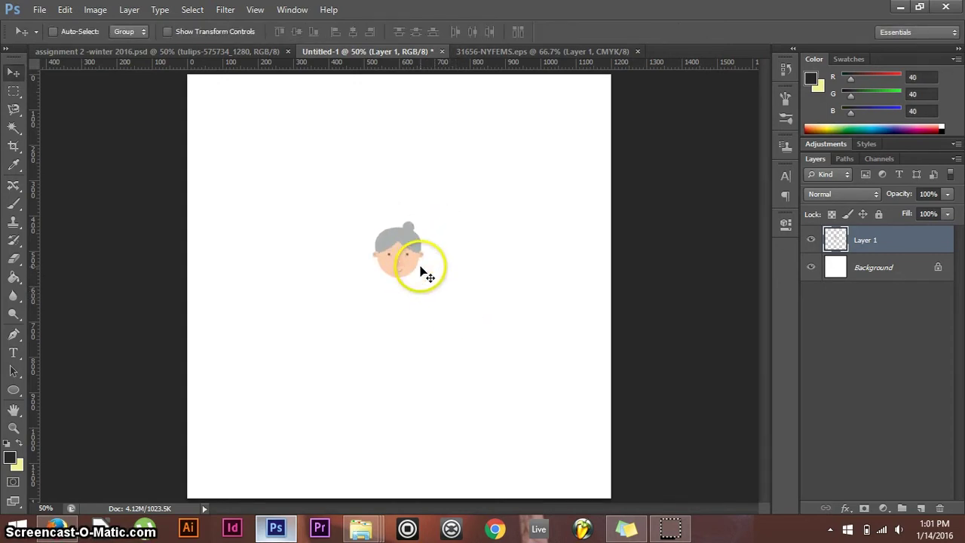
# Enlarge the grandmother's head proportionally with Free Transform and move it close to the middle of the canvas
pyautogui.hotkey('ctrl', 't')
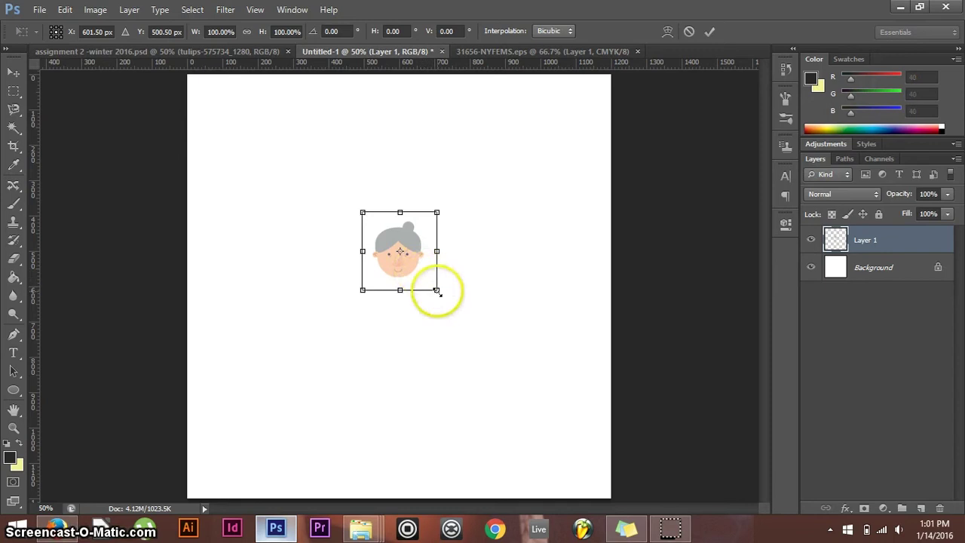
pyautogui.moveTo(437, 290); pyautogui.dragTo(450, 304)
pyautogui.press('Return')
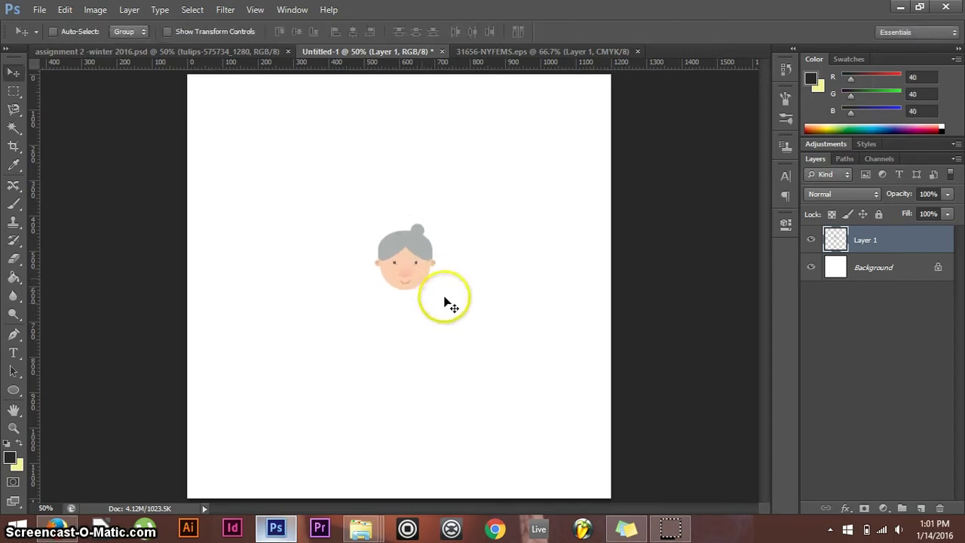
pyautogui.moveTo(418, 272)
pyautogui.mouseDown()
pyautogui.moveTo(402, 281)
pyautogui.moveTo(411, 284)
pyautogui.mouseUp()
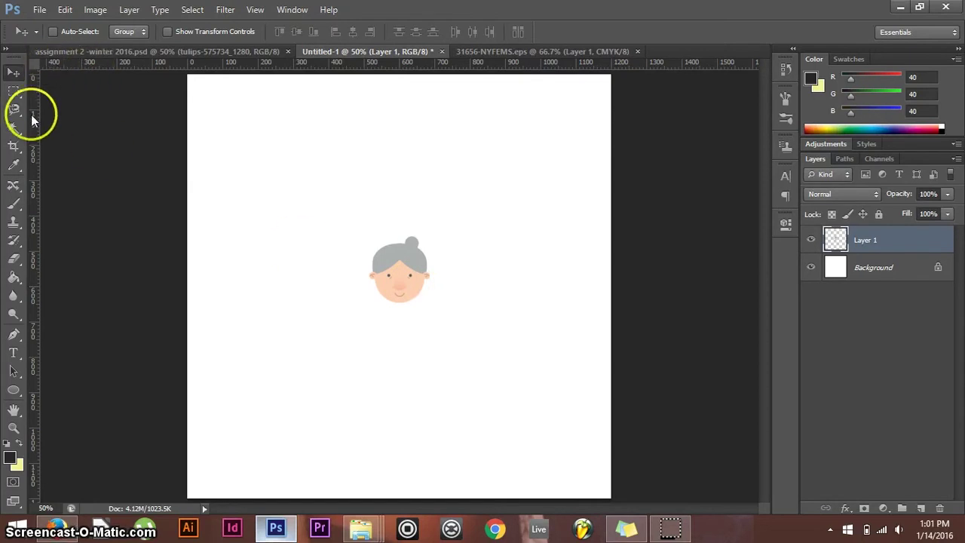
# Show the rulers in inches, and switch them back to pixels
pyautogui.rightClick(104, 62)
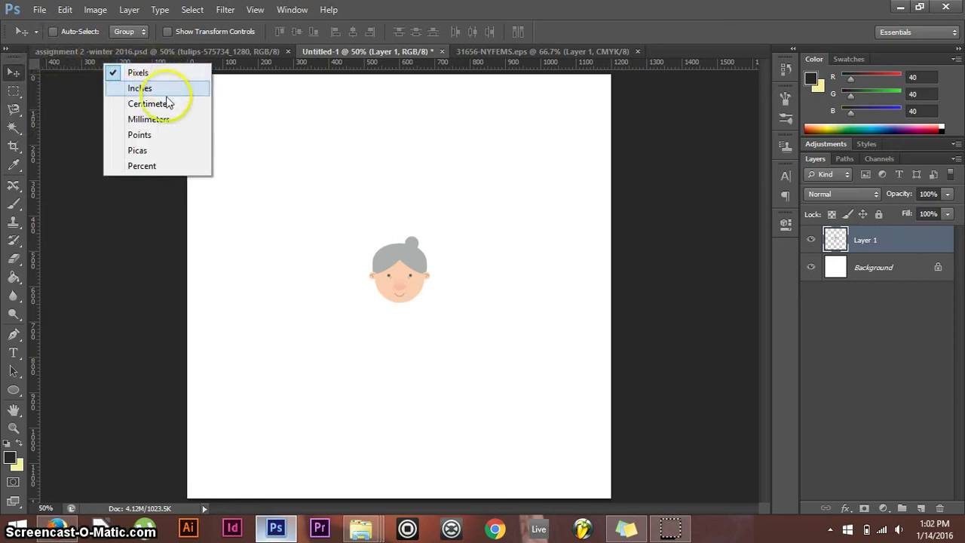
pyautogui.click(165, 88)
pyautogui.rightClick(137, 60)
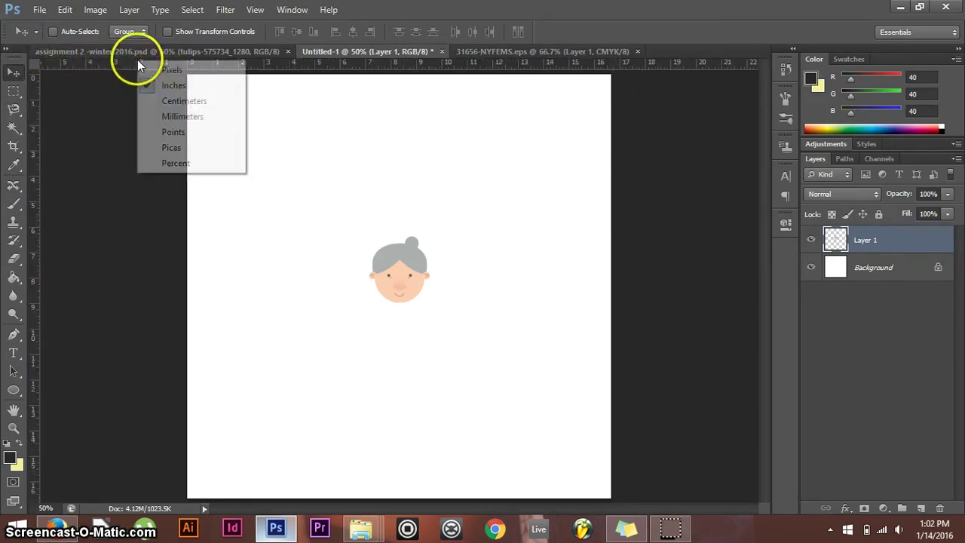
pyautogui.click(155, 69)
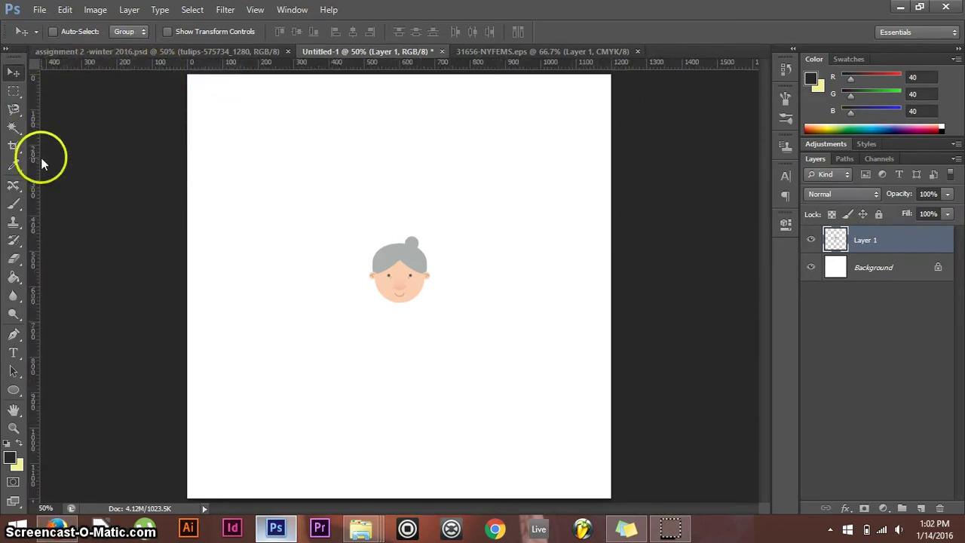
# Centre the grandmother's head using a vertical guide at 600 px and a horizontal guide at the canvas's mid-height, and hide the guides
pyautogui.moveTo(39, 166); pyautogui.dragTo(398, 205)
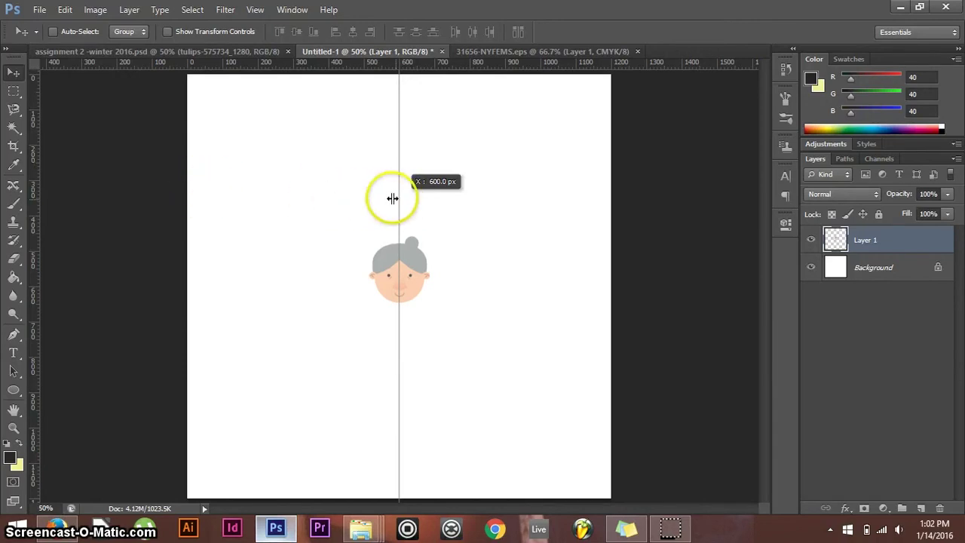
pyautogui.moveTo(393, 199); pyautogui.dragTo(399, 200)
pyautogui.moveTo(334, 60); pyautogui.dragTo(350, 286)
pyautogui.moveTo(420, 259); pyautogui.dragTo(425, 271)
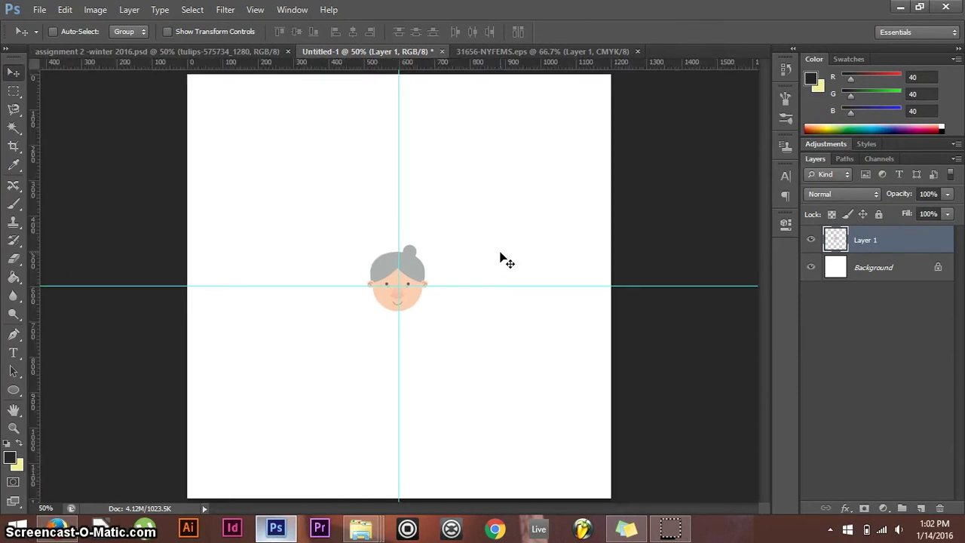
pyautogui.hotkey('ctrl', ';')
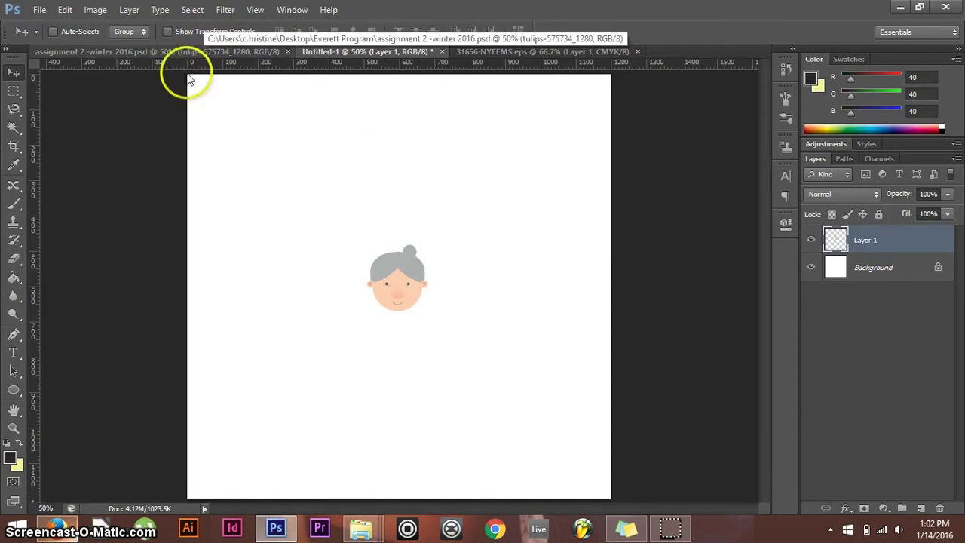
# Switch to Firefox, dismiss the Freepik attribution notice, and look over the open sketch notes and Flat Family Tree pages
pyautogui.click(45, 531)
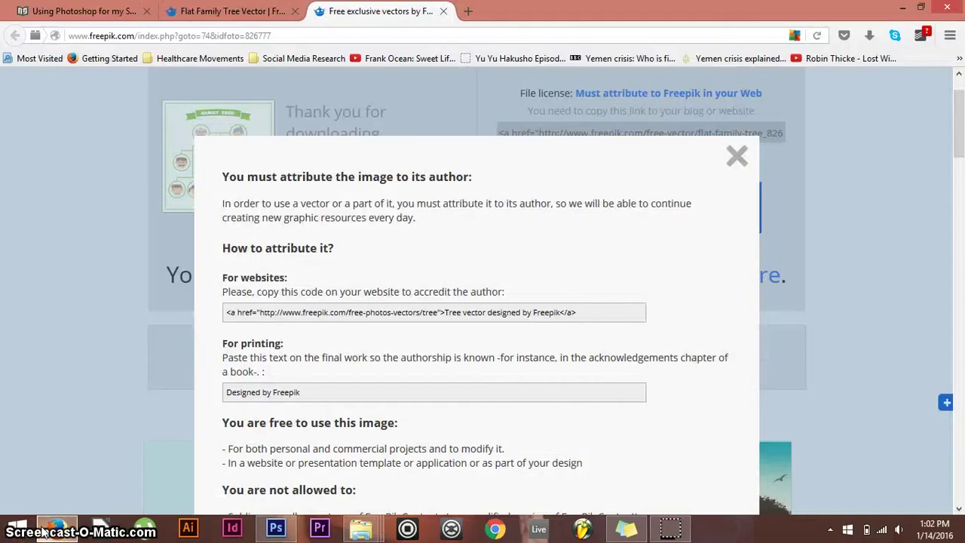
pyautogui.click(737, 154)
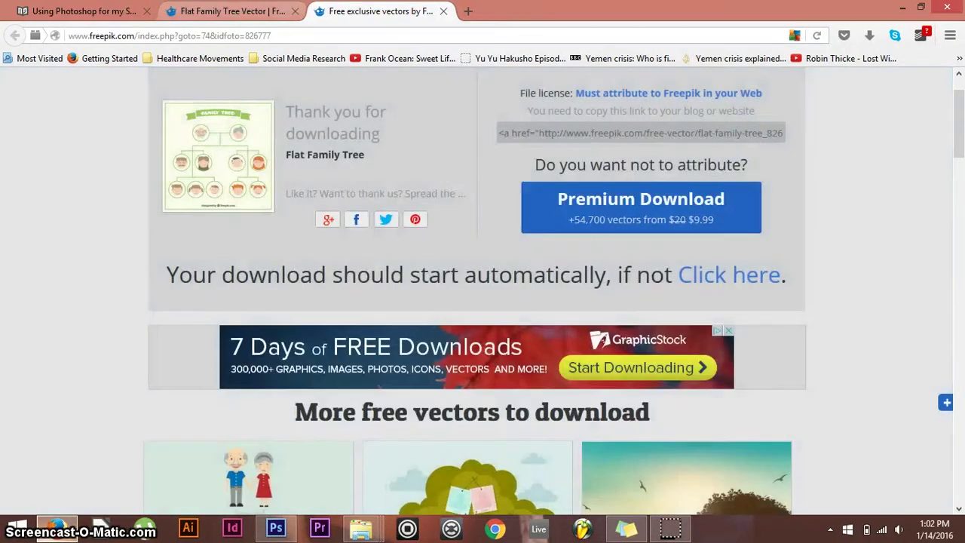
pyautogui.click(233, 11)
pyautogui.click(83, 10)
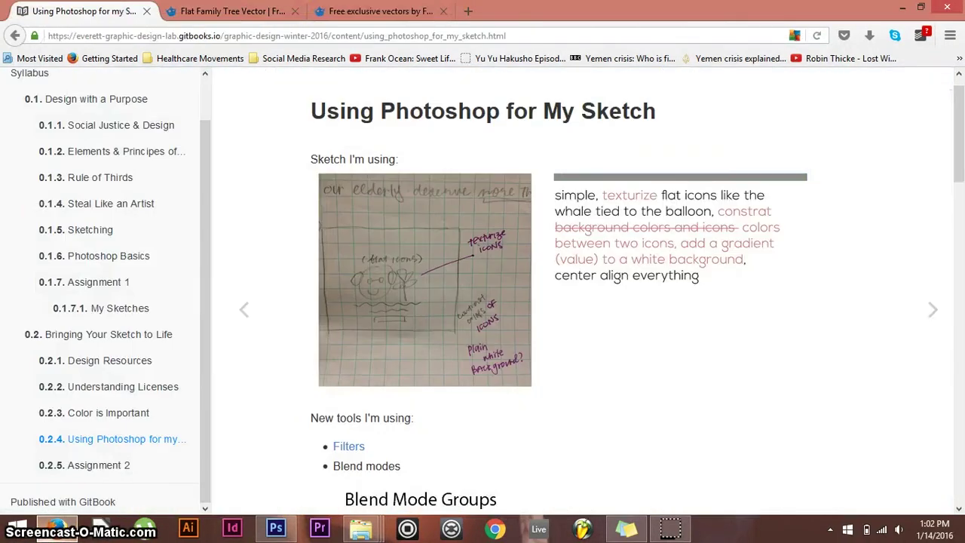
pyautogui.click(410, 6)
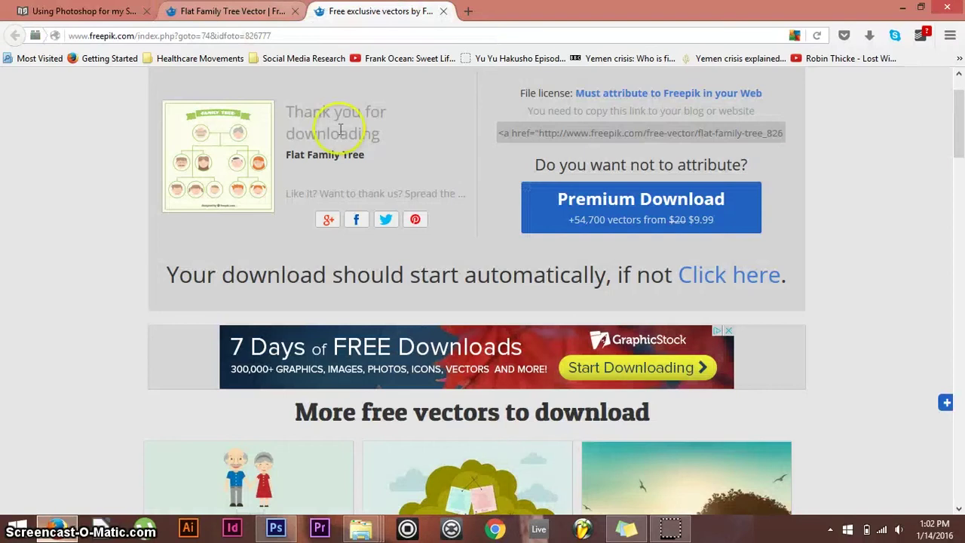
pyautogui.scroll(2, 343, 131)
pyautogui.click(240, 10)
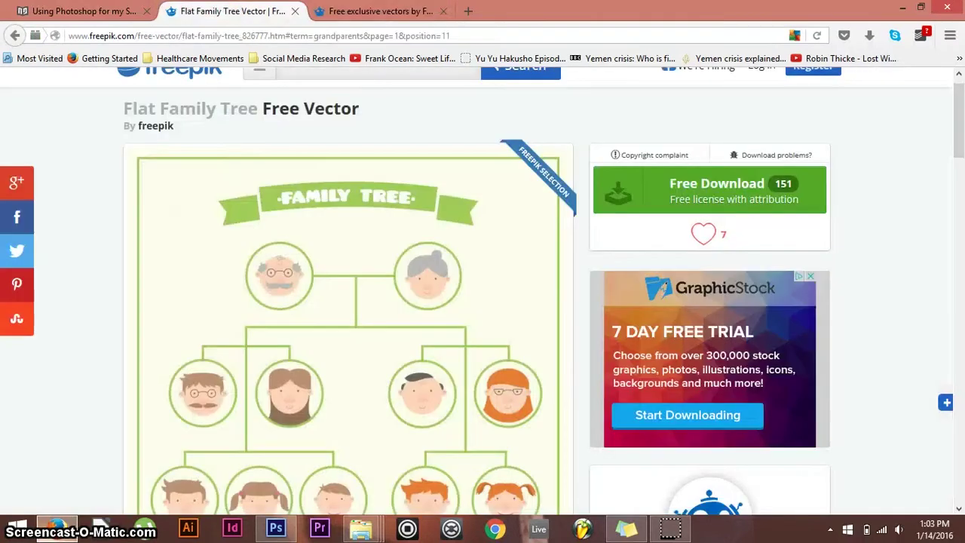
# Open pixabay.com in a new browser tab
pyautogui.click(467, 10)
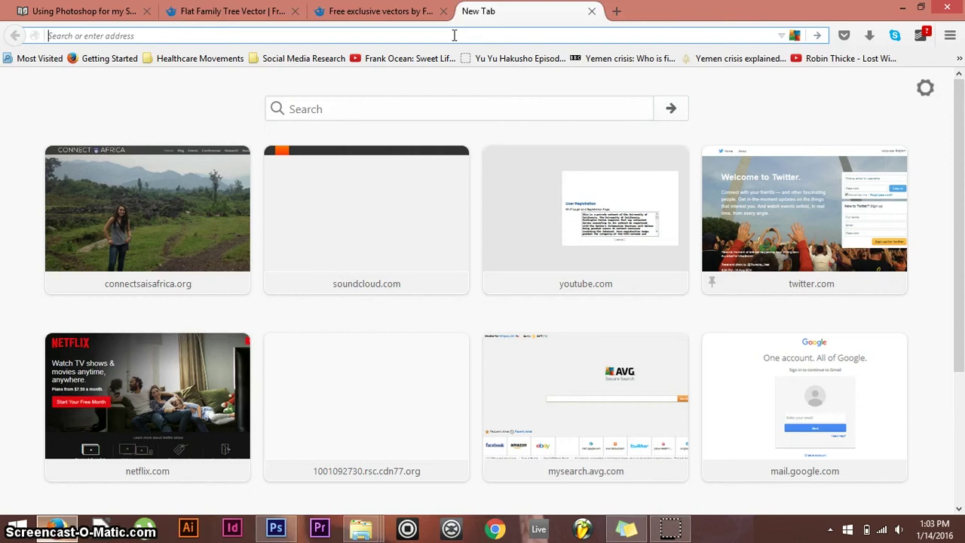
pyautogui.write('pi')
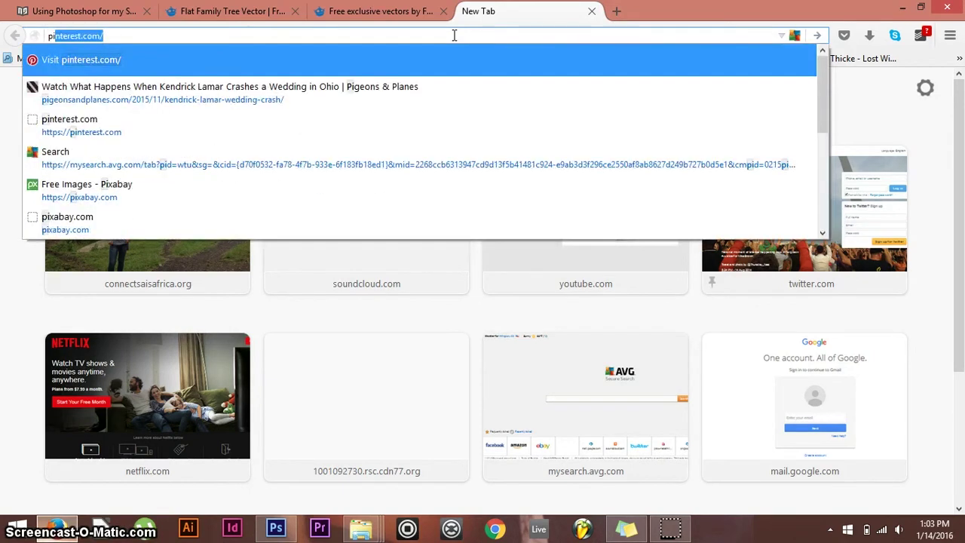
pyautogui.write('xa')
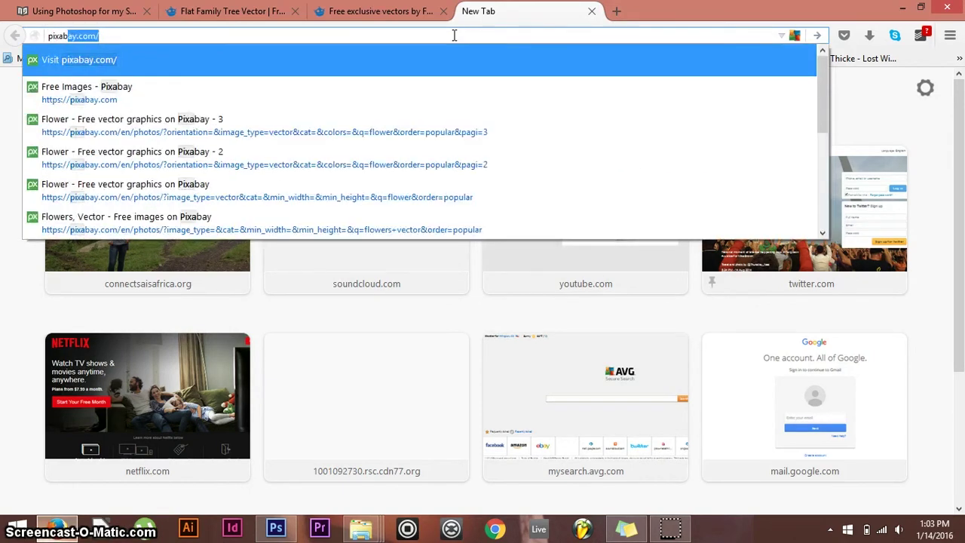
pyautogui.write('b')
pyautogui.press('Return')
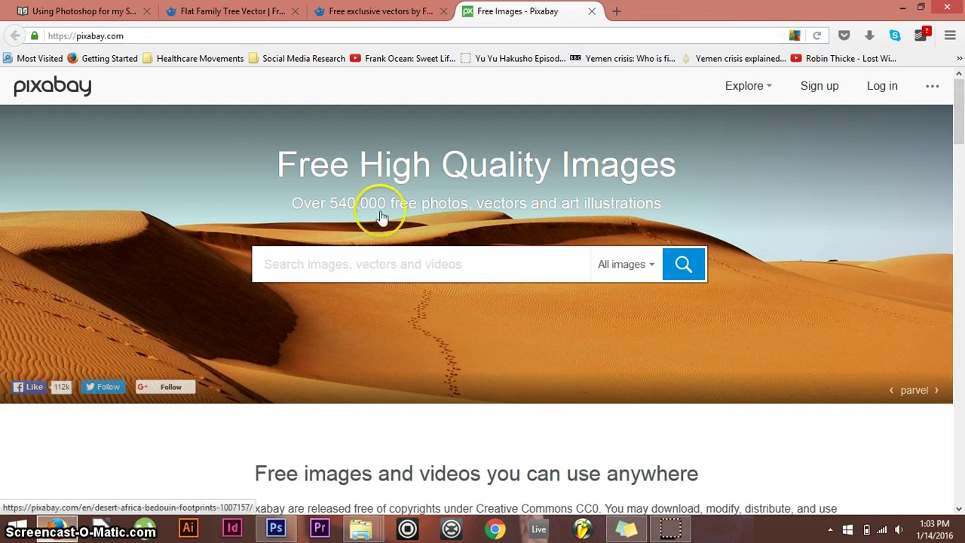
# Search Pixabay for "flowers" and limit the media type to vector graphics
pyautogui.write('flow')
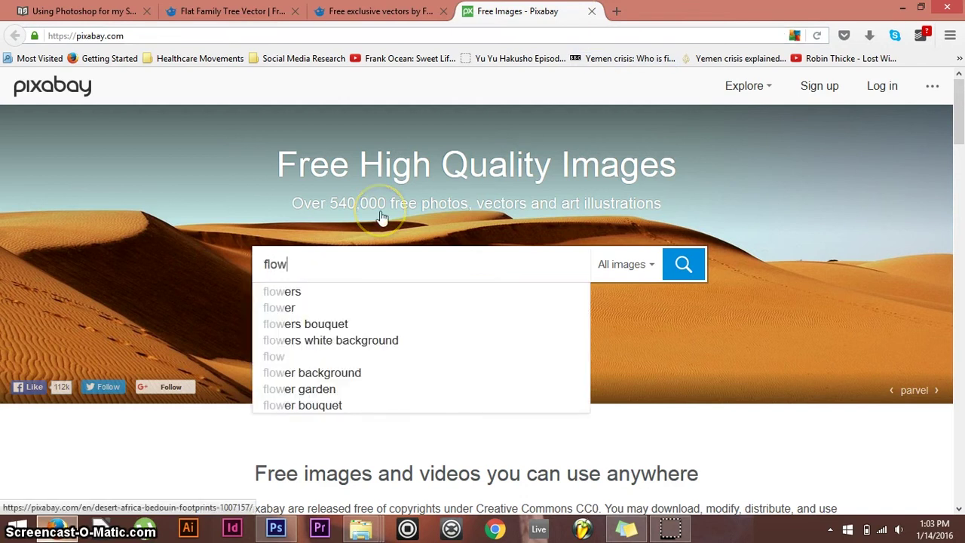
pyautogui.write('ers')
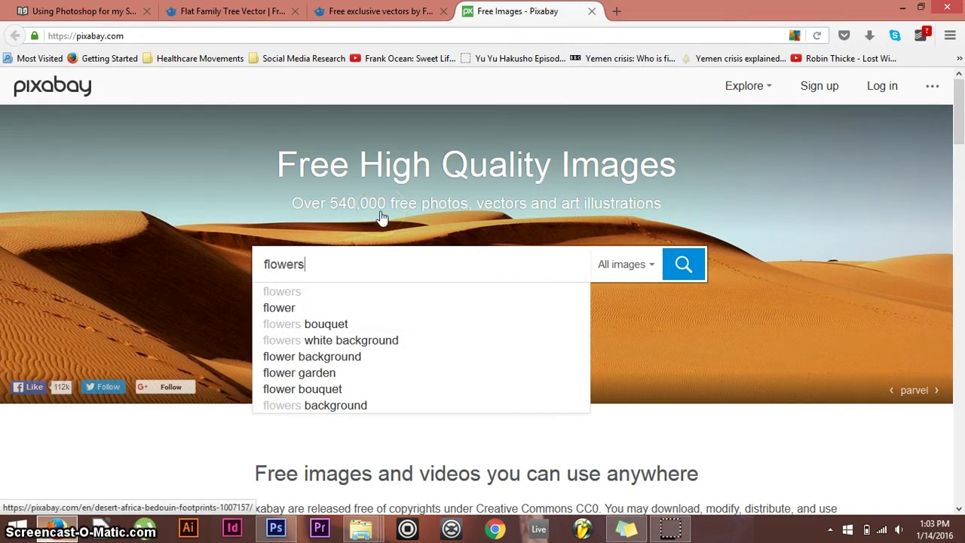
pyautogui.press('Return')
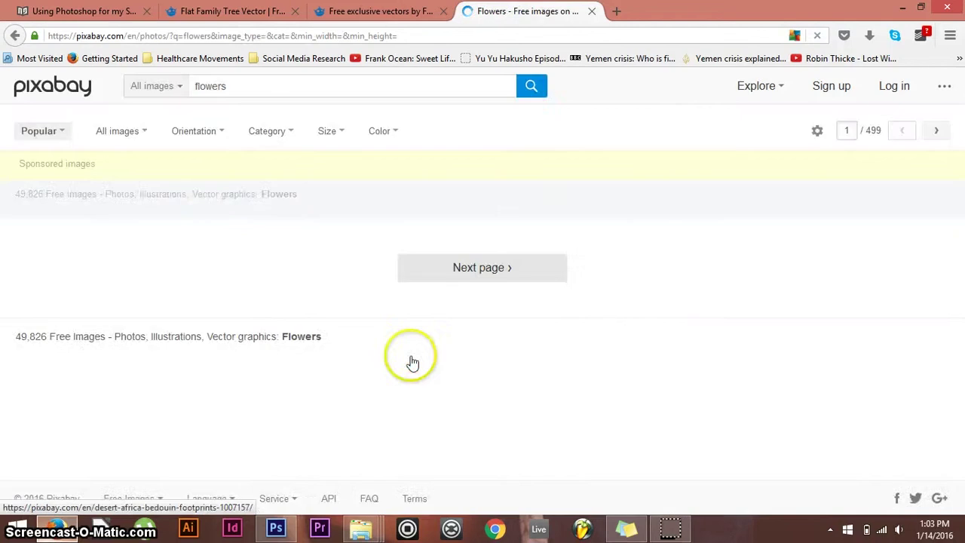
pyautogui.scroll(-3, 422, 410)
pyautogui.scroll(3, 528, 422)
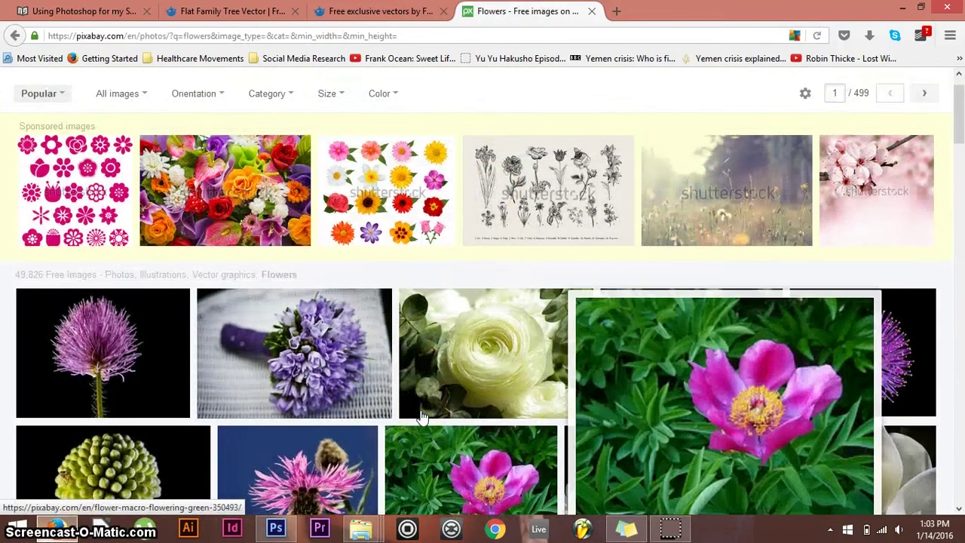
pyautogui.click(143, 86)
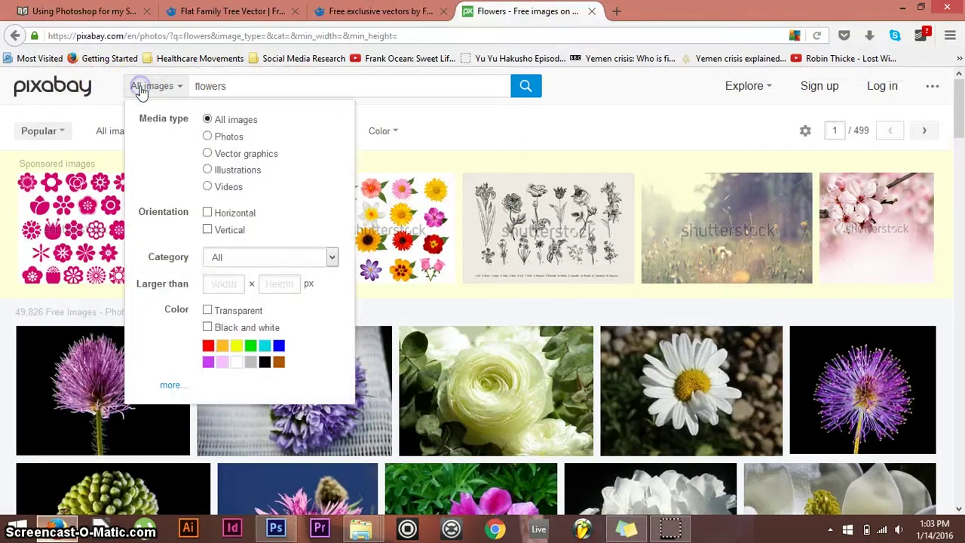
pyautogui.click(246, 155)
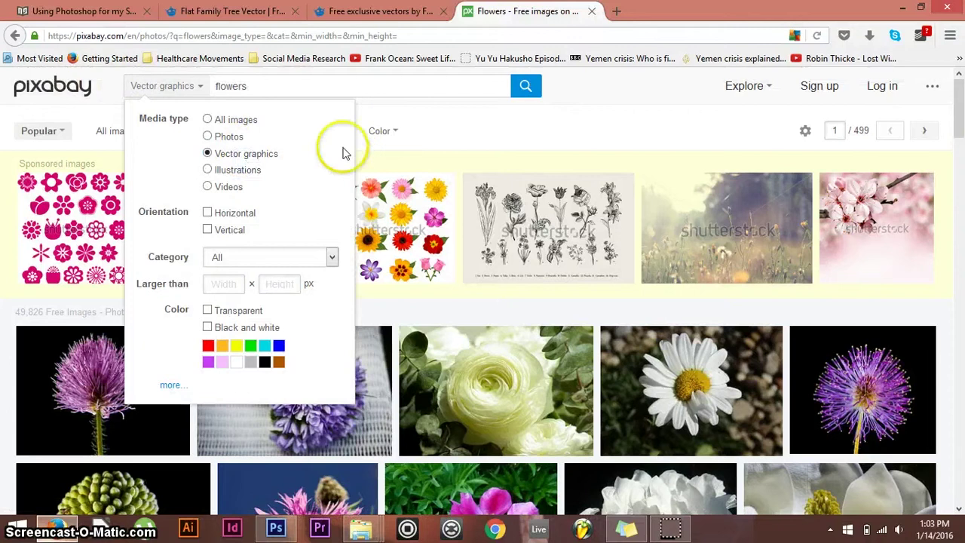
pyautogui.click(527, 90)
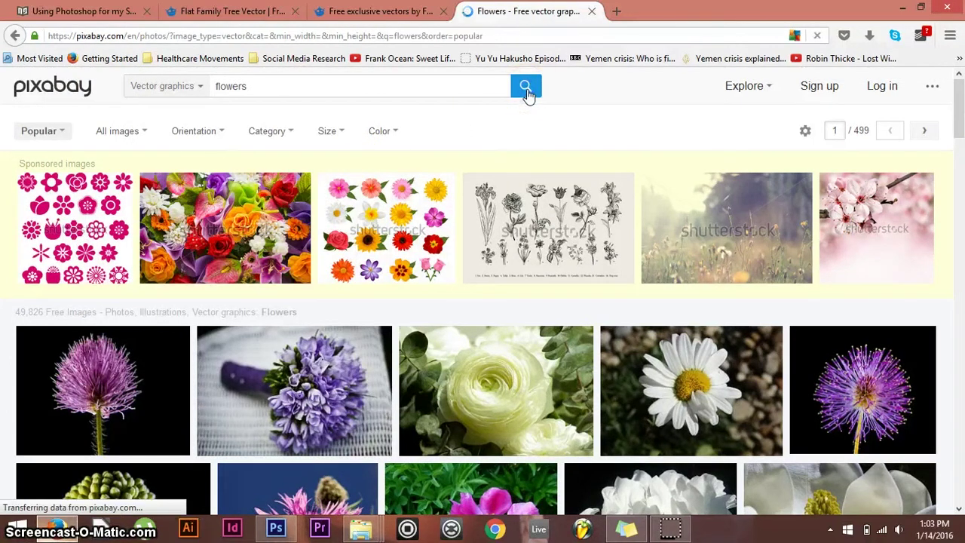
# Browse the first three pages of flower vector graphics for a plant illustration that suits the garden design
pyautogui.scroll(-3, 645, 312)
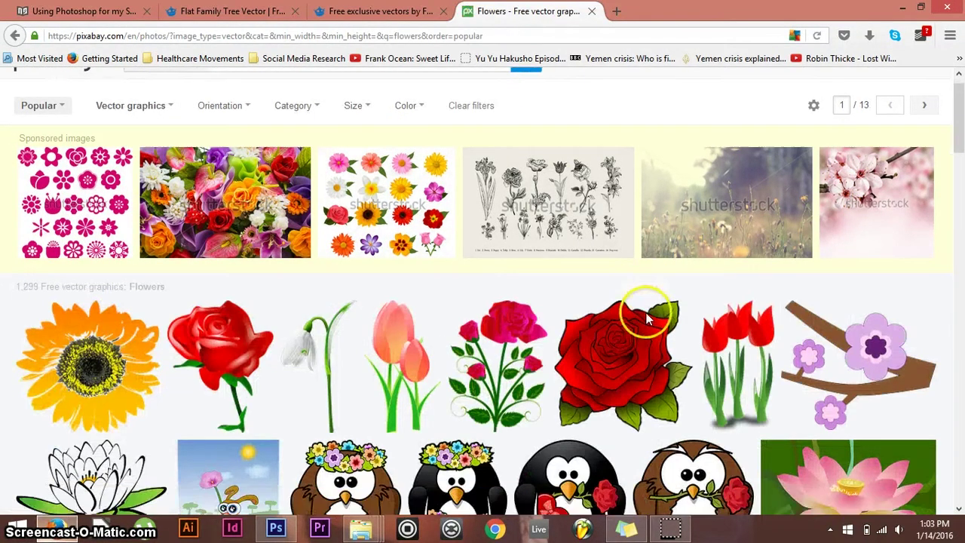
pyautogui.scroll(-1, 646, 319)
pyautogui.scroll(-1, 646, 319)
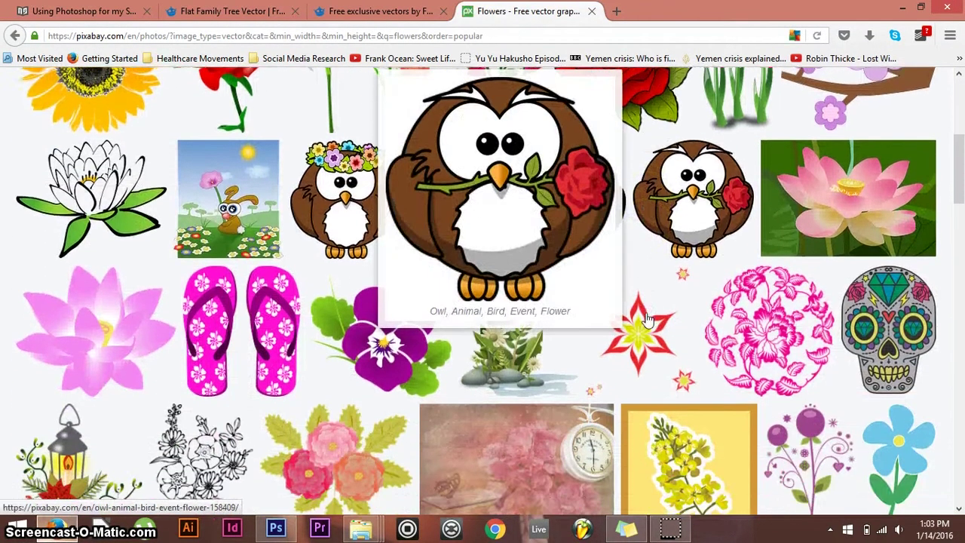
pyautogui.scroll(-1, 812, 203)
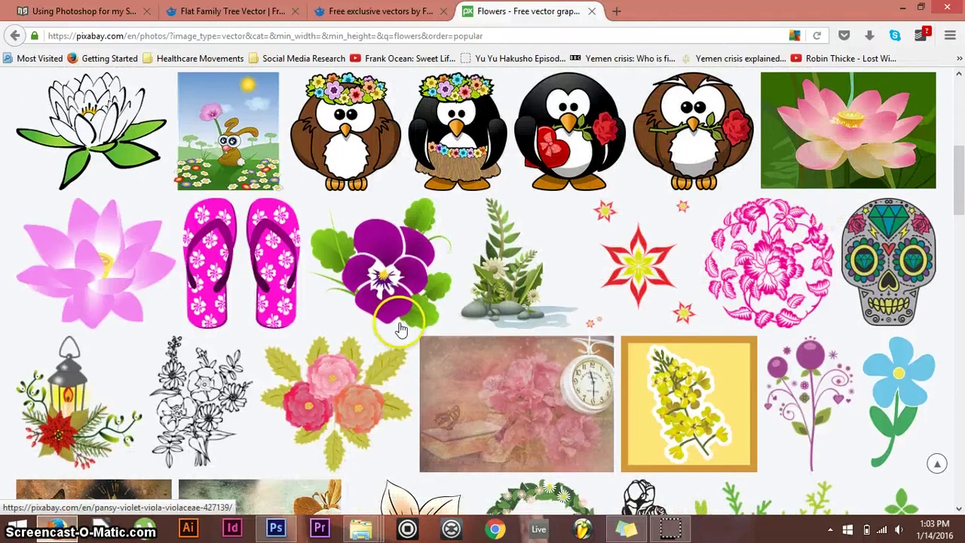
pyautogui.scroll(-5, 204, 267)
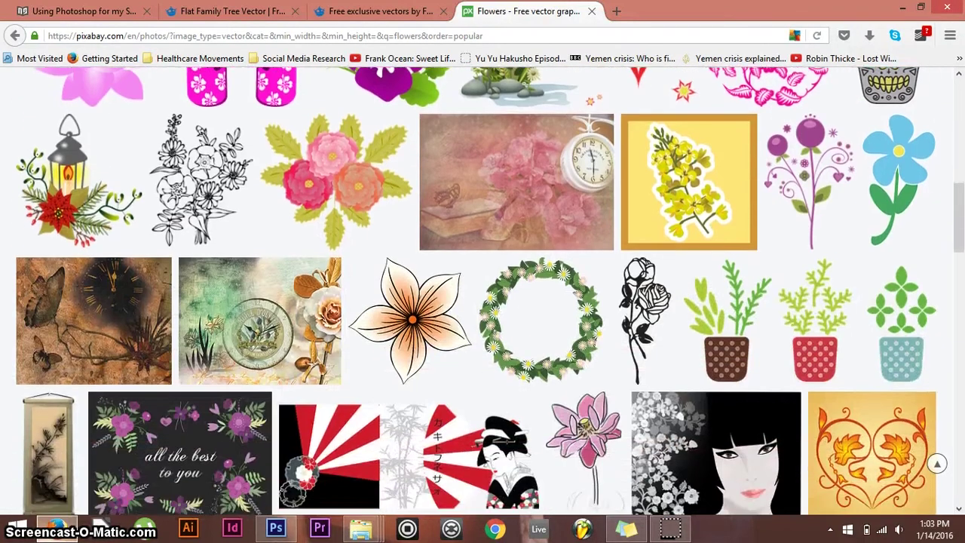
pyautogui.scroll(-3, 158, 242)
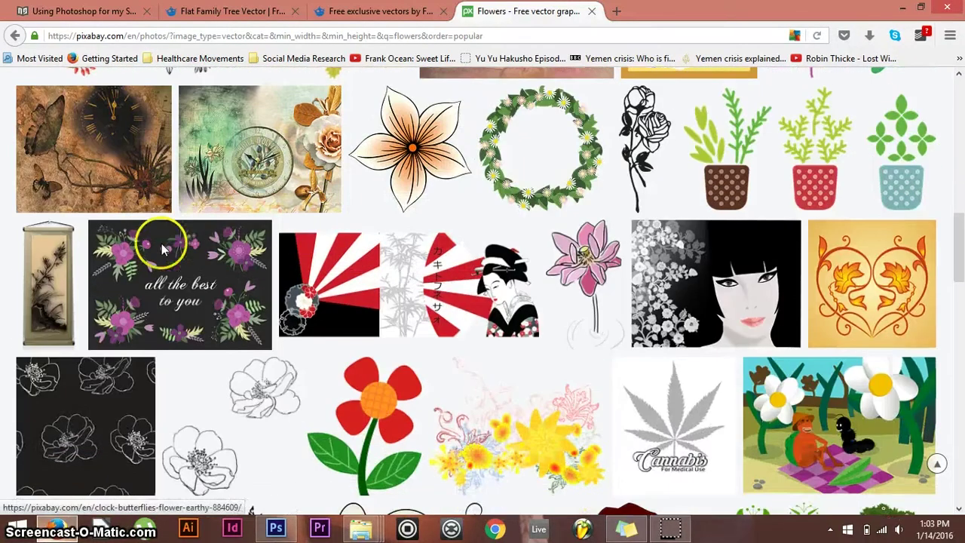
pyautogui.scroll(-1, 482, 290)
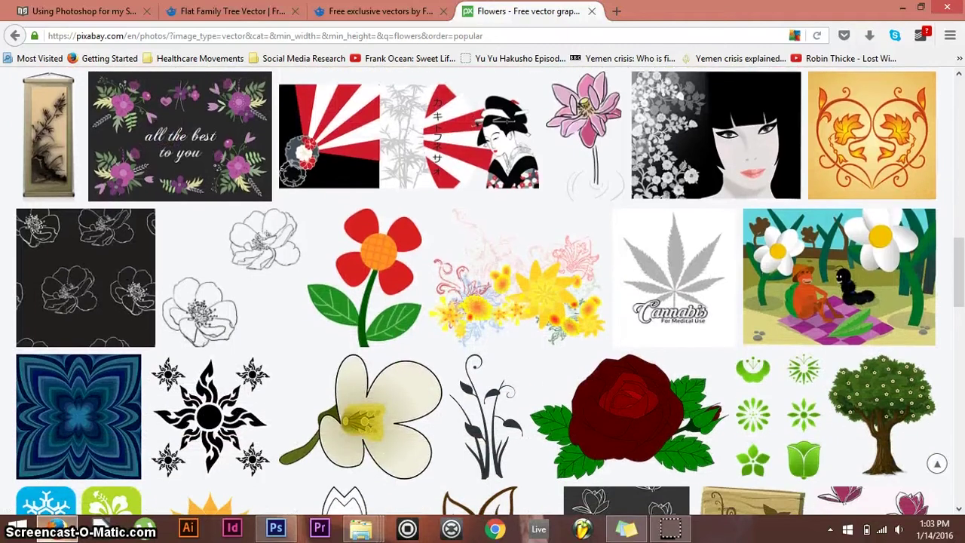
pyautogui.scroll(-6, 219, 239)
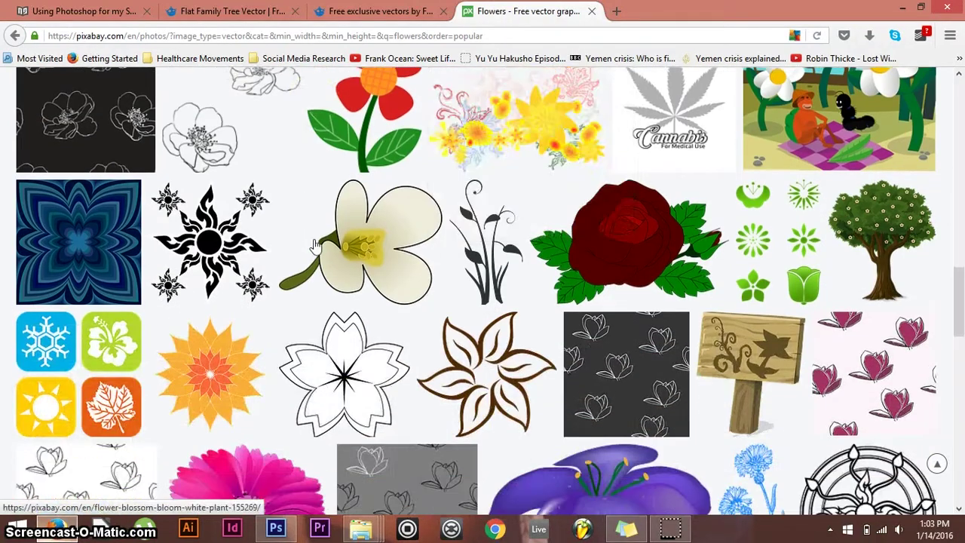
pyautogui.scroll(-6, 316, 247)
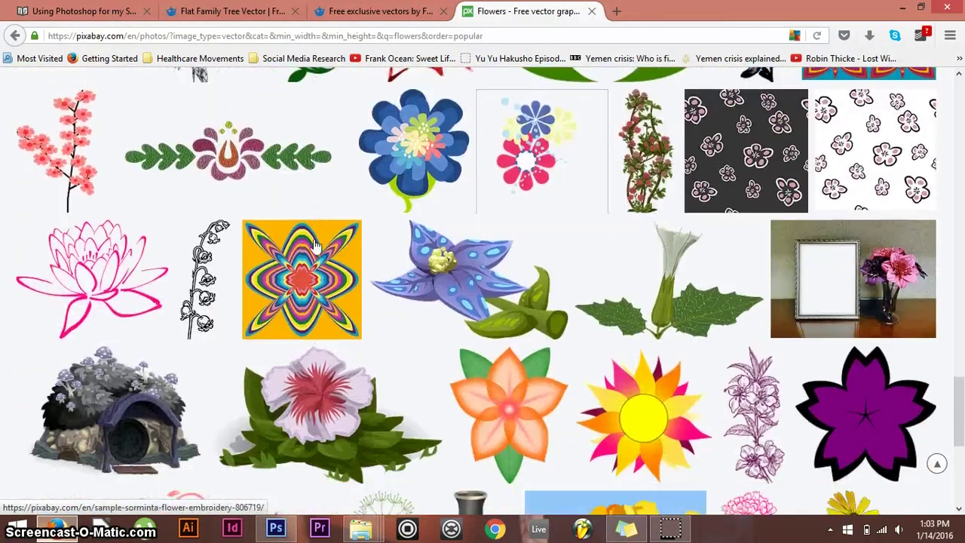
pyautogui.scroll(-2, 963, 447)
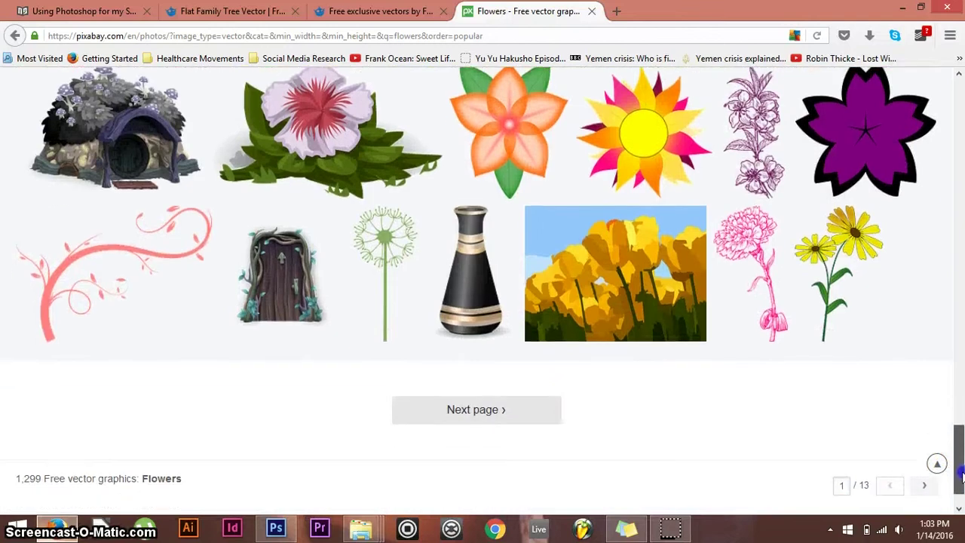
pyautogui.click(533, 407)
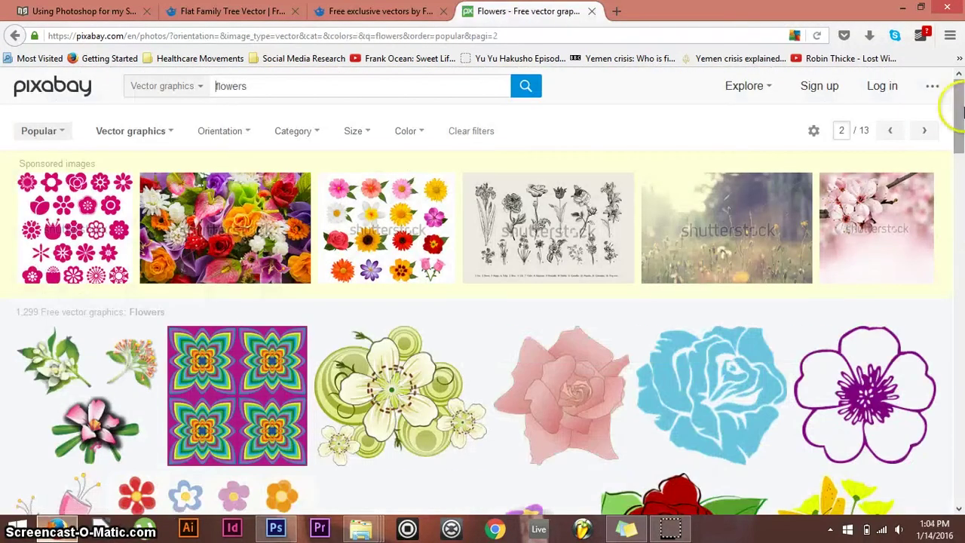
pyautogui.moveTo(962, 112); pyautogui.dragTo(961, 482)
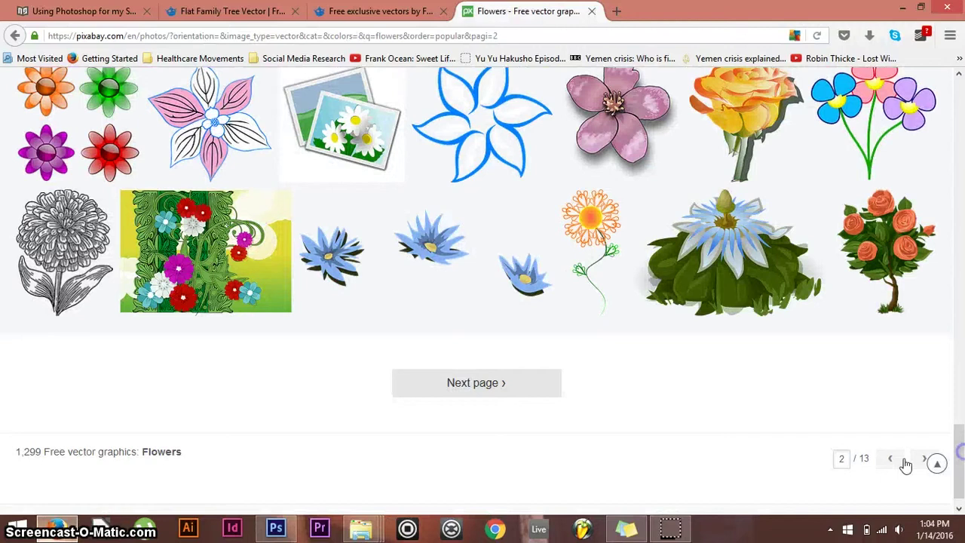
pyautogui.click(528, 396)
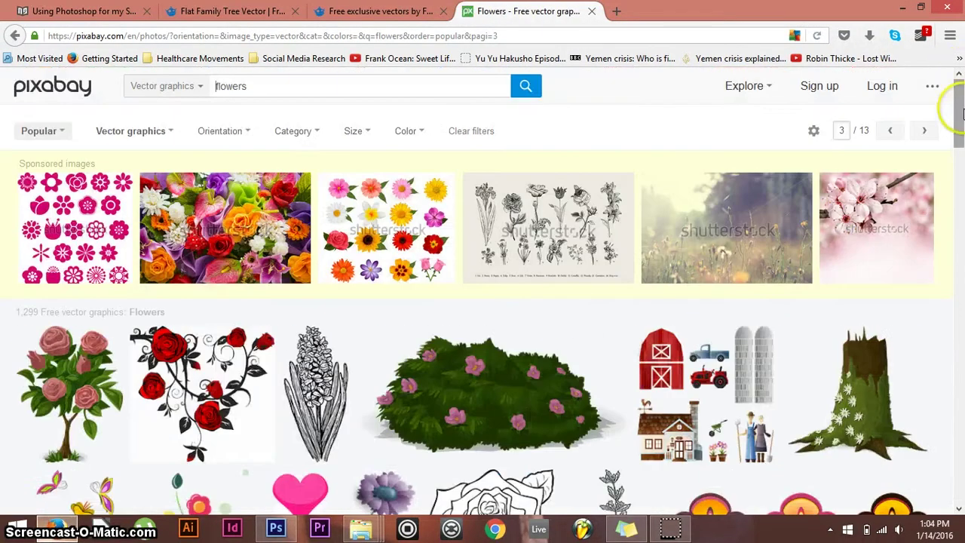
pyautogui.moveTo(958, 109); pyautogui.dragTo(961, 230)
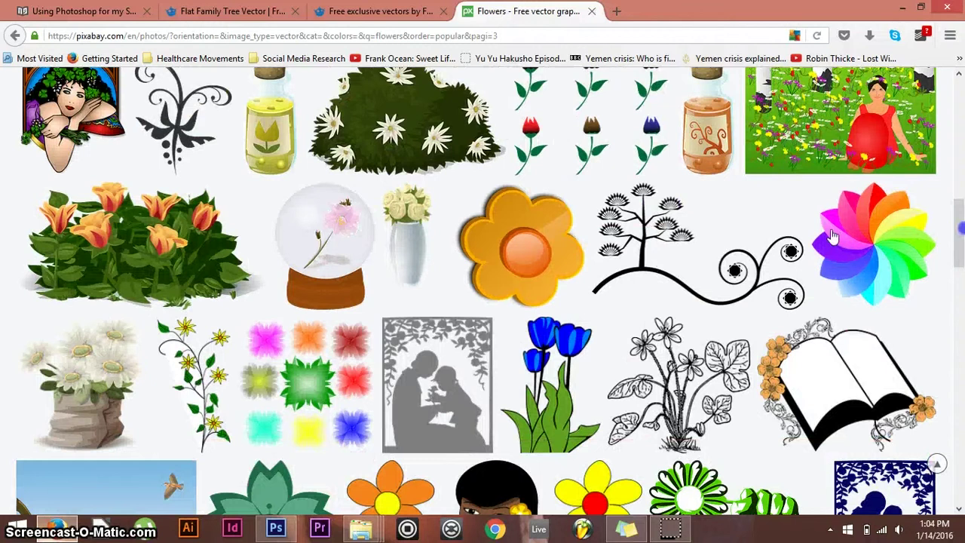
# Open the page of the orange and red tulip bush illustration and check its download sizes and licence terms
pyautogui.click(170, 272)
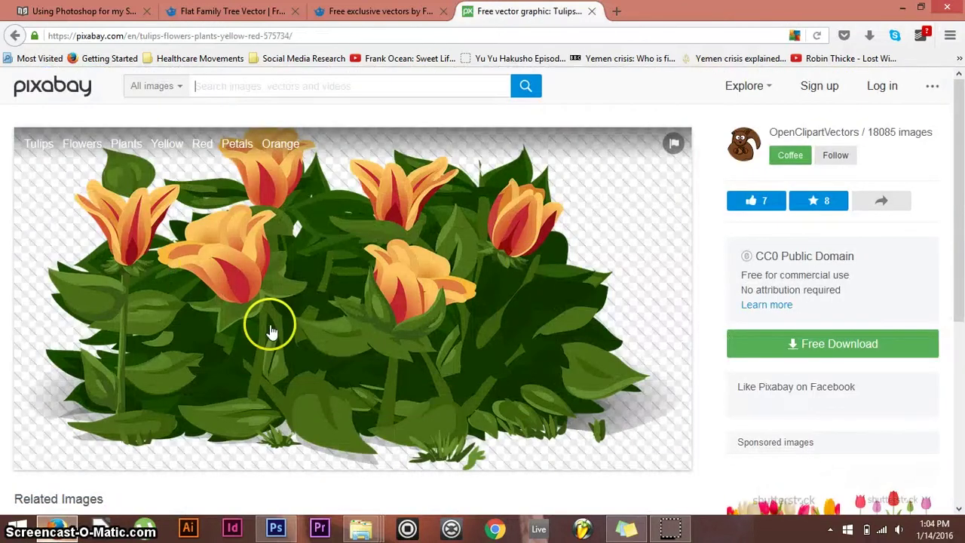
pyautogui.click(797, 354)
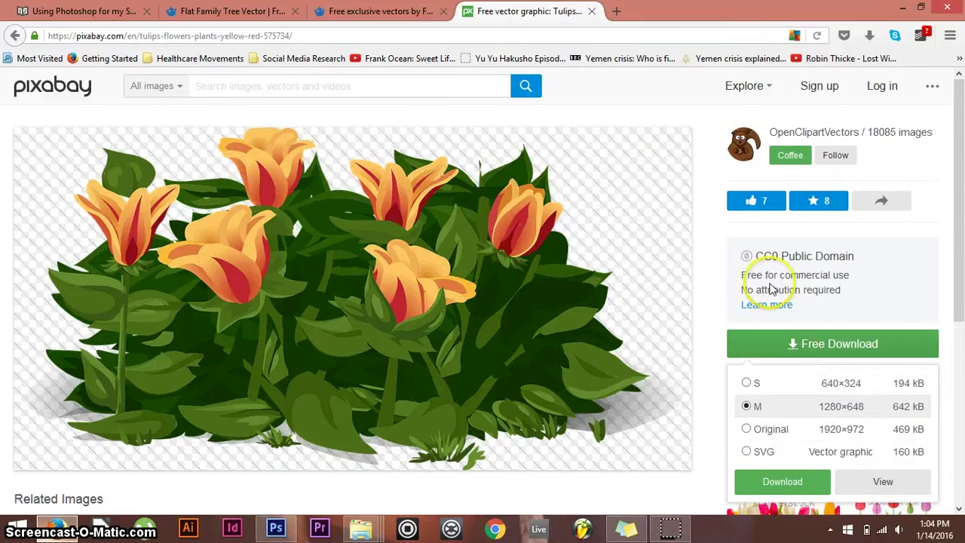
pyautogui.moveTo(747, 274); pyautogui.dragTo(860, 296)
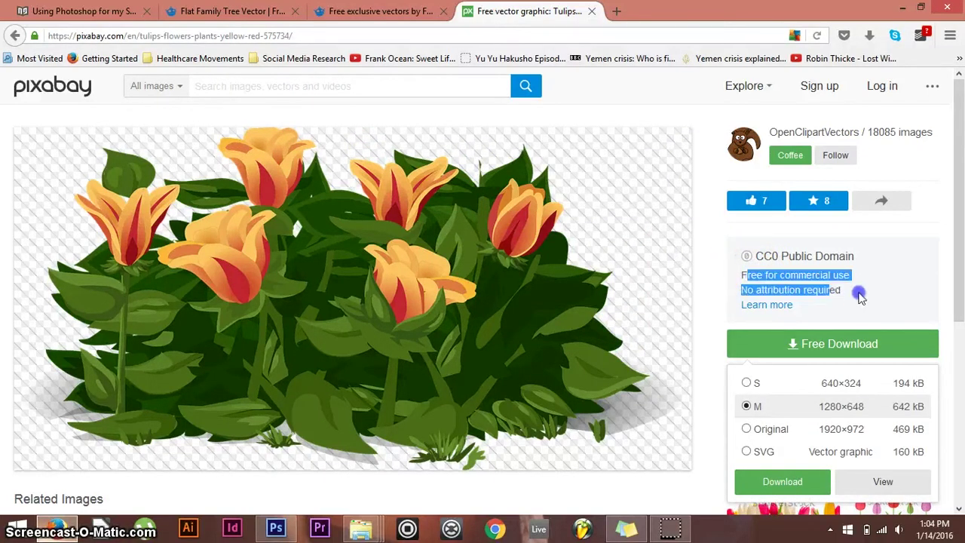
pyautogui.click(860, 294)
# Try to download the tulip bush illustration at its original 1920×972 size
pyautogui.click(777, 356)
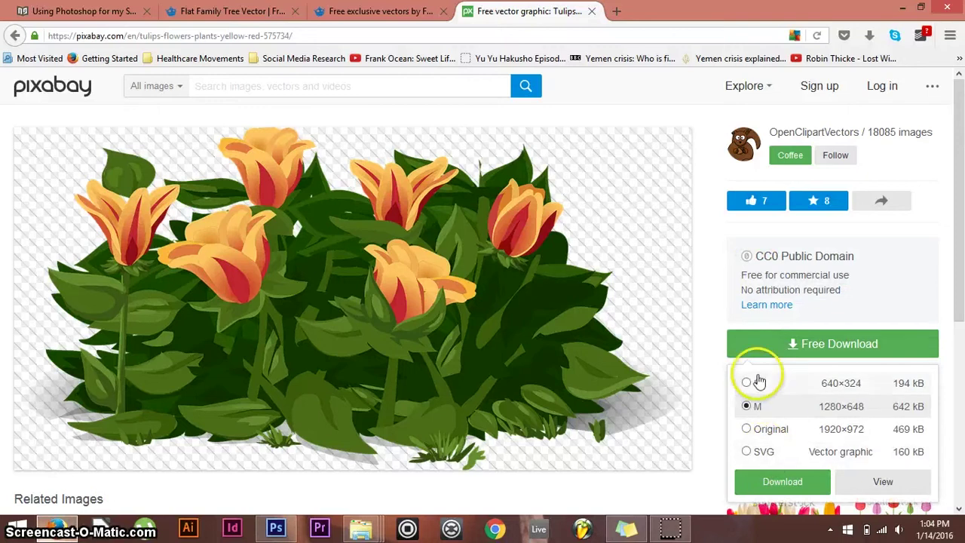
pyautogui.click(780, 433)
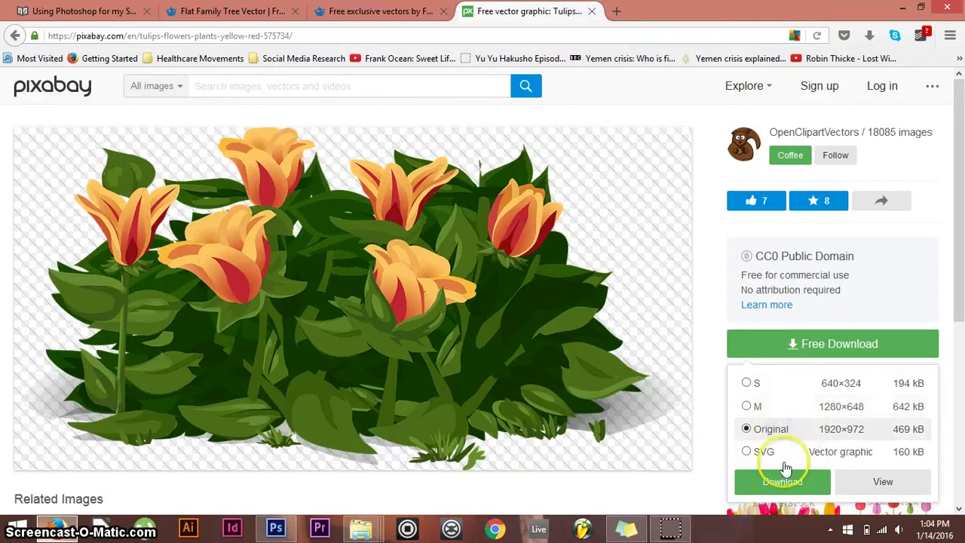
pyautogui.click(795, 483)
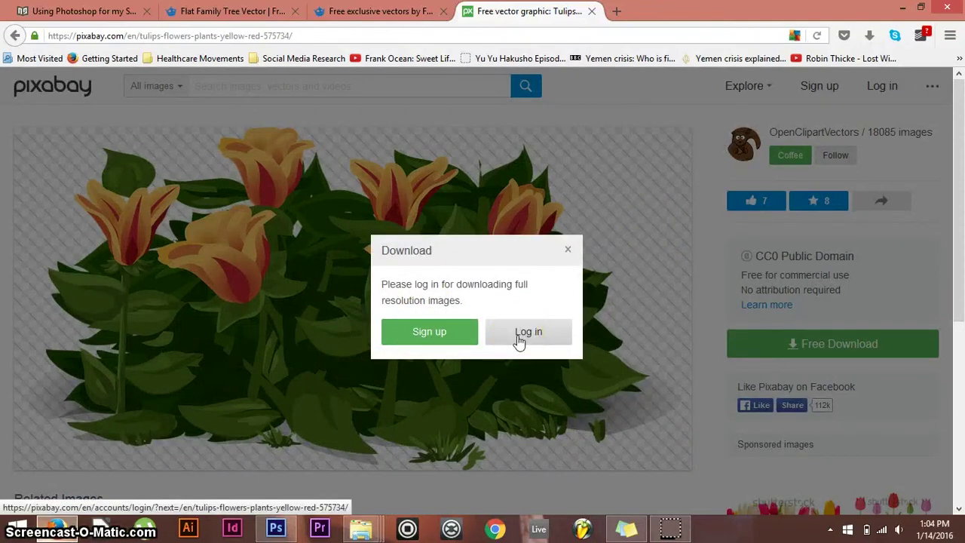
pyautogui.click(568, 249)
# Download the medium 1280×648 version of the tulip illustration, save the PNG file, and show it in its folder
pyautogui.click(771, 348)
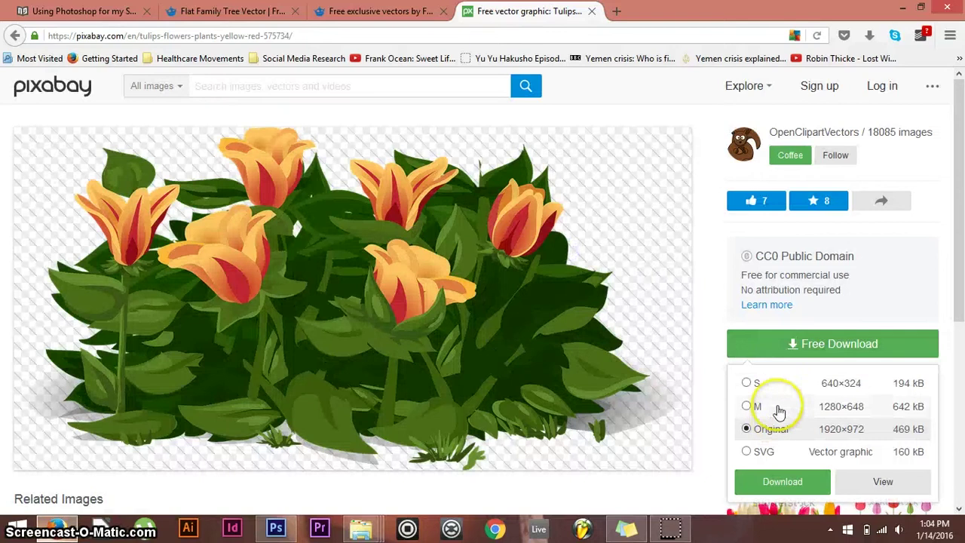
pyautogui.click(769, 407)
pyautogui.click(813, 490)
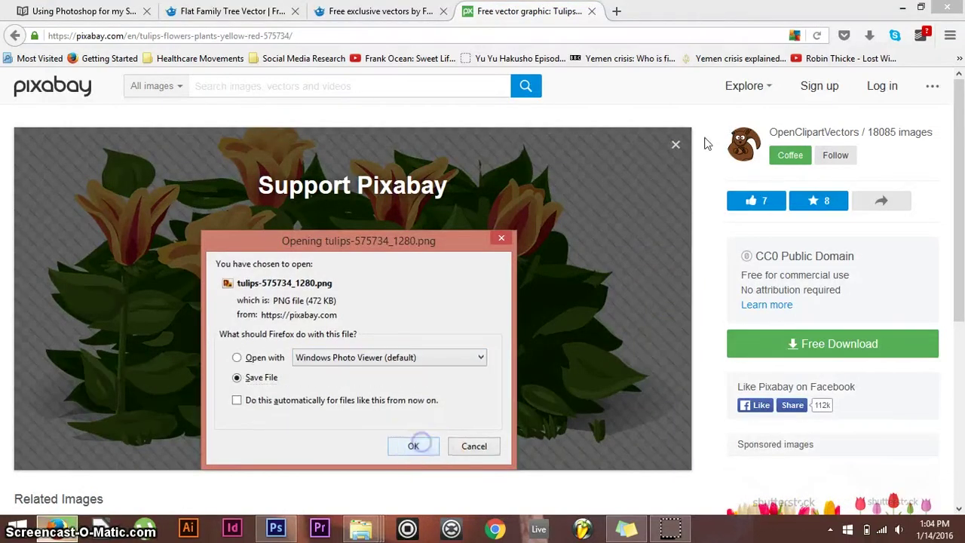
pyautogui.click(417, 445)
pyautogui.click(871, 34)
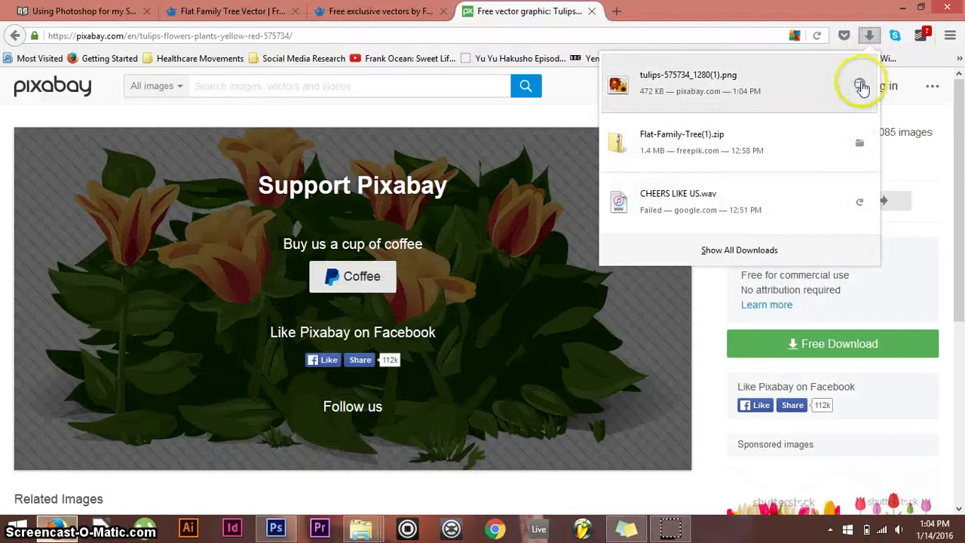
pyautogui.click(859, 87)
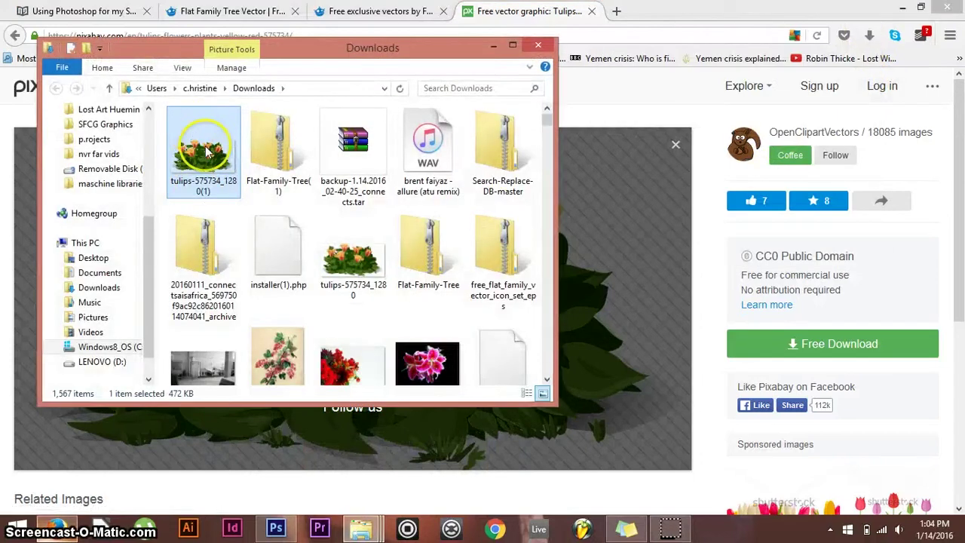
# Place the downloaded tulips image in the 1200 by 1200 design in Photoshop and scale it to about half size
pyautogui.moveTo(247, 418); pyautogui.dragTo(311, 261)
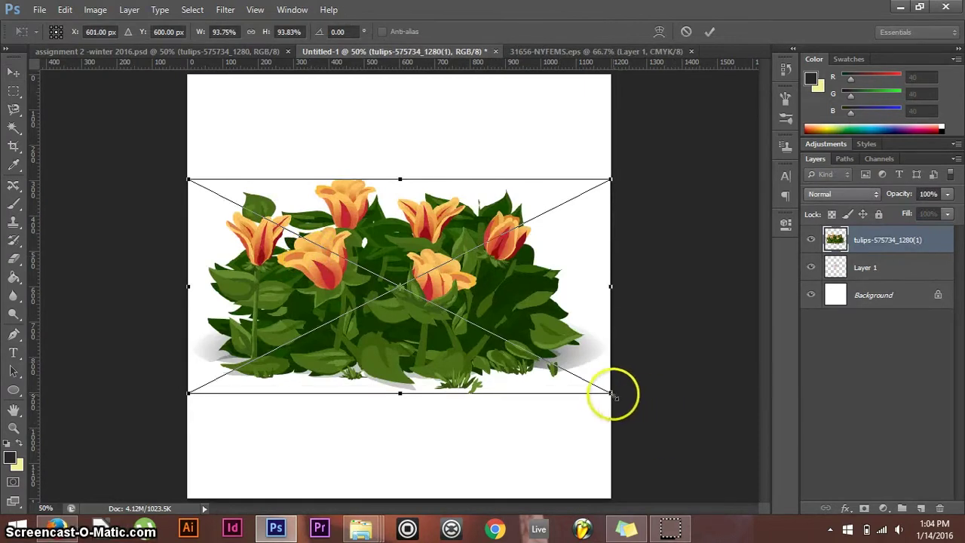
pyautogui.moveTo(612, 393); pyautogui.dragTo(394, 302)
pyautogui.doubleClick(277, 194)
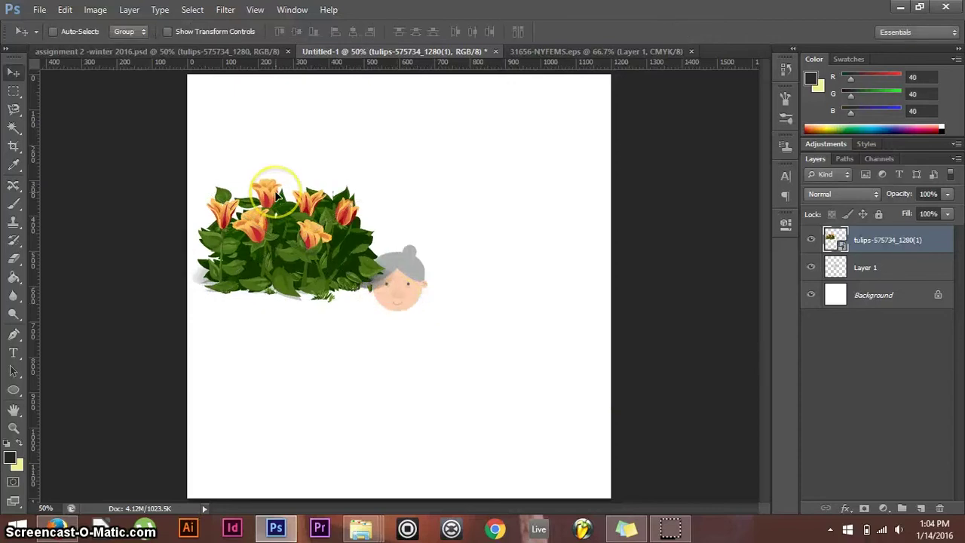
# Remove the placed tulips layer and the stray layer with the circled face, keeping only the grandmother's head above the background
pyautogui.press('Delete')
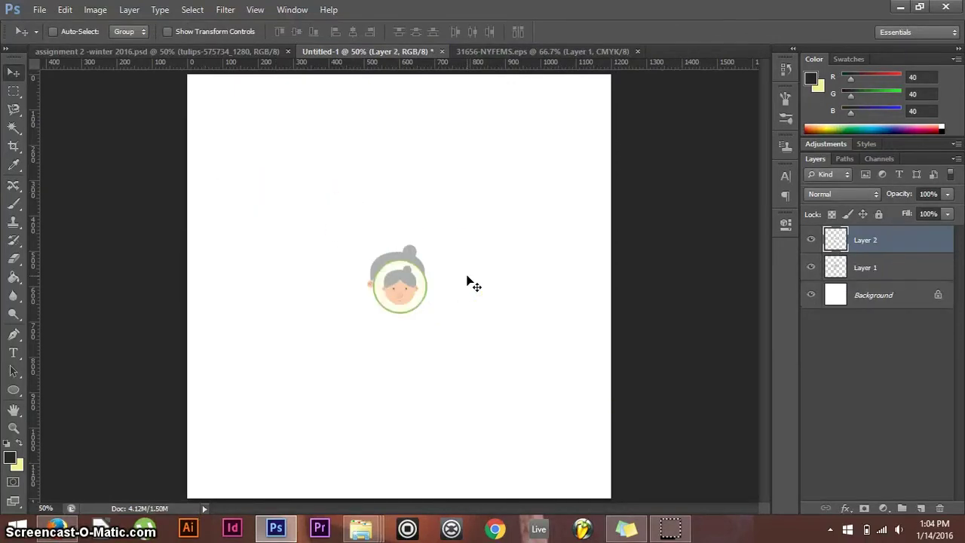
pyautogui.hotkey('ctrl', 'e')
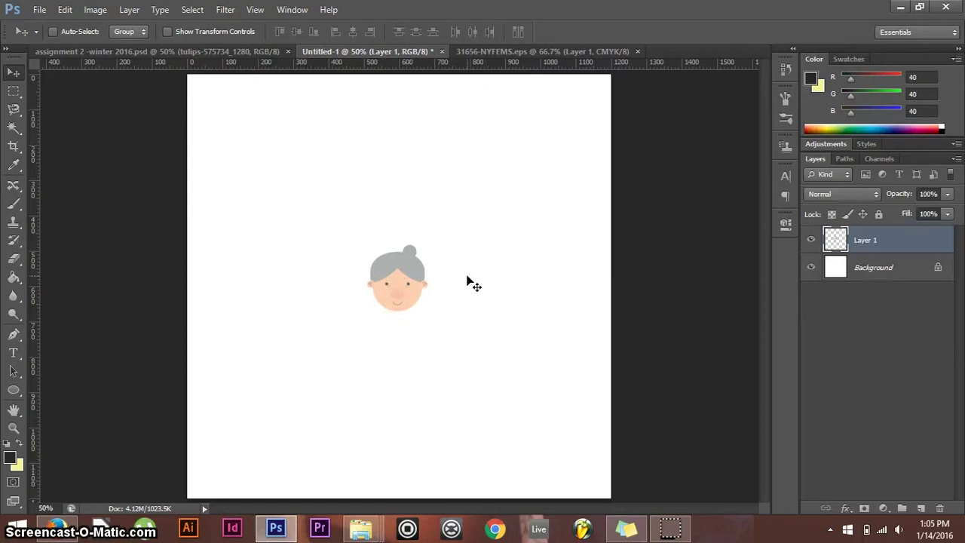
pyautogui.hotkey('ctrl', 'z')
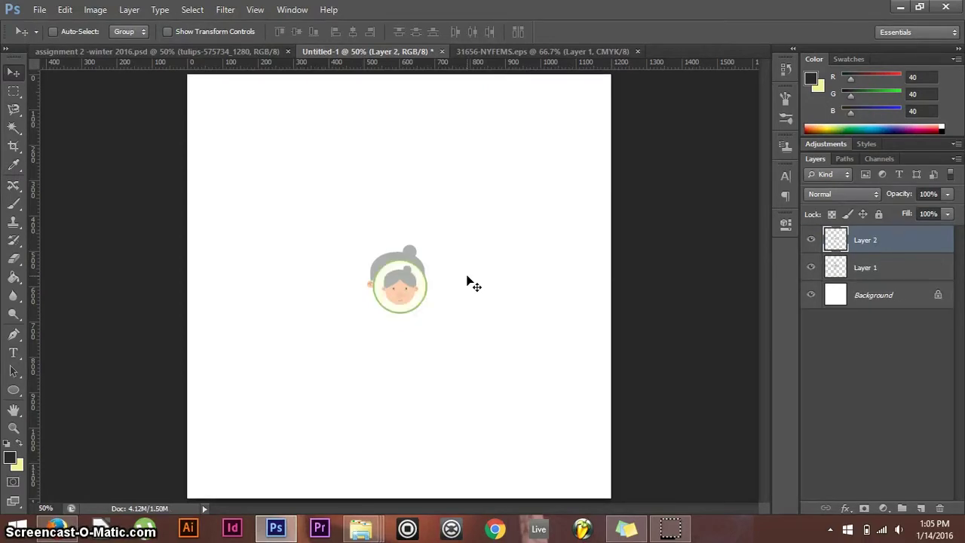
pyautogui.hotkey('ctrl', 'e')
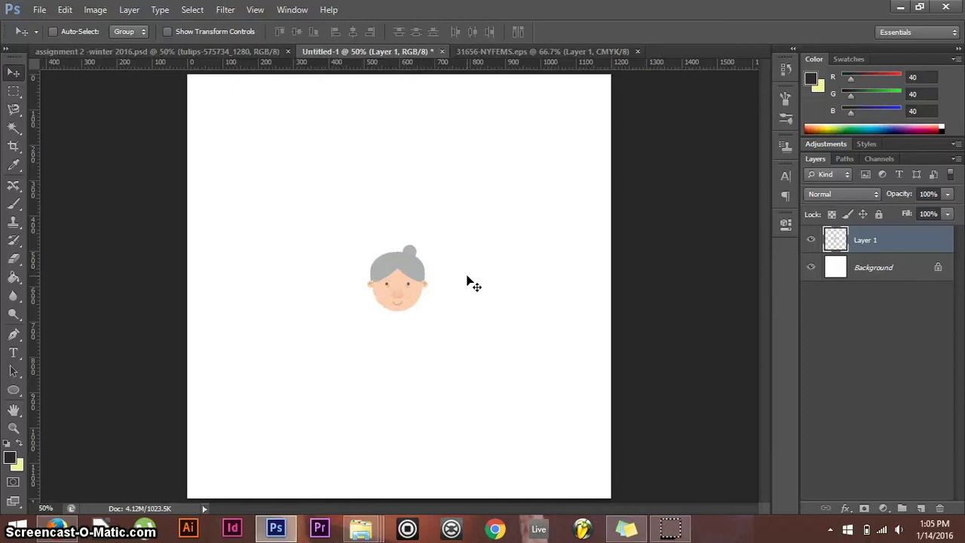
pyautogui.click(352, 289)
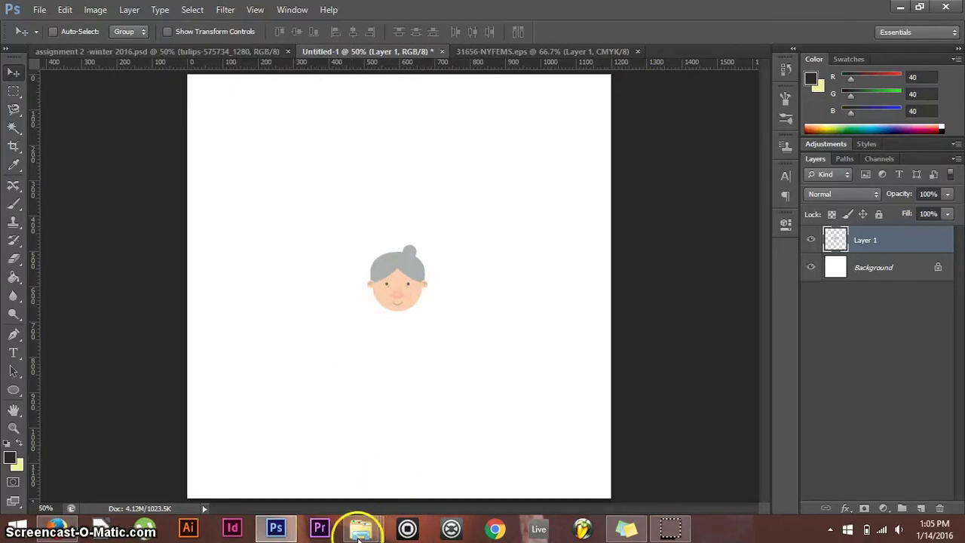
# Place the downloaded tulips PNG in the design again, scale it to about 690 px wide, and move it over the grandmother's head
pyautogui.moveTo(359, 525)
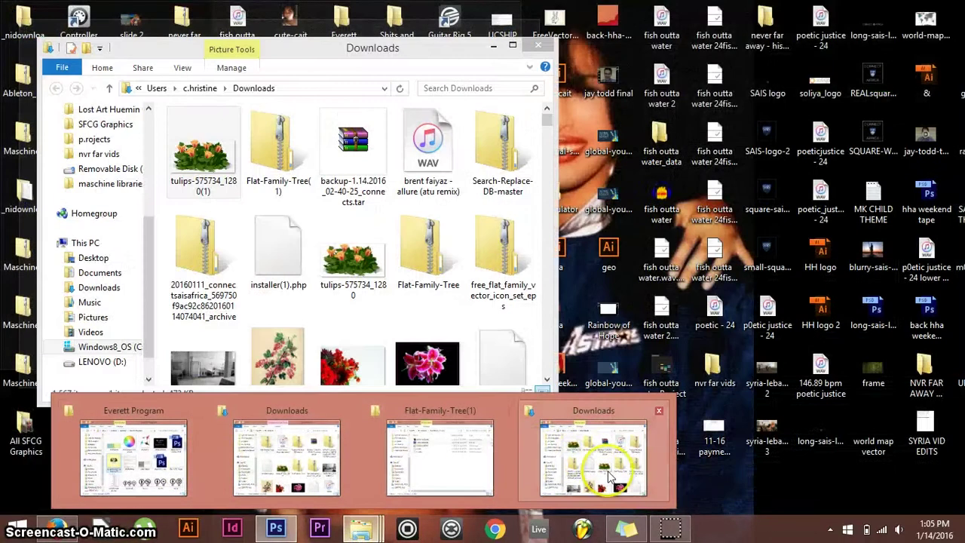
pyautogui.click(579, 452)
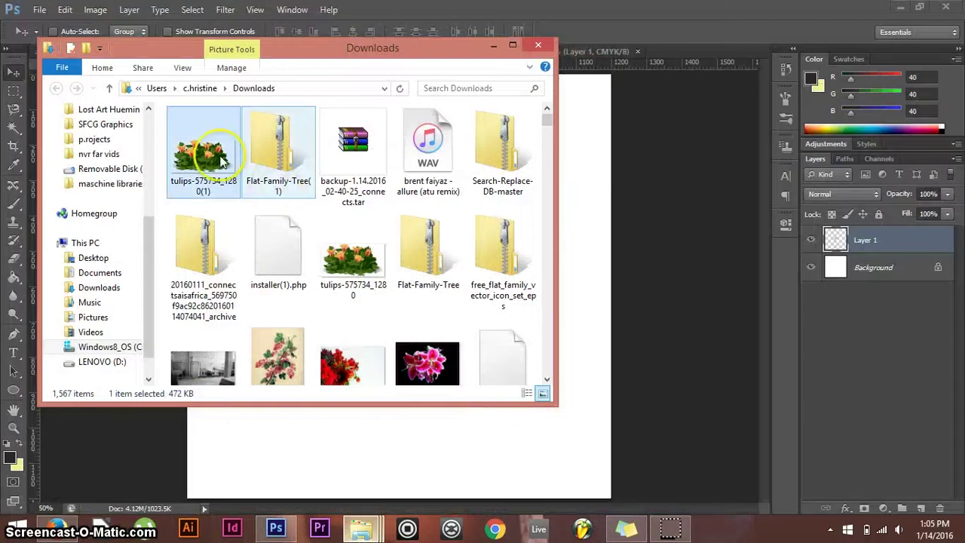
pyautogui.moveTo(221, 161); pyautogui.dragTo(626, 206)
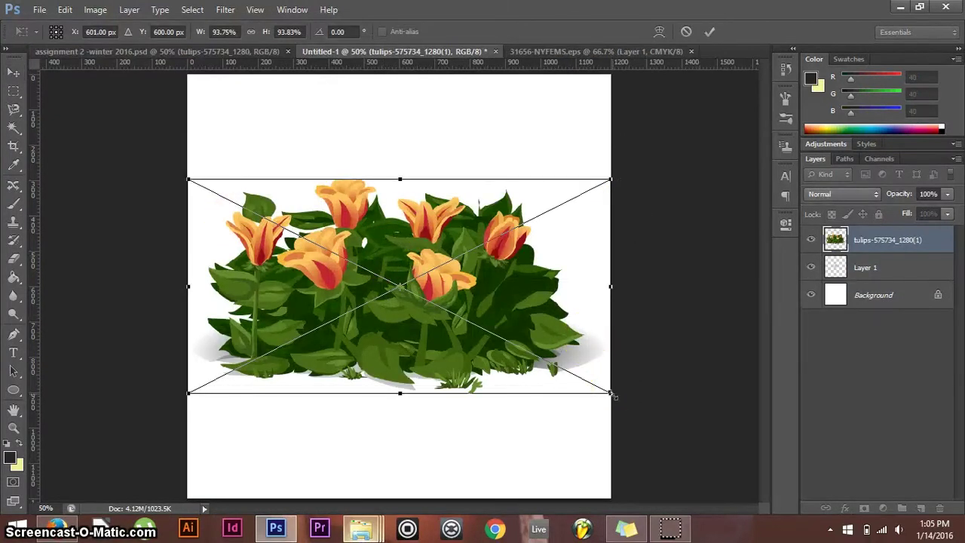
pyautogui.moveTo(614, 395); pyautogui.dragTo(432, 308)
pyautogui.press('Return')
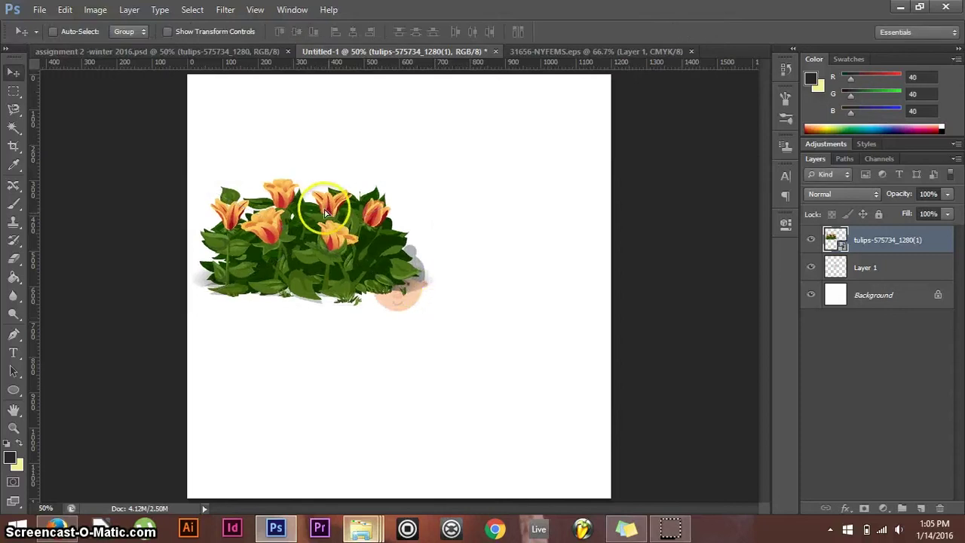
pyautogui.moveTo(325, 214); pyautogui.dragTo(399, 217)
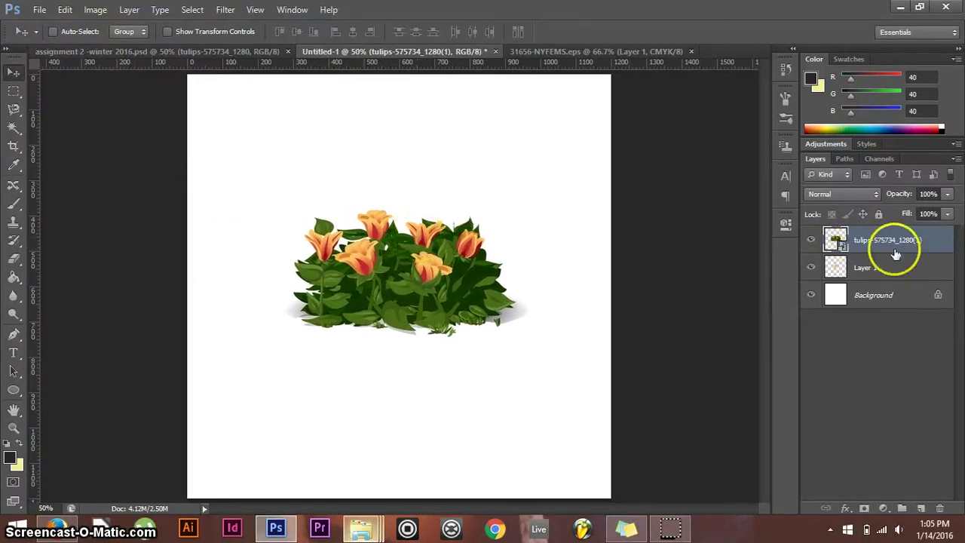
# Rename the head's layer as grandma and the tulips layer as flowers
pyautogui.click(880, 268)
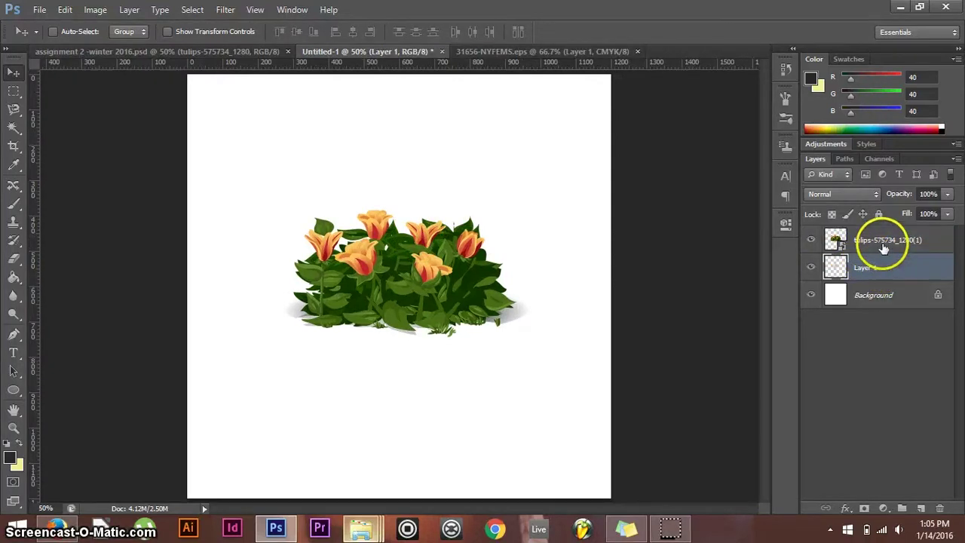
pyautogui.click(882, 249)
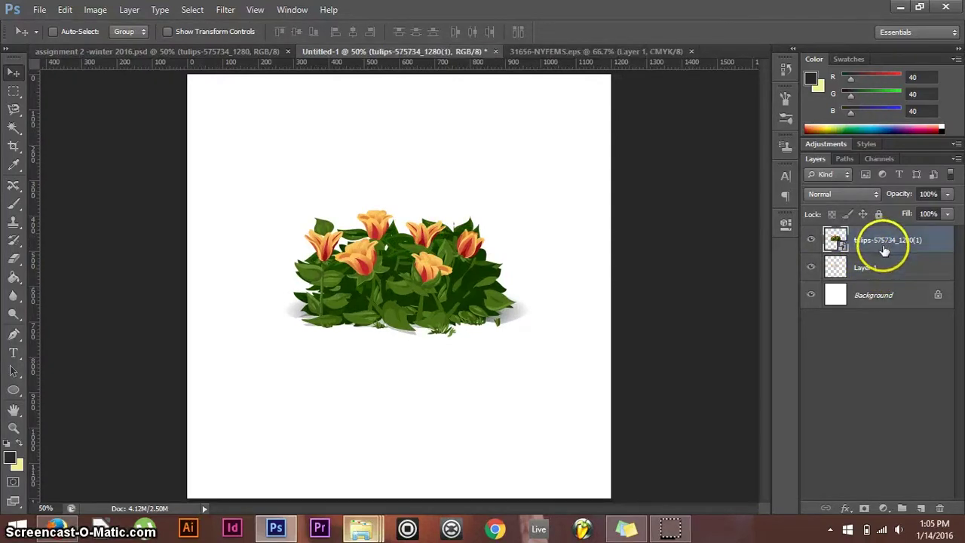
pyautogui.doubleClick(872, 268)
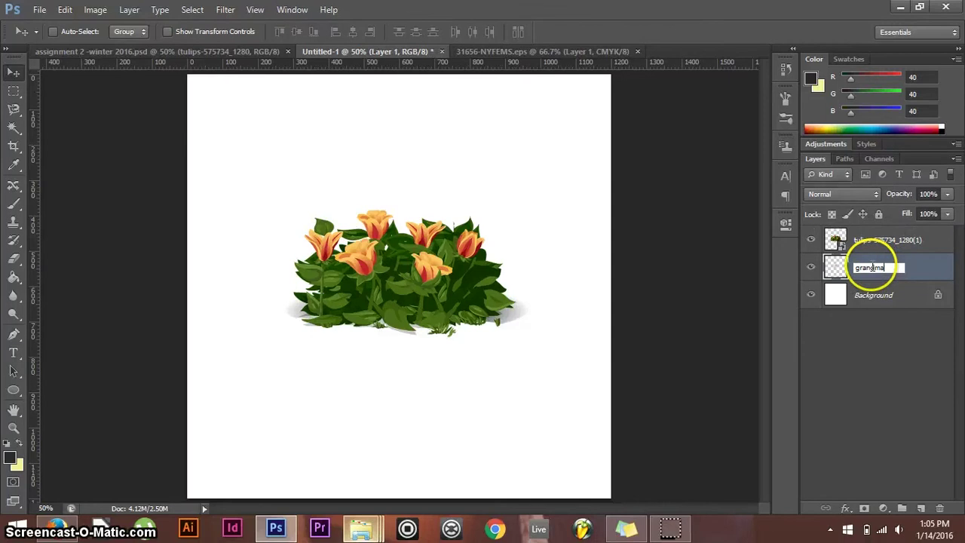
pyautogui.press('Return')
pyautogui.doubleClick(875, 240)
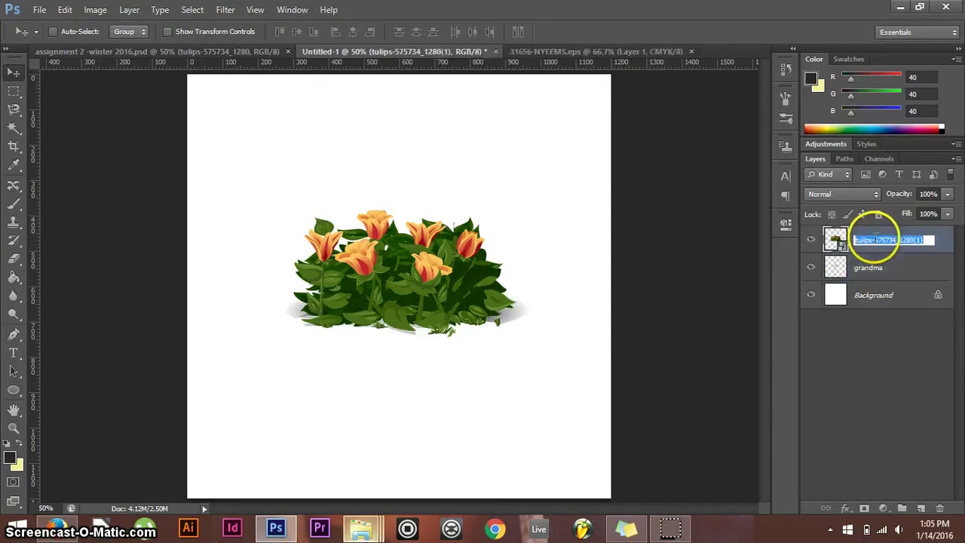
pyautogui.write('flowers')
pyautogui.press('Return')
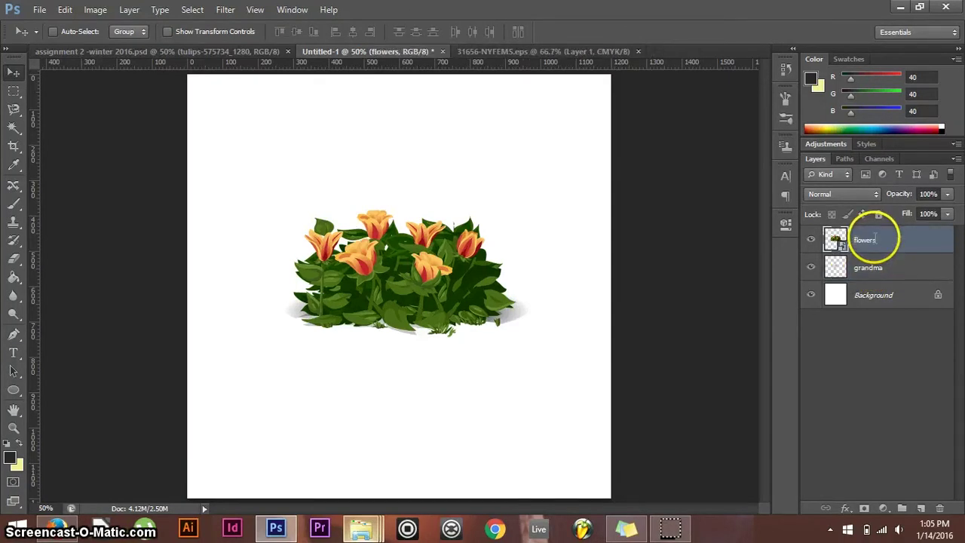
# Move the grandma layer above the flowers layer so the head sits in front of the bush
pyautogui.click(866, 266)
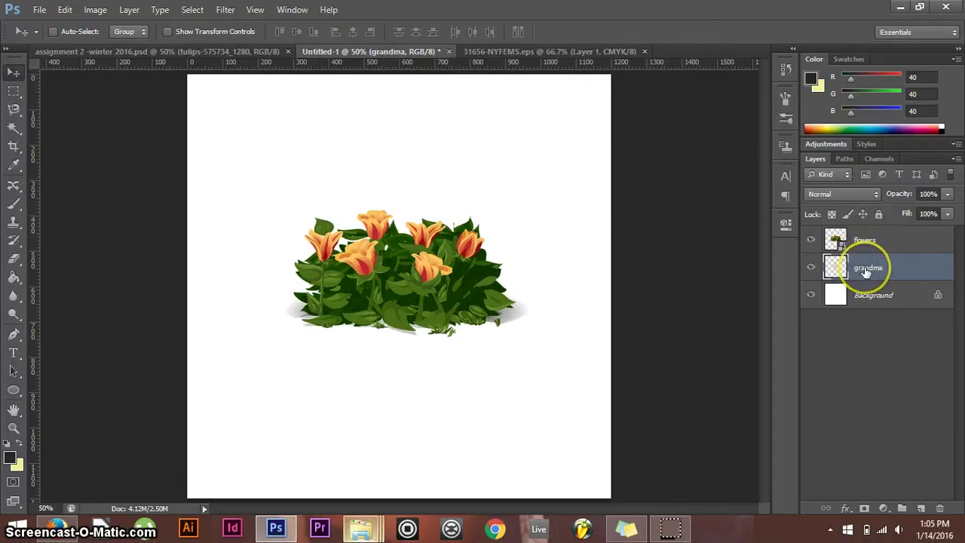
pyautogui.moveTo(866, 273); pyautogui.dragTo(874, 238)
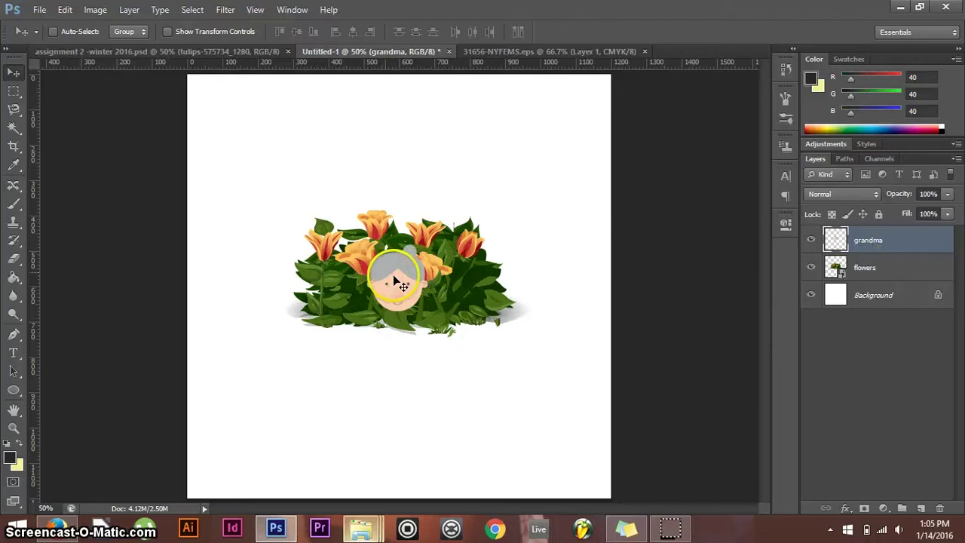
# Show the centre guides, nudge the flowers layer slightly left and down to centre the bush, and hide the guides
pyautogui.hotkey('ctrl', ';')
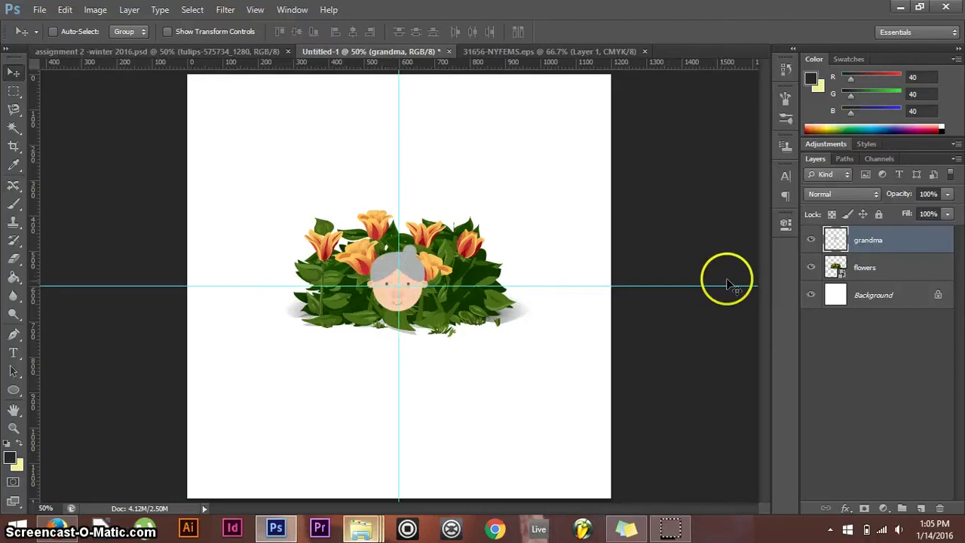
pyautogui.click(867, 267)
pyautogui.press('Left')
pyautogui.press('Left')
pyautogui.press('Left')
pyautogui.press('Left')
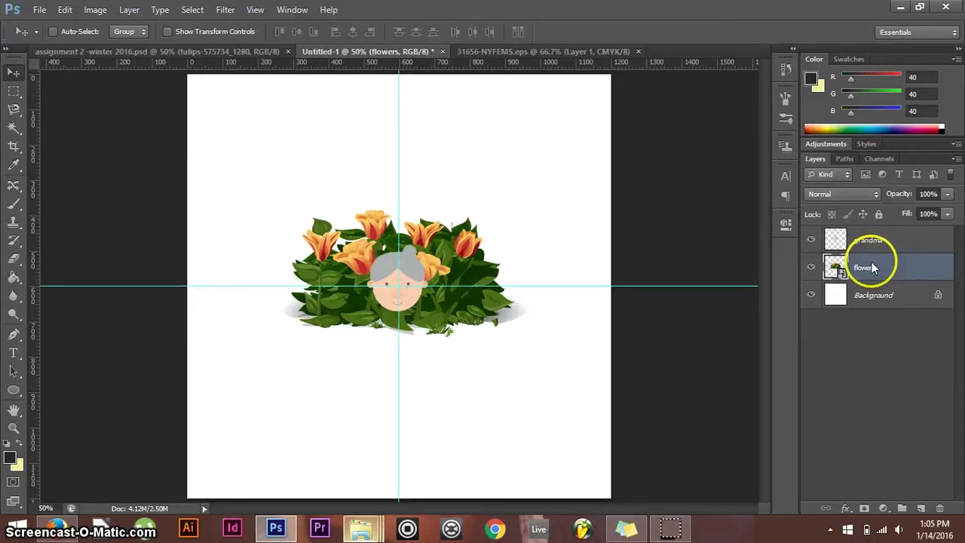
pyautogui.press('Down')
pyautogui.press('Down')
pyautogui.press('Down')
pyautogui.press('Down')
pyautogui.press('Down')
pyautogui.press('Down')
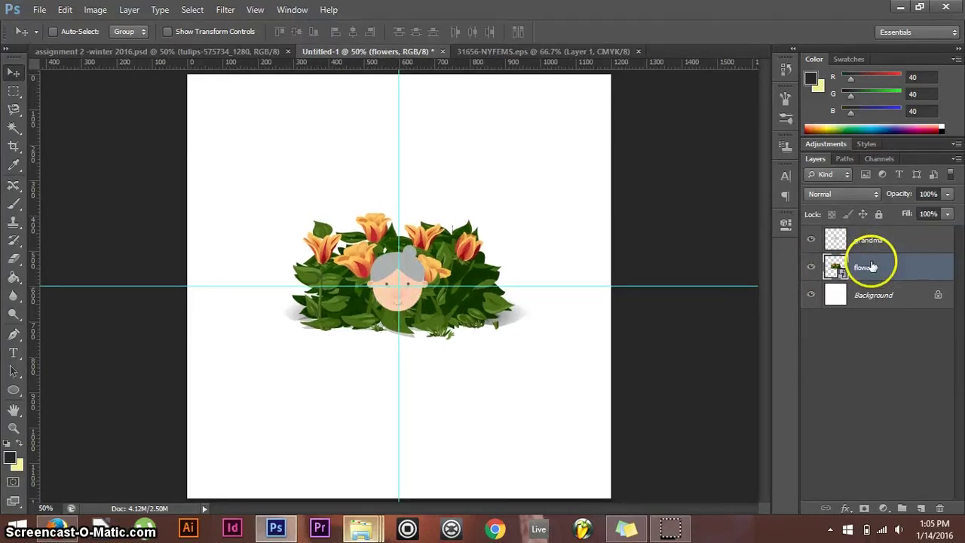
pyautogui.press('Up')
pyautogui.press('Up')
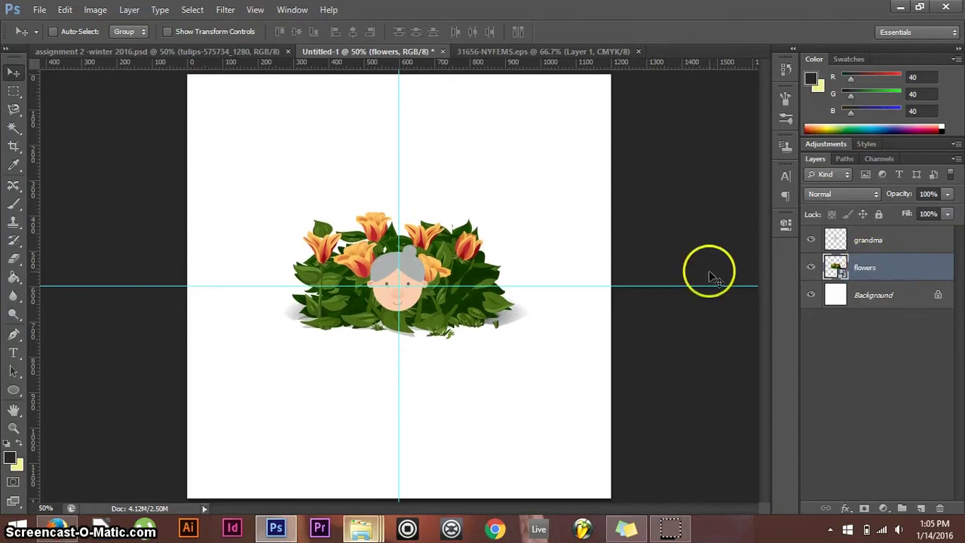
pyautogui.hotkey('ctrl', ';')
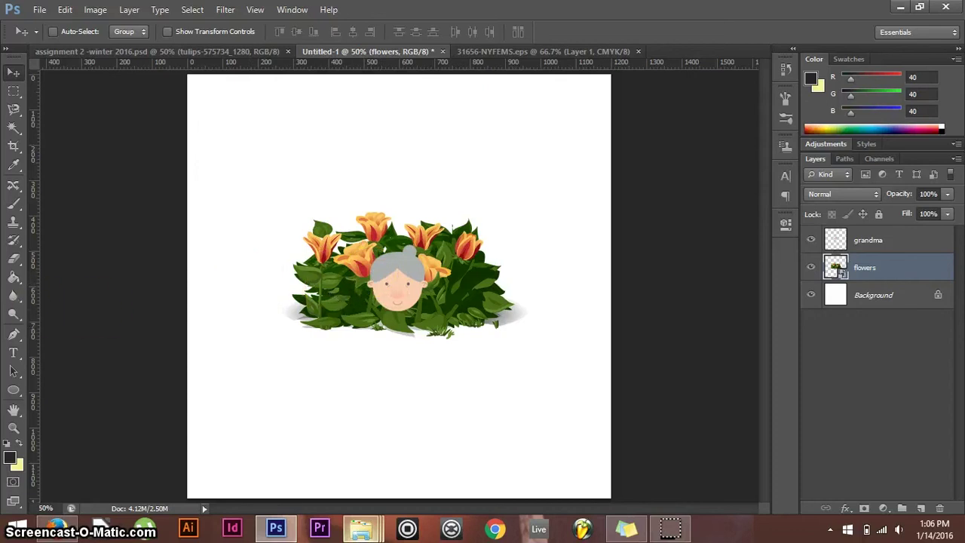
# Draw a dark circle about 230 px wide between the flowers and the grandmother's head, and centre it behind the face
pyautogui.click(13, 392)
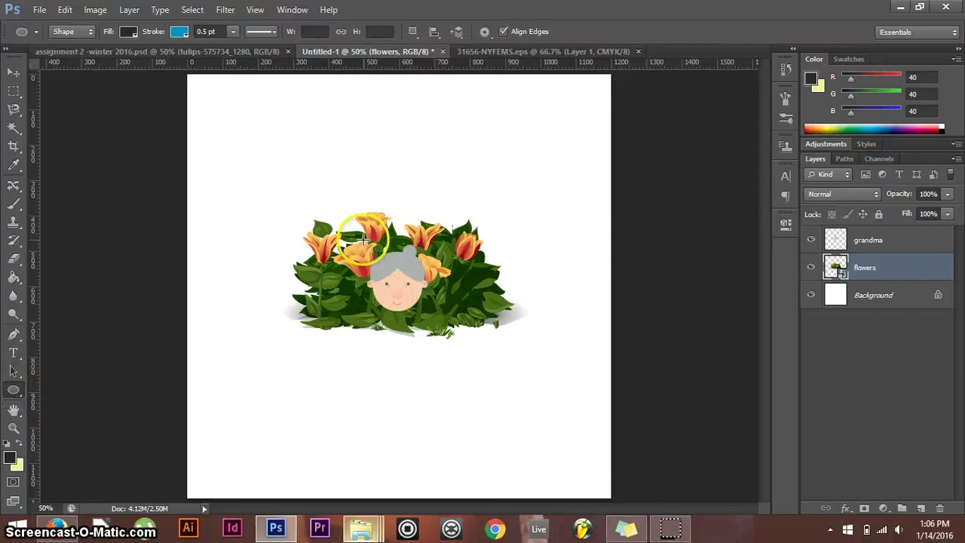
pyautogui.moveTo(364, 239); pyautogui.dragTo(452, 288)
pyautogui.moveTo(448, 322); pyautogui.dragTo(448, 322)
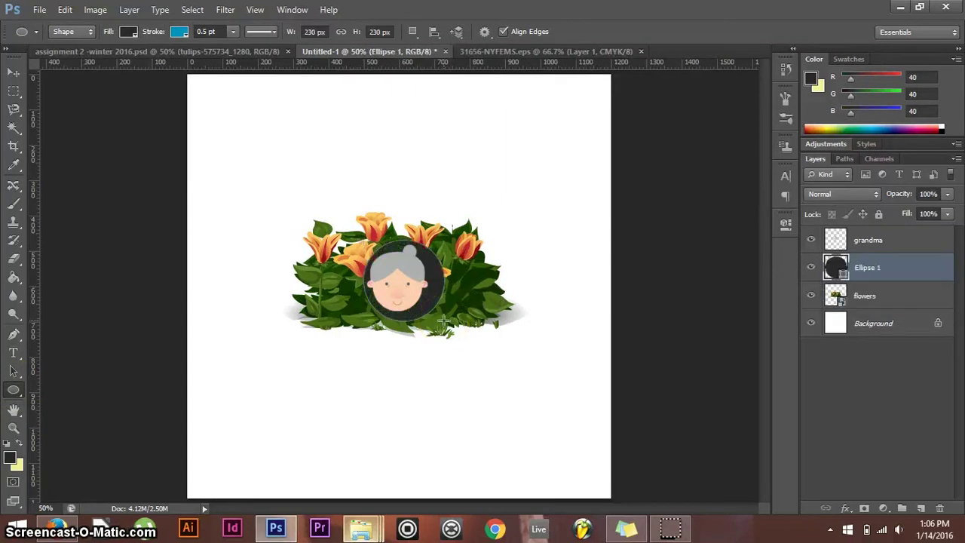
pyautogui.click(592, 280)
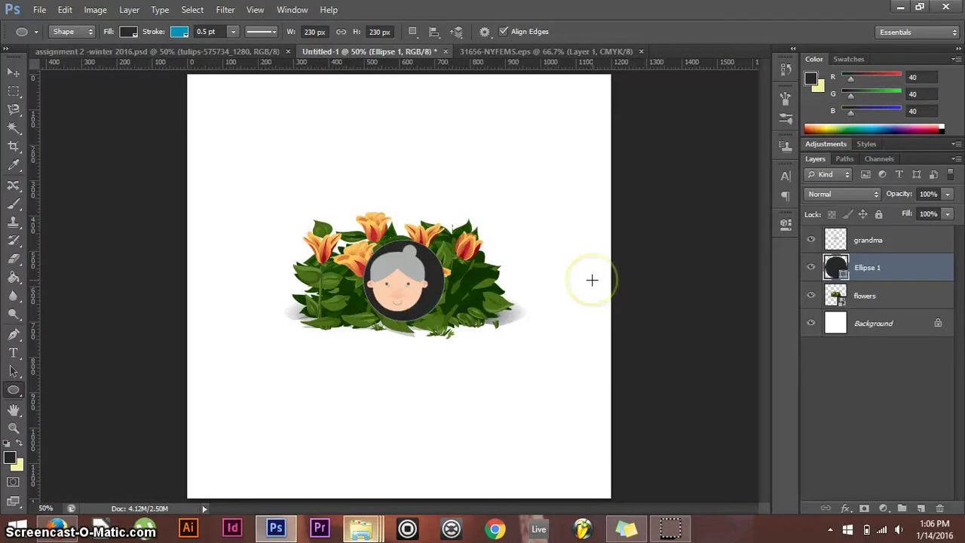
pyautogui.press('v')
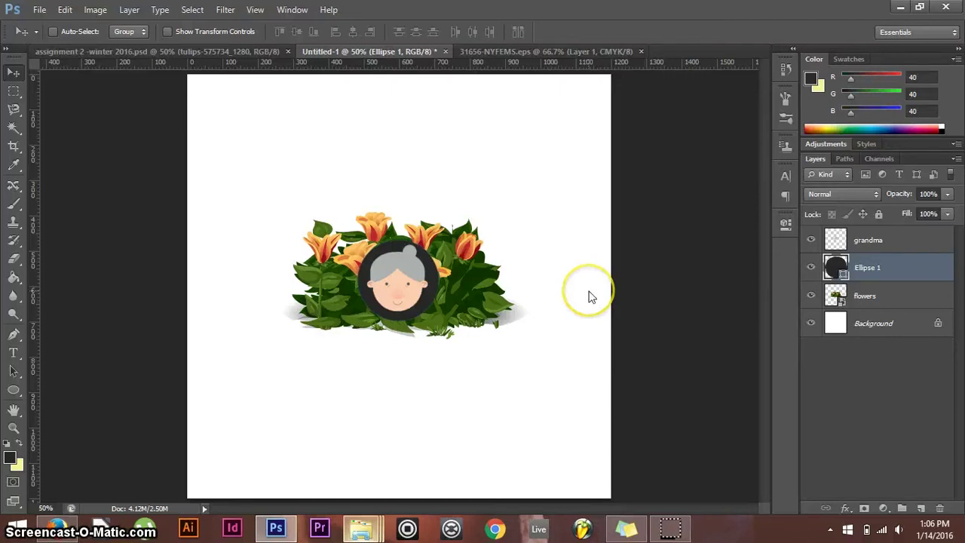
# Enlarge the dark circle behind the grandmother's head on all four sides to about 253 by 265 px
pyautogui.hotkey('ctrl', 't')
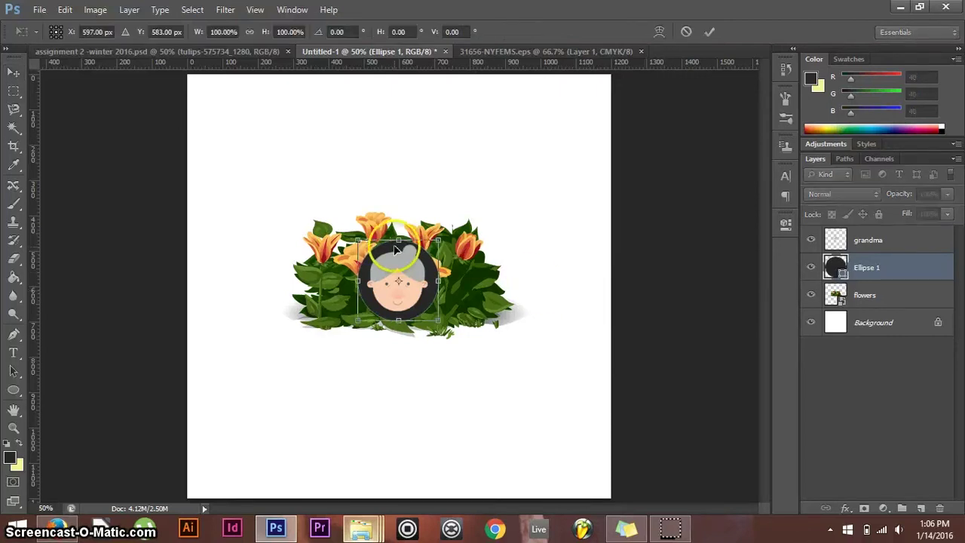
pyautogui.moveTo(398, 242); pyautogui.dragTo(398, 235)
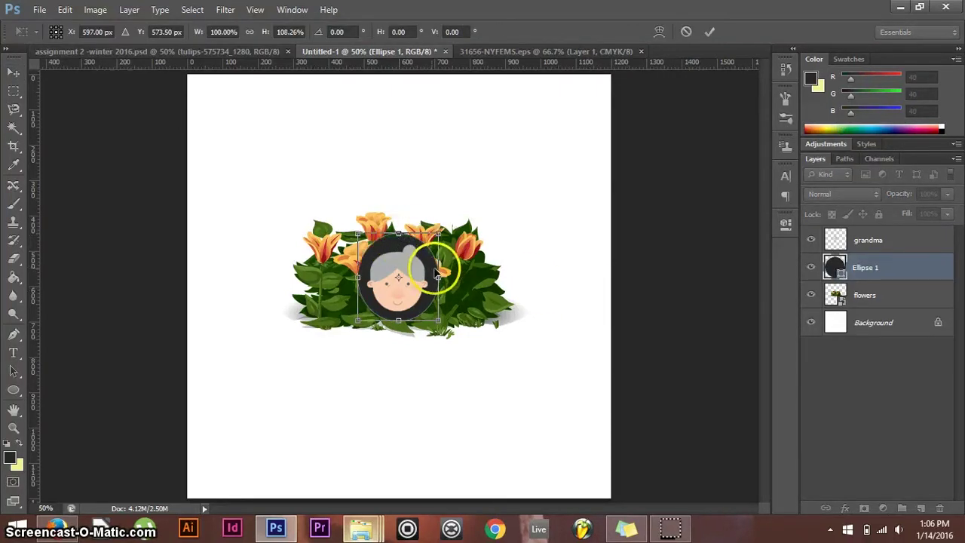
pyautogui.moveTo(438, 277); pyautogui.dragTo(444, 277)
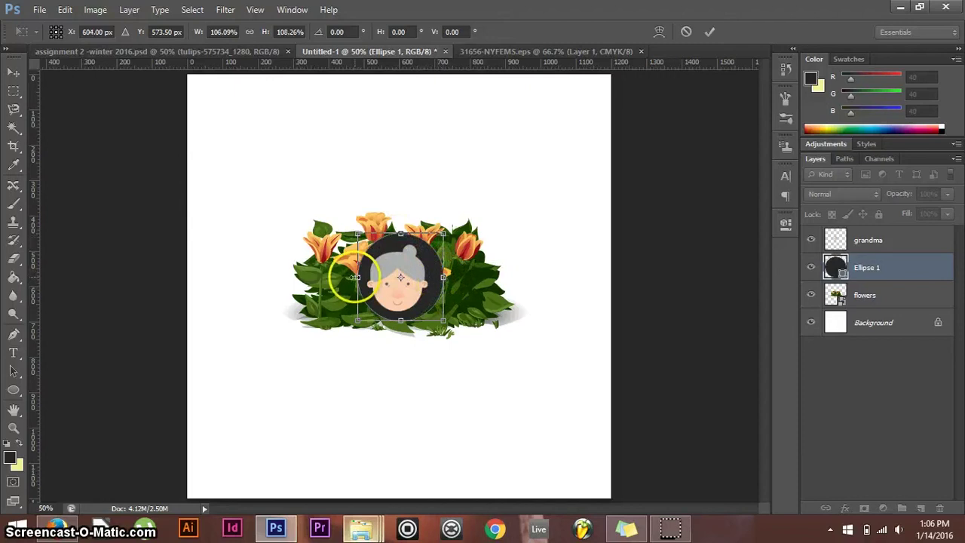
pyautogui.moveTo(356, 278); pyautogui.dragTo(353, 278)
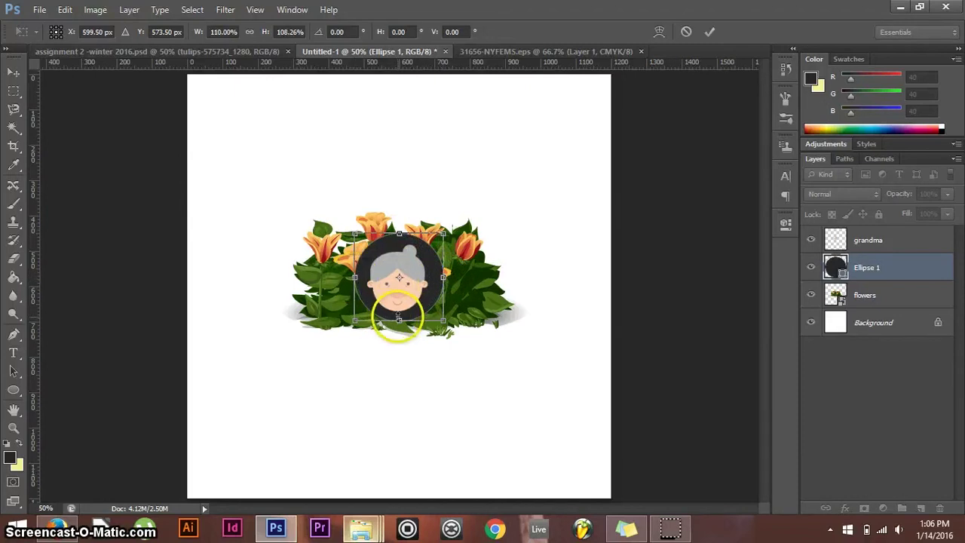
pyautogui.moveTo(398, 321); pyautogui.dragTo(395, 327)
pyautogui.press('Return')
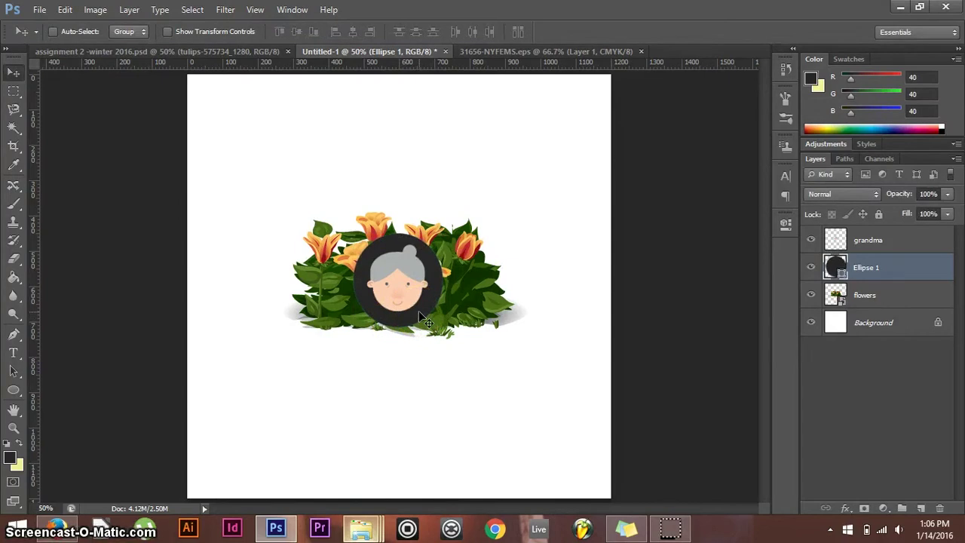
# Remove the circle's outline by setting its stroke width to 0 pt and its stroke colour to none
pyautogui.click(13, 389)
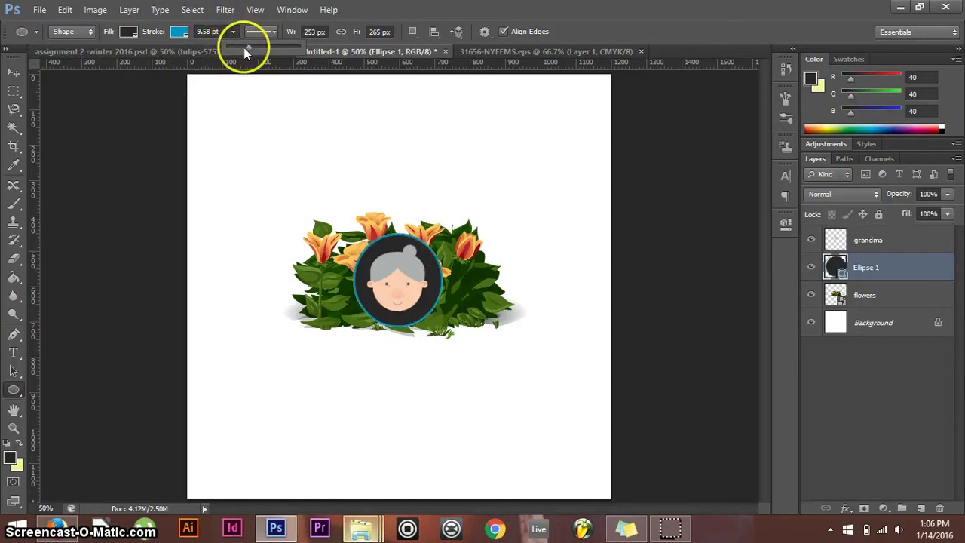
pyautogui.moveTo(249, 48); pyautogui.dragTo(224, 49)
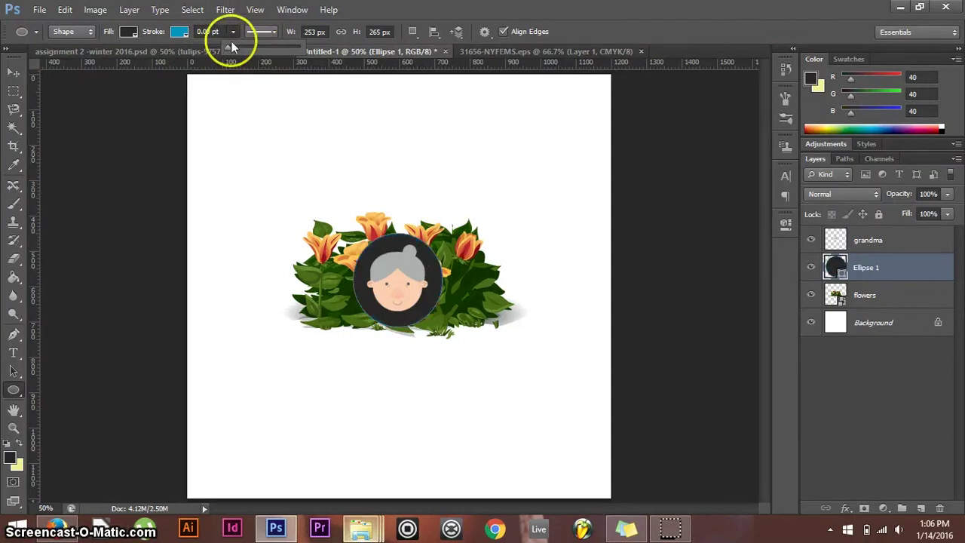
pyautogui.click(173, 32)
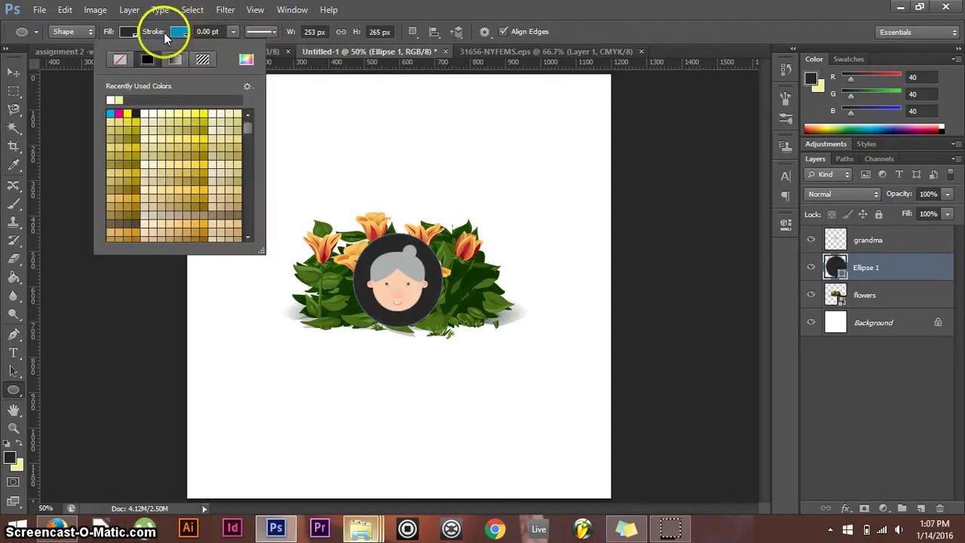
pyautogui.click(110, 62)
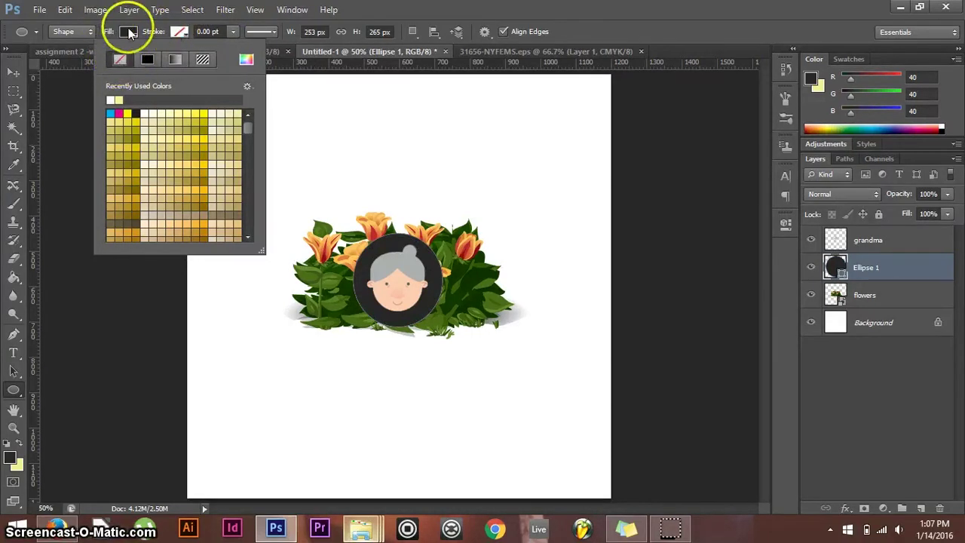
# Change the circle's fill to white and switch back to the Move tool
pyautogui.click(130, 32)
pyautogui.click(129, 32)
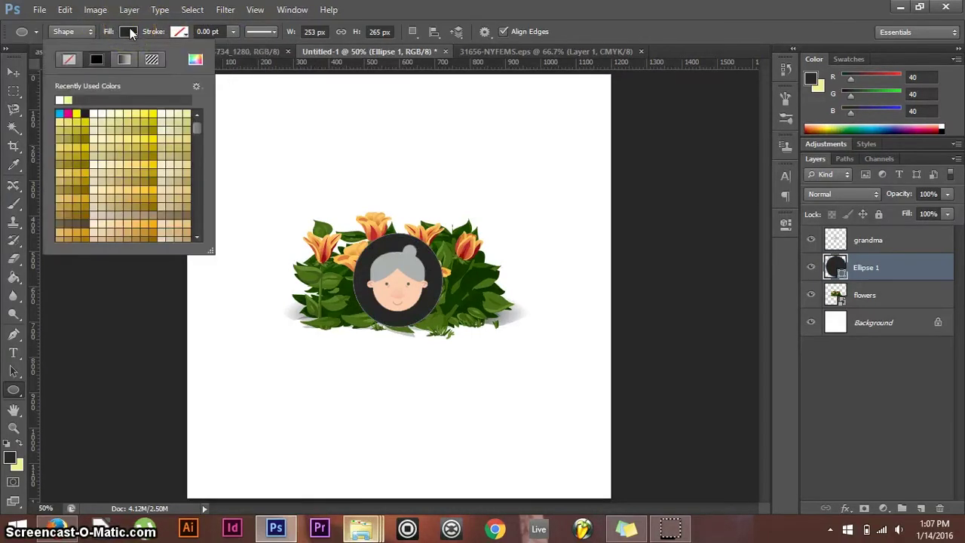
pyautogui.click(59, 99)
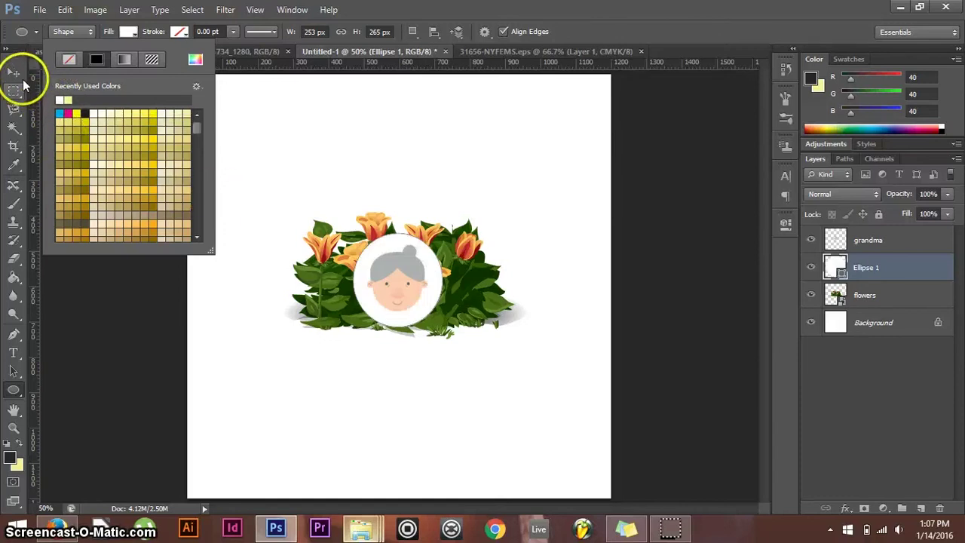
pyautogui.click(15, 74)
pyautogui.click(15, 74)
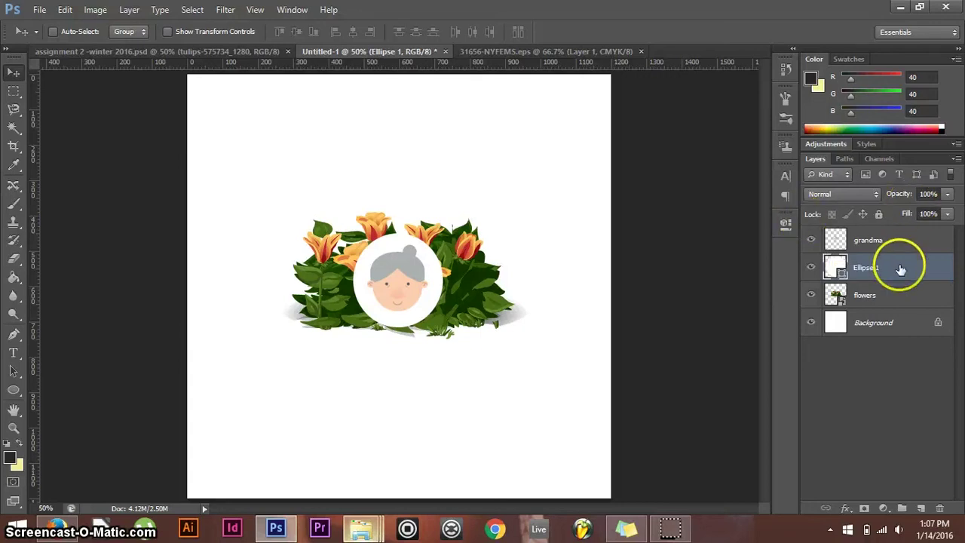
pyautogui.click(859, 193)
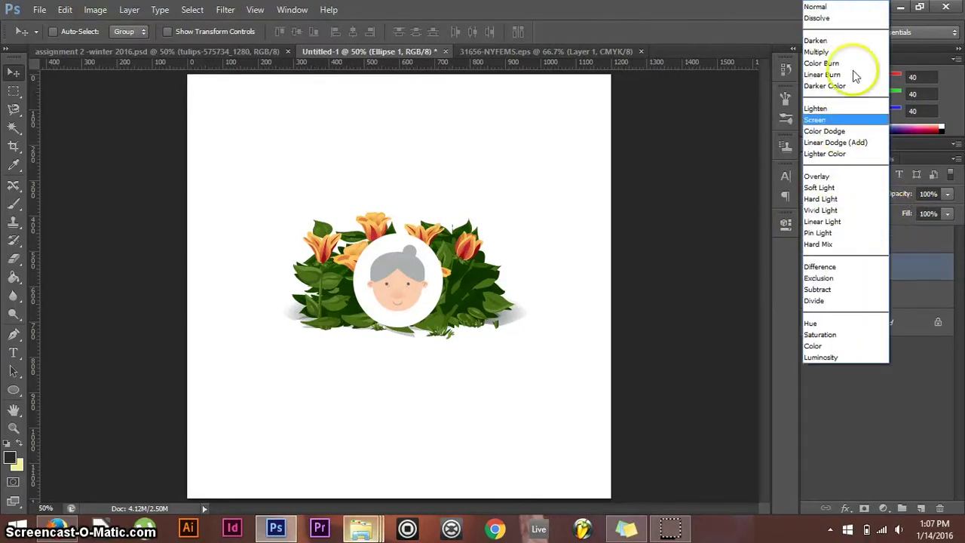
pyautogui.click(899, 219)
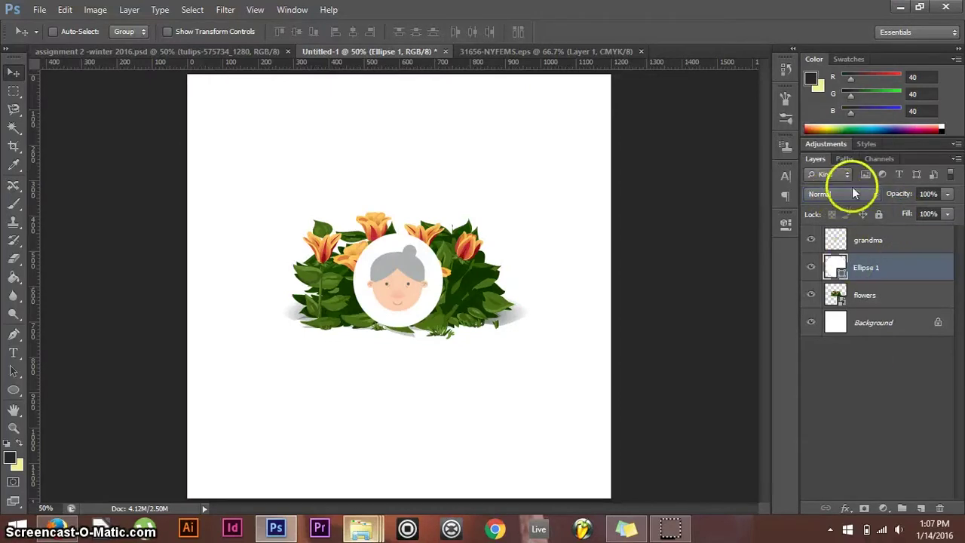
pyautogui.click(832, 193)
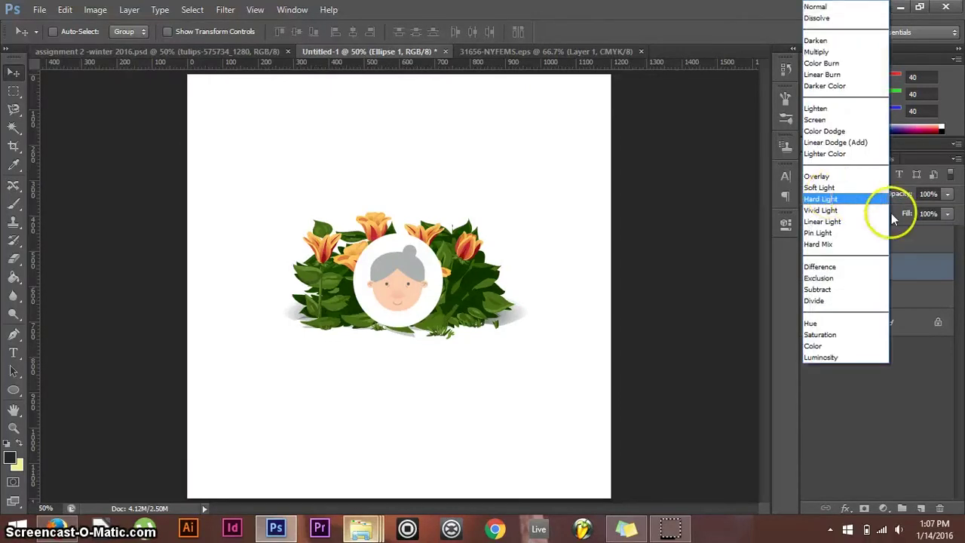
pyautogui.click(896, 218)
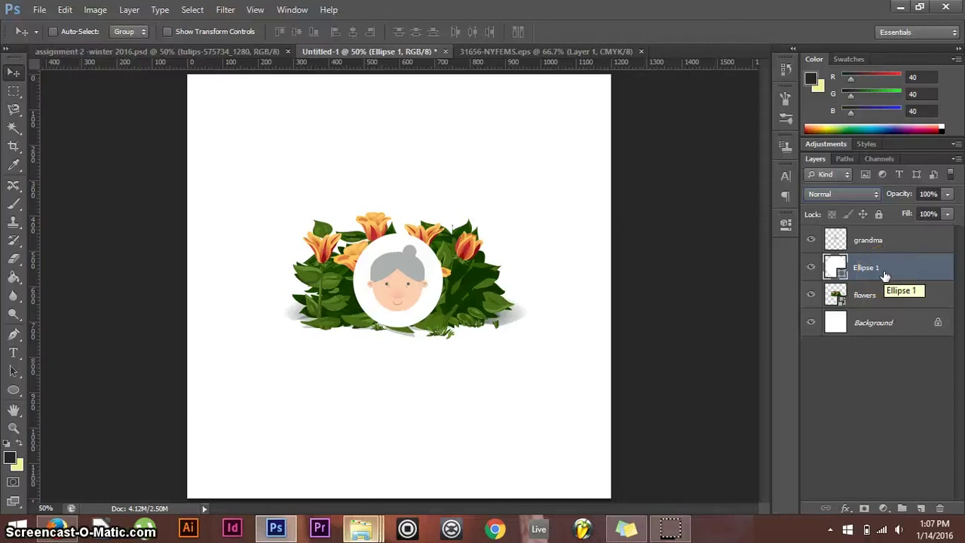
pyautogui.click(865, 240)
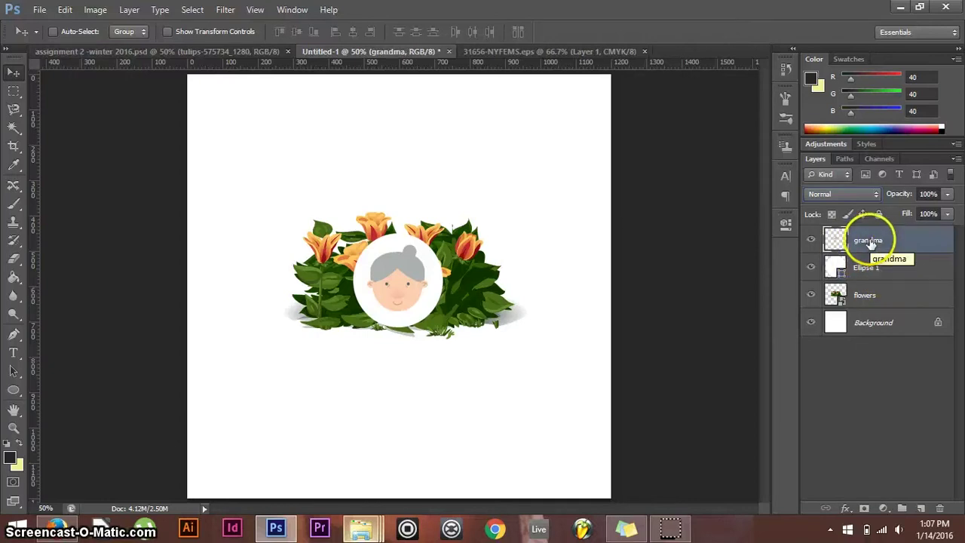
pyautogui.click(866, 266)
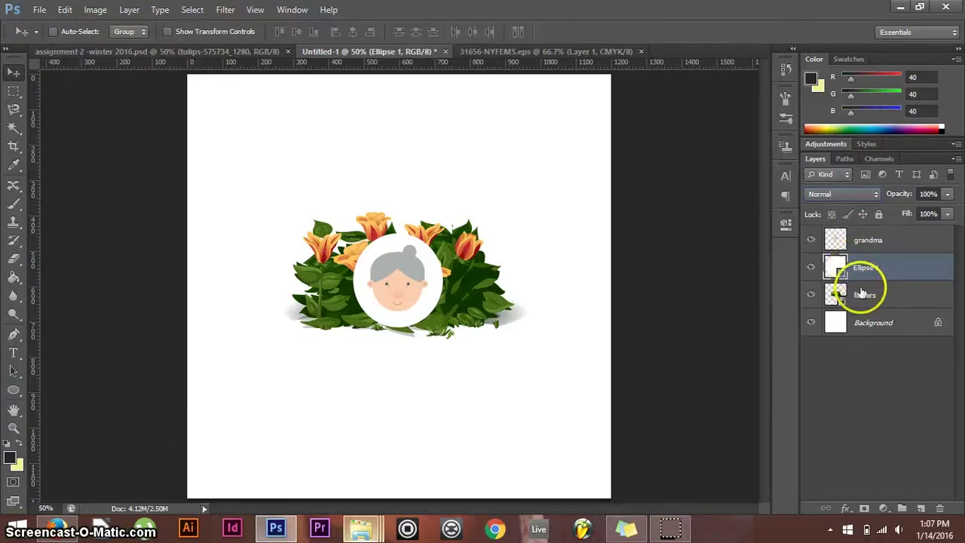
pyautogui.click(866, 297)
pyautogui.click(863, 267)
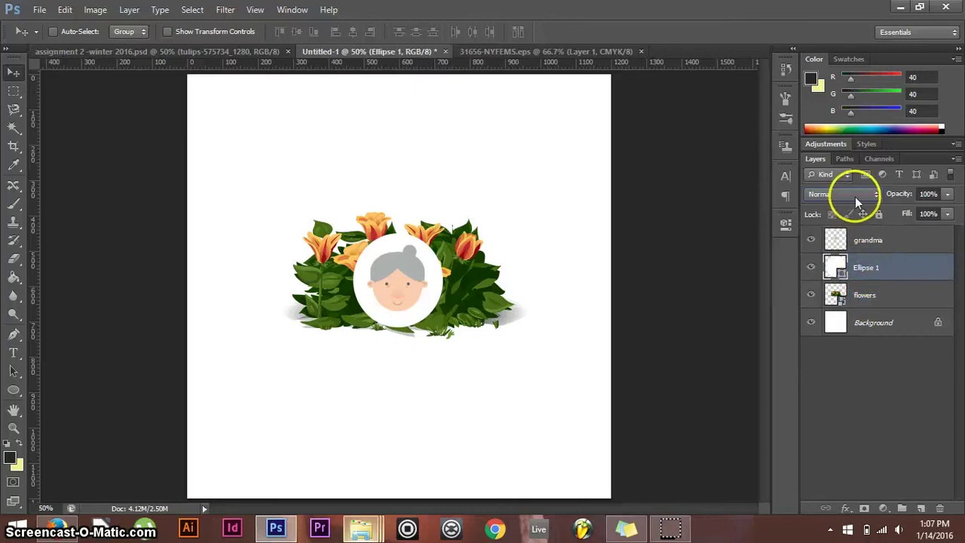
# Try blend modes from Multiply through Soft Light on the Ellipse 1 layer, and vary its opacity before restoring 100%
pyautogui.click(855, 197)
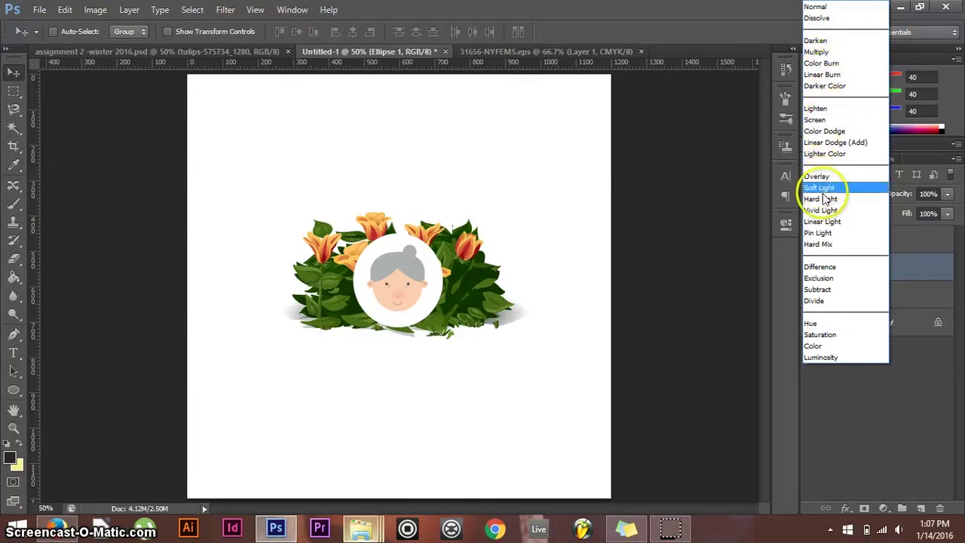
pyautogui.click(827, 51)
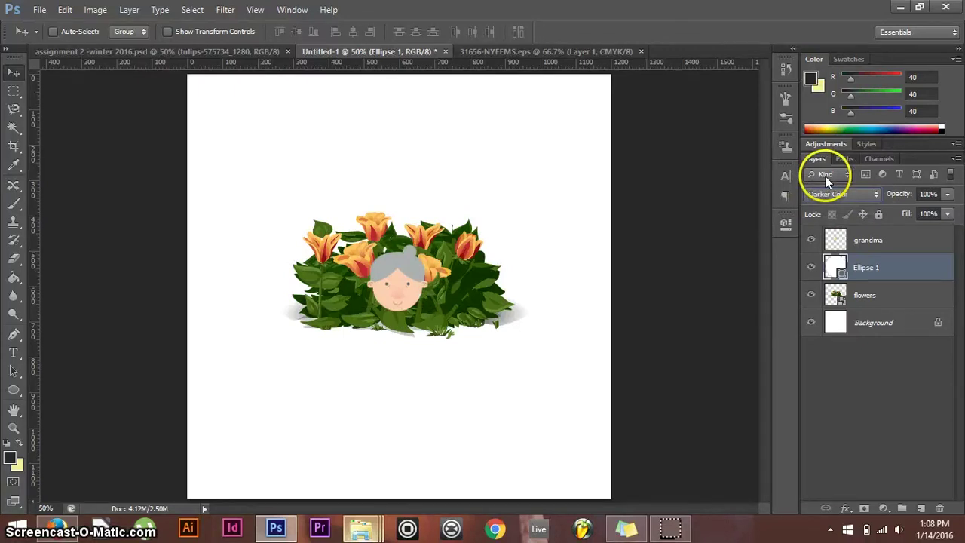
pyautogui.hotkey('shift', '+')
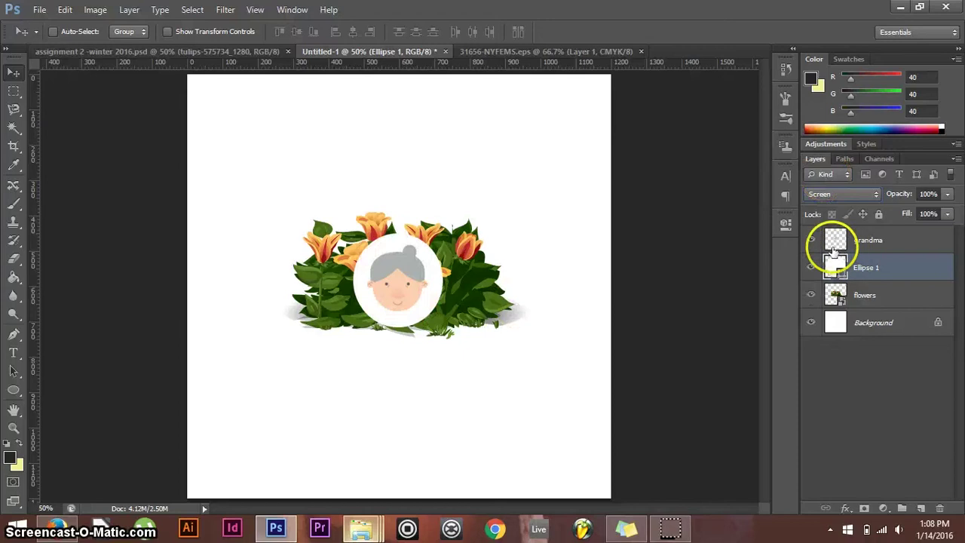
pyautogui.hotkey('shift', '+')
pyautogui.hotkey('shift', '+')
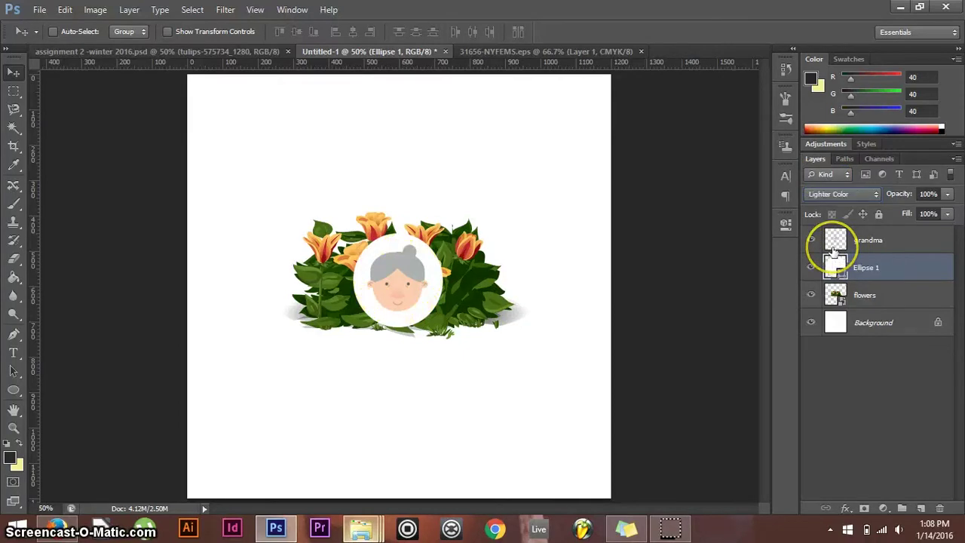
pyautogui.hotkey('shift', '+')
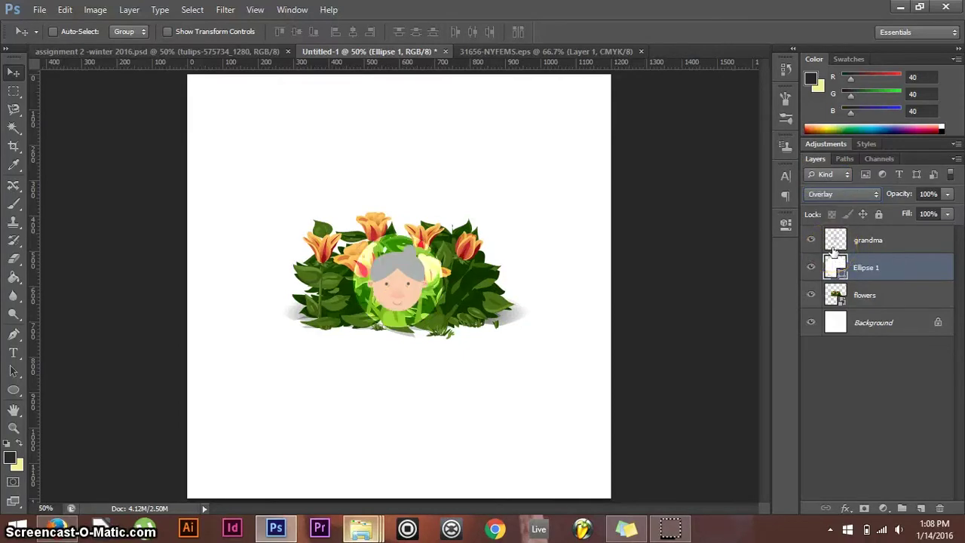
pyautogui.press('Down')
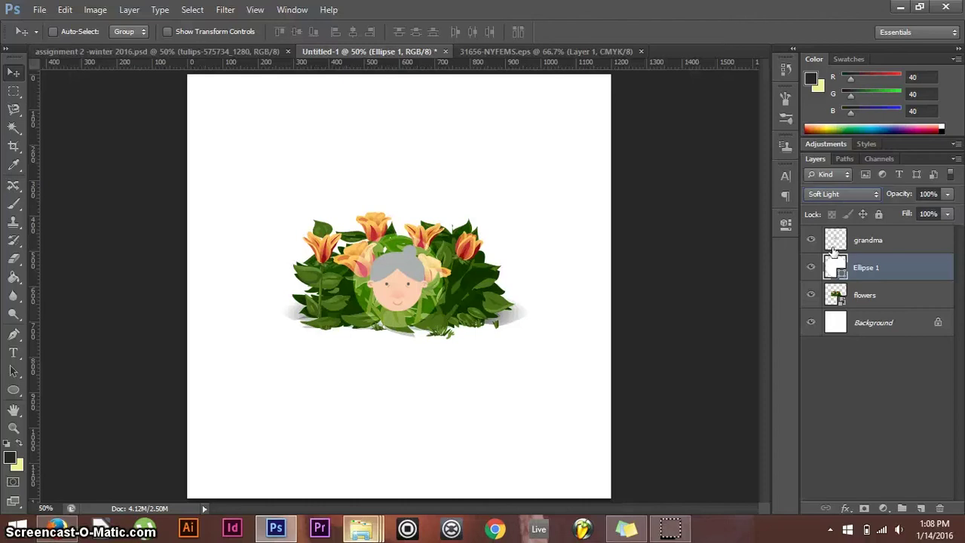
pyautogui.click(948, 194)
pyautogui.moveTo(925, 211); pyautogui.dragTo(955, 205)
# Try the remaining blend modes on the Ellipse 1 layer, from Vivid Light through Difference to Color
pyautogui.click(844, 191)
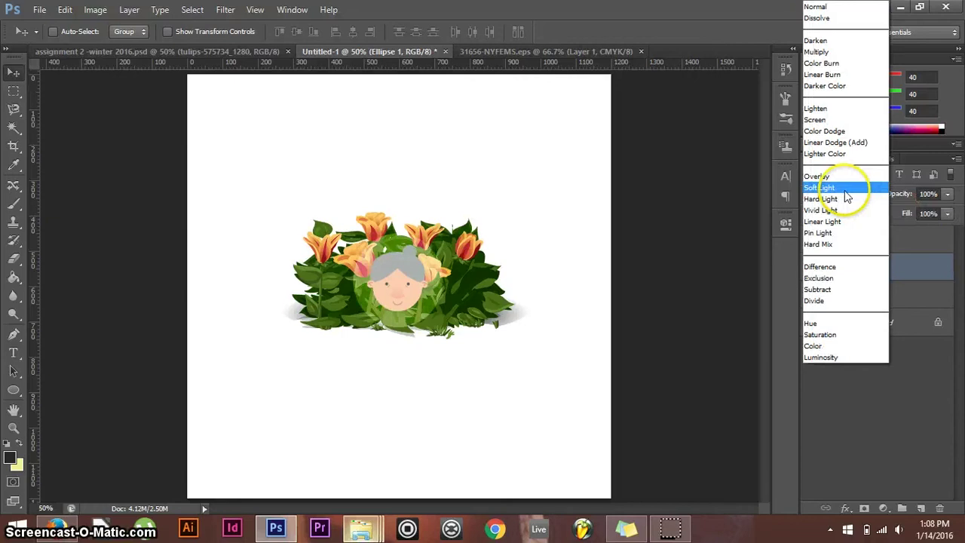
pyautogui.click(845, 194)
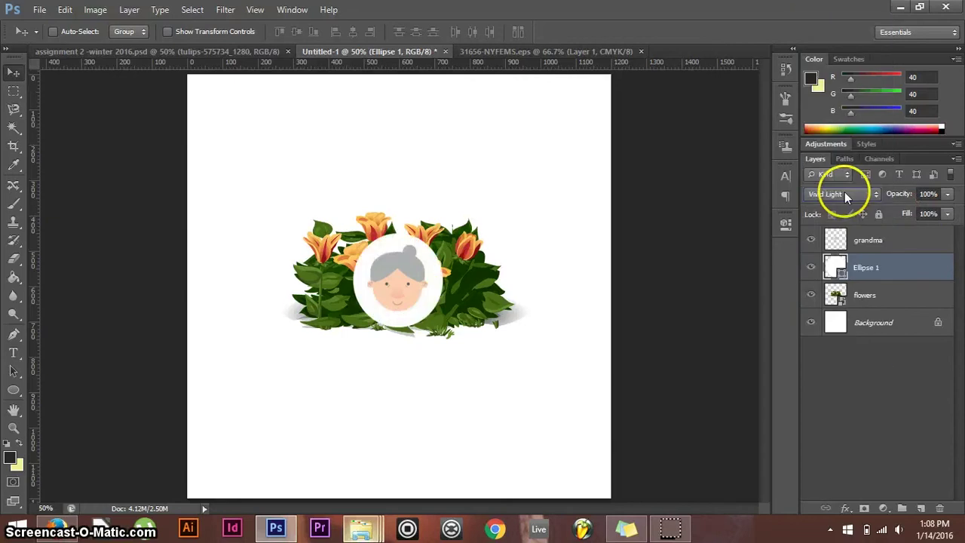
pyautogui.press('Down')
pyautogui.press('Down')
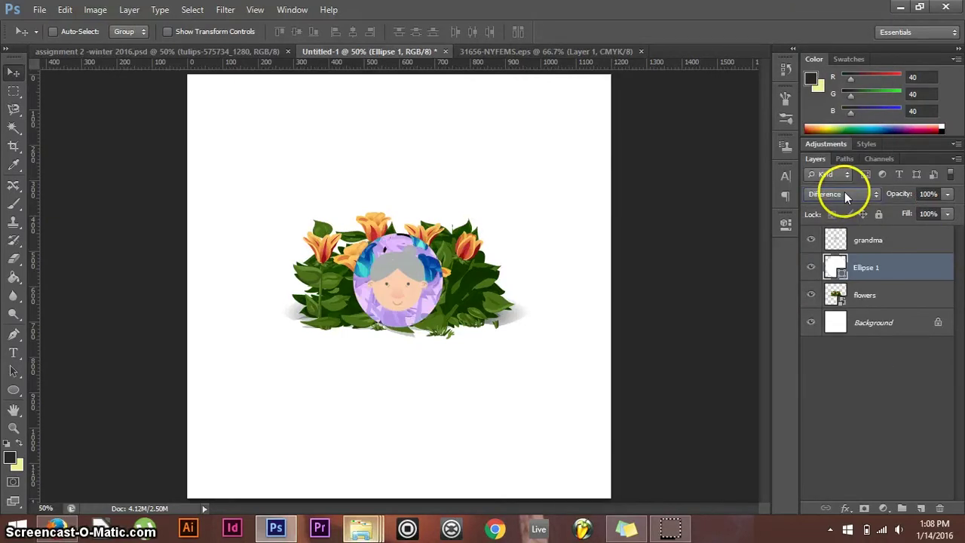
pyautogui.press('Down')
pyautogui.press('Down')
pyautogui.press('Down')
pyautogui.press('Down')
pyautogui.press('Down')
pyautogui.press('Down')
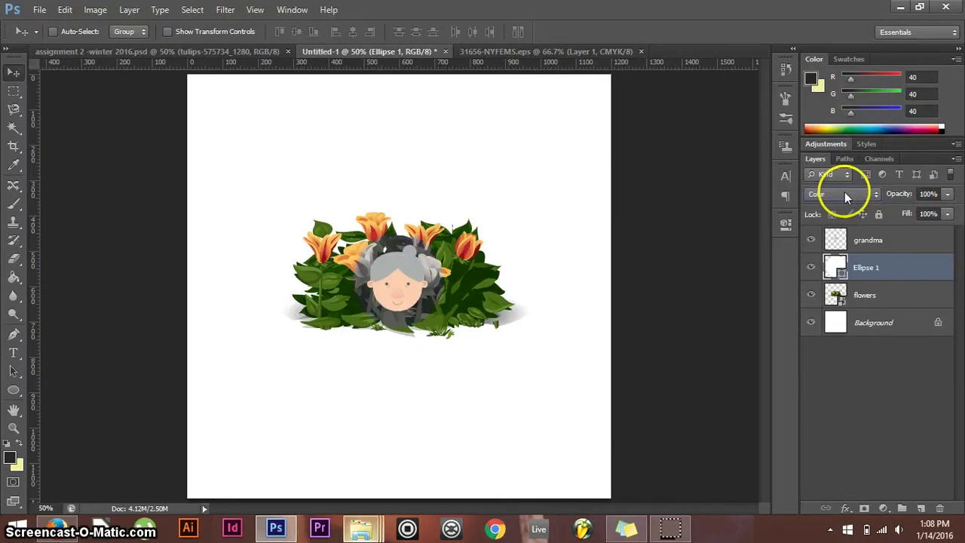
# Step the Ellipse 1 layer back through the blend modes, from Color to Normal
pyautogui.press('Up')
pyautogui.press('Up')
pyautogui.press('Up')
pyautogui.press('Up')
pyautogui.press('Up')
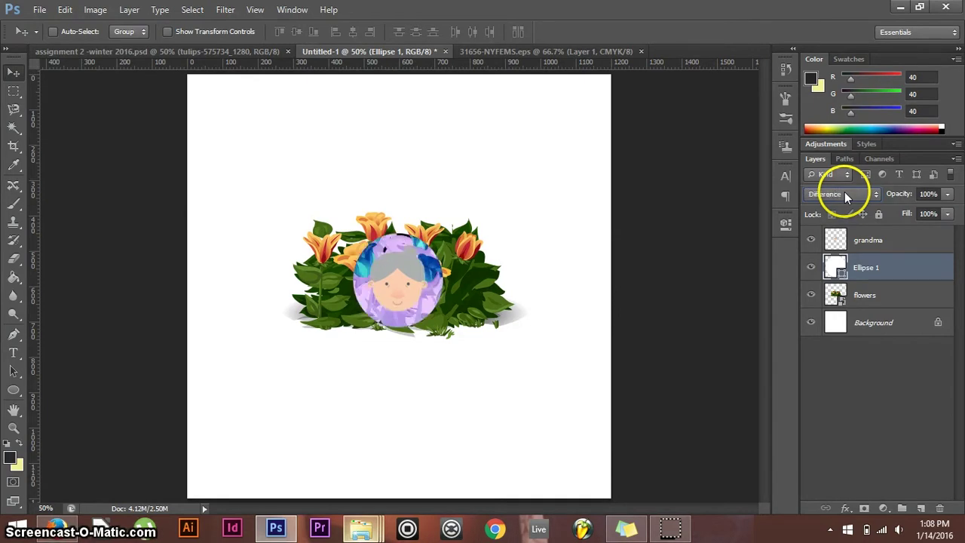
pyautogui.press('Up')
pyautogui.press('Up')
pyautogui.press('Up')
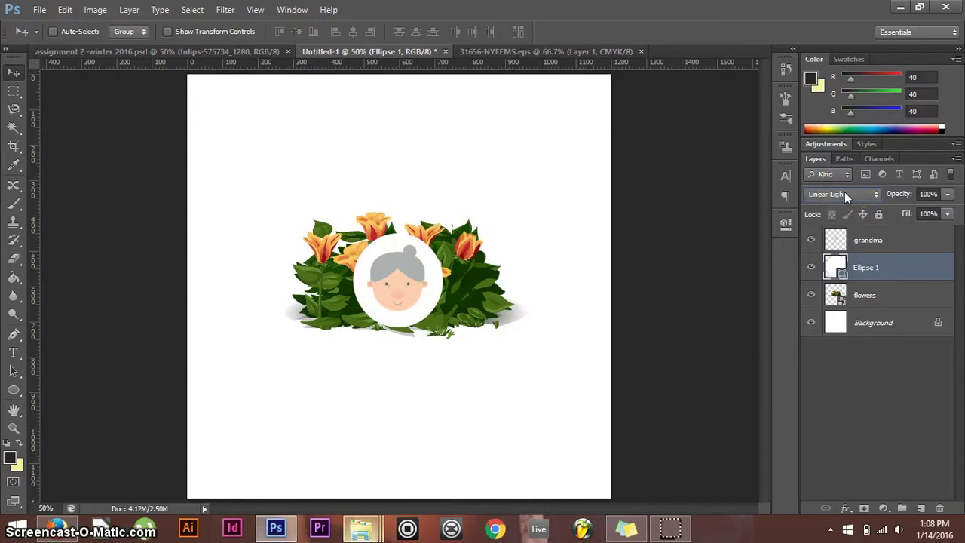
pyautogui.press('Up')
pyautogui.press('Up')
pyautogui.press('Up')
pyautogui.press('Up')
pyautogui.press('Up')
pyautogui.press('Up')
pyautogui.press('Up')
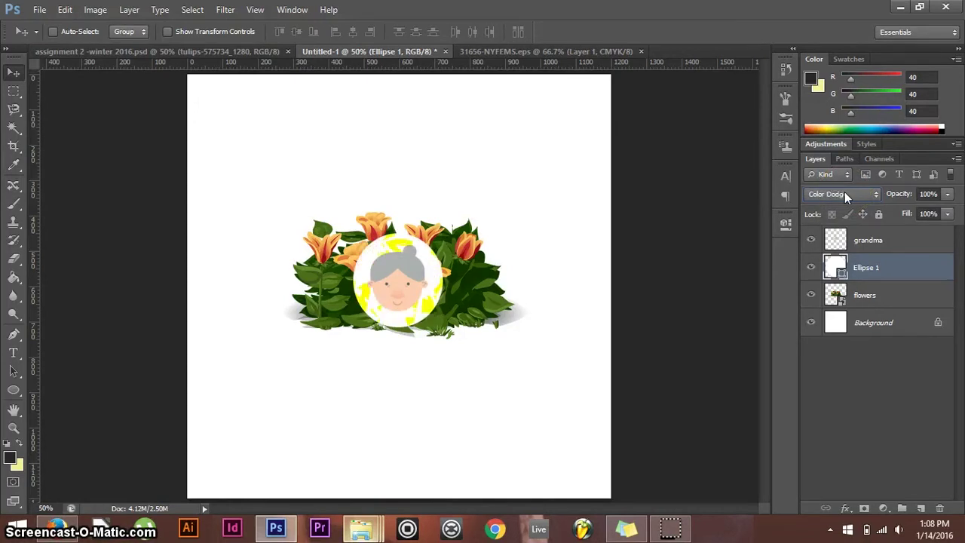
pyautogui.press('Up')
pyautogui.press('Up')
pyautogui.press('Up')
pyautogui.press('Up')
pyautogui.press('Up')
pyautogui.press('Up')
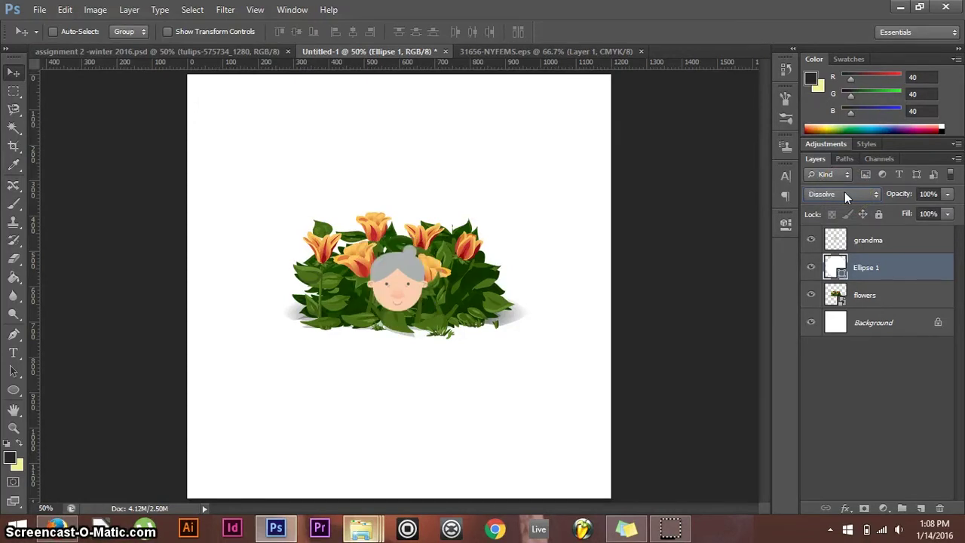
pyautogui.press('Up')
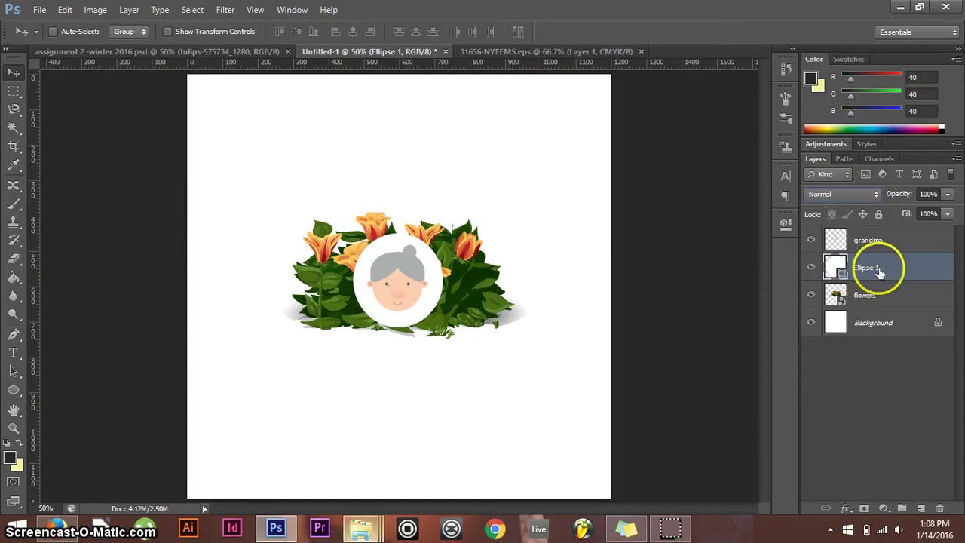
# Lower the Ellipse 1 layer's opacity to 86%
pyautogui.click(948, 195)
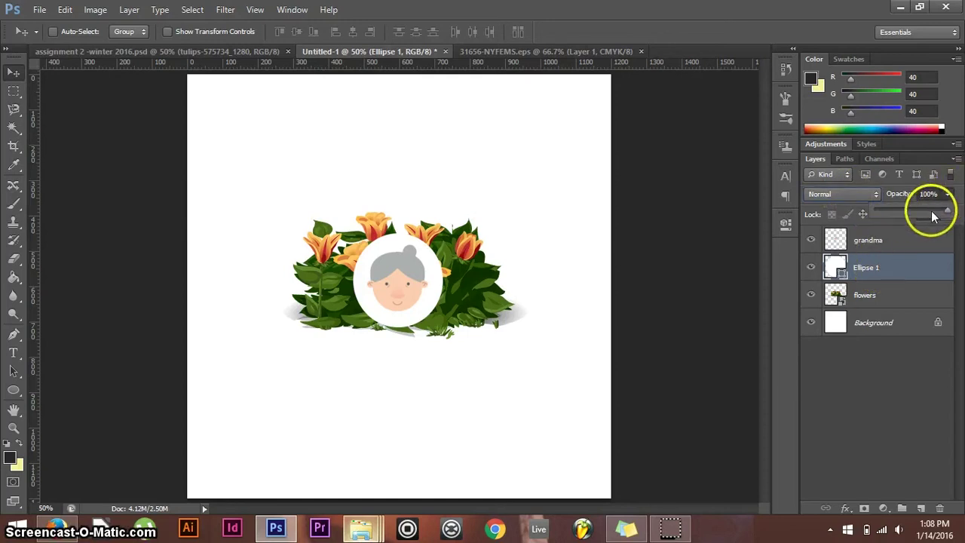
pyautogui.moveTo(932, 214); pyautogui.dragTo(916, 213)
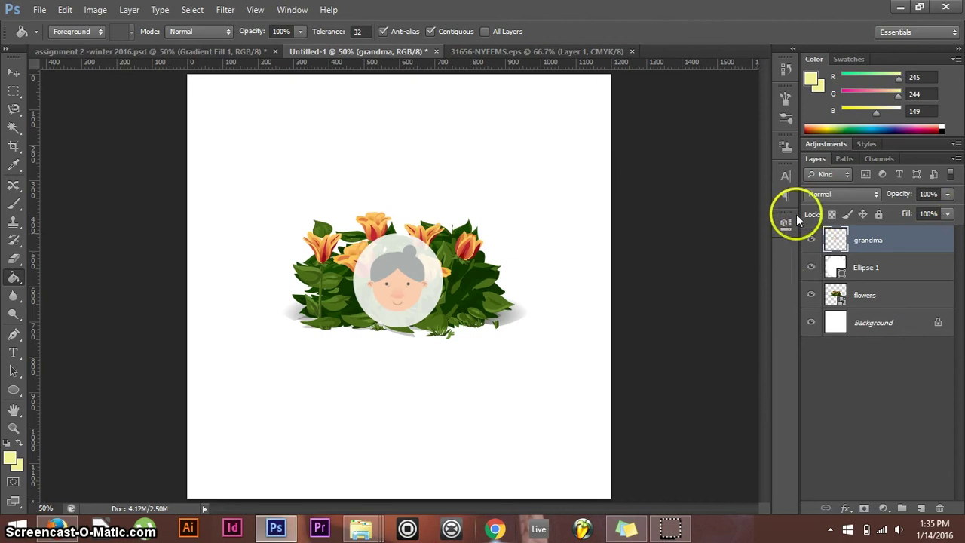
pyautogui.click(849, 197)
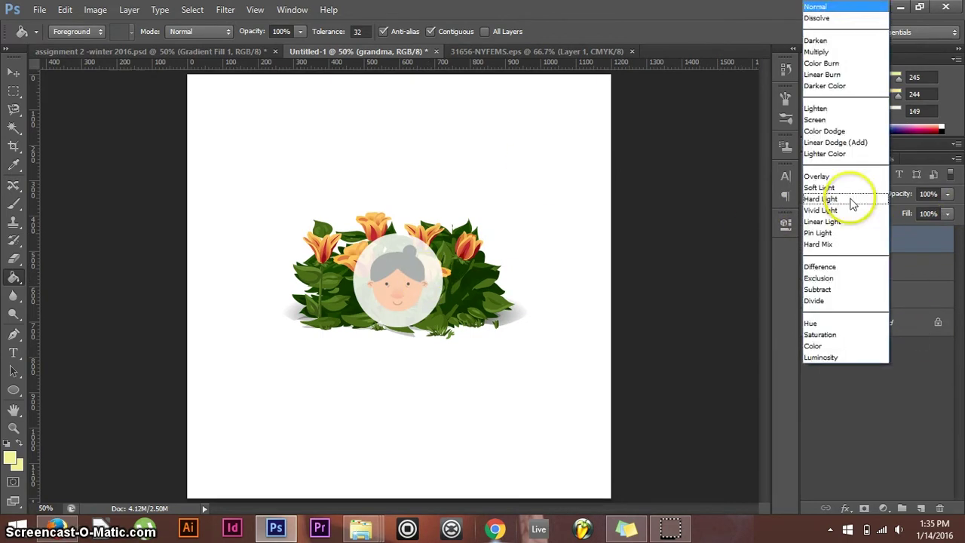
pyautogui.click(914, 241)
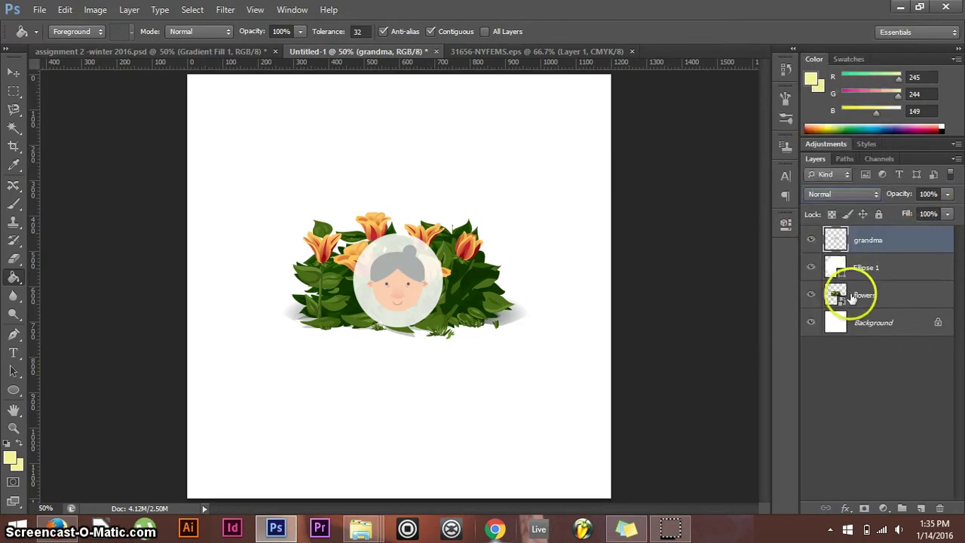
pyautogui.click(902, 269)
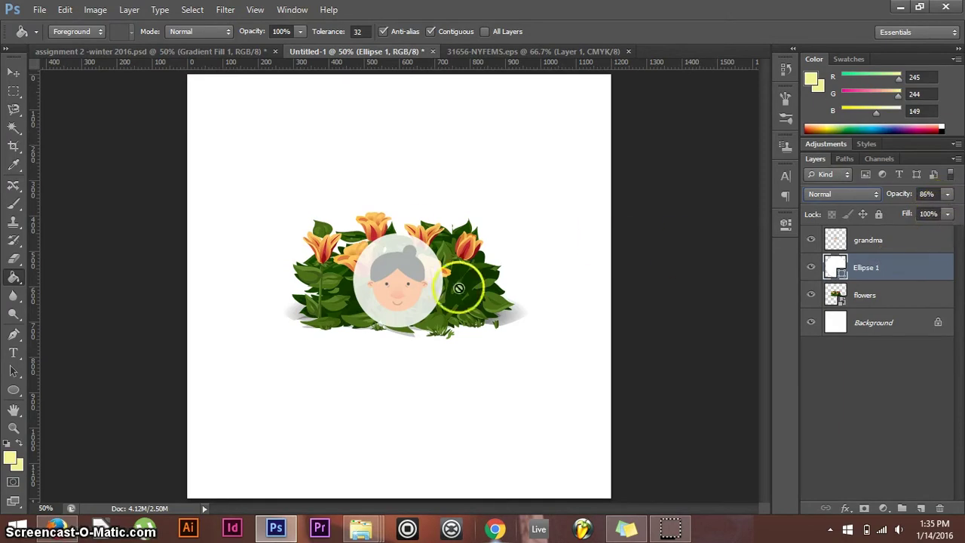
# Try the darkening blend modes on the grandma layer, from Darken through Multiply to Linear Burn
pyautogui.click(857, 238)
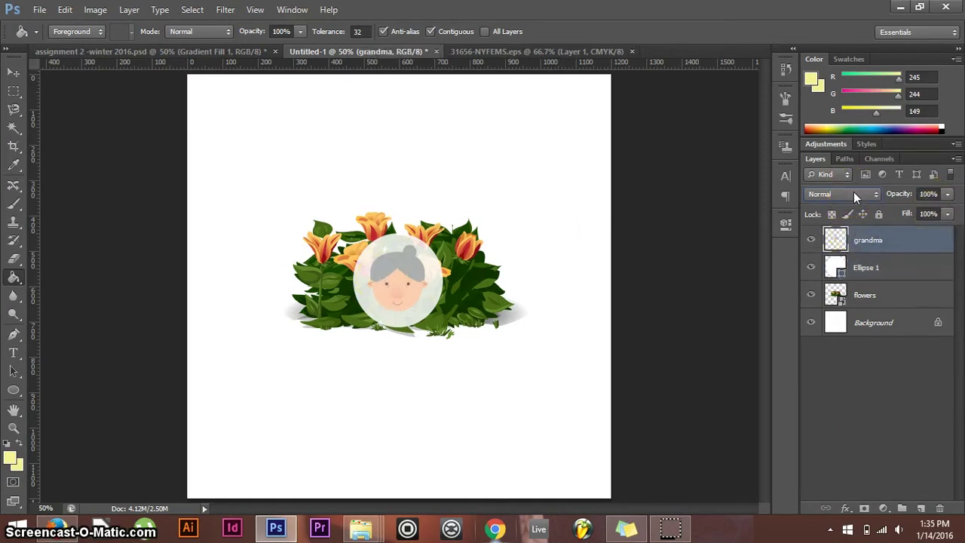
pyautogui.click(854, 193)
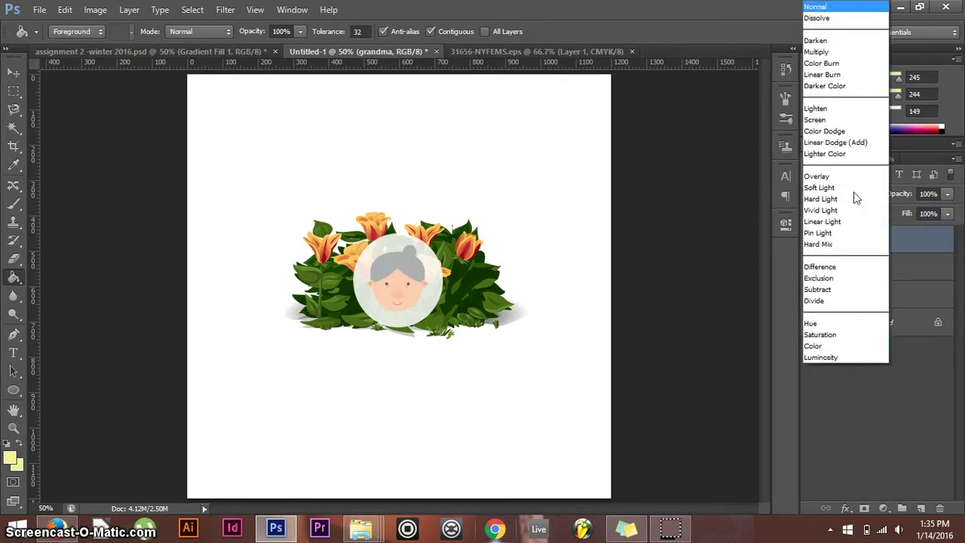
pyautogui.click(827, 42)
pyautogui.press('Down')
pyautogui.press('Down')
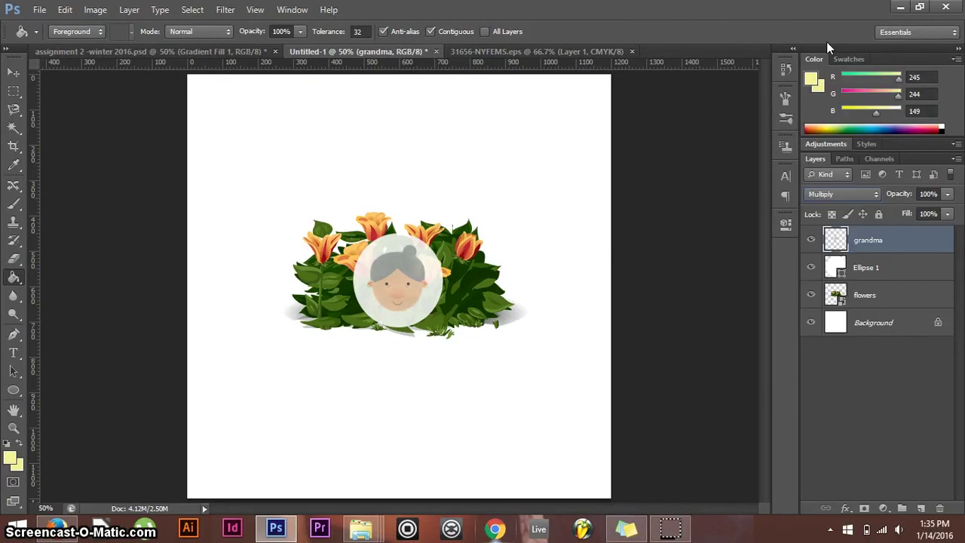
pyautogui.press('Up')
pyautogui.press('Down')
pyautogui.press('Down')
pyautogui.press('Down')
pyautogui.press('Down')
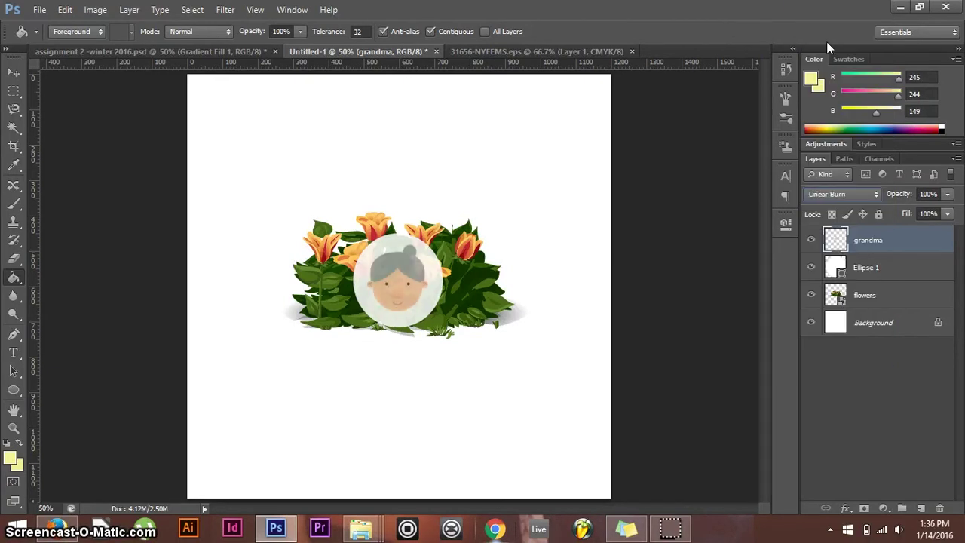
# Try out successive blend modes on the grandma layer, going down the list as far as Divide
pyautogui.press('Up')
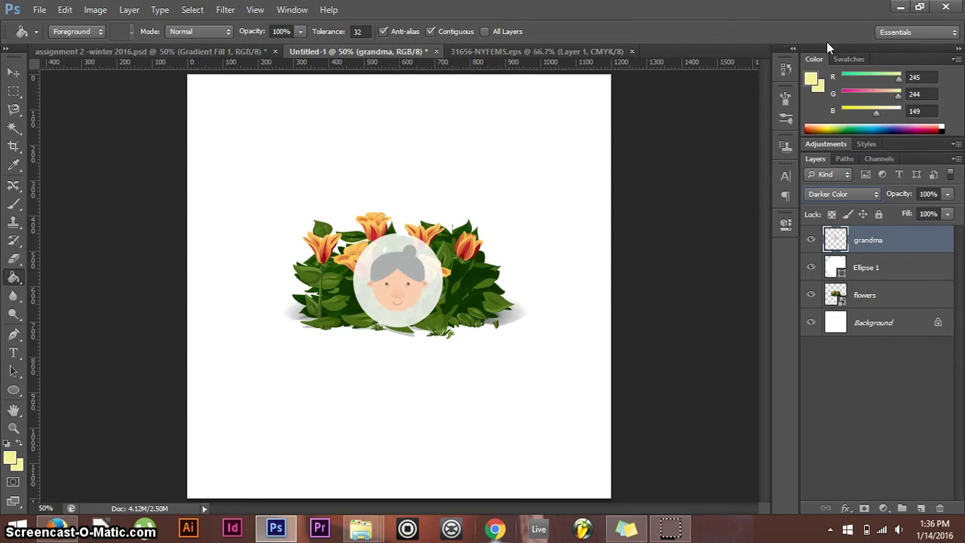
pyautogui.press('Down')
pyautogui.press('Down')
pyautogui.press('Down')
pyautogui.press('Down')
pyautogui.press('Down')
pyautogui.press('Down')
pyautogui.press('Down')
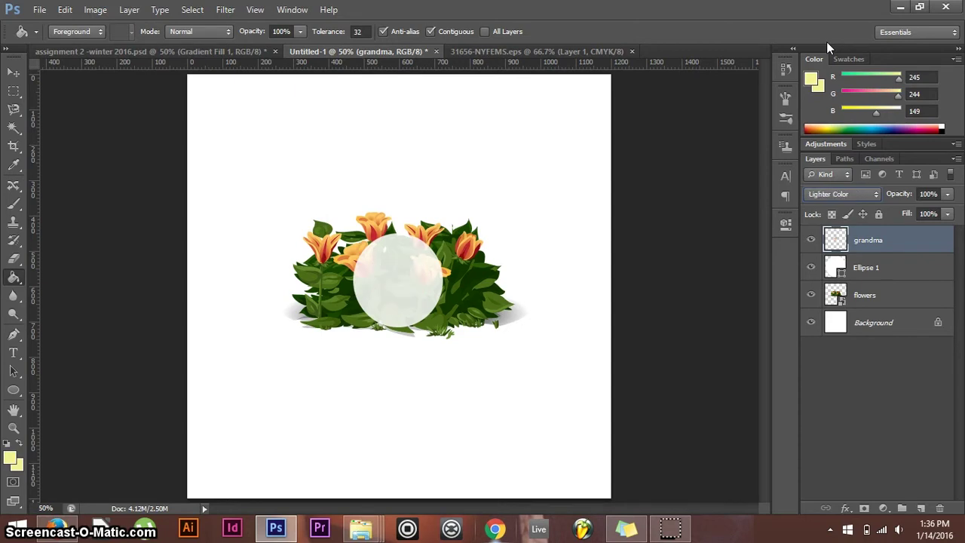
pyautogui.press('Down')
pyautogui.press('Down')
pyautogui.press('Down')
pyautogui.press('Down')
pyautogui.press('Down')
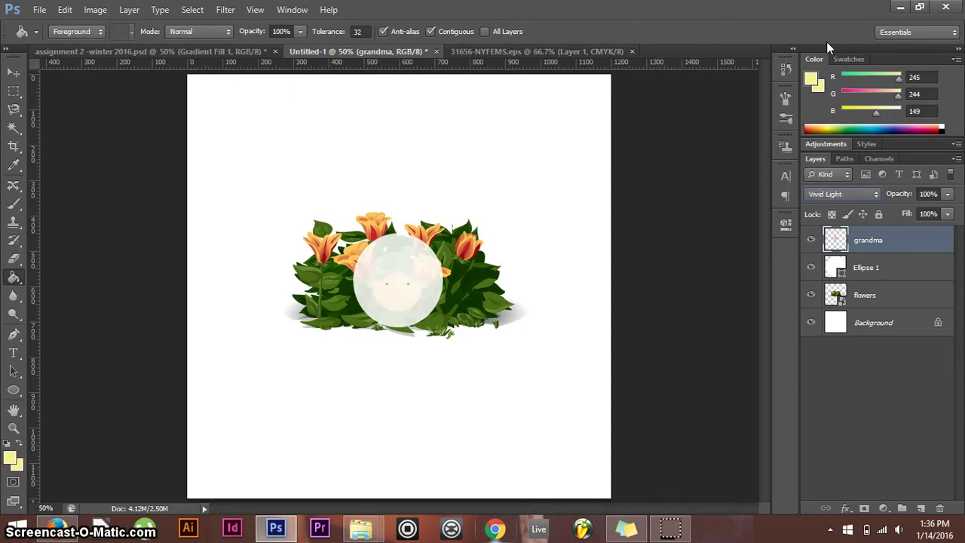
pyautogui.press('Down')
pyautogui.press('Down')
pyautogui.press('Down')
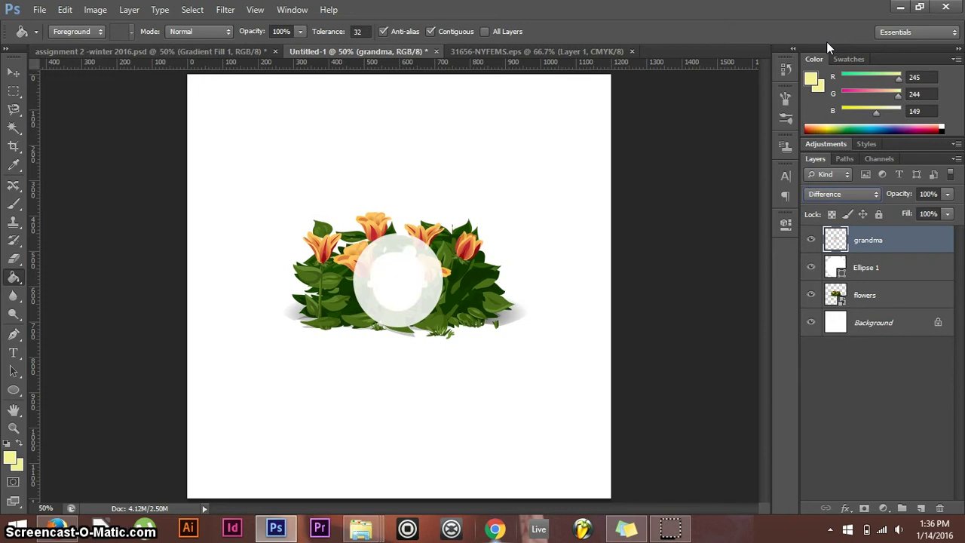
pyautogui.press('Down')
pyautogui.press('Down')
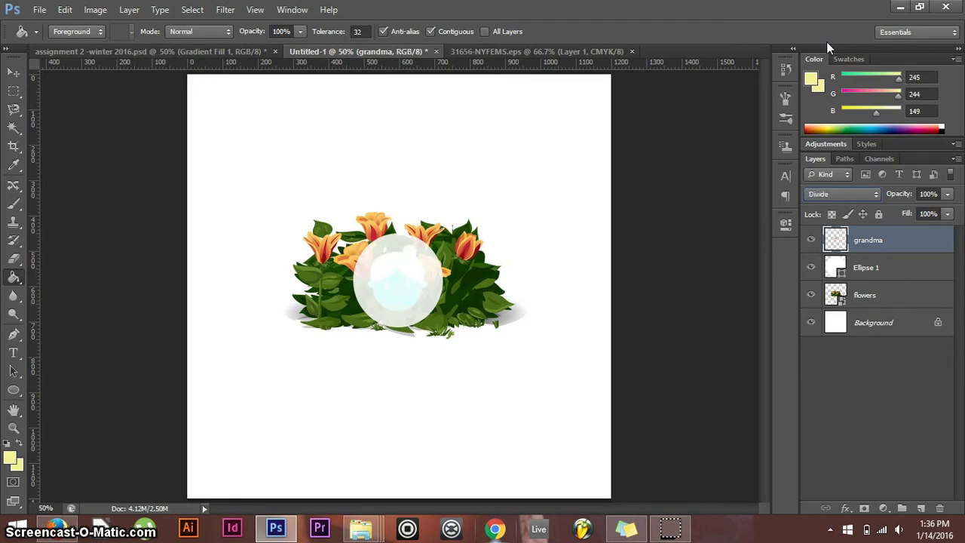
# Step the grandma layer's blend mode back through the list and set it to Linear Burn
pyautogui.press('Up')
pyautogui.press('Up')
pyautogui.press('Up')
pyautogui.press('Up')
pyautogui.press('Up')
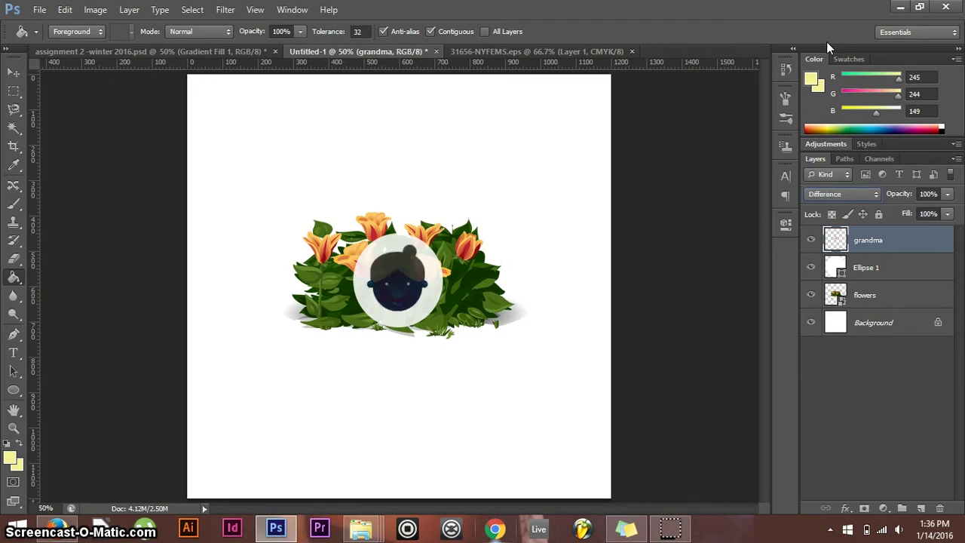
pyautogui.press('Up')
pyautogui.press('Up')
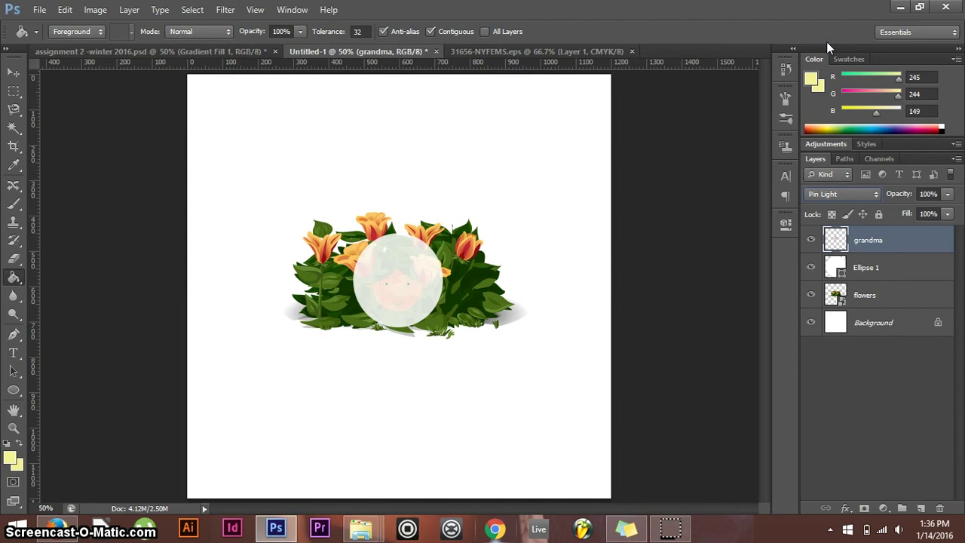
pyautogui.press('Up')
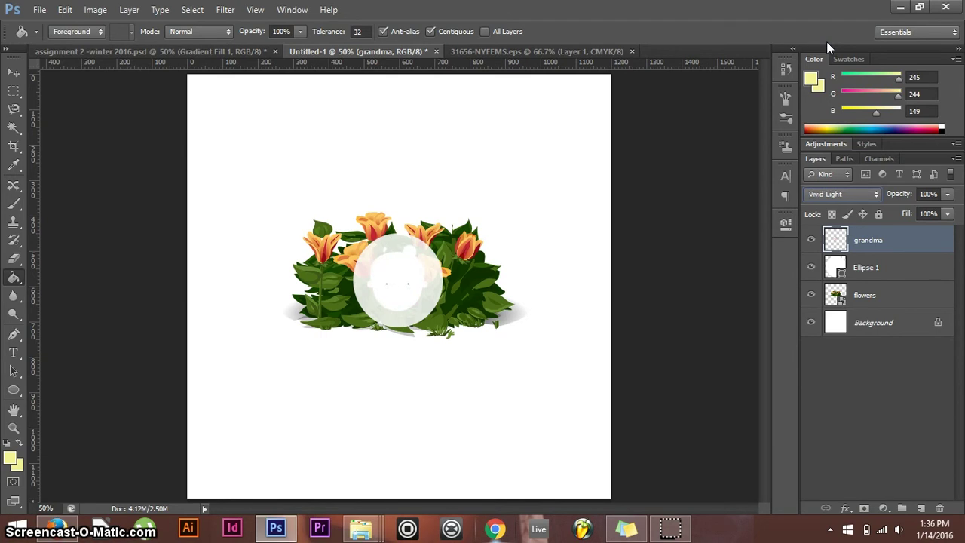
pyautogui.press('Up')
pyautogui.press('Up')
pyautogui.press('Up')
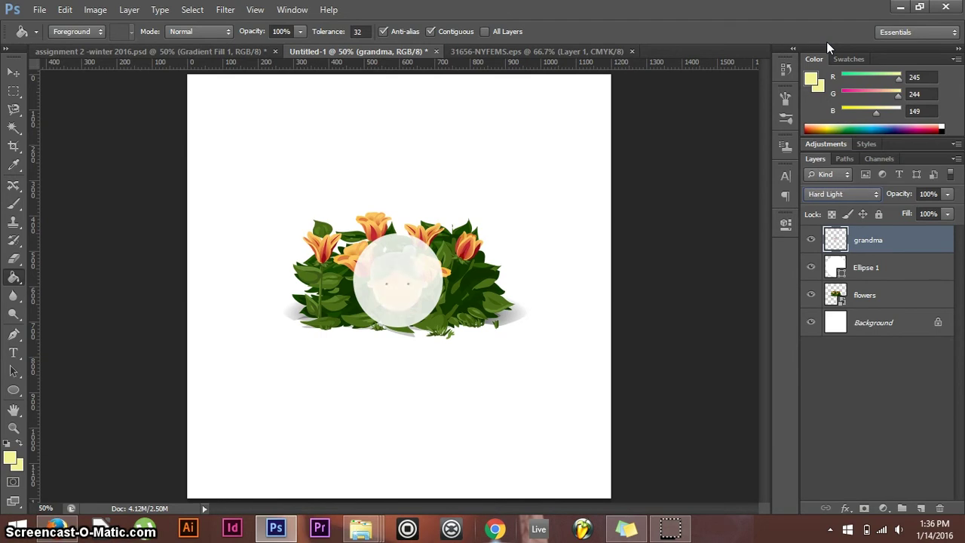
pyautogui.press('Up')
pyautogui.press('Up')
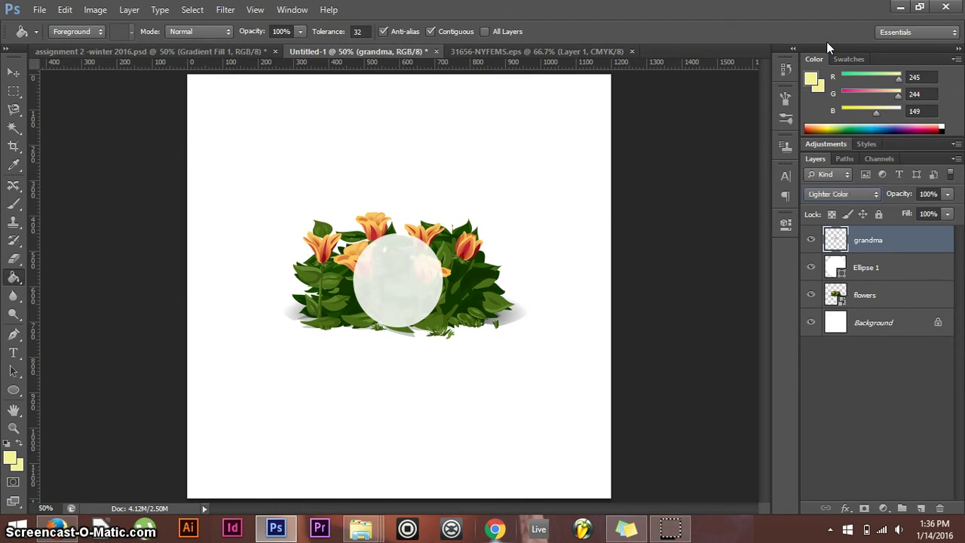
pyautogui.press('Up')
pyautogui.press('Up')
pyautogui.press('Up')
pyautogui.press('Up')
pyautogui.press('Up')
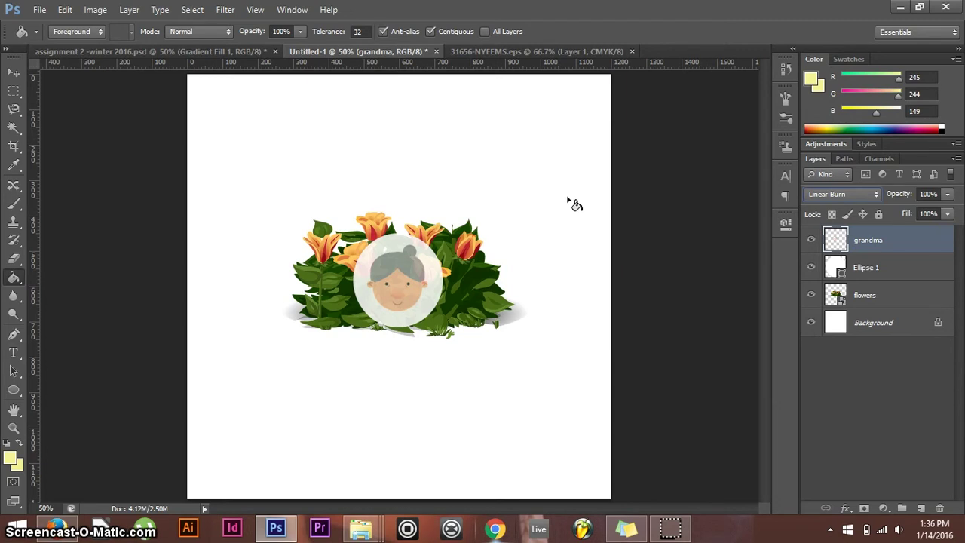
pyautogui.click(512, 305)
pyautogui.click(432, 301)
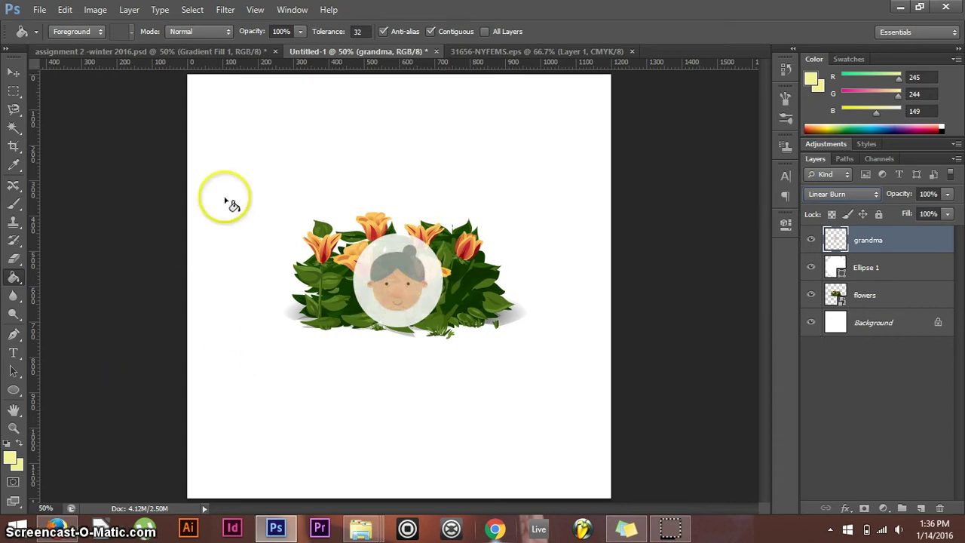
# Sample the dark green between the flower leaves as the foreground color and copy its hex code 123800
pyautogui.click(14, 165)
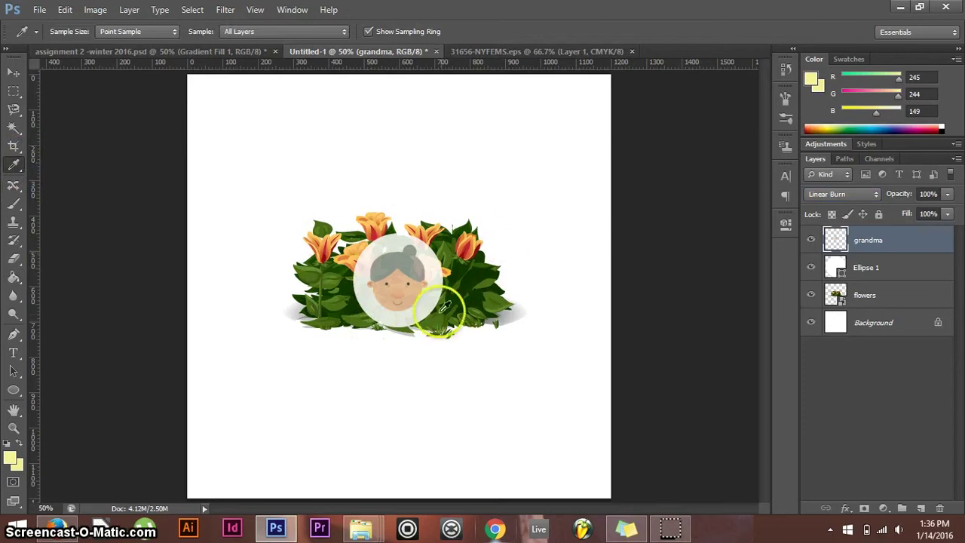
pyautogui.click(349, 279)
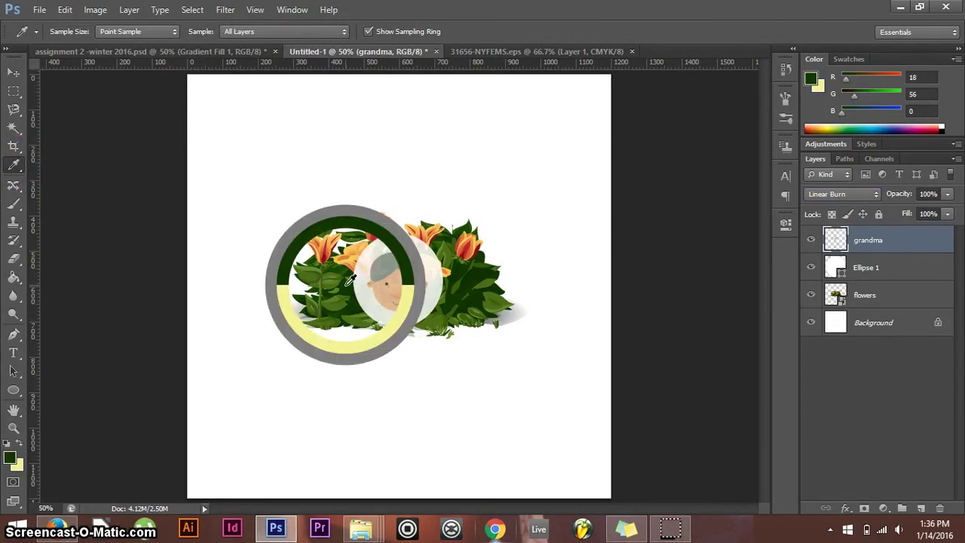
pyautogui.click(349, 280)
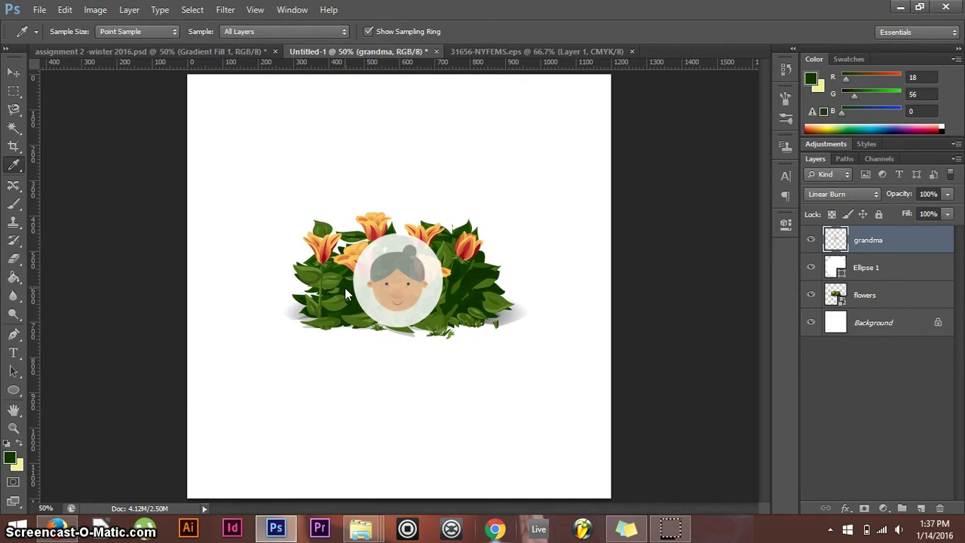
pyautogui.click(10, 457)
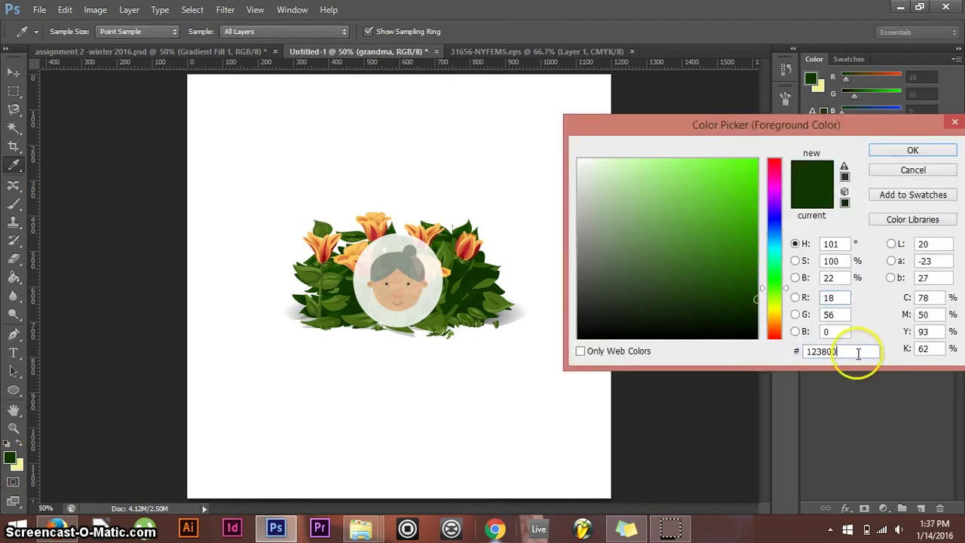
pyautogui.moveTo(857, 351); pyautogui.dragTo(805, 353)
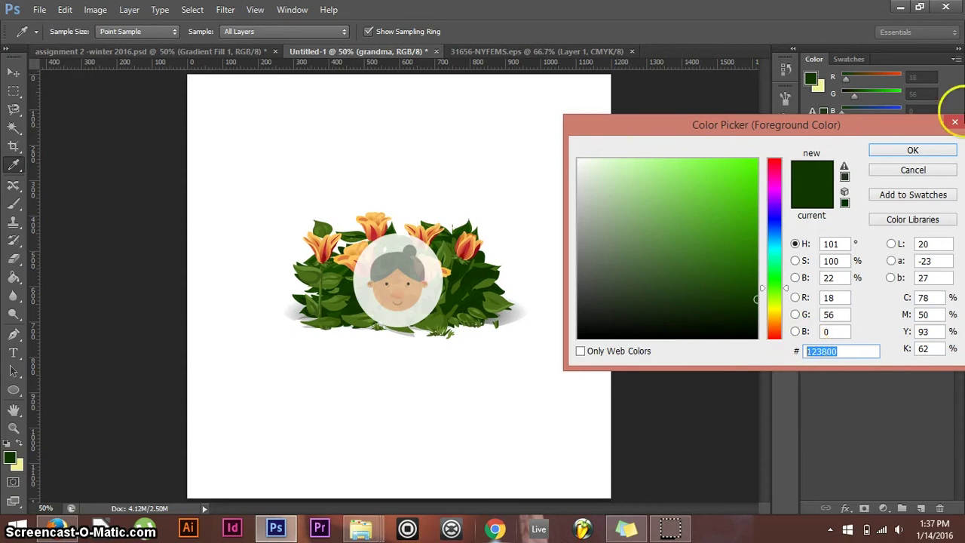
# Switch to the Adobe Color wheel page in Firefox and set the first swatch's hex code to 123800
pyautogui.click(59, 530)
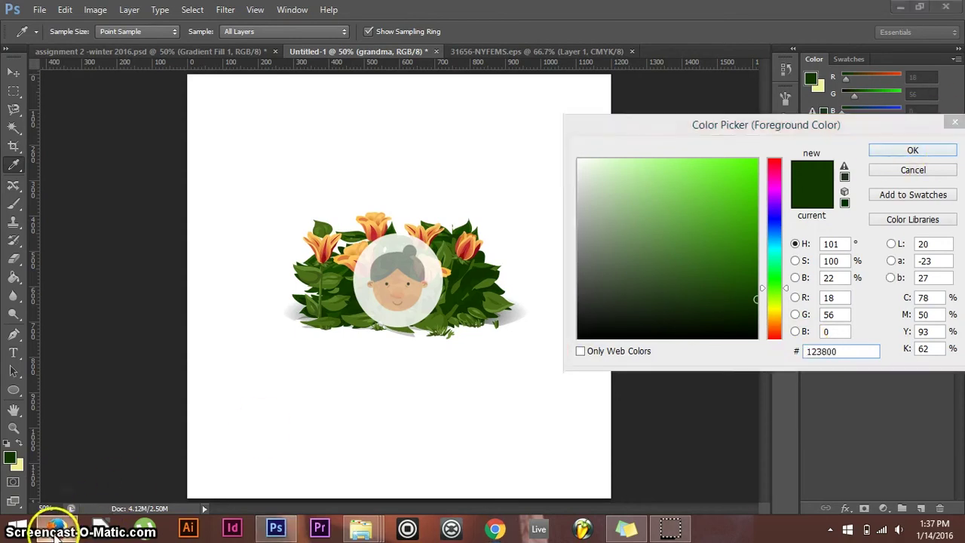
pyautogui.click(140, 35)
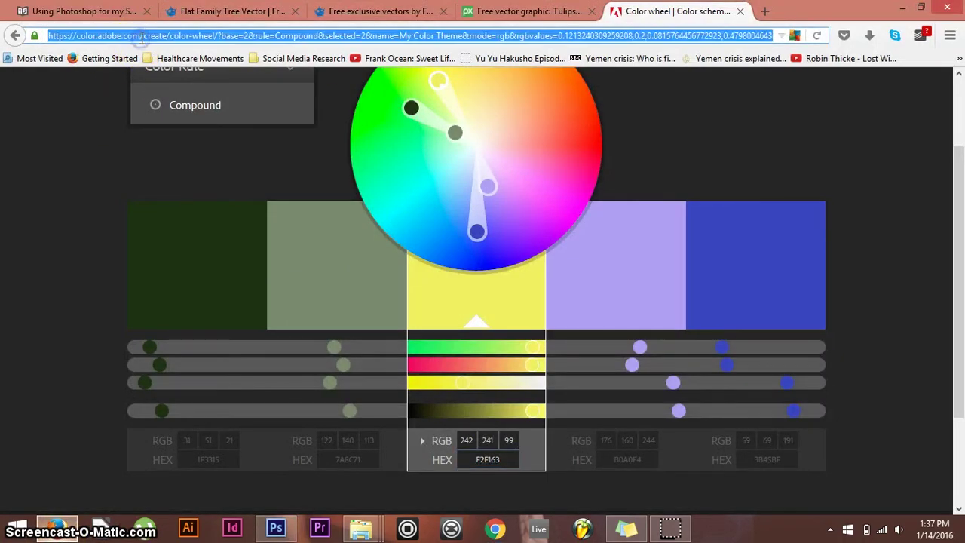
pyautogui.moveTo(140, 35); pyautogui.dragTo(75, 35)
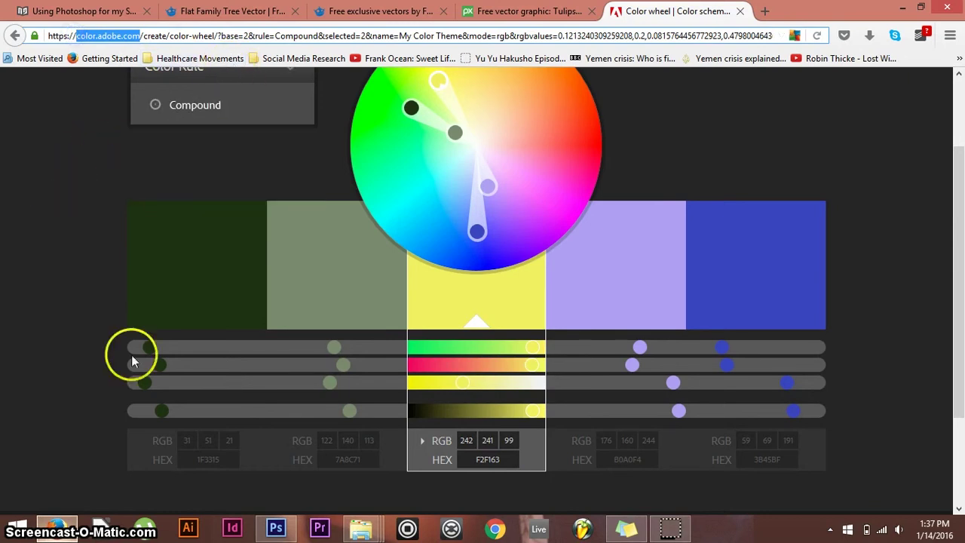
pyautogui.click(49, 351)
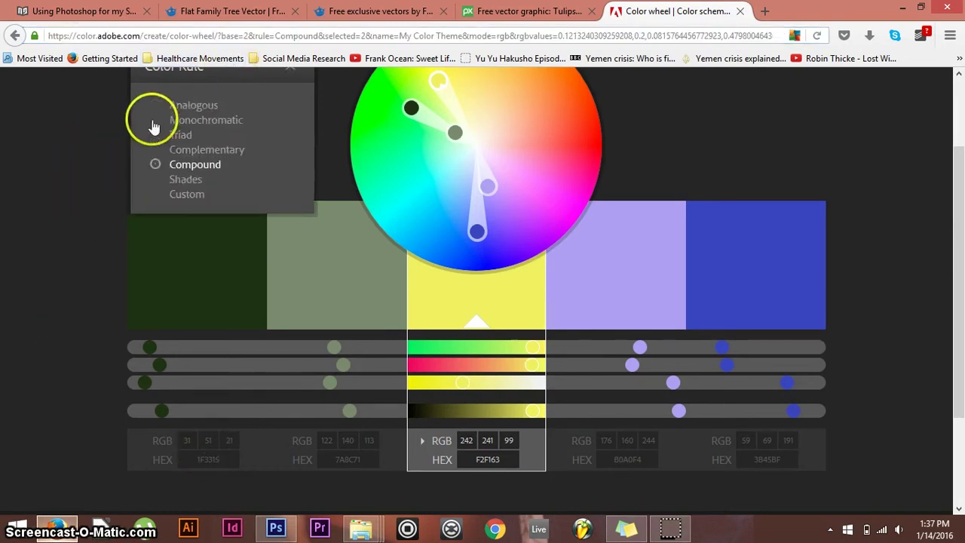
pyautogui.click(226, 458)
pyautogui.click(153, 456)
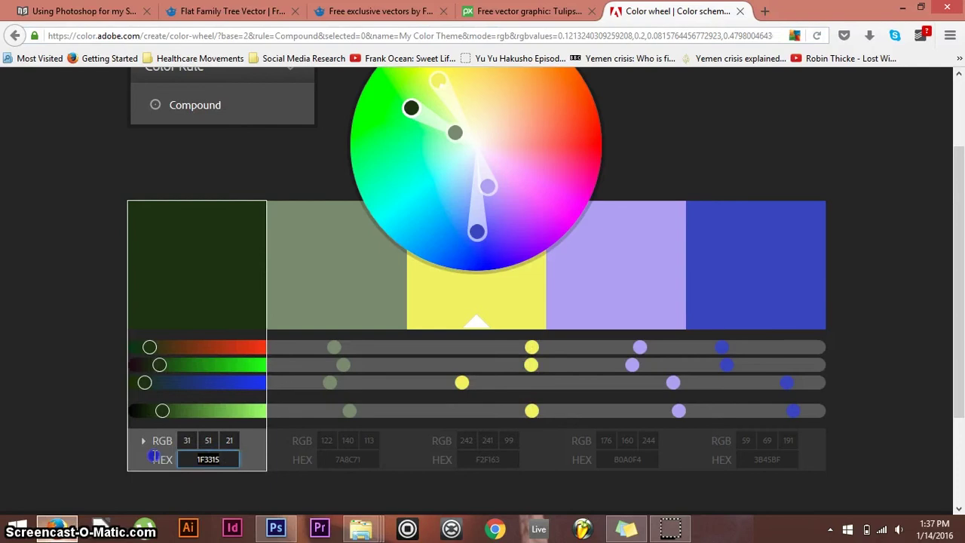
pyautogui.write('123800')
pyautogui.press('Return')
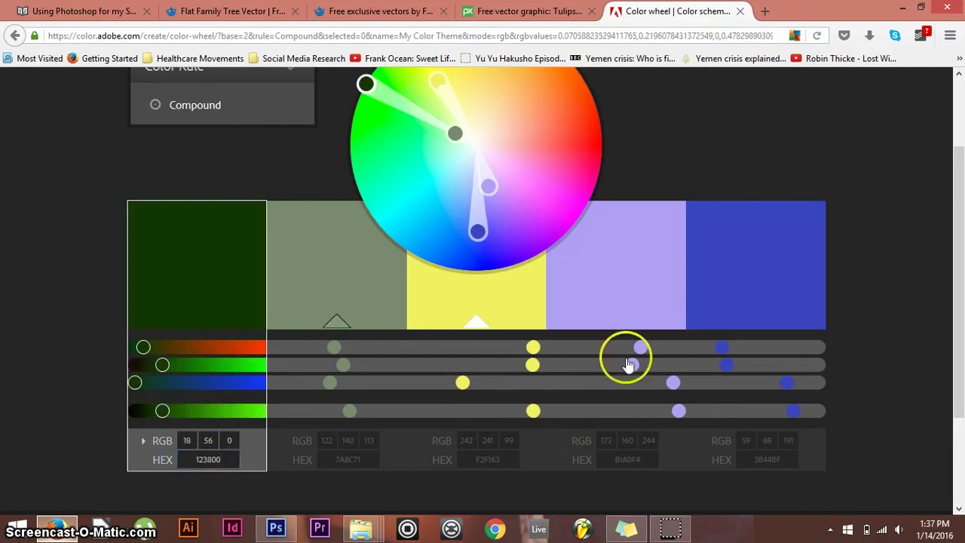
# Try the Analogous, Complementary and Triad color rules on the theme
pyautogui.scroll(1, 594, 264)
pyautogui.click(194, 165)
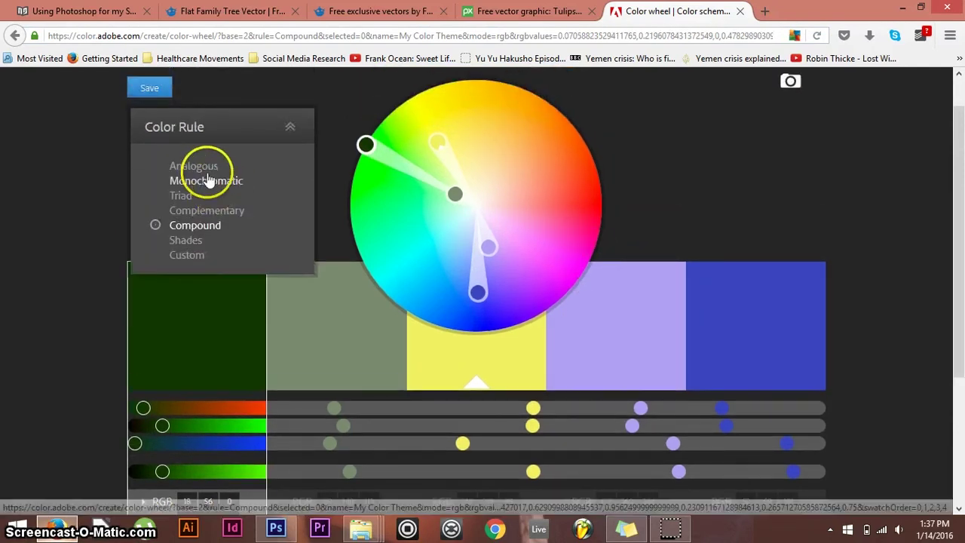
pyautogui.click(202, 168)
pyautogui.click(214, 180)
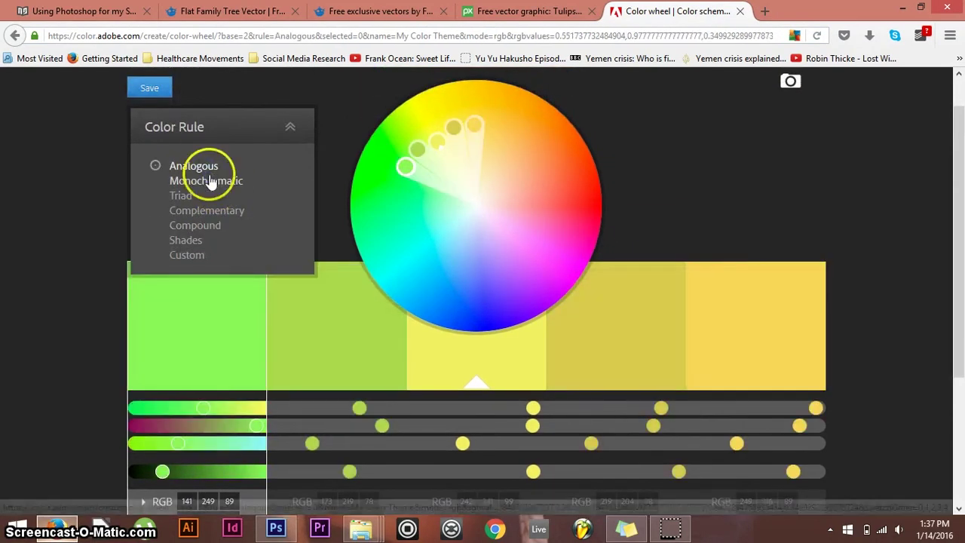
pyautogui.click(200, 217)
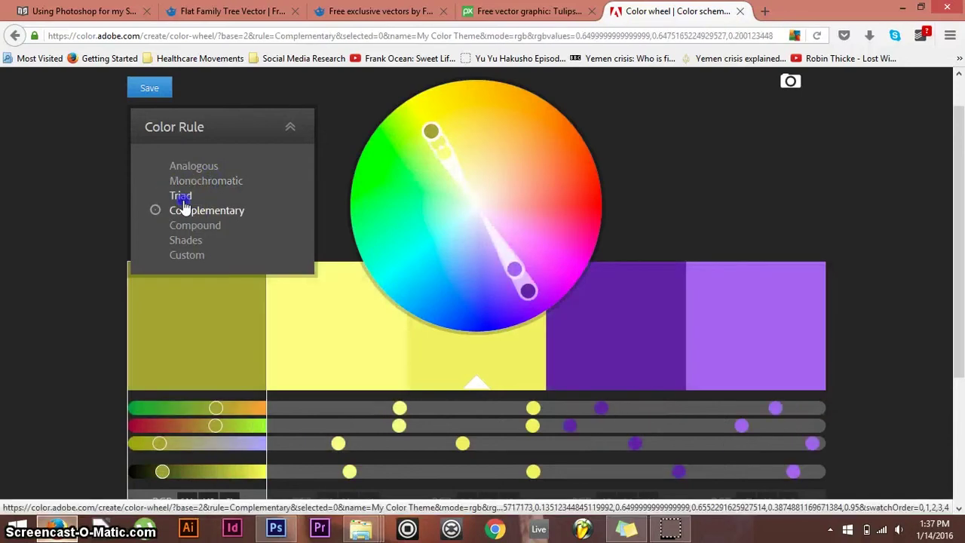
pyautogui.click(181, 195)
# Set the first swatch of the Triad theme to hex 123800
pyautogui.scroll(-1, 191, 451)
pyautogui.moveTo(223, 494); pyautogui.dragTo(140, 489)
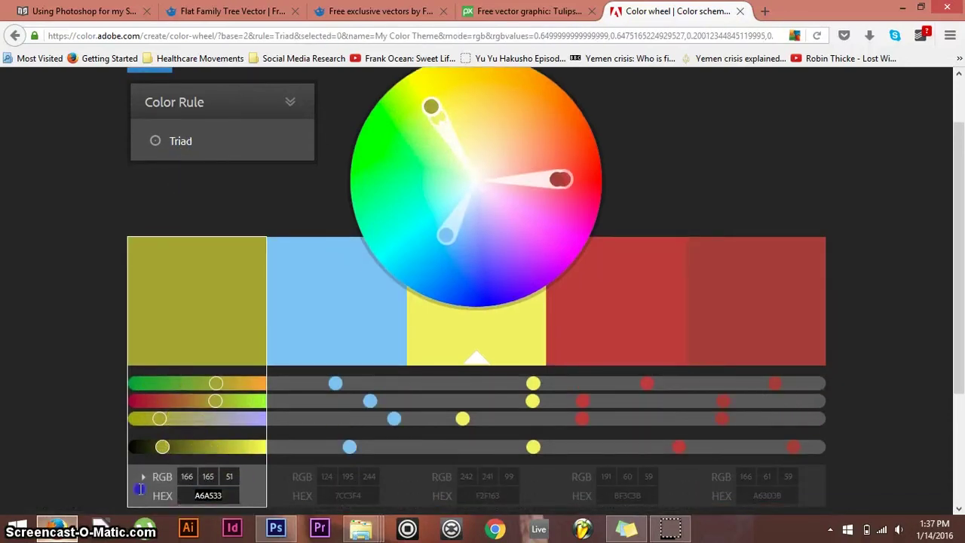
pyautogui.write('123800')
# Change the color rule to Compound and set the first swatch's hex code to 123800 again
pyautogui.click(215, 155)
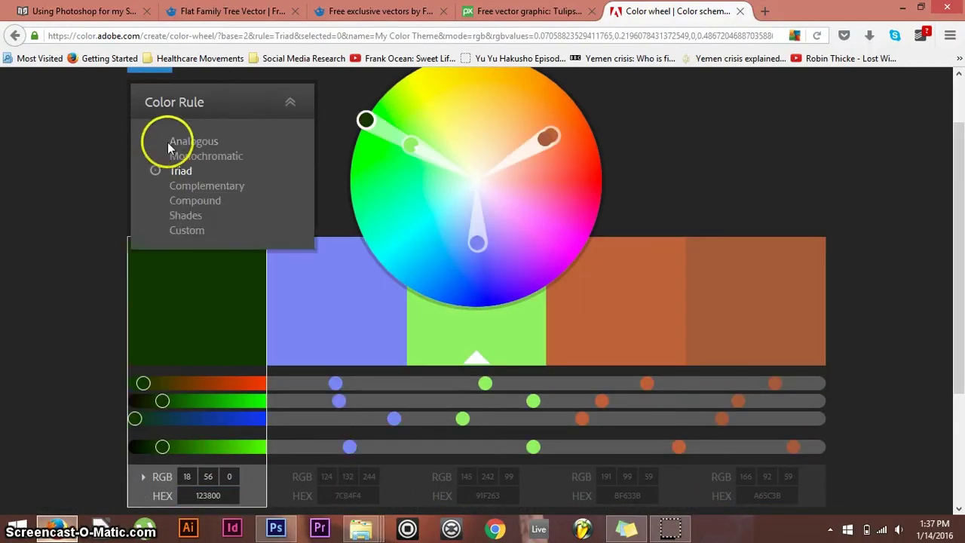
pyautogui.click(208, 201)
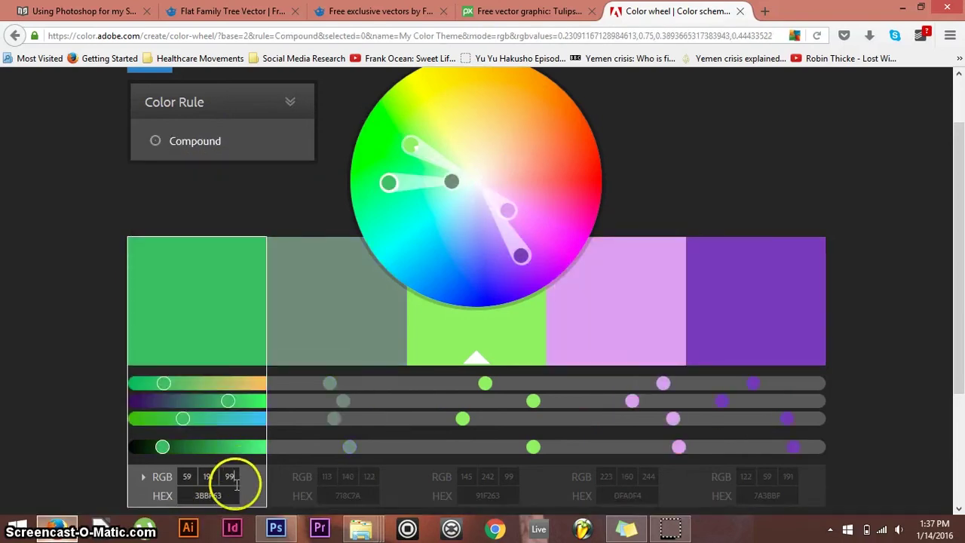
pyautogui.click(147, 488)
pyautogui.press('Return')
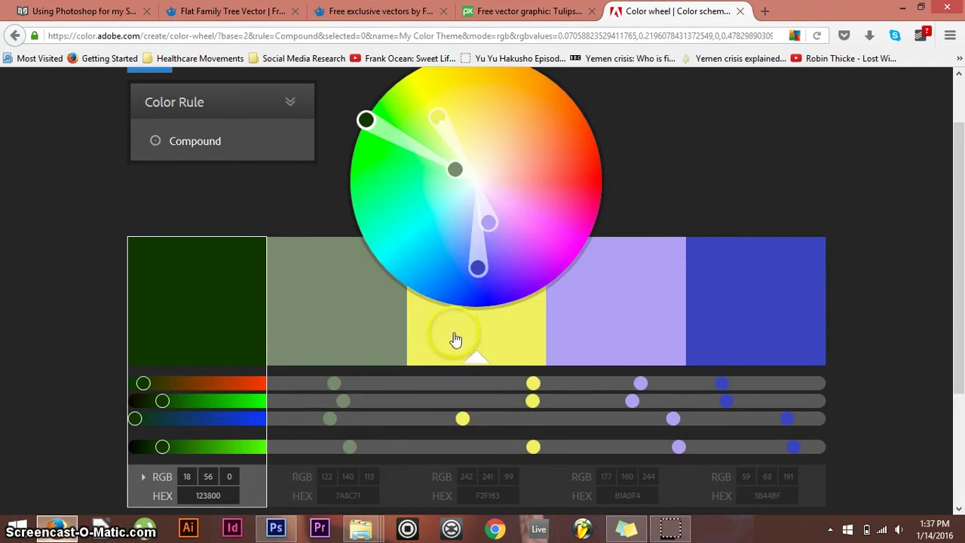
# Move the yellow base color's marker slightly toward the center of the wheel, softening it to EAF280
pyautogui.scroll(-1, 483, 347)
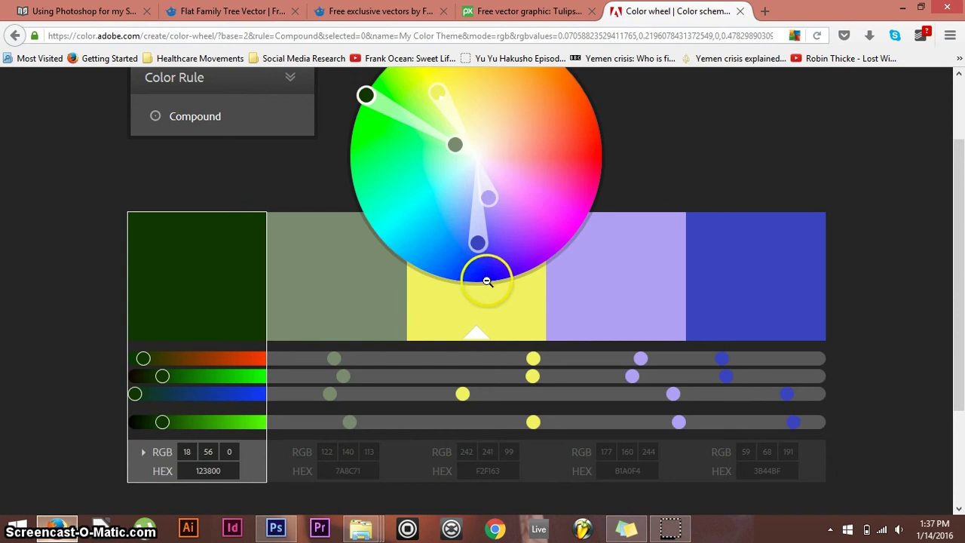
pyautogui.scroll(2, 488, 282)
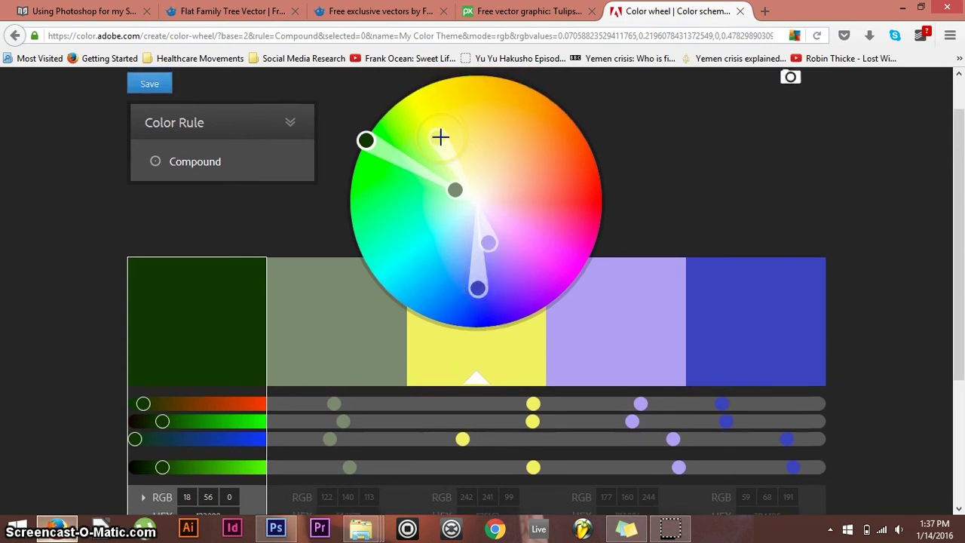
pyautogui.moveTo(440, 137); pyautogui.dragTo(449, 156)
pyautogui.scroll(-2, 657, 140)
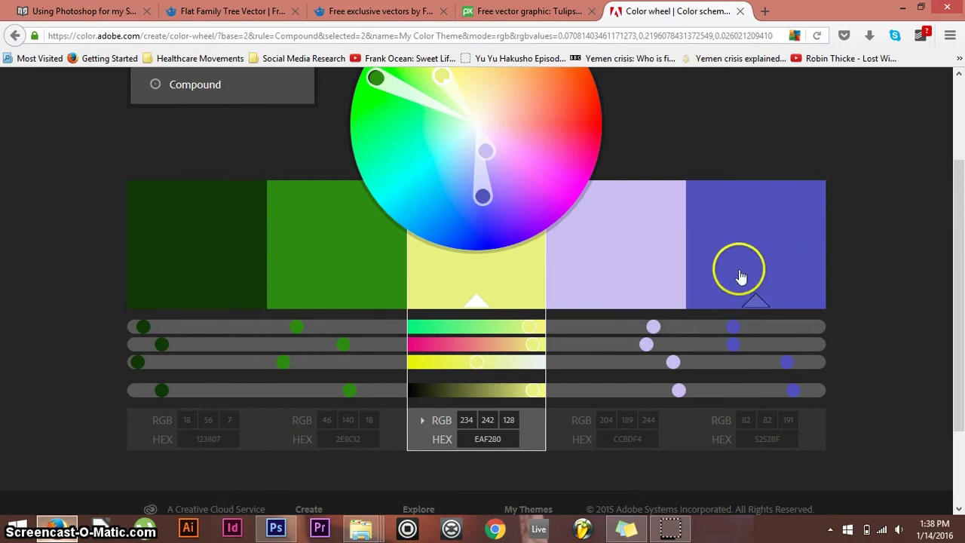
# Copy the base swatch's hex code EAF280 and switch back to Photoshop's foreground color picker
pyautogui.click(462, 442)
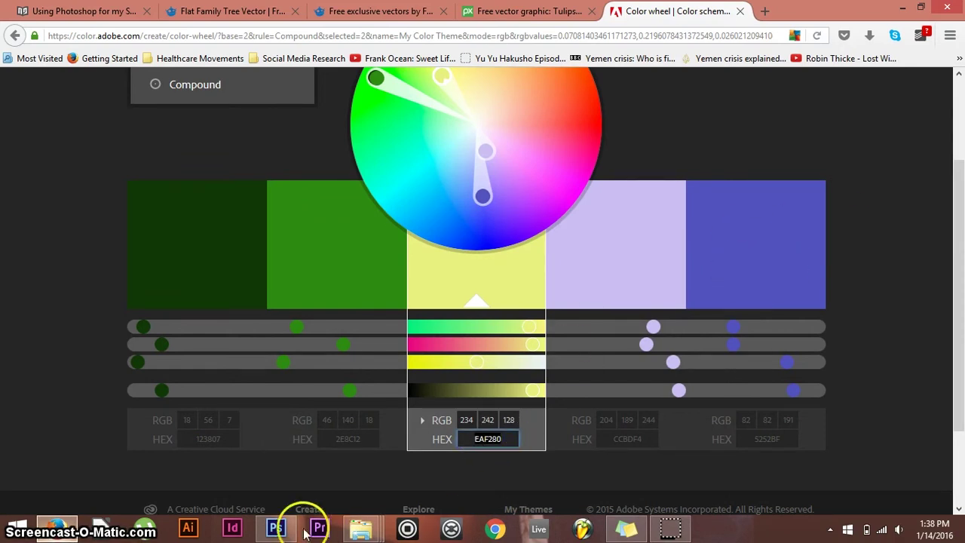
pyautogui.click(276, 528)
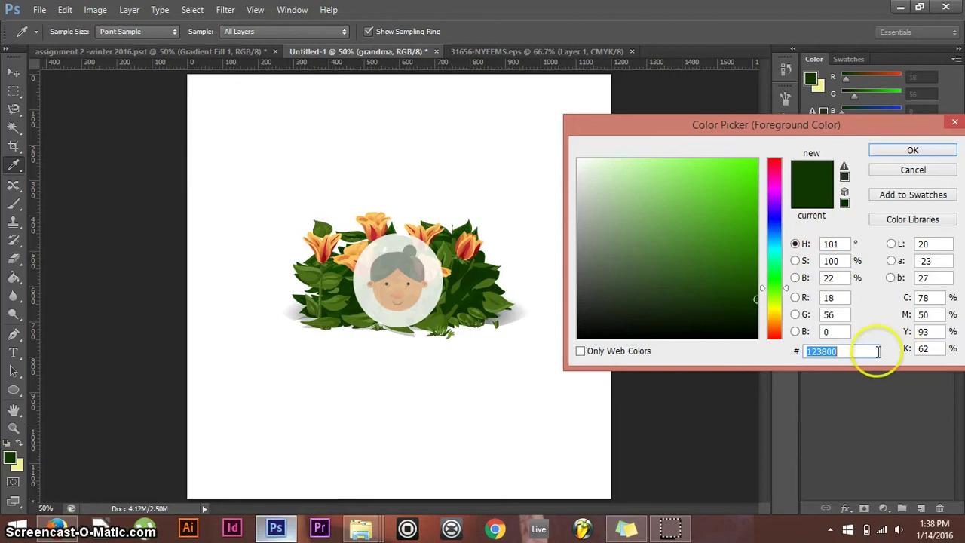
# Set the foreground color to EAF280 and fill a new layer placed directly below the flowers layer with it
pyautogui.write('EAF280')
pyautogui.click(909, 151)
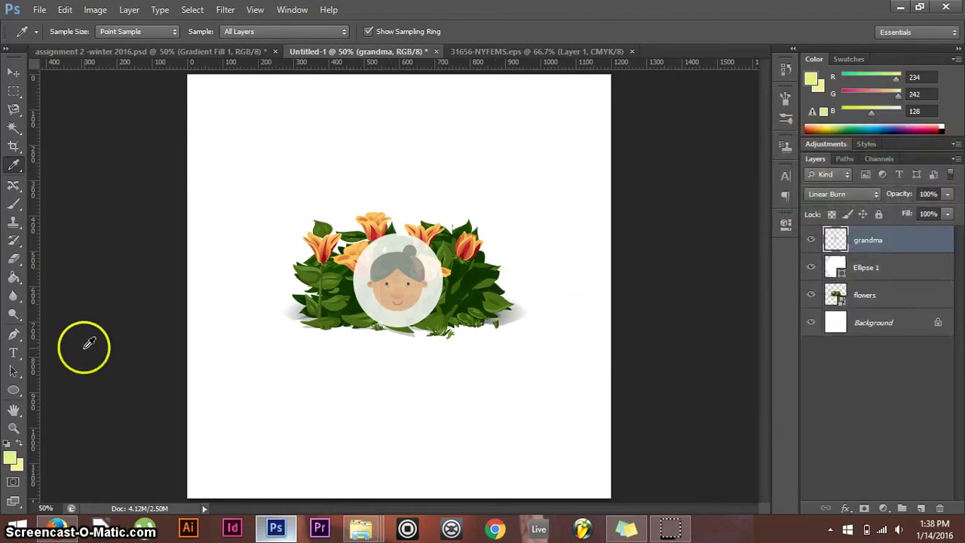
pyautogui.press('g')
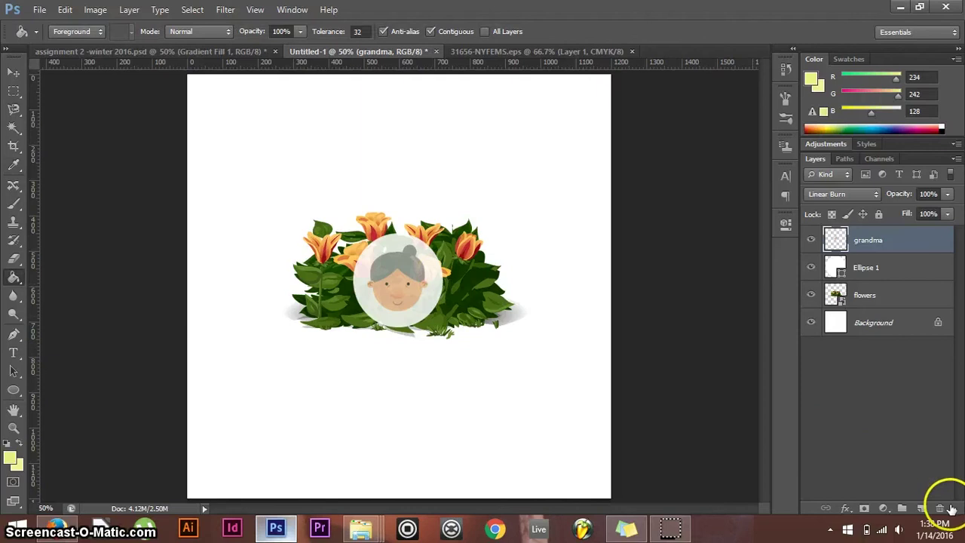
pyautogui.click(923, 510)
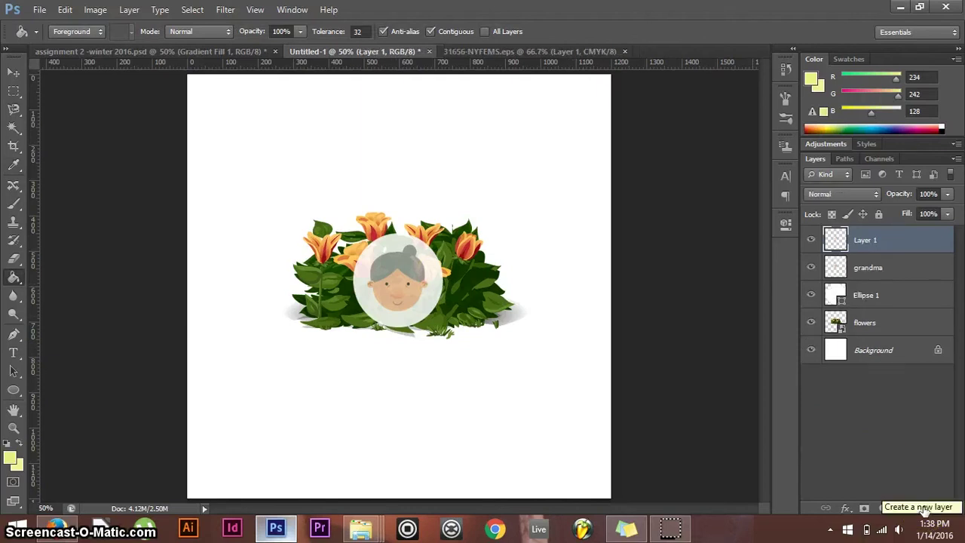
pyautogui.moveTo(892, 245); pyautogui.dragTo(901, 334)
pyautogui.click(585, 392)
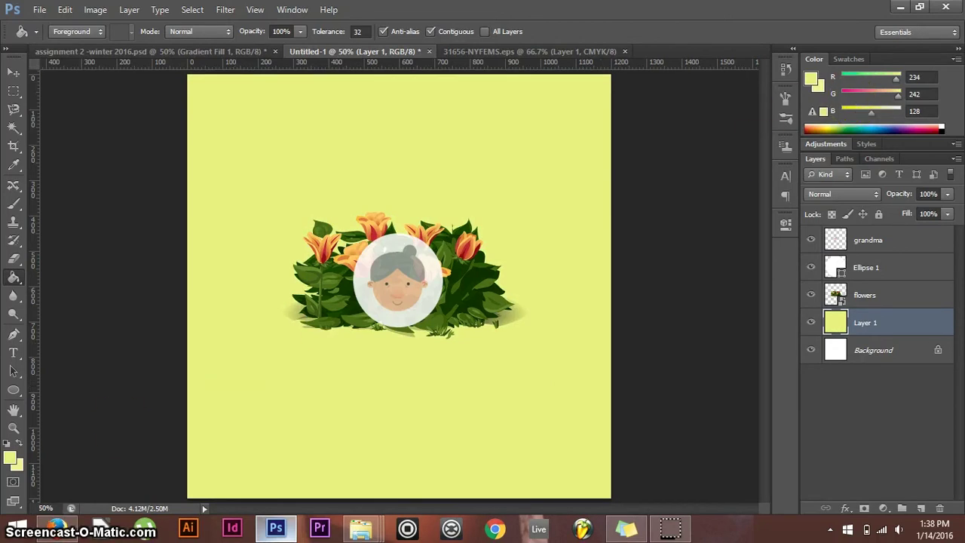
# Lighten the foreground color to f8ff9f and refill the yellow layer with it
pyautogui.click(10, 458)
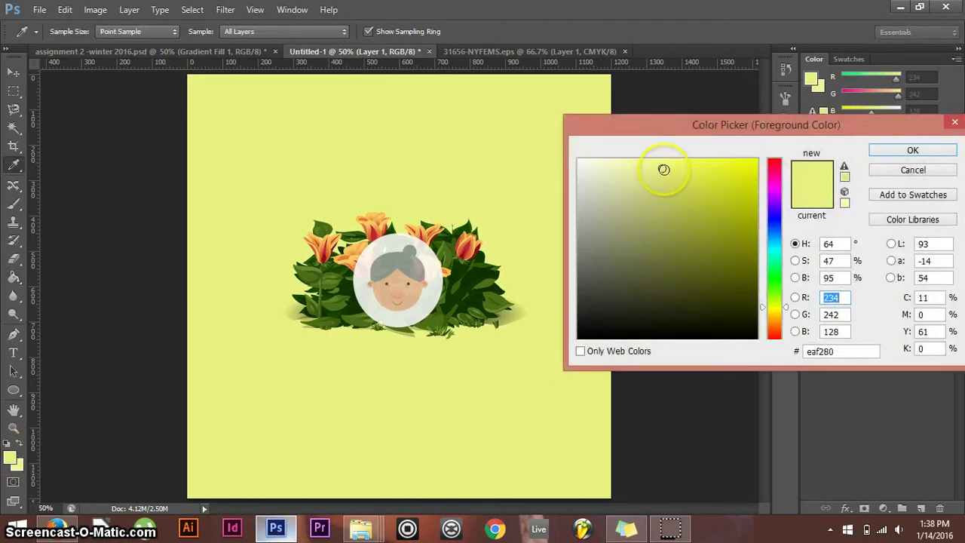
pyautogui.moveTo(662, 168); pyautogui.dragTo(658, 165)
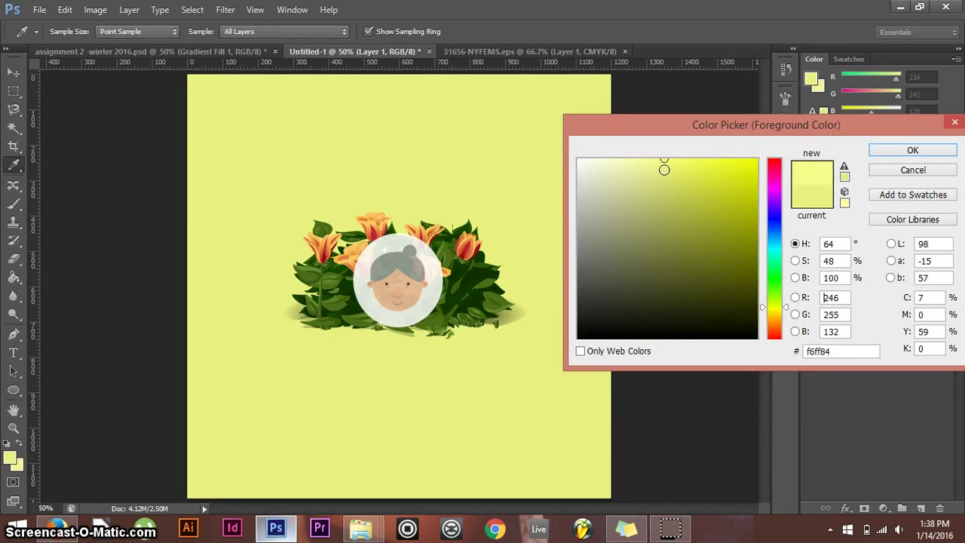
pyautogui.moveTo(665, 159); pyautogui.dragTo(649, 156)
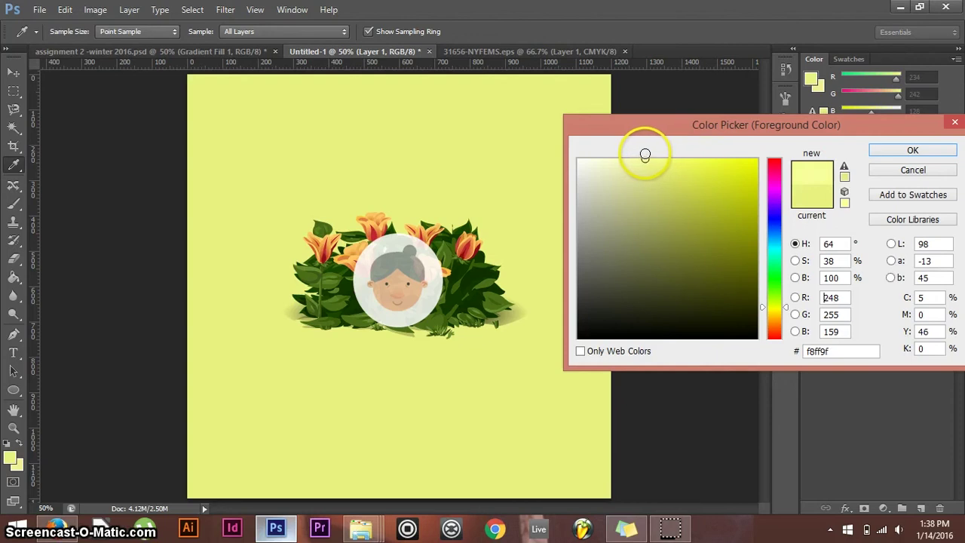
pyautogui.click(910, 150)
pyautogui.press('g')
pyautogui.click(564, 210)
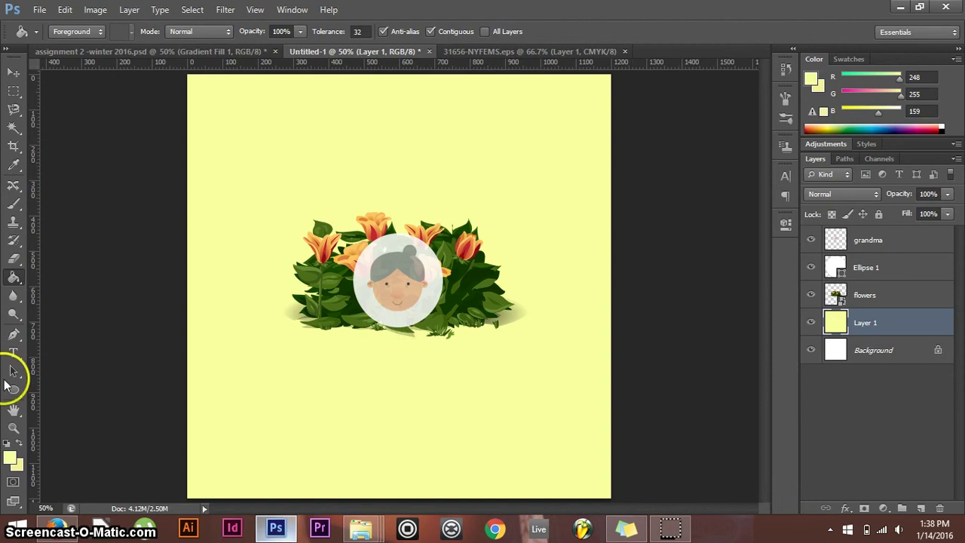
pyautogui.rightClick(13, 277)
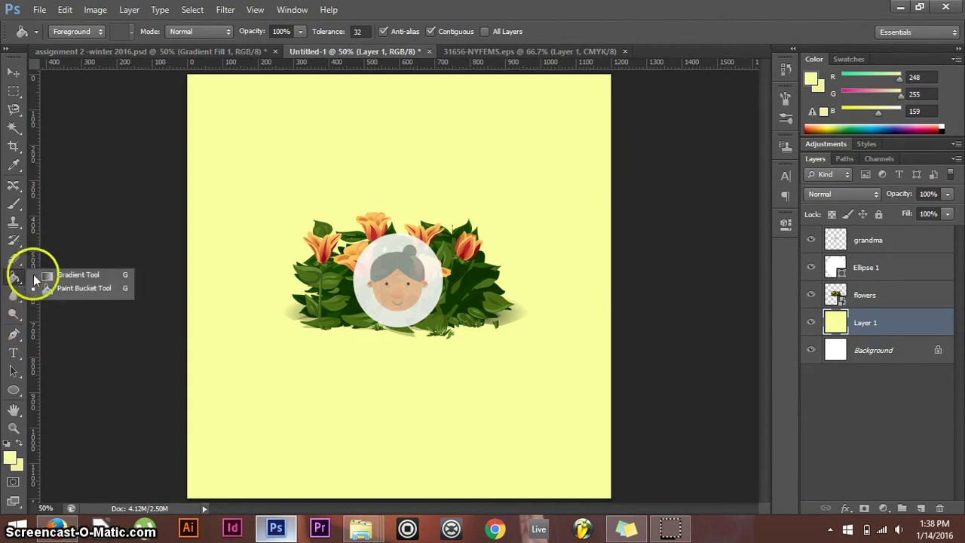
pyautogui.click(15, 275)
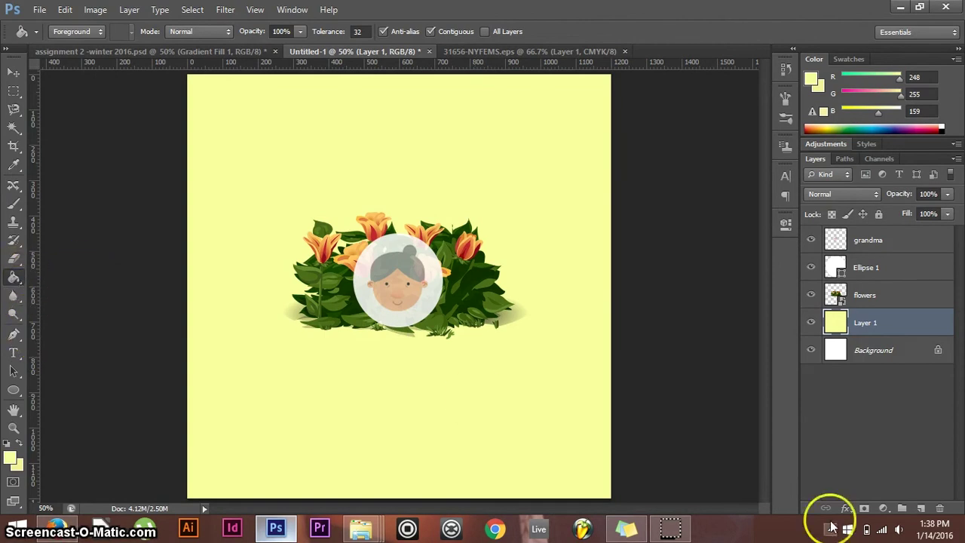
pyautogui.click(884, 509)
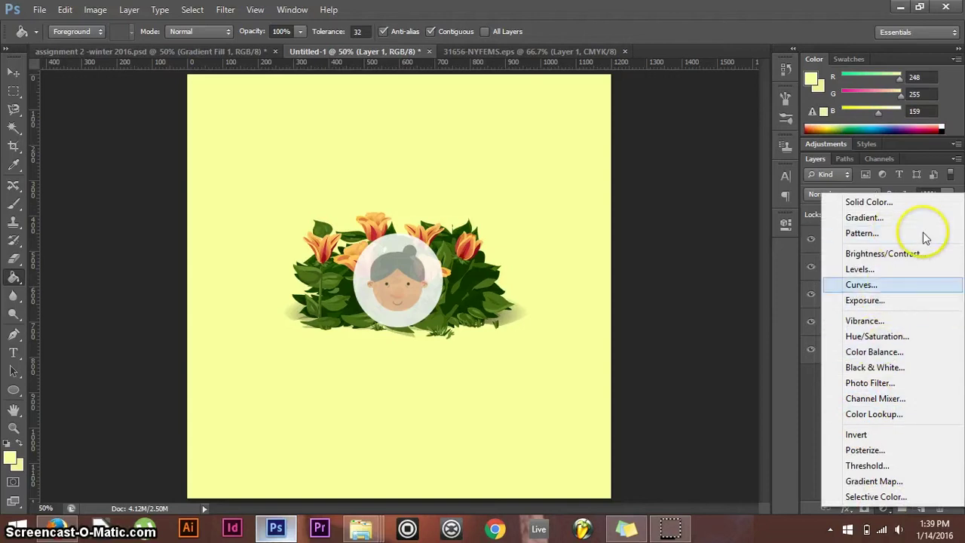
pyautogui.click(892, 481)
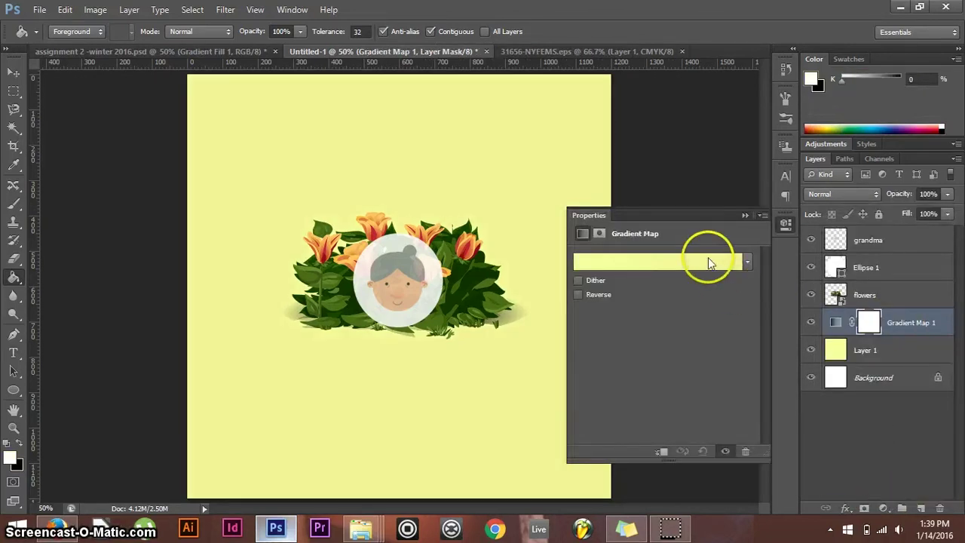
pyautogui.click(708, 262)
pyautogui.click(612, 115)
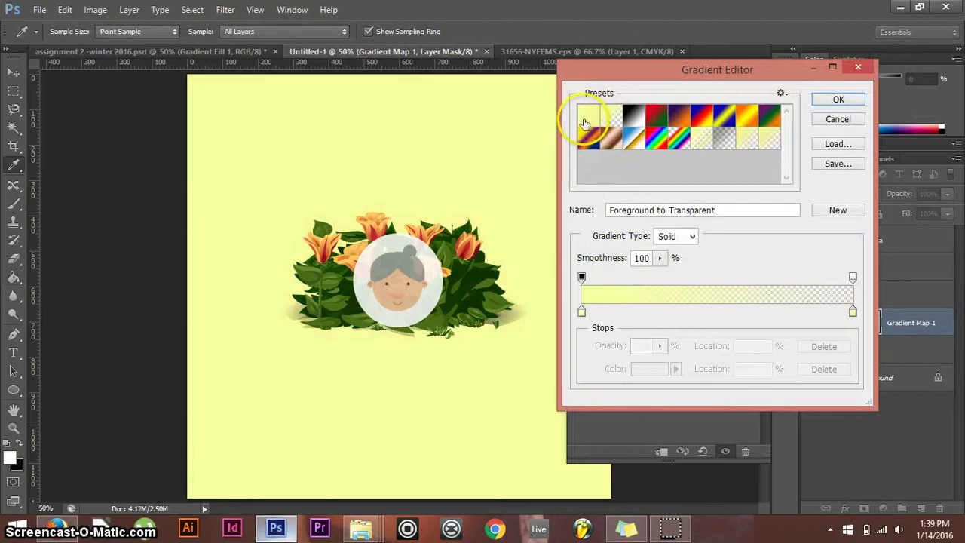
pyautogui.click(586, 119)
pyautogui.click(634, 116)
pyautogui.click(657, 116)
pyautogui.click(722, 118)
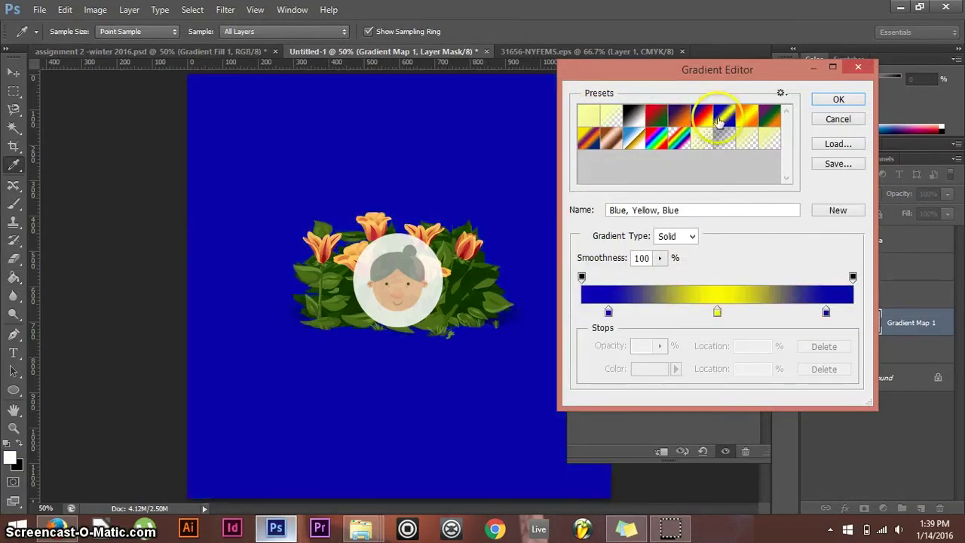
pyautogui.moveTo(716, 312)
pyautogui.mouseDown()
pyautogui.moveTo(632, 311)
pyautogui.moveTo(721, 313)
pyautogui.mouseUp()
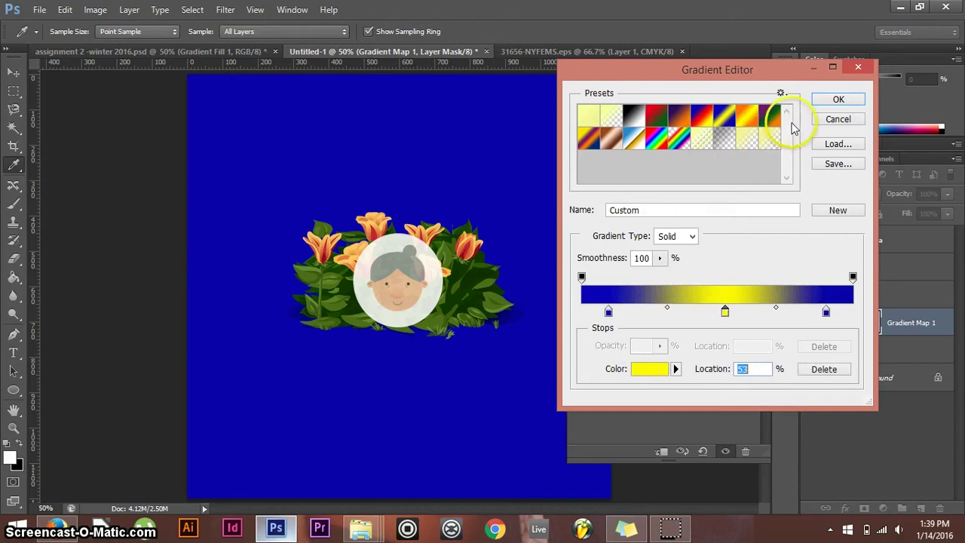
pyautogui.click(845, 120)
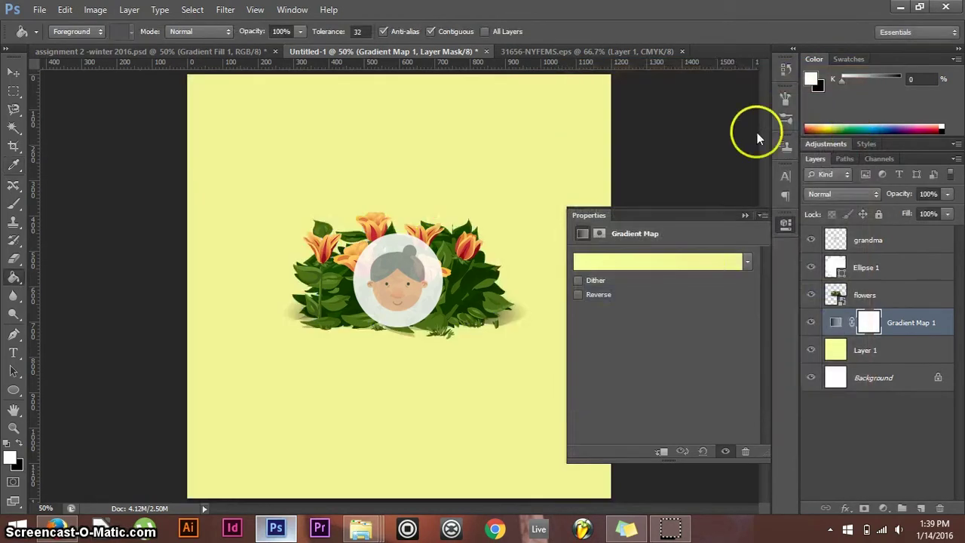
pyautogui.click(744, 216)
pyautogui.moveTo(912, 338); pyautogui.dragTo(940, 508)
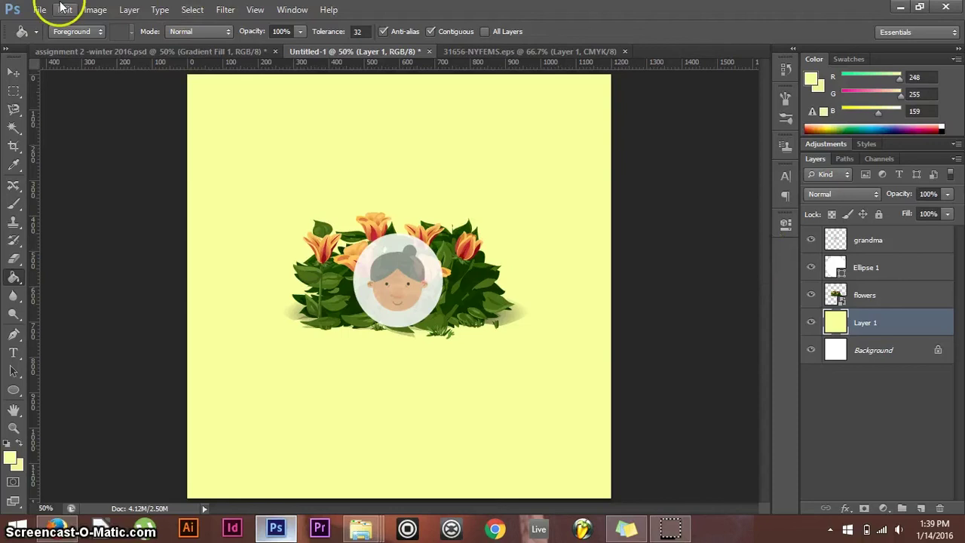
pyautogui.click(66, 10)
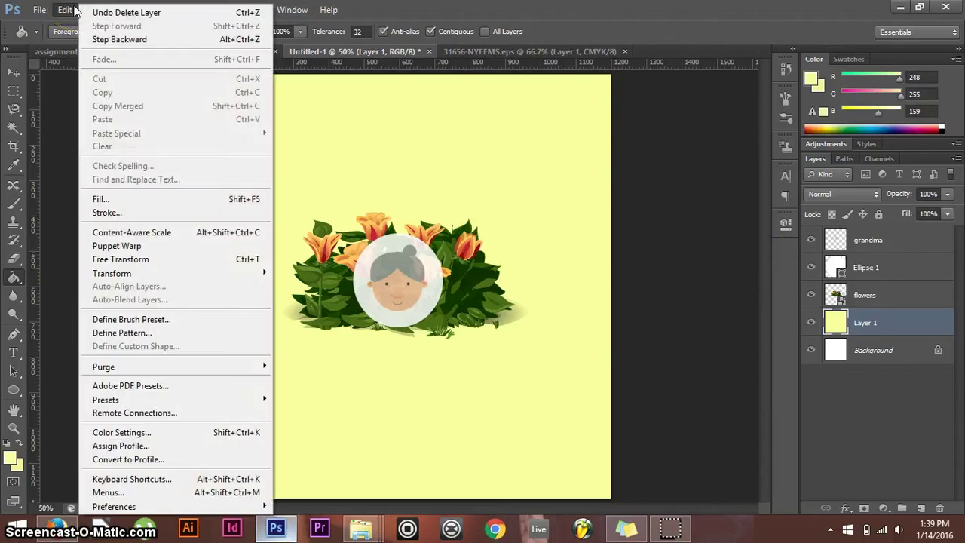
pyautogui.click(74, 9)
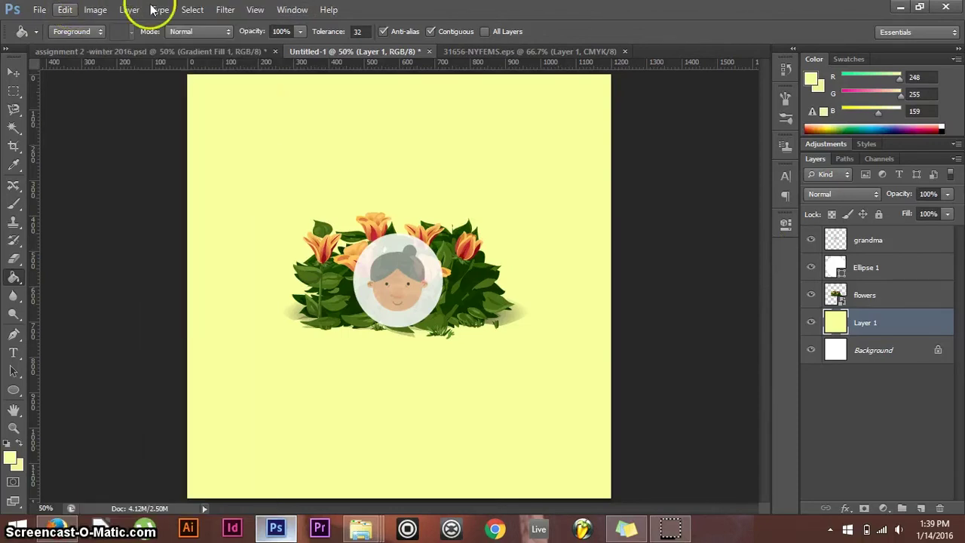
# Add a linear gradient fill layer directly above the yellow layer, with a 90° angle and 100% scale
pyautogui.click(129, 10)
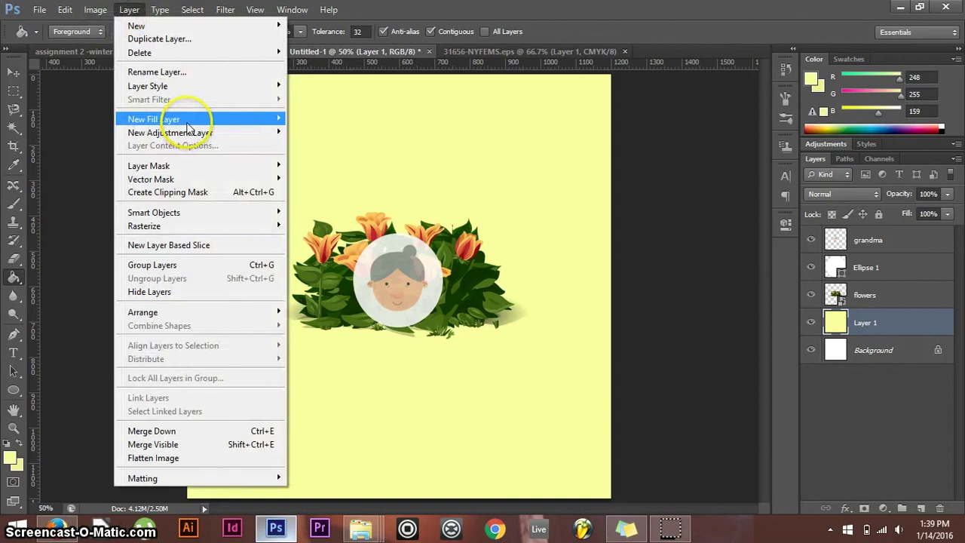
pyautogui.moveTo(188, 126)
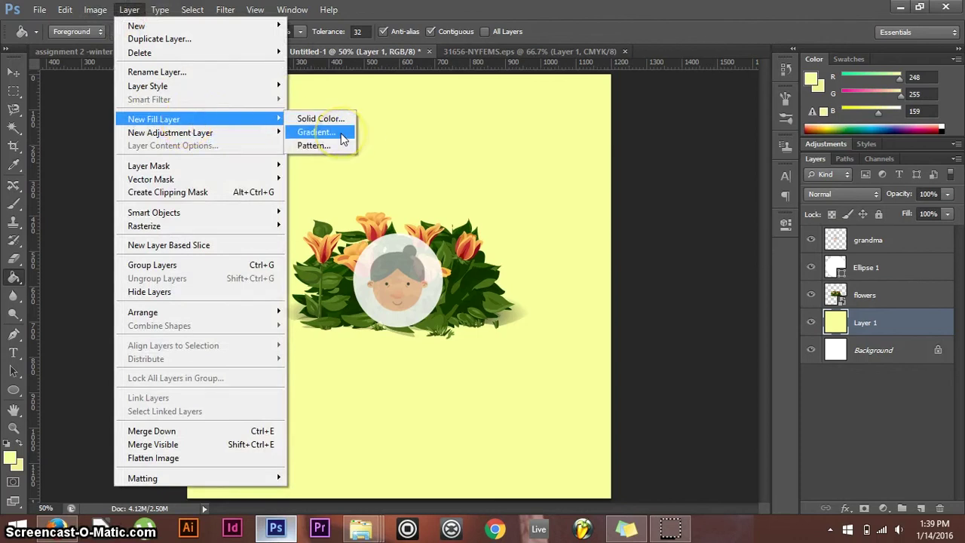
pyautogui.click(316, 131)
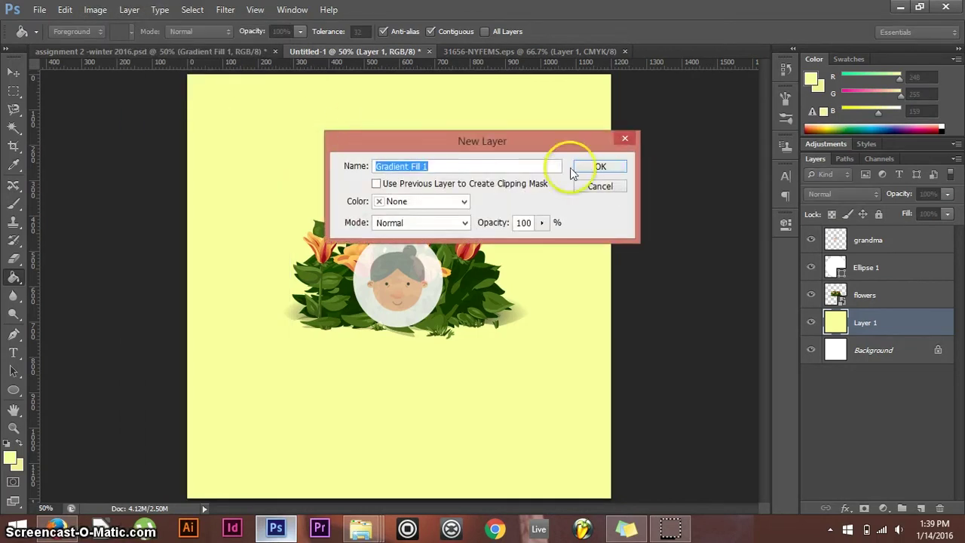
pyautogui.click(603, 171)
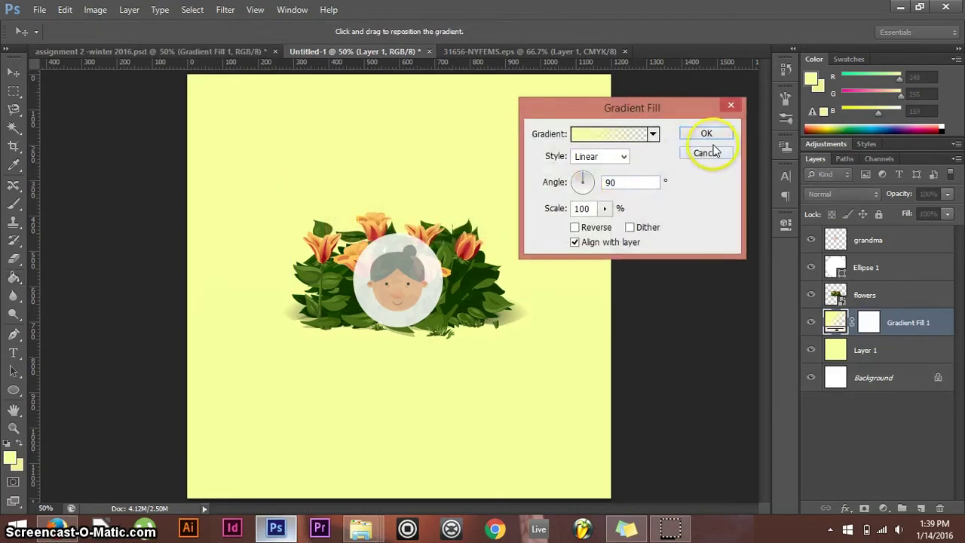
pyautogui.click(707, 135)
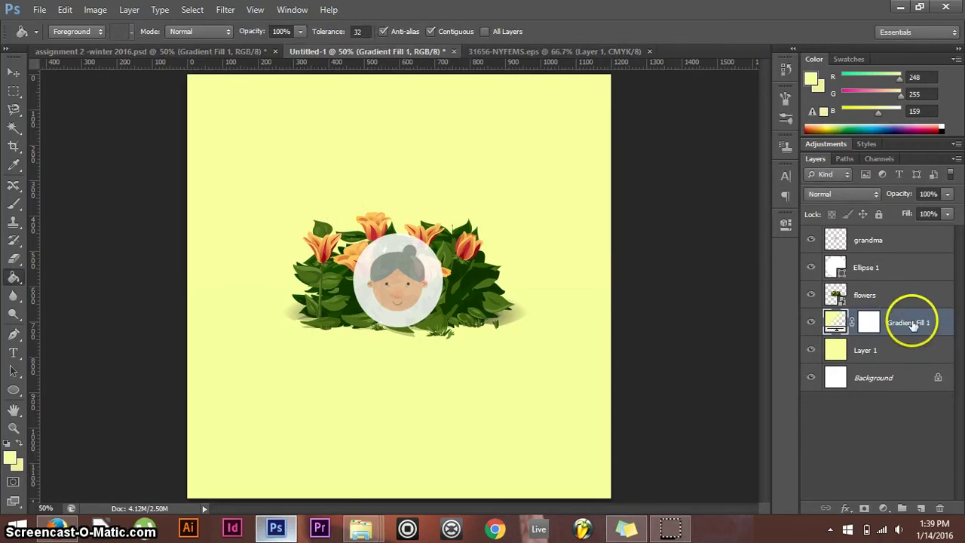
pyautogui.moveTo(900, 322); pyautogui.dragTo(905, 230)
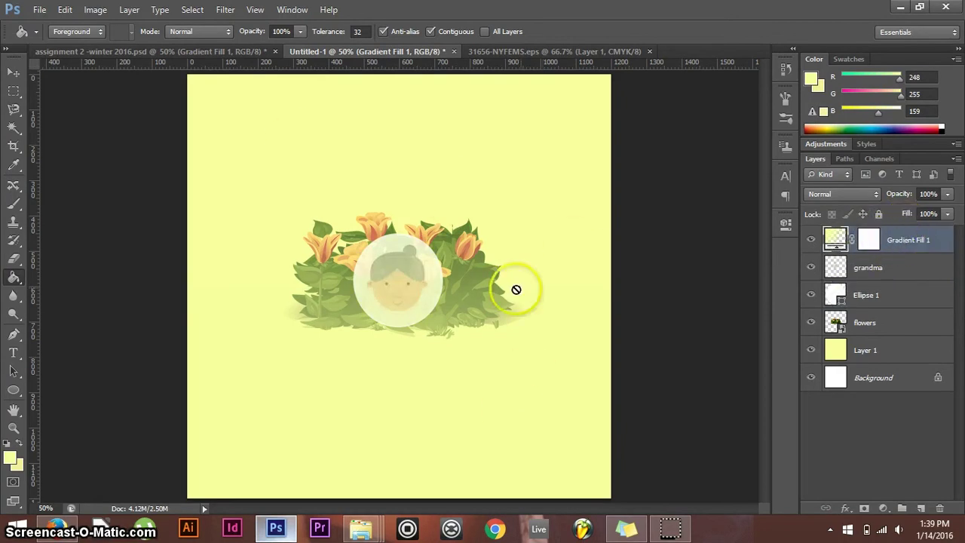
pyautogui.moveTo(902, 240); pyautogui.dragTo(918, 343)
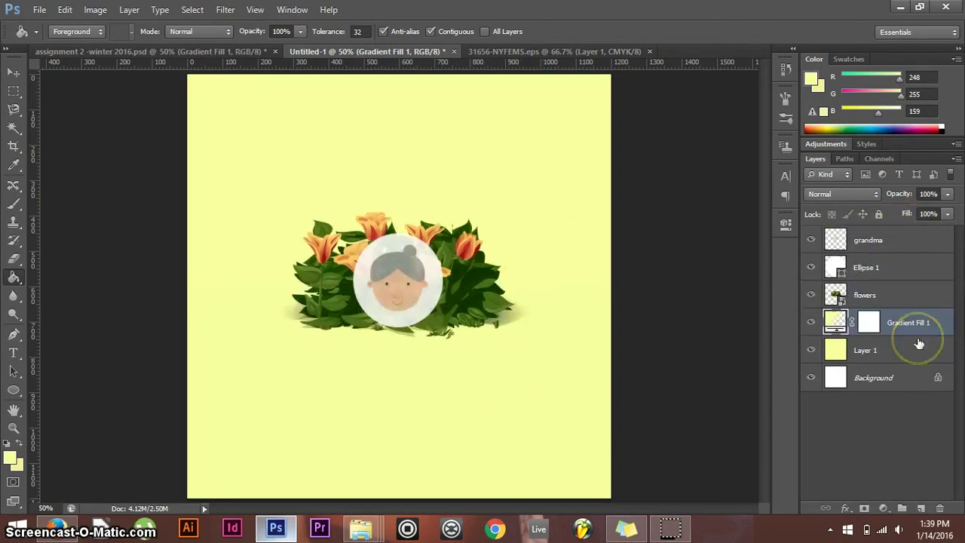
# Change the gradient fill layer's style to Radial
pyautogui.click(832, 313)
pyautogui.doubleClick(832, 320)
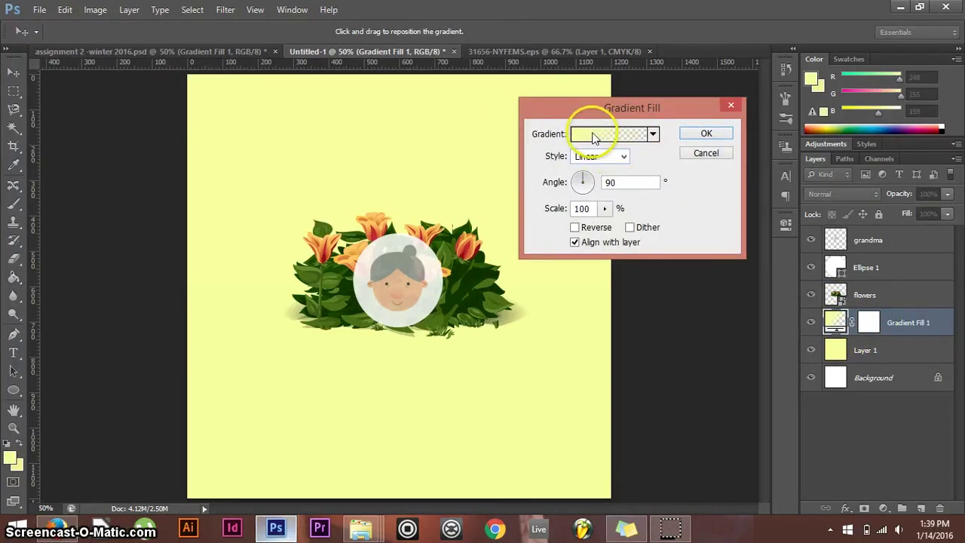
pyautogui.click(584, 156)
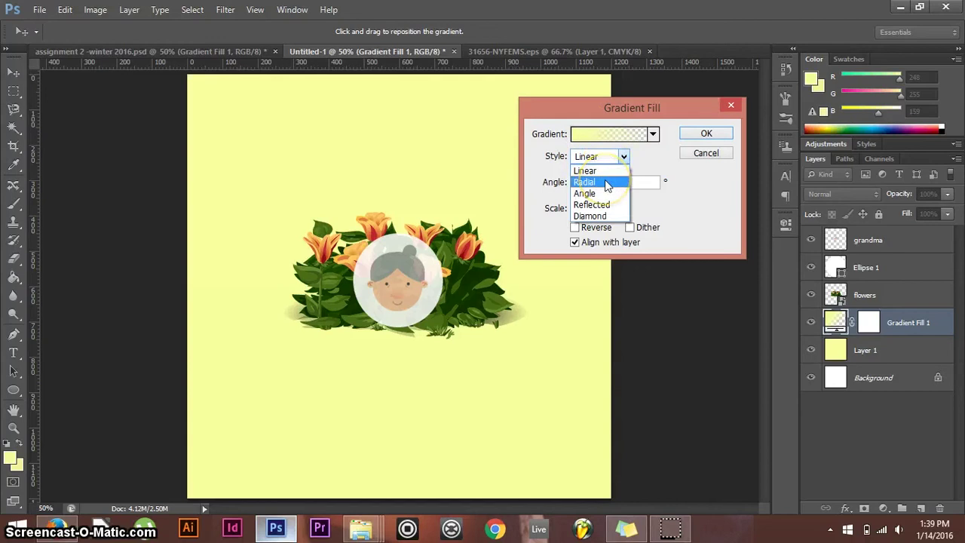
pyautogui.click(605, 181)
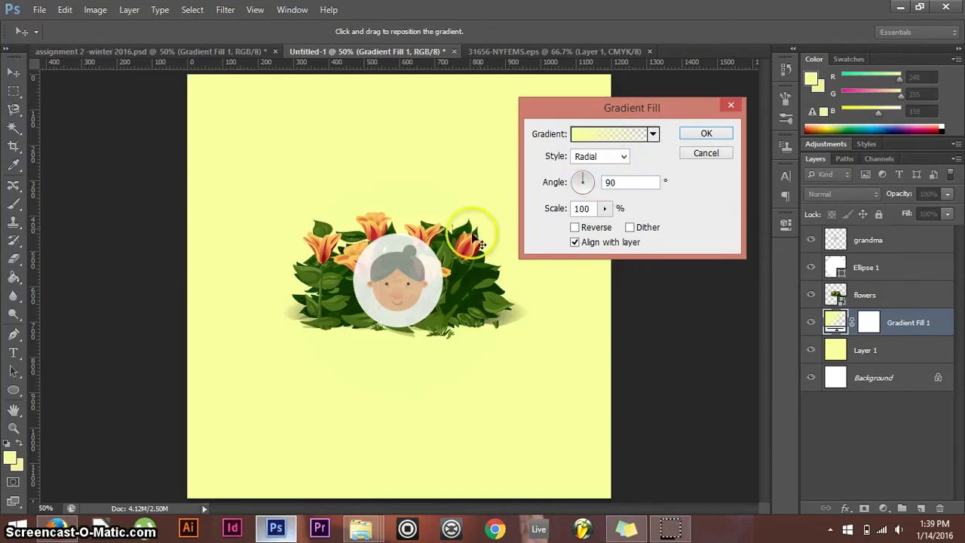
# Add a color stop at 64% to the gradient and set its color to near-white fefefe
pyautogui.click(621, 137)
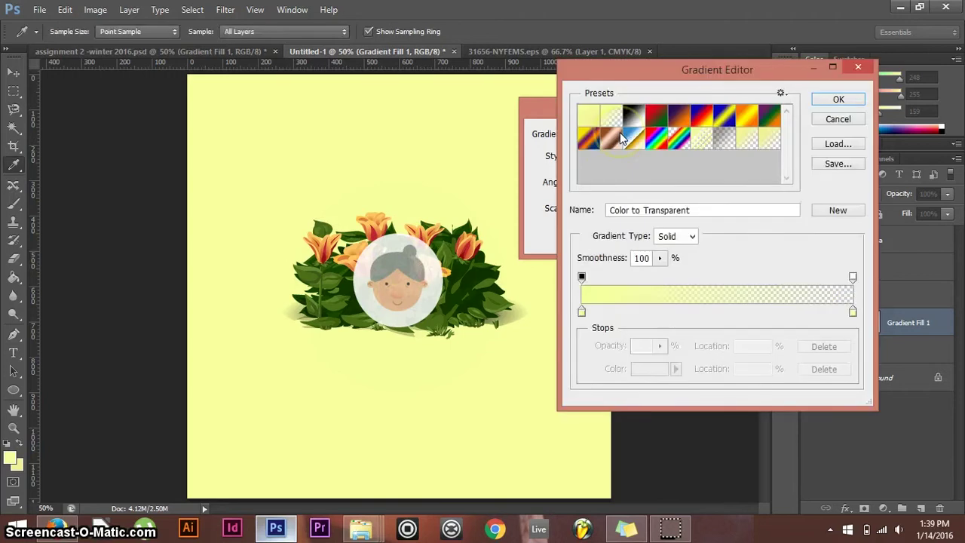
pyautogui.click(754, 311)
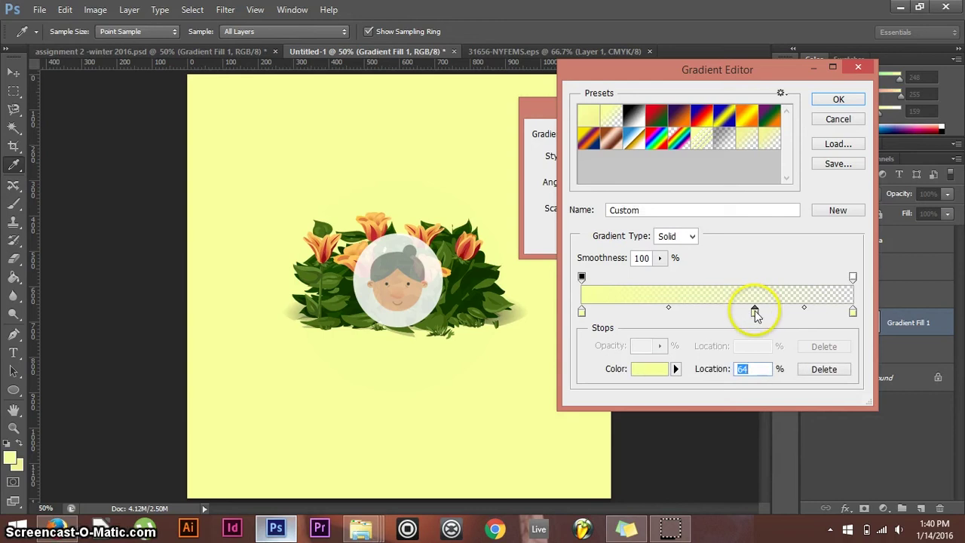
pyautogui.click(645, 369)
pyautogui.moveTo(626, 177); pyautogui.dragTo(571, 164)
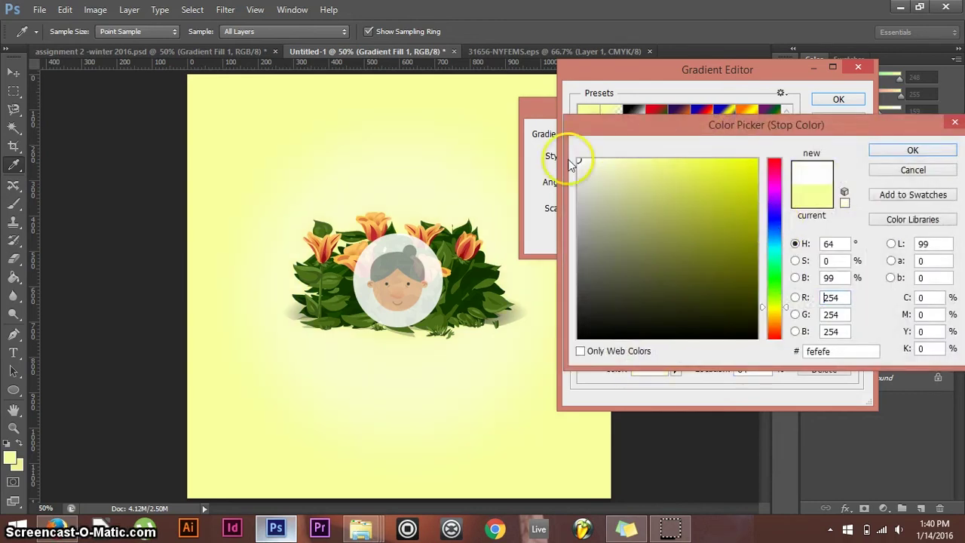
pyautogui.click(890, 151)
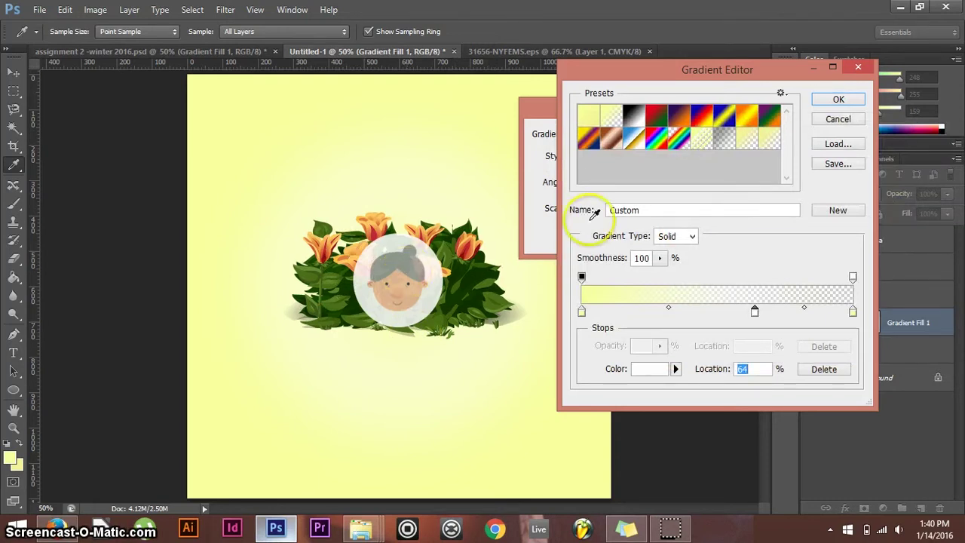
# Set the 64% color stop to white ffffff, remove the extra stop at 77%, and accept the gradient
pyautogui.doubleClick(755, 312)
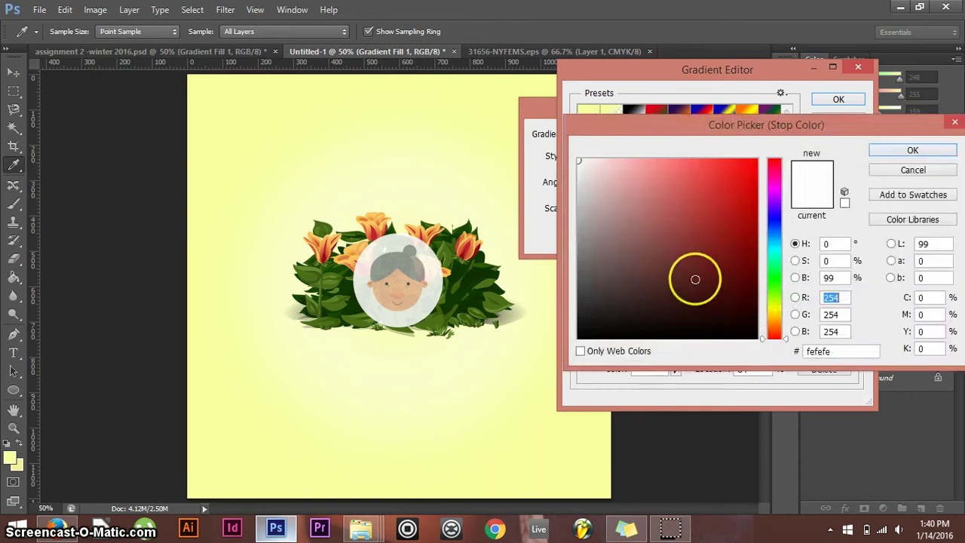
pyautogui.moveTo(607, 169)
pyautogui.mouseDown()
pyautogui.moveTo(626, 156)
pyautogui.moveTo(604, 194)
pyautogui.moveTo(621, 171)
pyautogui.moveTo(648, 169)
pyautogui.mouseUp()
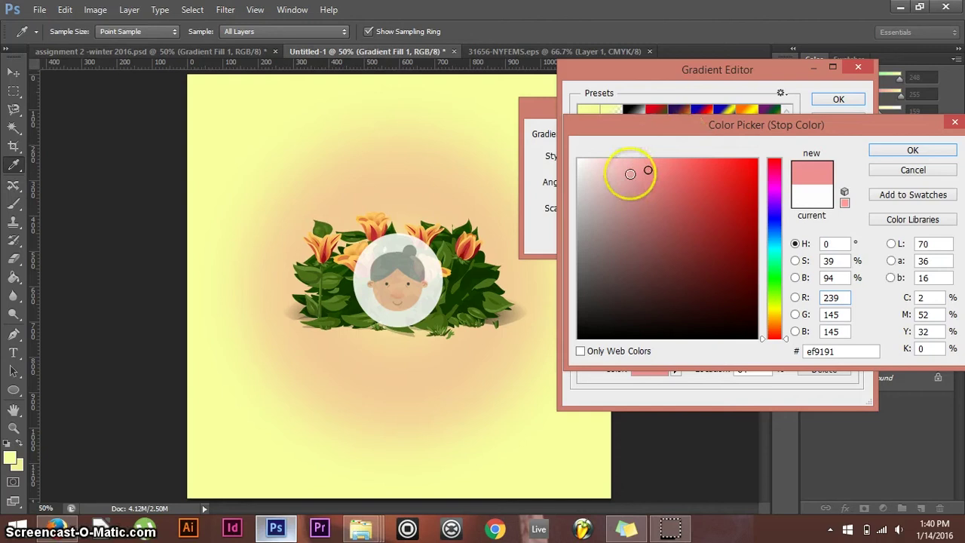
pyautogui.moveTo(623, 168); pyautogui.dragTo(493, 138)
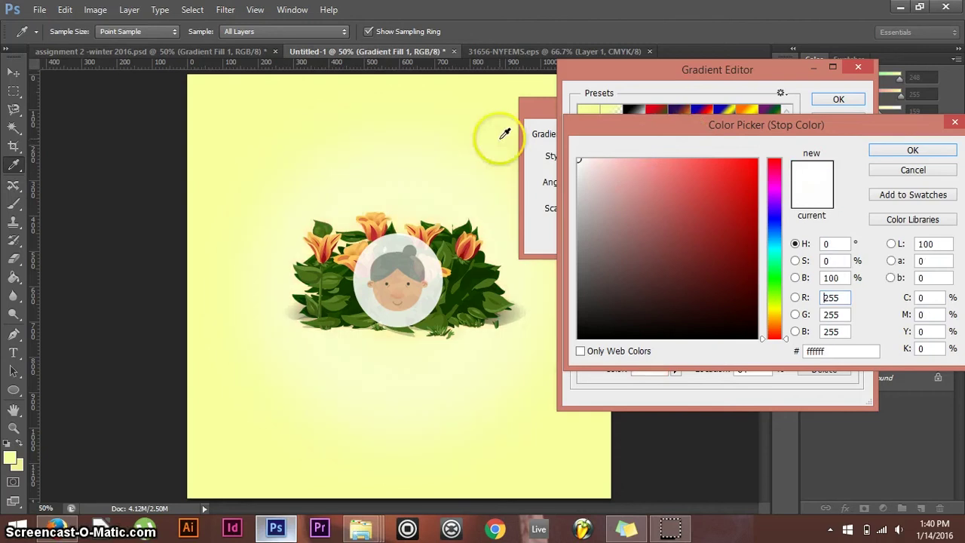
pyautogui.click(912, 150)
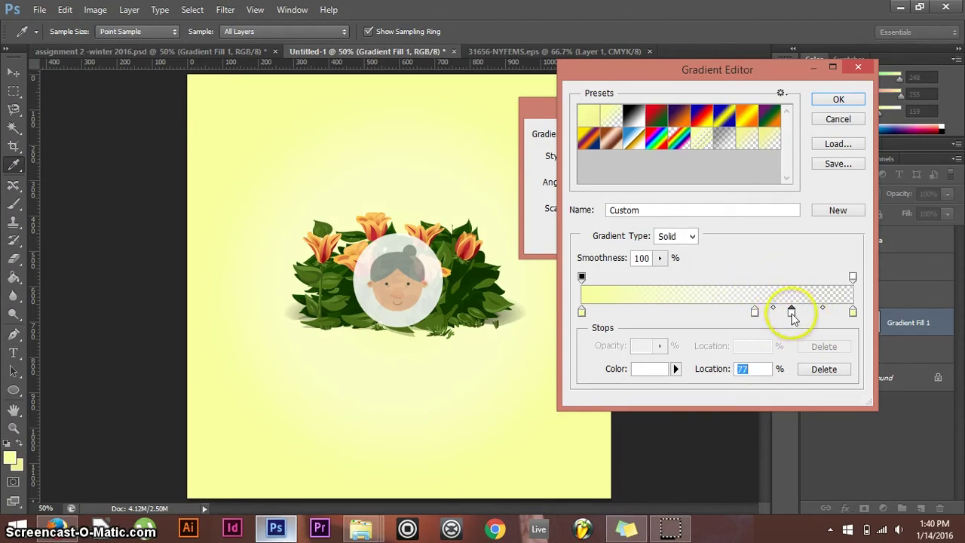
pyautogui.click(822, 368)
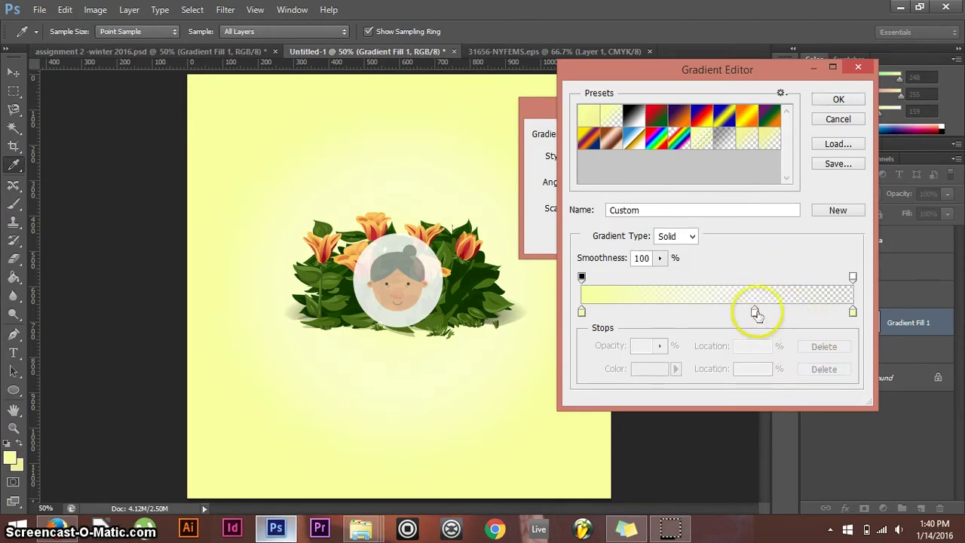
pyautogui.click(839, 97)
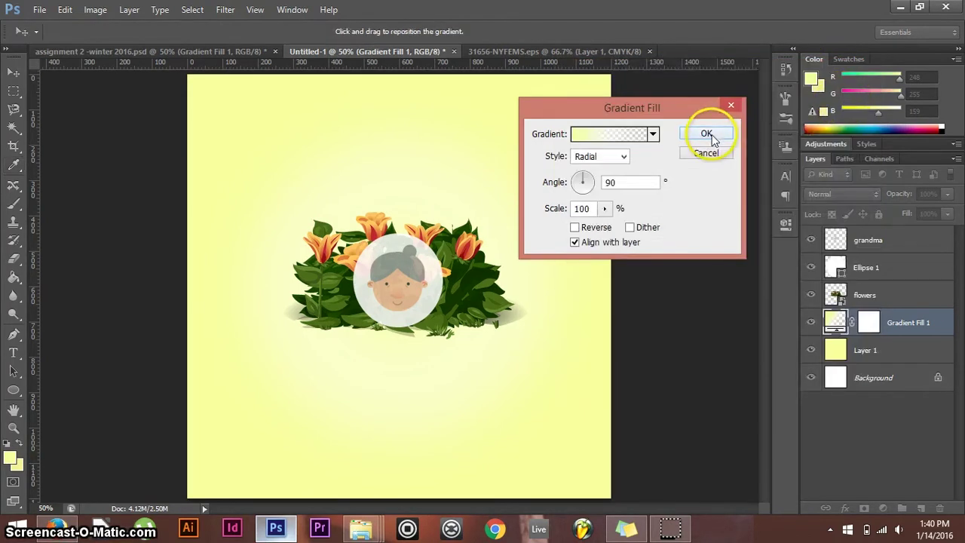
# Try the Angle and Reflected gradient styles, with the gradient angle set to -78.11°
pyautogui.click(623, 156)
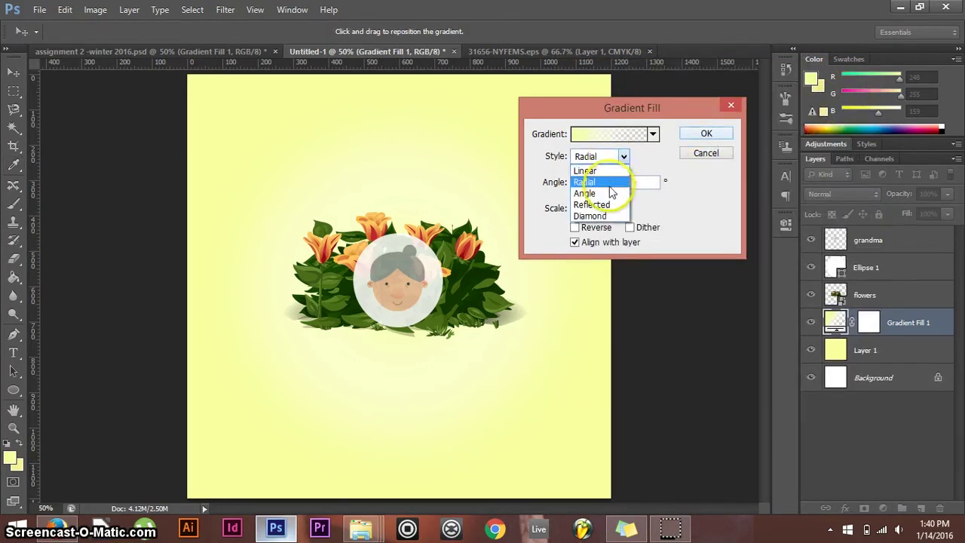
pyautogui.click(609, 194)
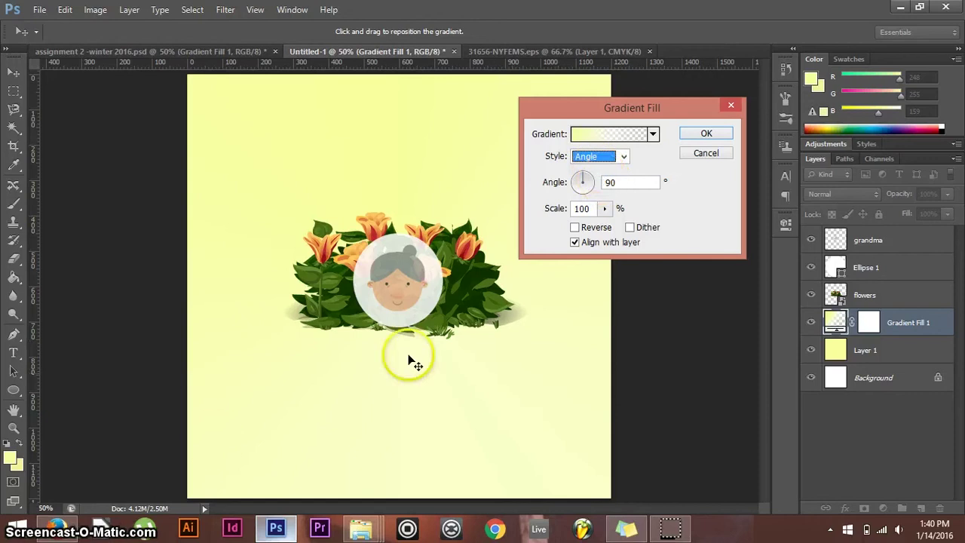
pyautogui.click(575, 175)
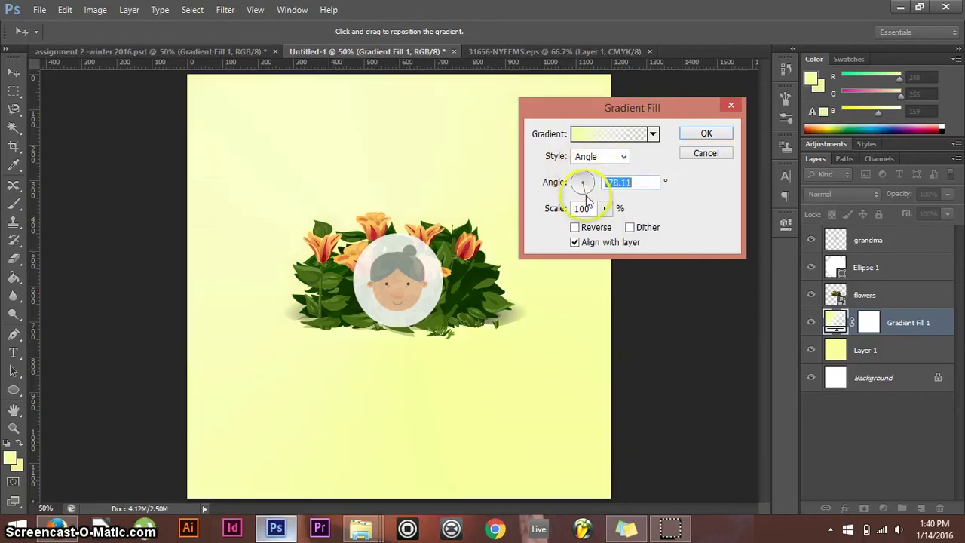
pyautogui.click(601, 158)
pyautogui.click(600, 203)
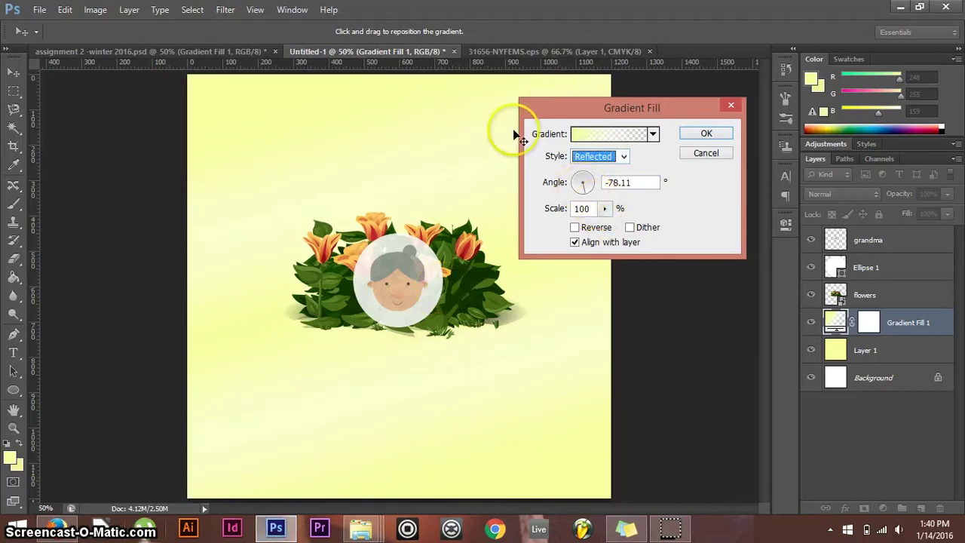
# Return the gradient style to Radial and apply the gradient fill
pyautogui.click(596, 157)
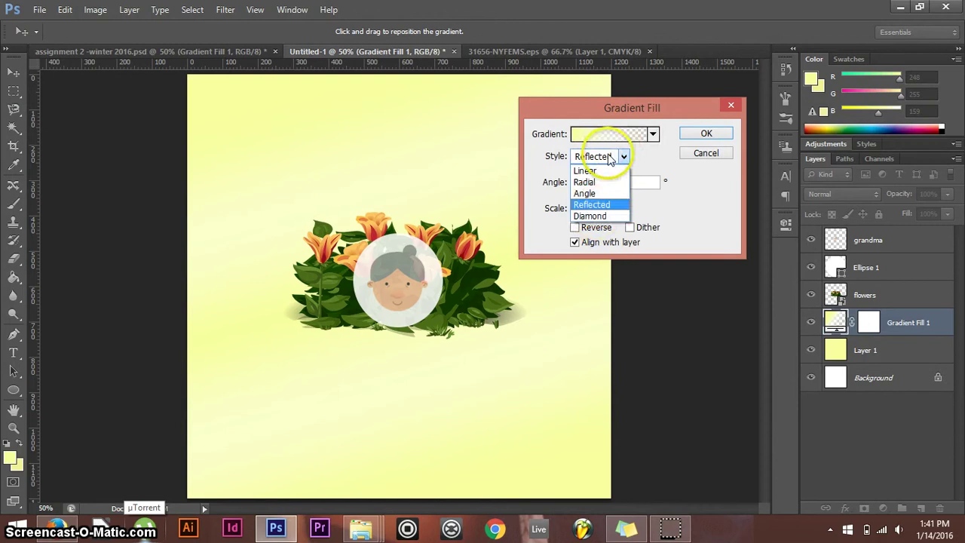
pyautogui.click(609, 159)
pyautogui.click(596, 185)
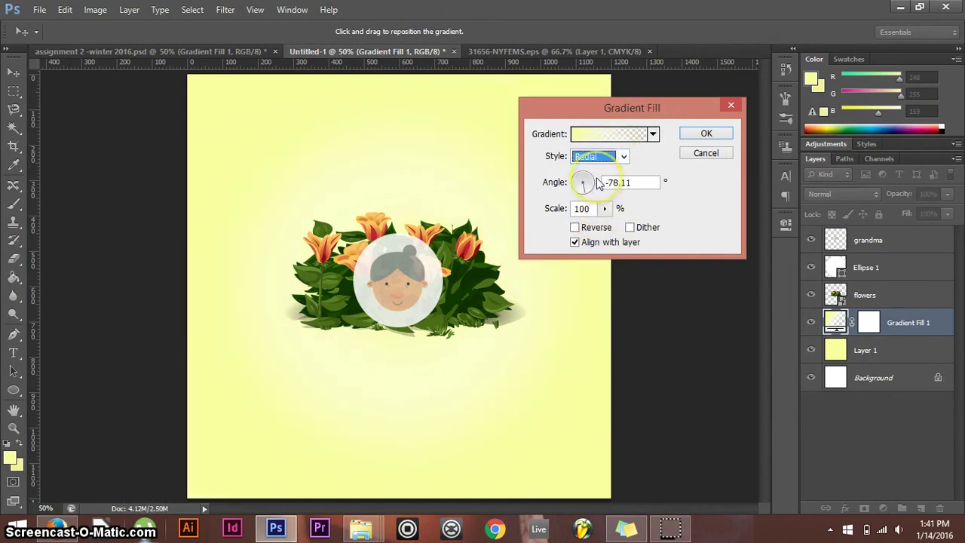
pyautogui.click(709, 134)
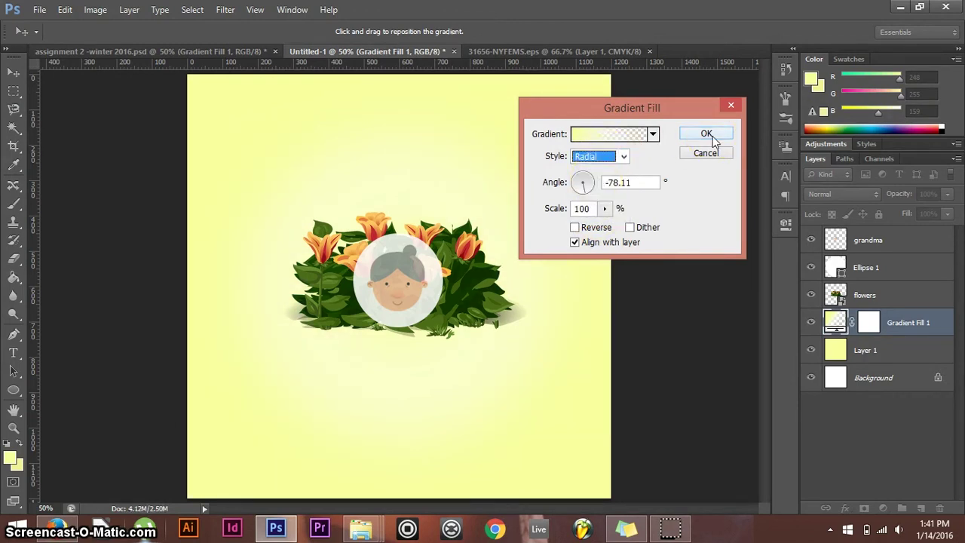
pyautogui.click(708, 135)
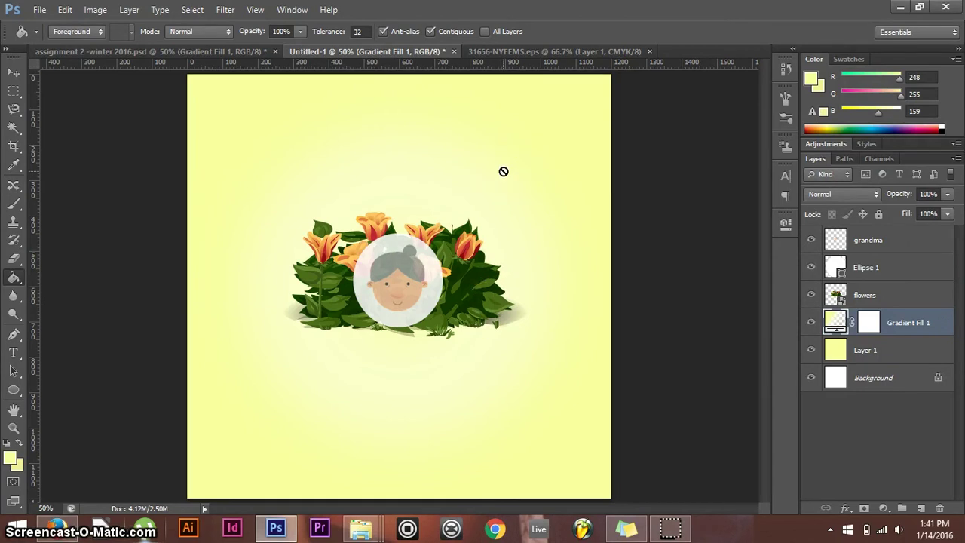
# Add a Levels adjustment layer at the top of the stack, above the grandma layer
pyautogui.click(909, 352)
pyautogui.click(929, 241)
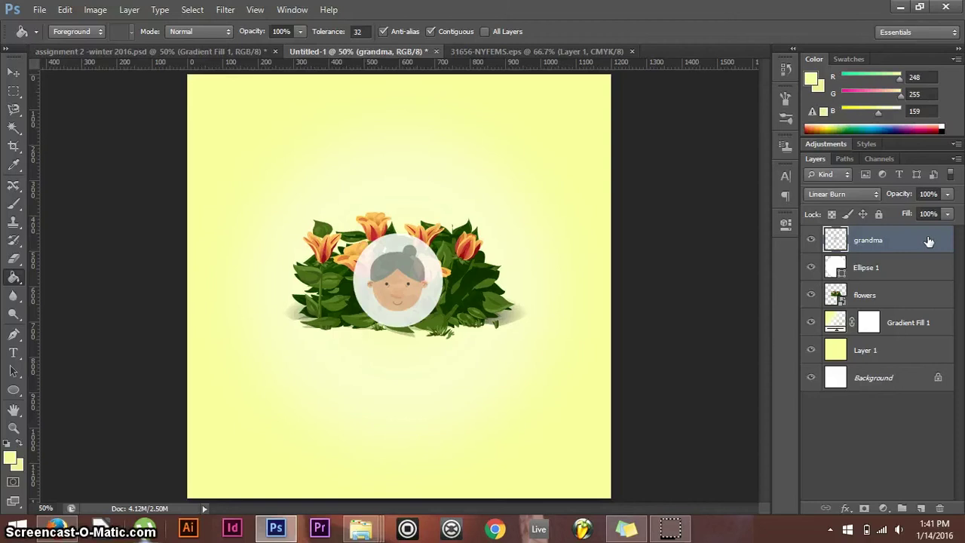
pyautogui.click(884, 510)
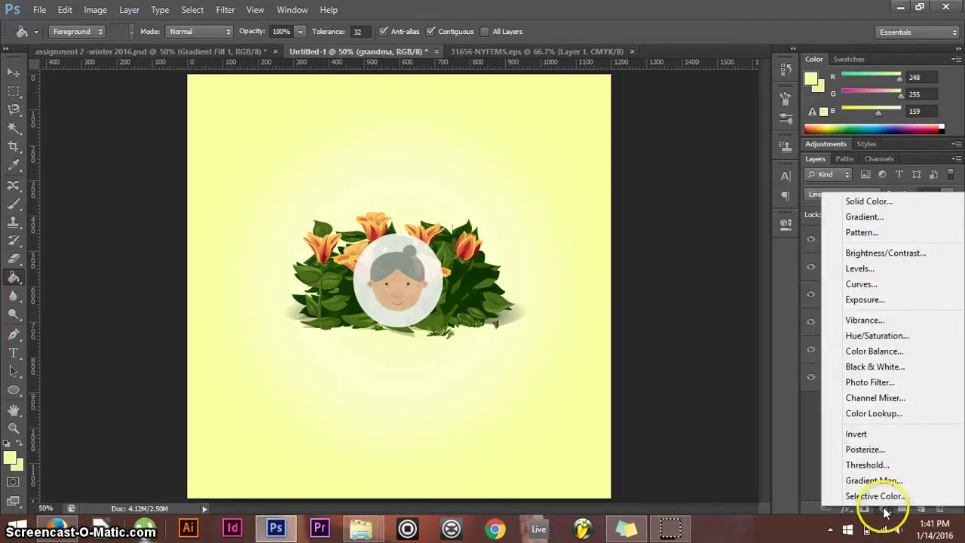
pyautogui.click(892, 271)
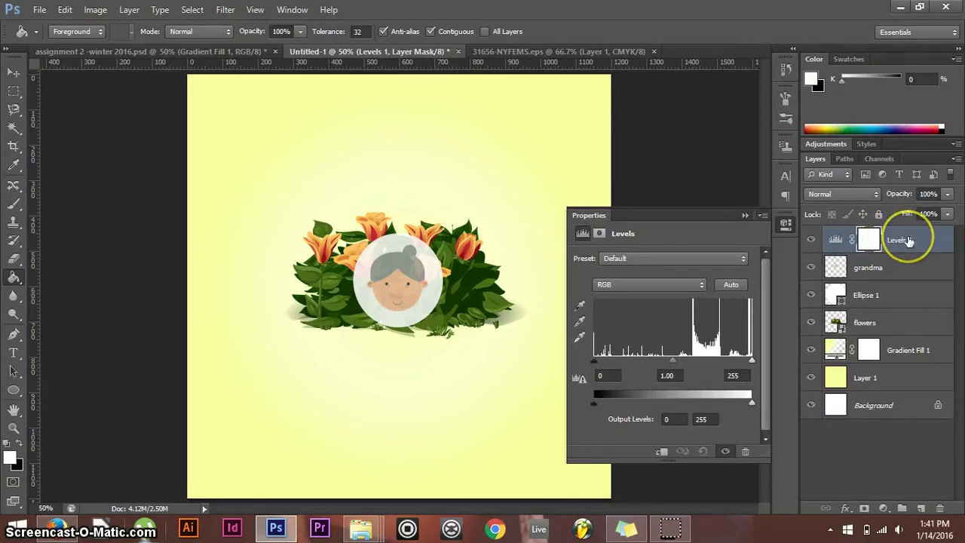
pyautogui.moveTo(909, 239); pyautogui.dragTo(907, 240)
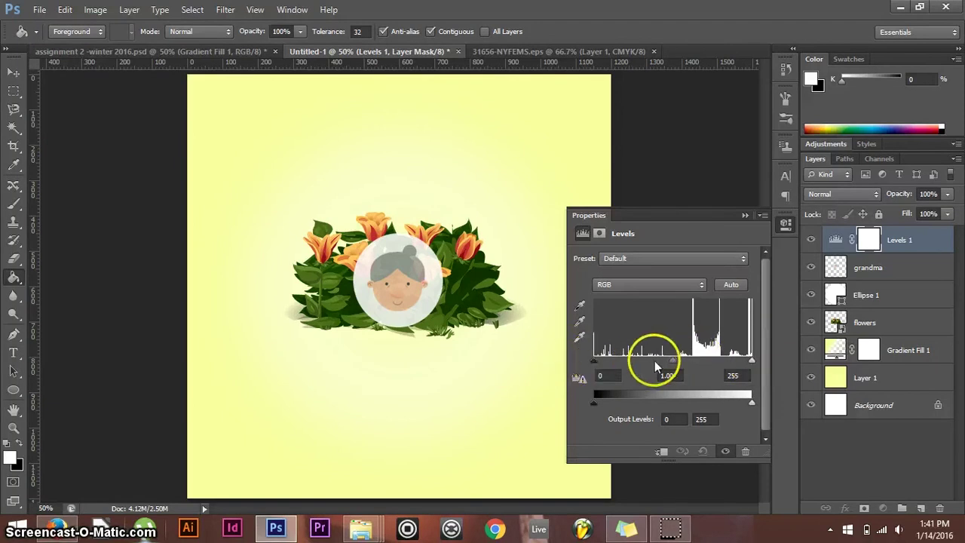
# Set the Levels input values to 47 for shadows, 1.07 for midtones and 253 for highlights
pyautogui.moveTo(592, 362); pyautogui.dragTo(622, 361)
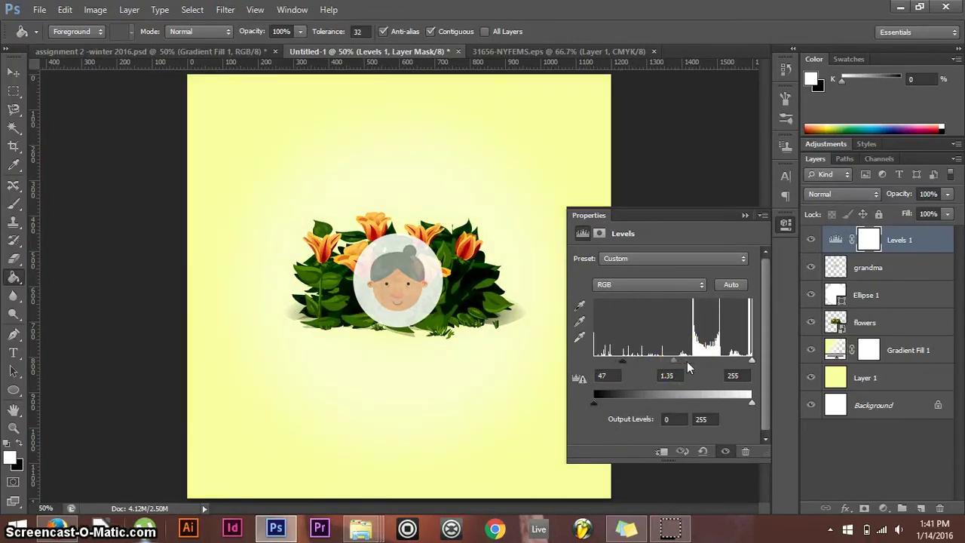
pyautogui.moveTo(687, 362); pyautogui.dragTo(687, 363)
pyautogui.moveTo(752, 360); pyautogui.dragTo(743, 364)
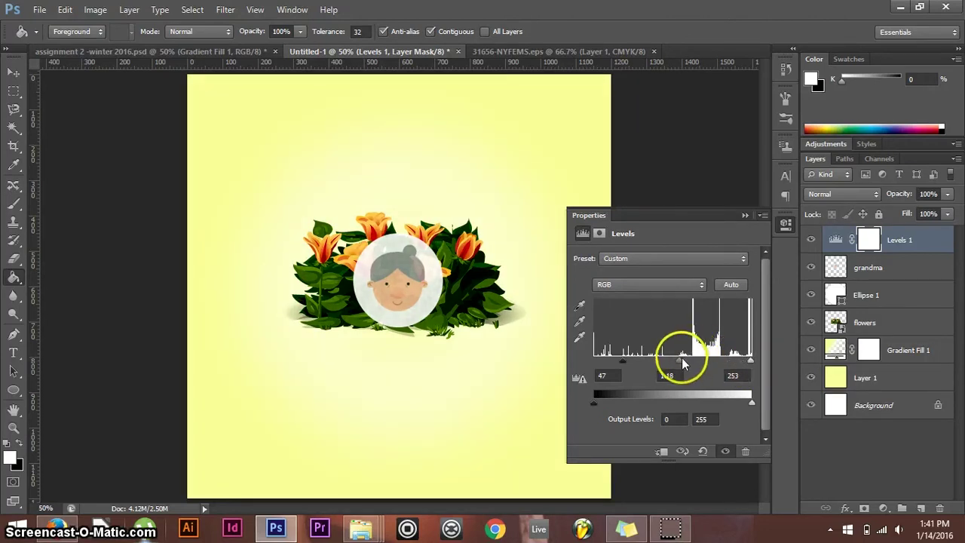
pyautogui.moveTo(682, 365); pyautogui.dragTo(682, 365)
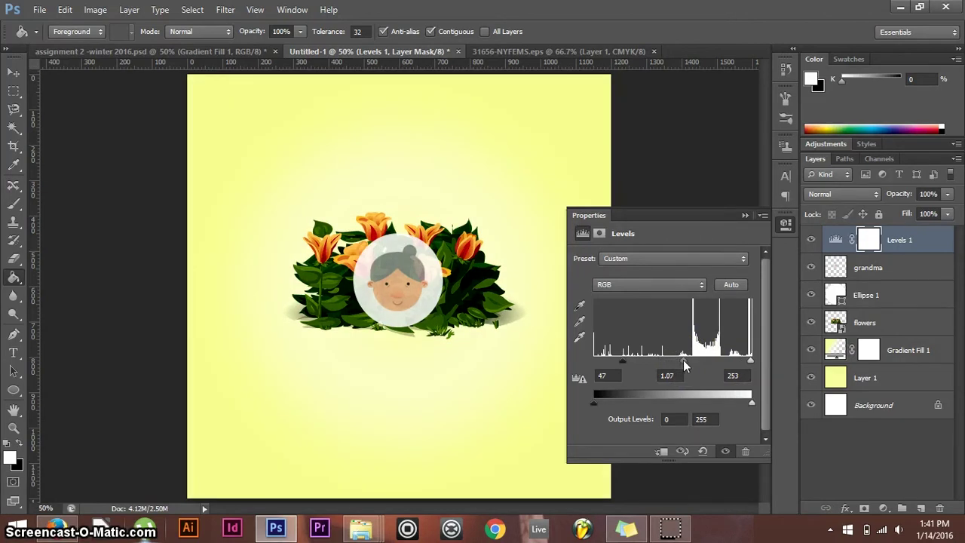
pyautogui.click(745, 216)
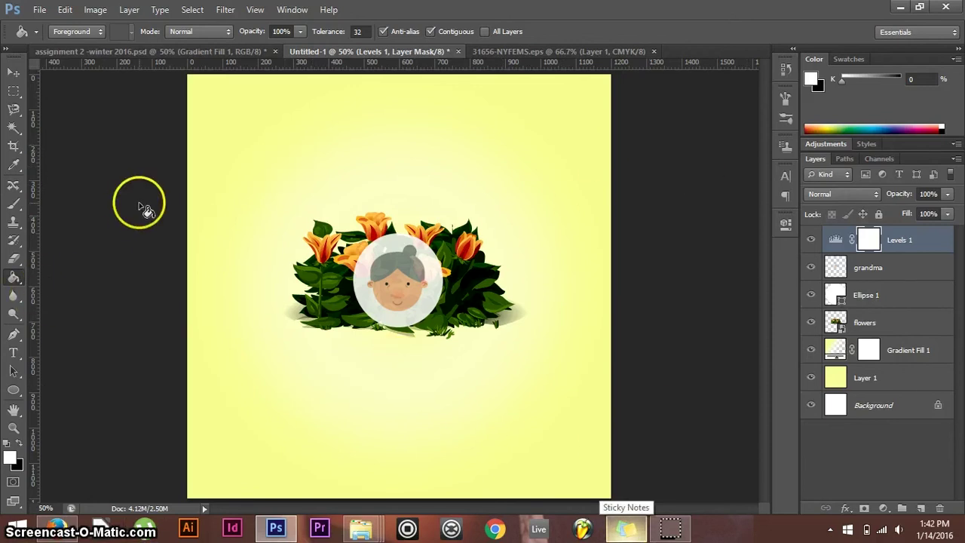
# Draw a paragraph text box just below the flowers and set its text color to black 000000
pyautogui.hotkey('ctrl', ';')
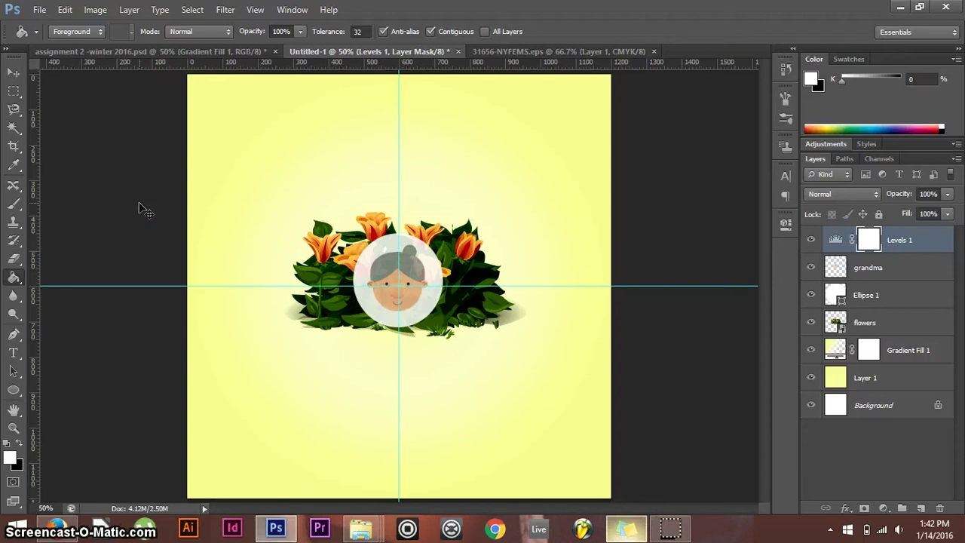
pyautogui.hotkey('ctrl', ';')
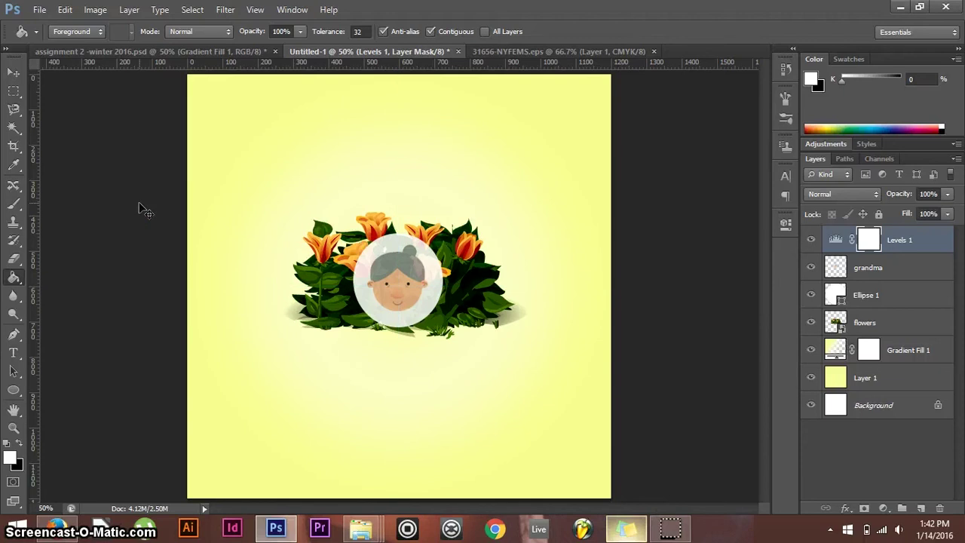
pyautogui.click(13, 352)
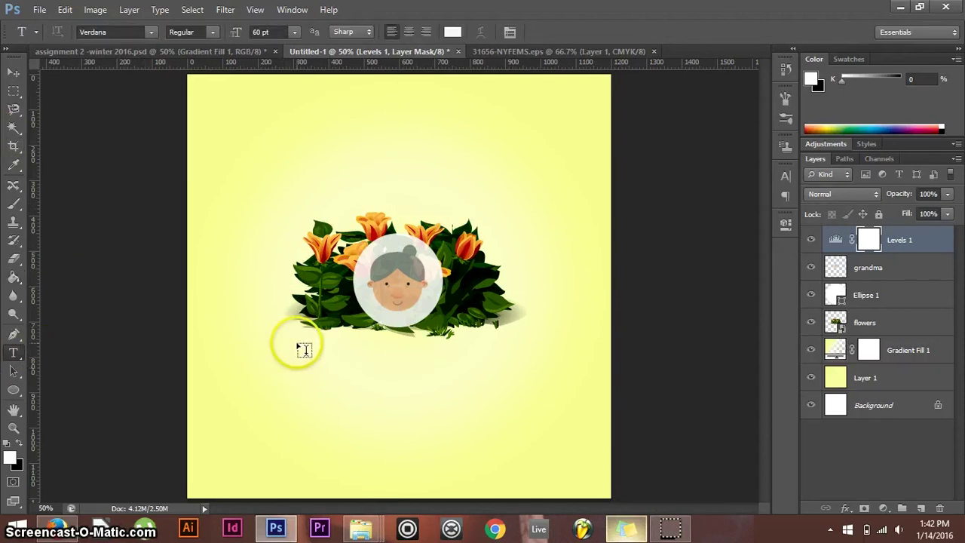
pyautogui.moveTo(293, 340); pyautogui.dragTo(516, 396)
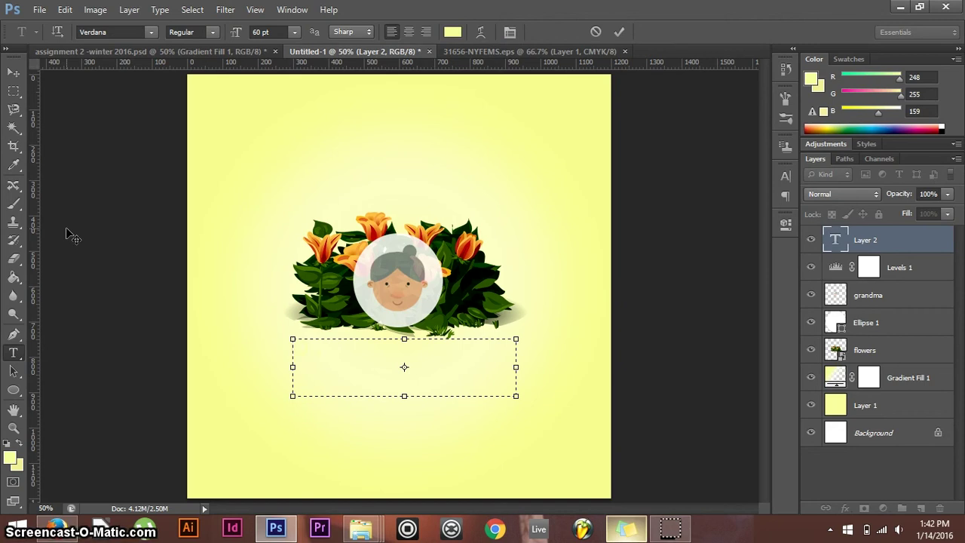
pyautogui.click(453, 31)
pyautogui.moveTo(606, 194); pyautogui.dragTo(547, 457)
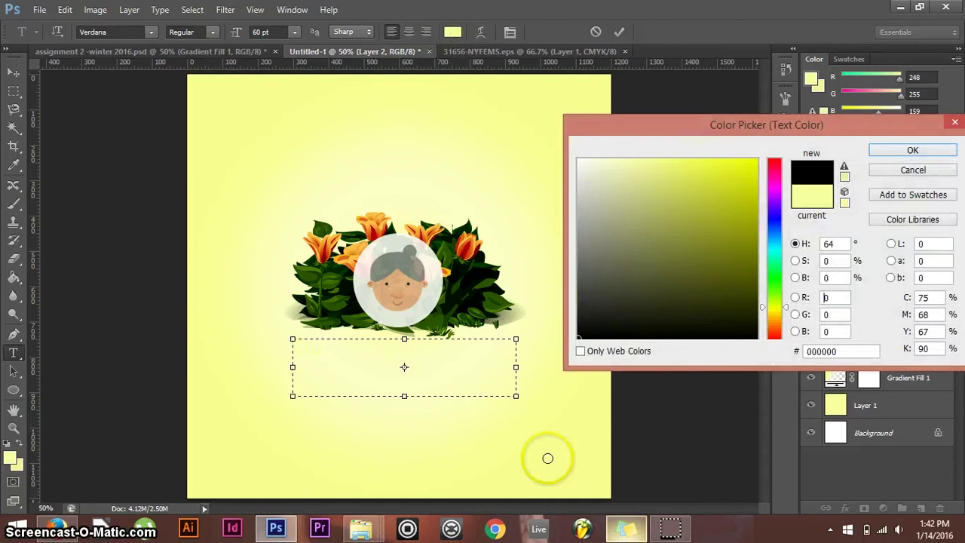
pyautogui.click(913, 151)
# Enter "Our elderly deserve more than just a" in the text box below the flowers
pyautogui.click(369, 348)
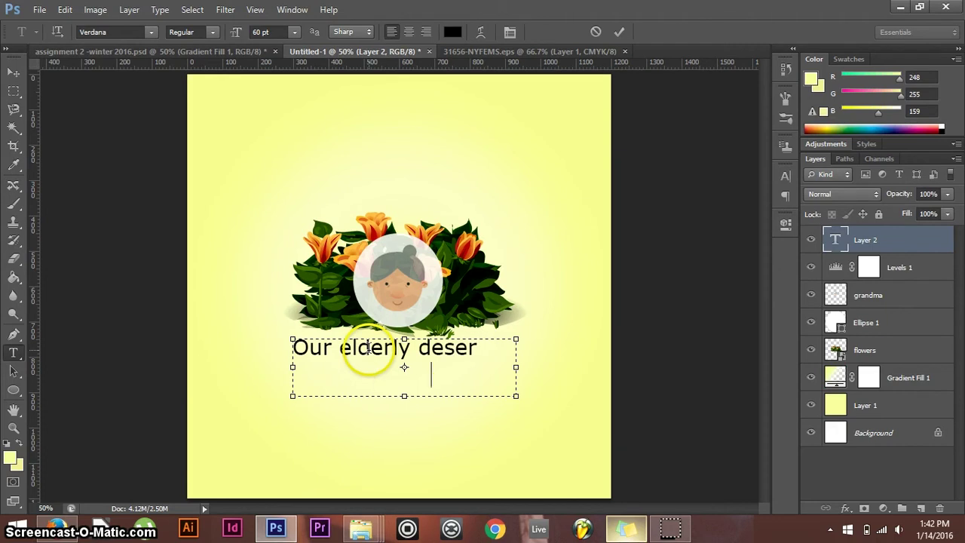
pyautogui.press('BackSpace')
pyautogui.press('BackSpace')
pyautogui.press('BackSpace')
pyautogui.press('BackSpace')
pyautogui.press('BackSpace')
pyautogui.press('BackSpace')
pyautogui.press('BackSpace')
pyautogui.press('BackSpace')
pyautogui.press('BackSpace')
pyautogui.press('BackSpace')
pyautogui.press('BackSpace')
pyautogui.press('BackSpace')
pyautogui.write('ve more than just a')
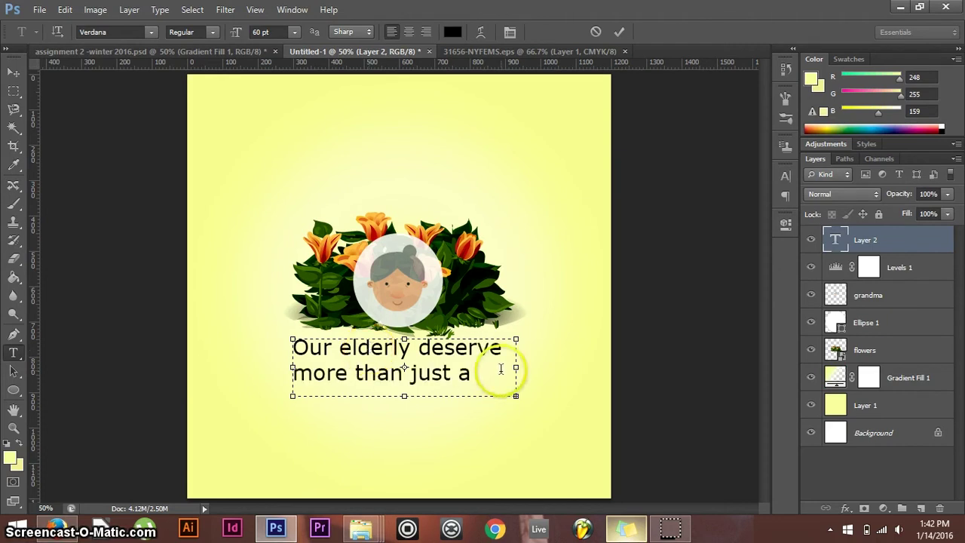
# Enlarge the text box to about 728 × 211 px and try to remove the stray period before "more"
pyautogui.moveTo(514, 396); pyautogui.dragTo(550, 414)
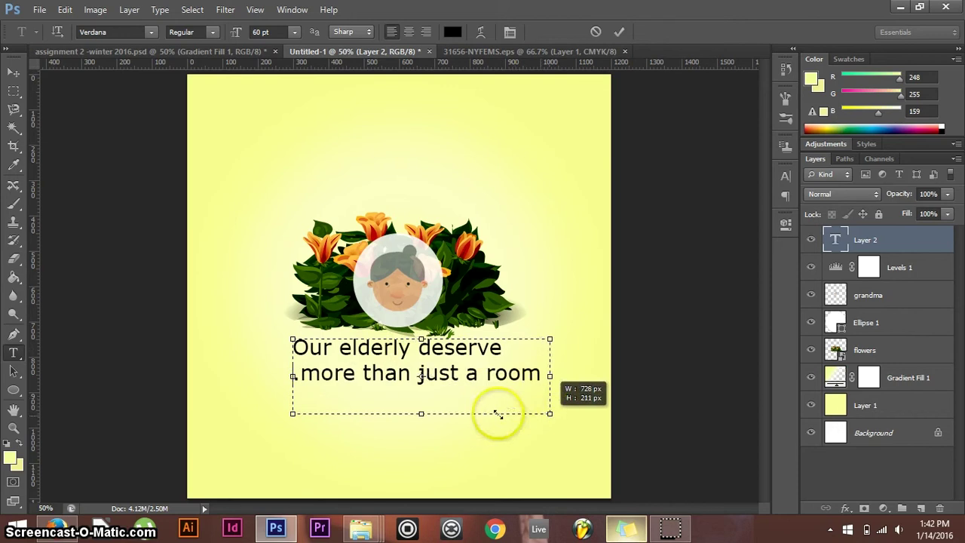
pyautogui.tripleClick(295, 368)
pyautogui.click(295, 369)
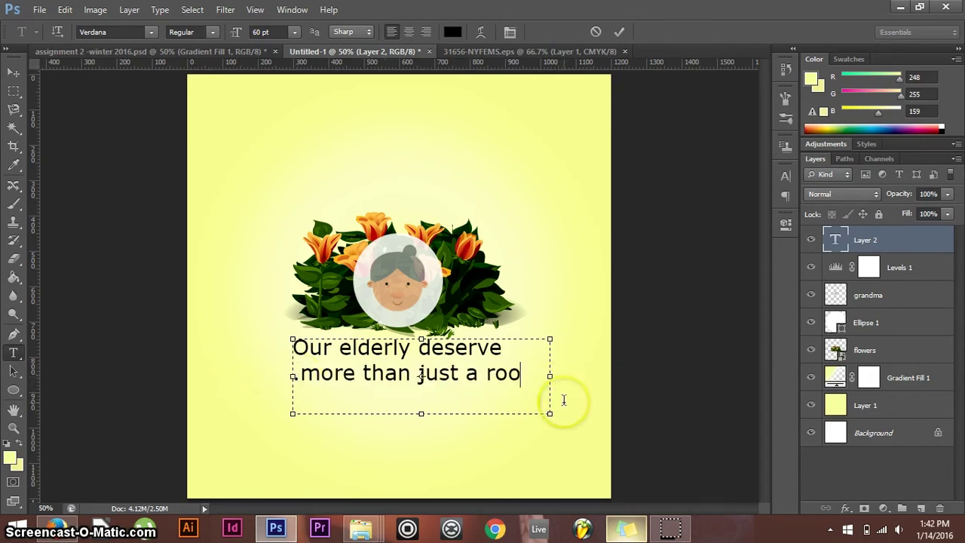
# Replace all the text in the box with "Our elderly deserve more than just a room"
pyautogui.hotkey('ctrl', 'a')
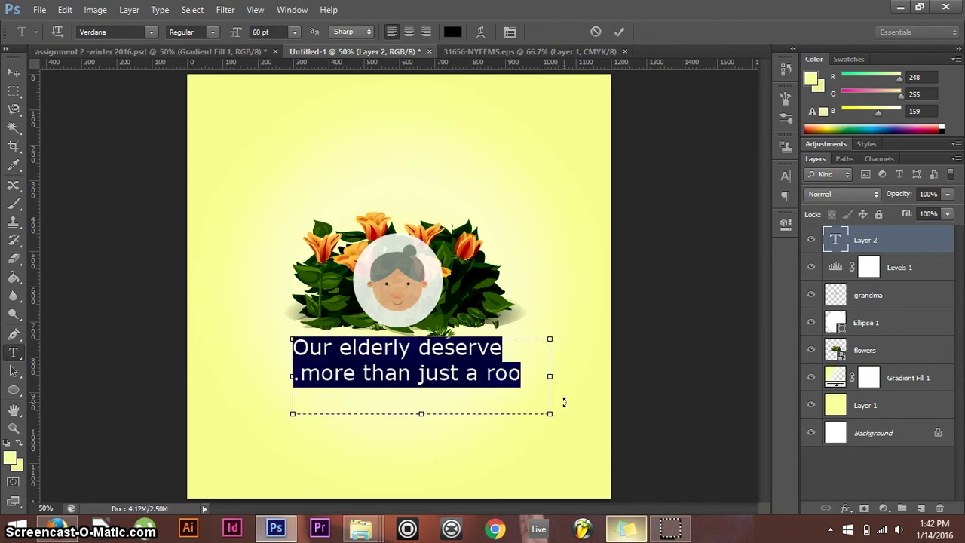
pyautogui.write('O')
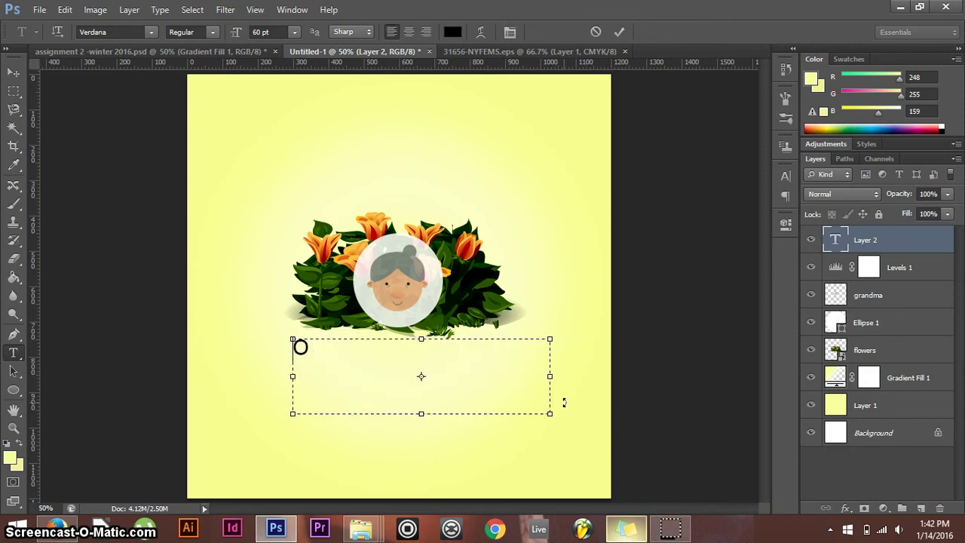
pyautogui.write('nlur elderly de')
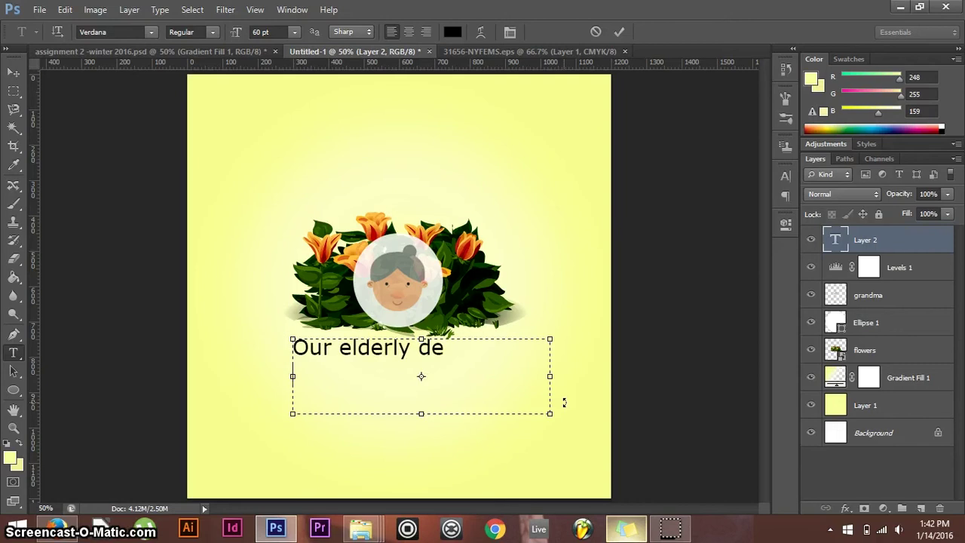
pyautogui.write('serve more than just a room')
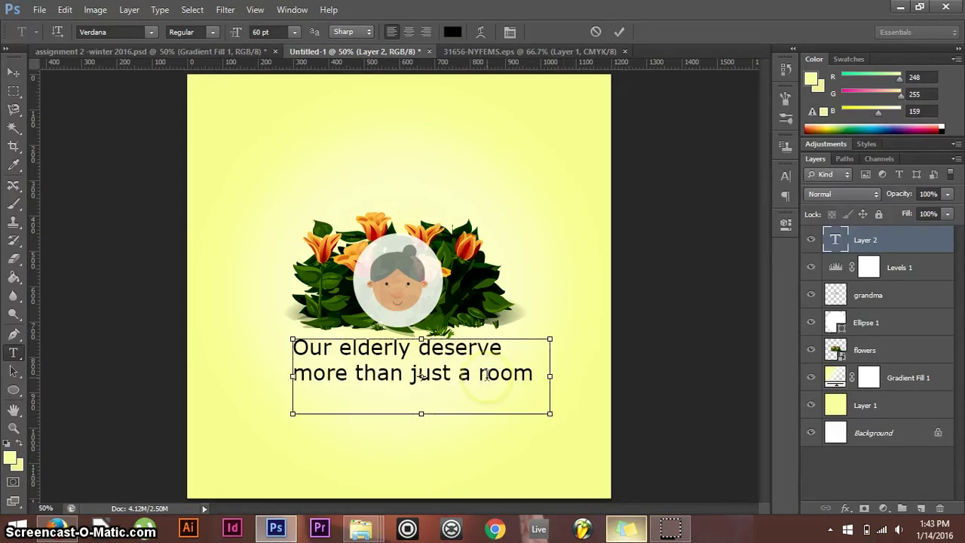
# Change the font of the whole slogan to Georgia
pyautogui.hotkey('ctrl', 'a')
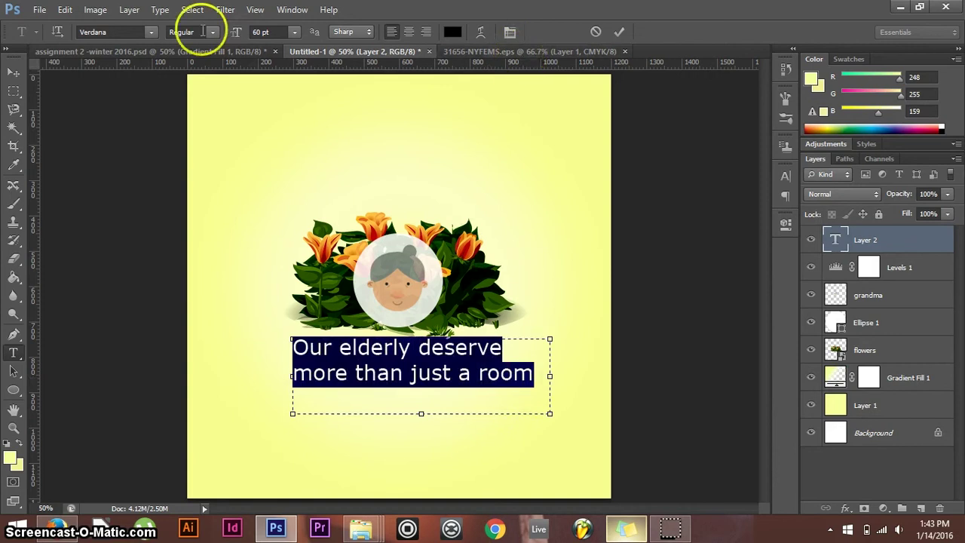
pyautogui.click(154, 33)
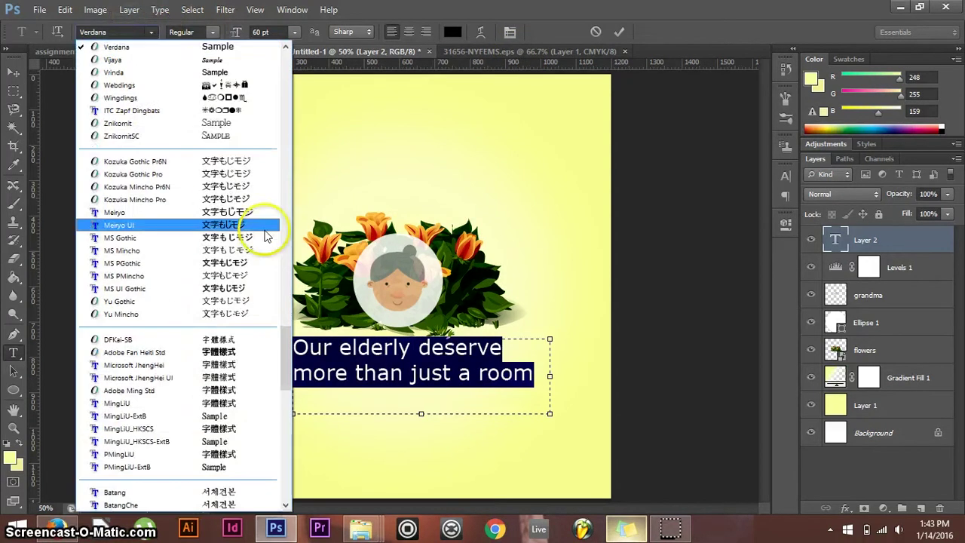
pyautogui.scroll(15, 181, 184)
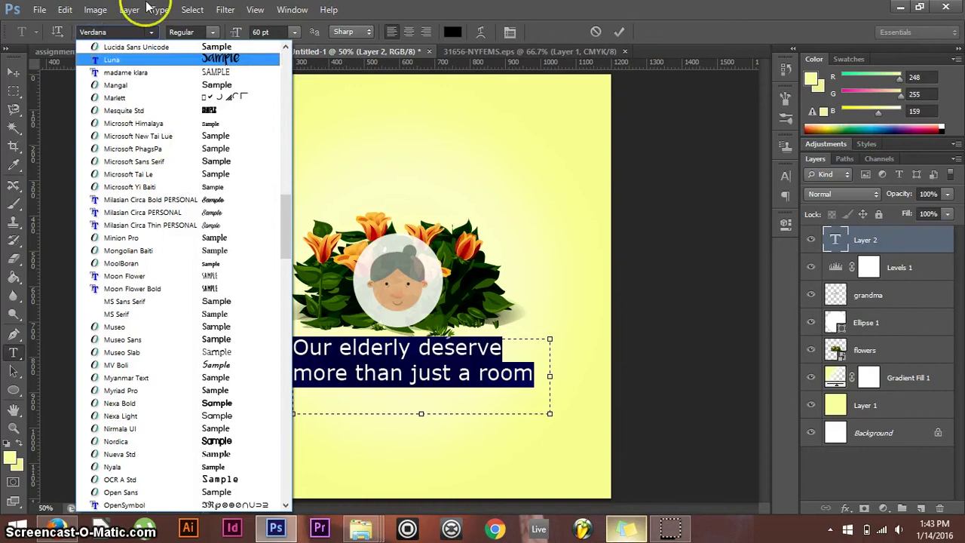
pyautogui.click(110, 32)
pyautogui.click(75, 33)
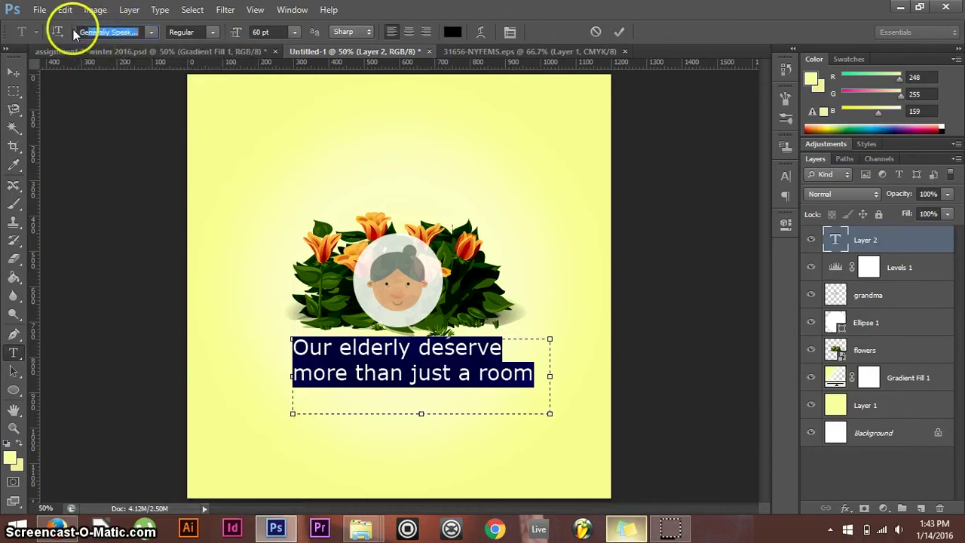
pyautogui.press('Return')
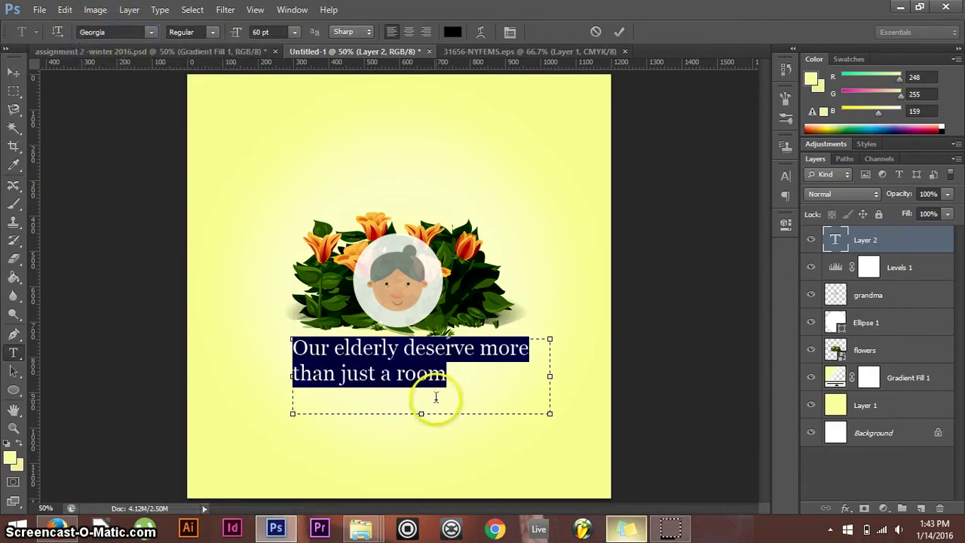
# Narrow the slogan's text box so the first line ends at "deserve" and center-align the text
pyautogui.moveTo(550, 413); pyautogui.dragTo(508, 403)
pyautogui.click(408, 31)
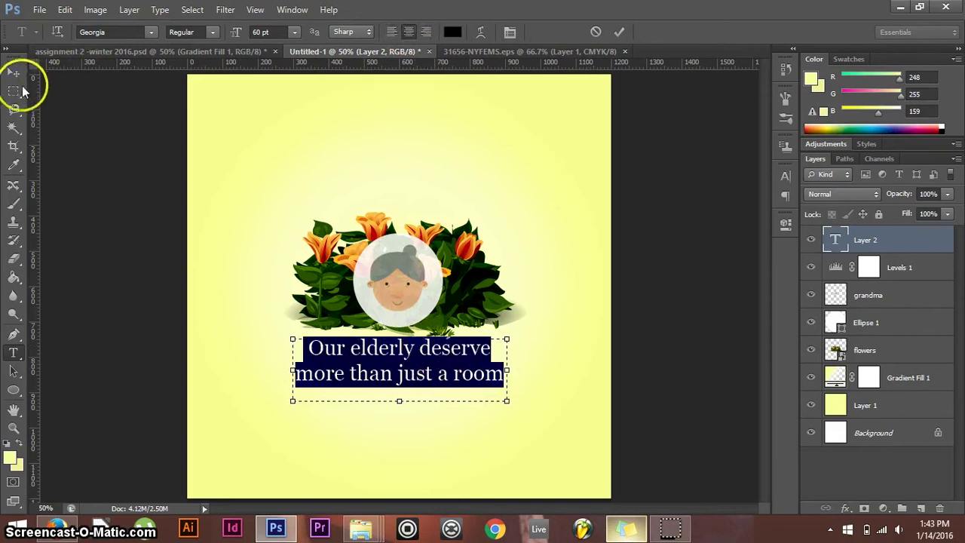
# Move the slogan slightly down and nudge it left to center it beneath the flowers
pyautogui.click(15, 73)
pyautogui.moveTo(417, 374); pyautogui.dragTo(427, 380)
pyautogui.press('Left')
pyautogui.press('Left')
pyautogui.press('Left')
pyautogui.press('Left')
pyautogui.press('Left')
pyautogui.press('Left')
pyautogui.press('Left')
pyautogui.press('Left')
pyautogui.press('Left')
pyautogui.press('Left')
pyautogui.press('Left')
pyautogui.press('Left')
pyautogui.press('Left')
pyautogui.press('Left')
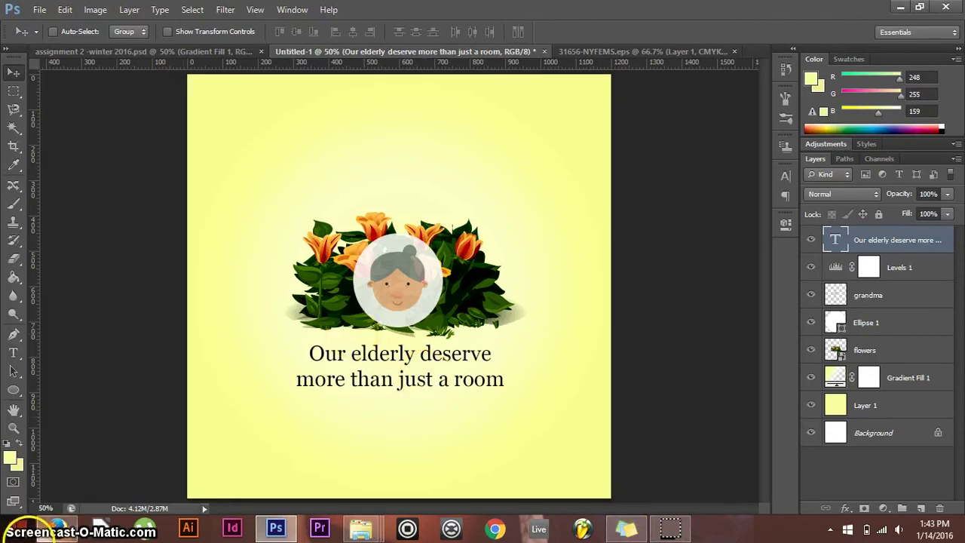
# Switch to the Adobe Color page in the browser, copy the blue swatch's HEX code 5252BF, and return to Photoshop
pyautogui.click(53, 532)
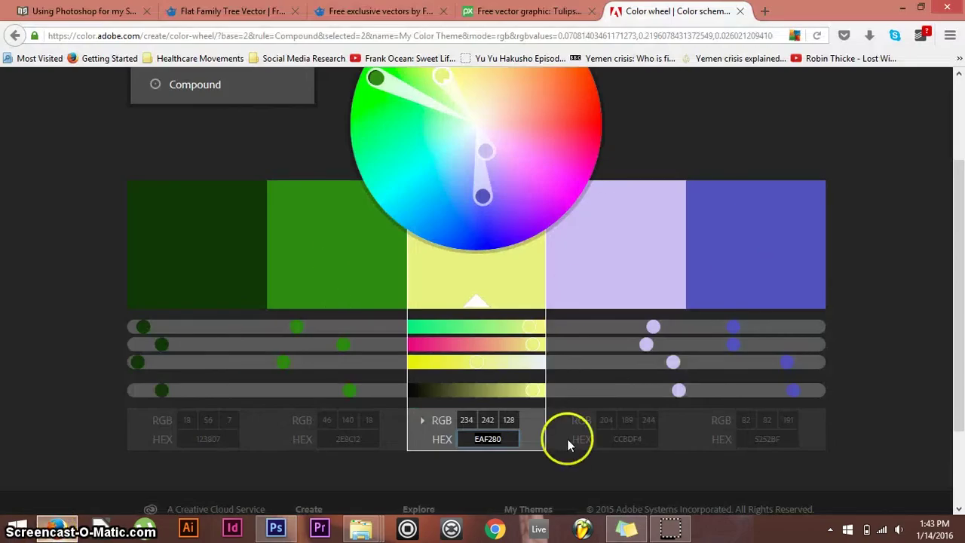
pyautogui.click(785, 438)
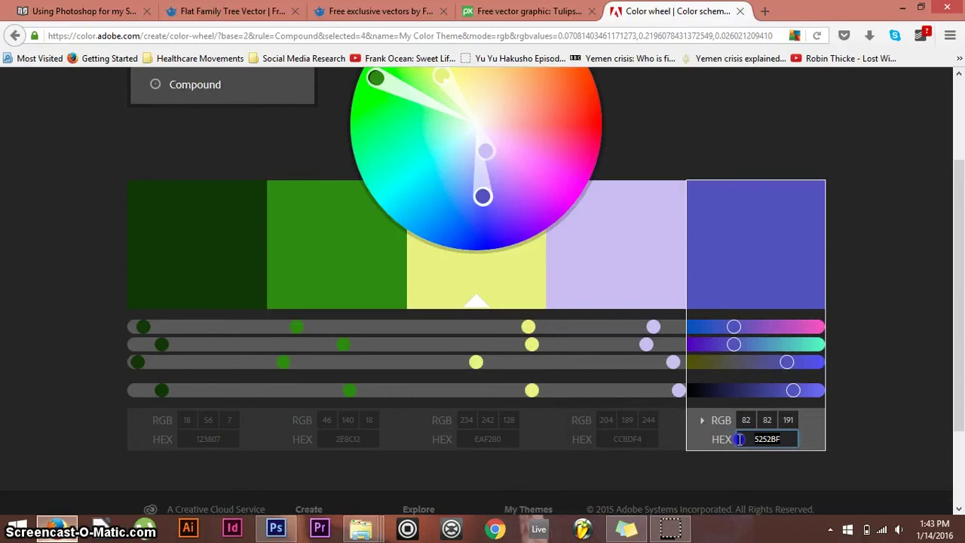
pyautogui.click(278, 528)
# Set the text color of the whole slogan to 5252bf and commit the edit
pyautogui.press('t')
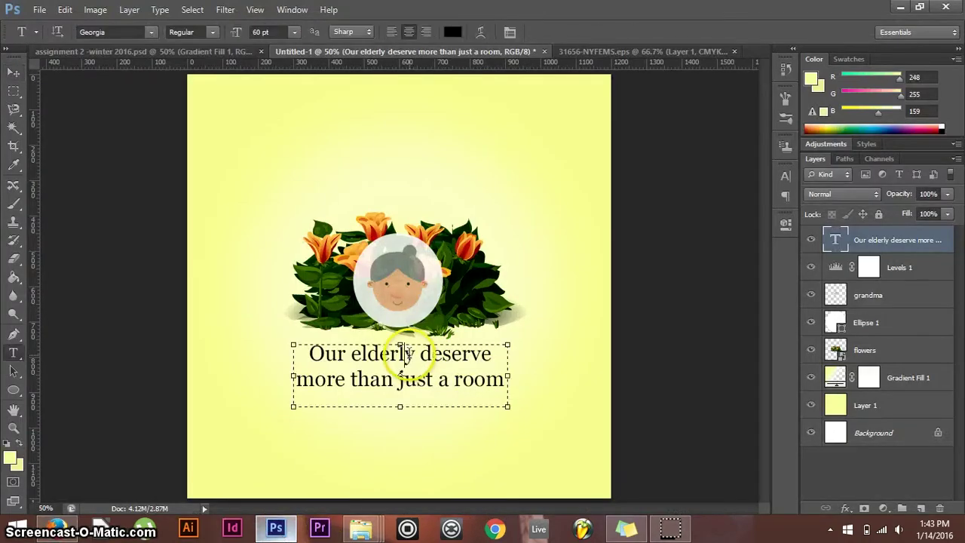
pyautogui.click(405, 355)
pyautogui.hotkey('ctrl', 'a')
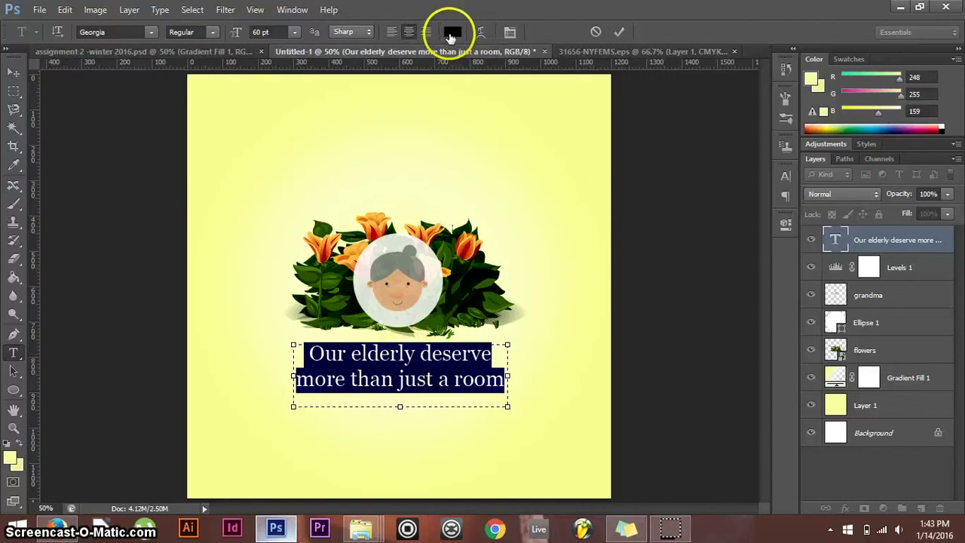
pyautogui.click(450, 34)
pyautogui.click(853, 350)
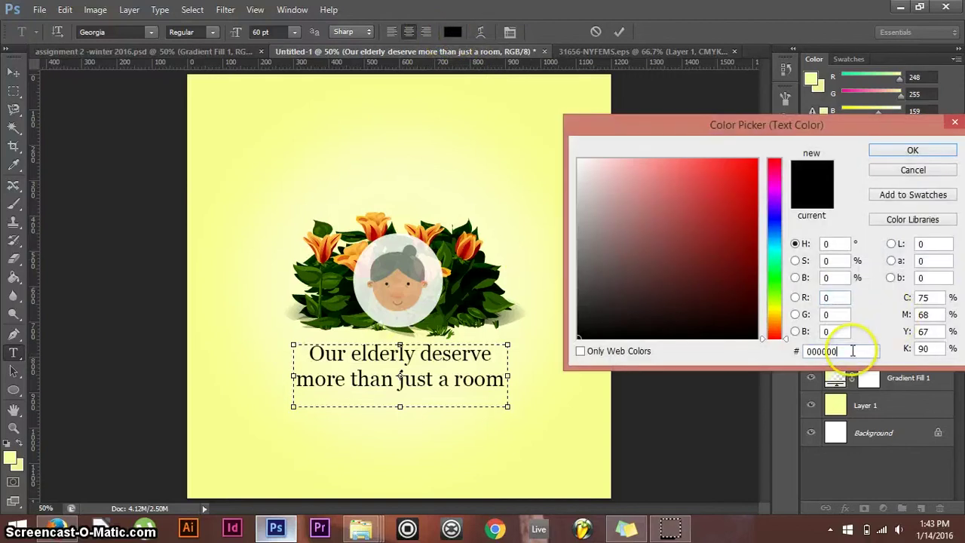
pyautogui.moveTo(853, 351); pyautogui.dragTo(795, 351)
pyautogui.write('5252bf')
pyautogui.press('Return')
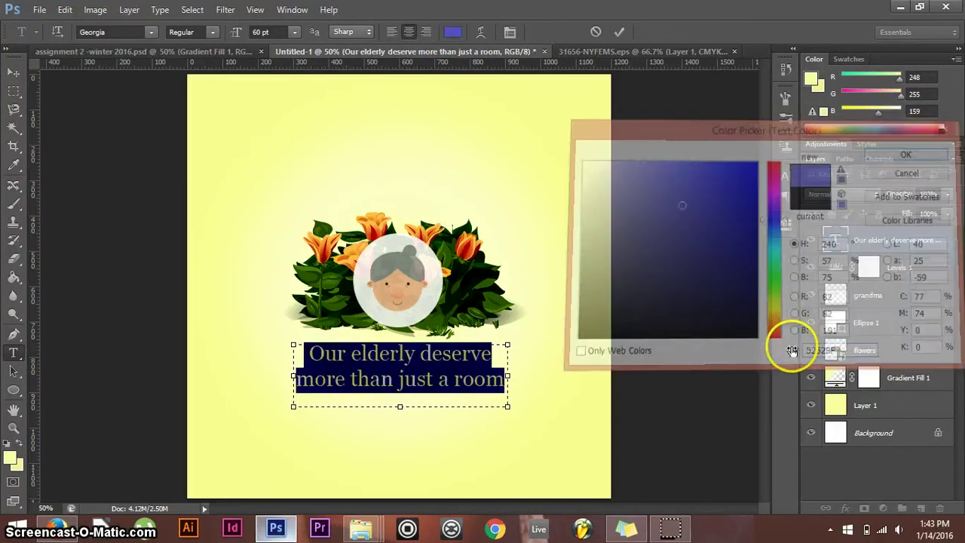
pyautogui.click(13, 72)
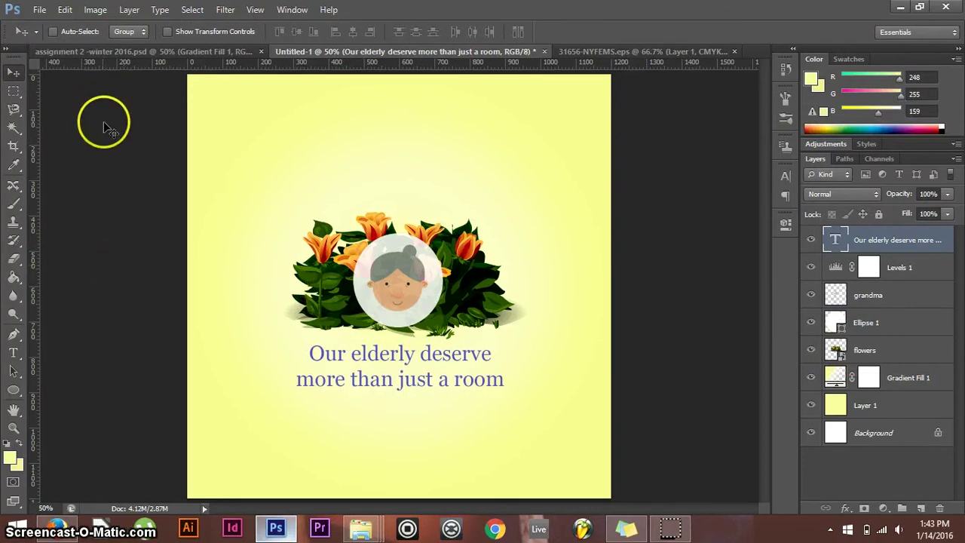
# Reopen the slogan for editing and look through its available font styles and font sizes
pyautogui.press('t')
pyautogui.click(421, 351)
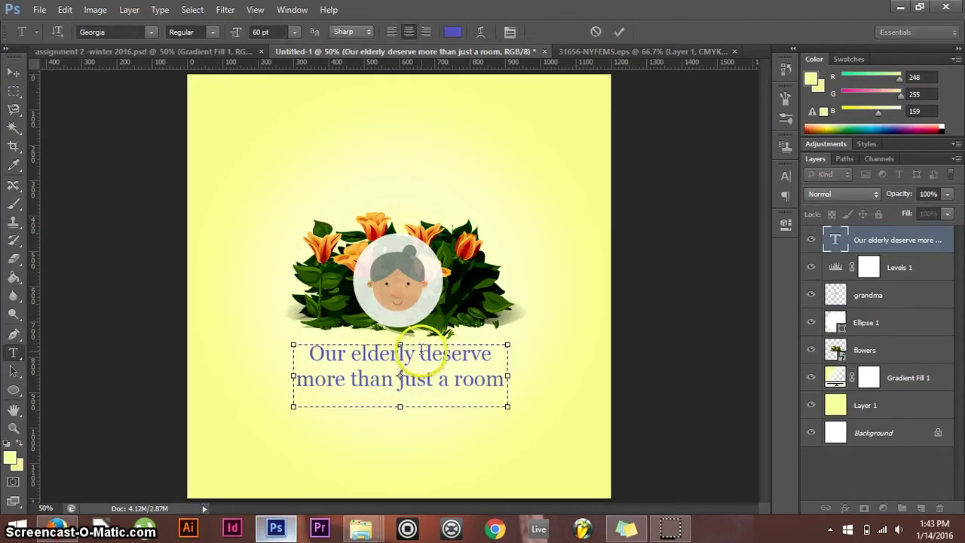
pyautogui.click(151, 31)
pyautogui.click(151, 31)
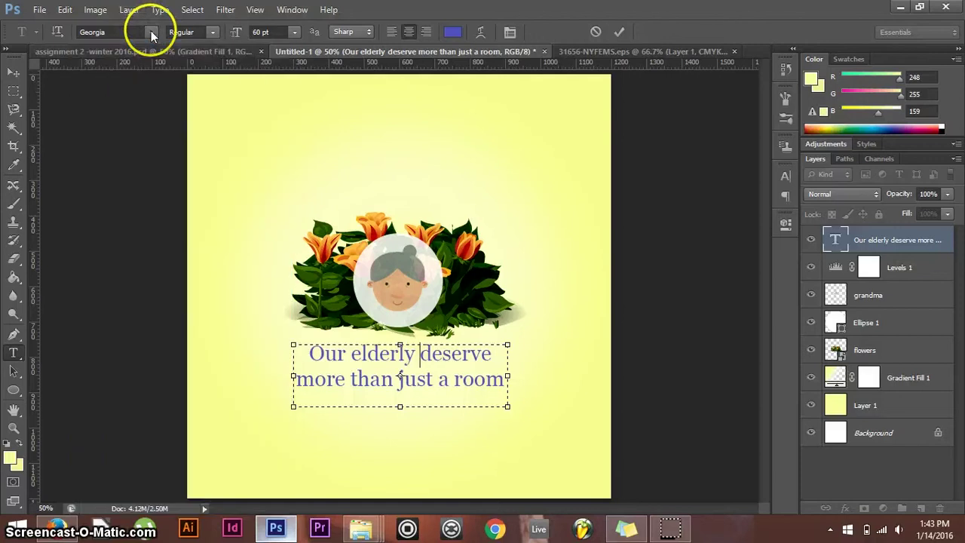
pyautogui.click(213, 36)
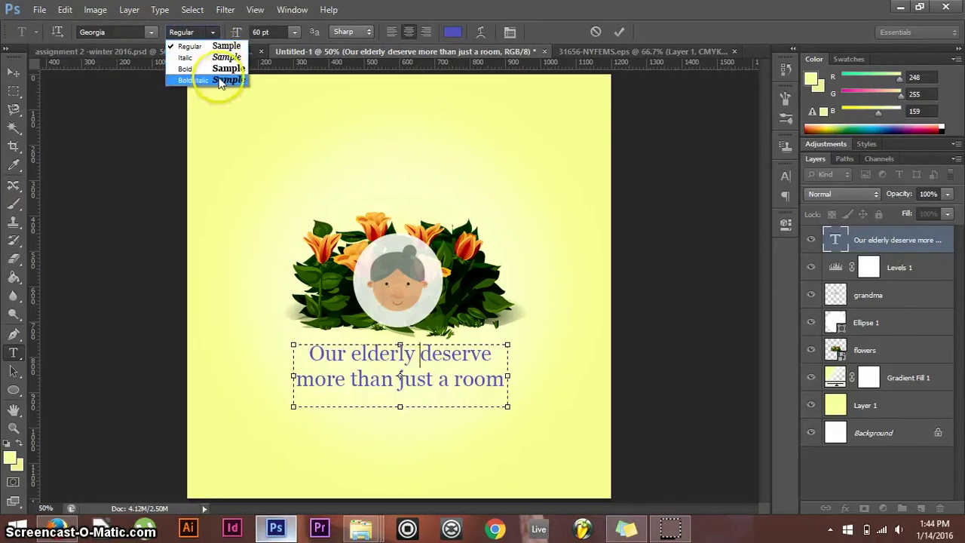
pyautogui.click(295, 32)
pyautogui.click(295, 31)
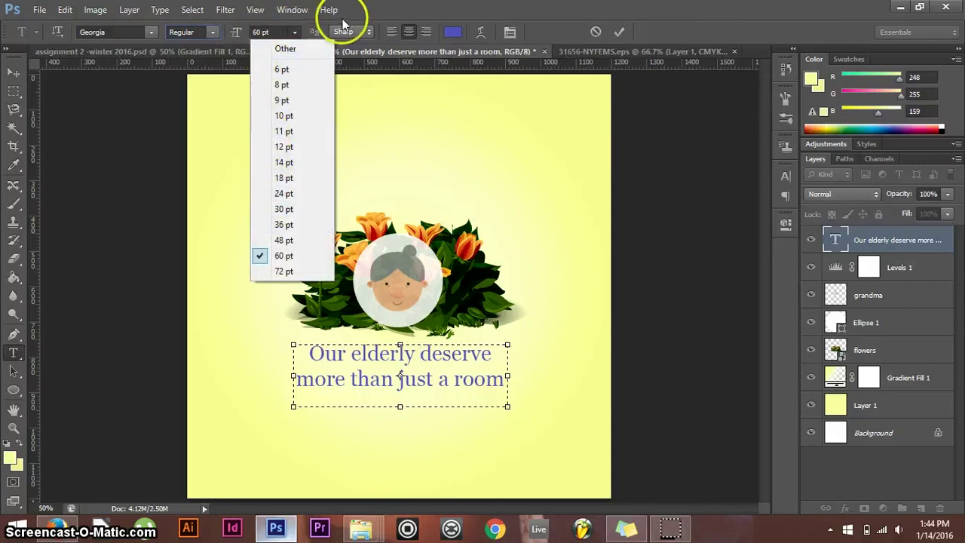
pyautogui.click(400, 9)
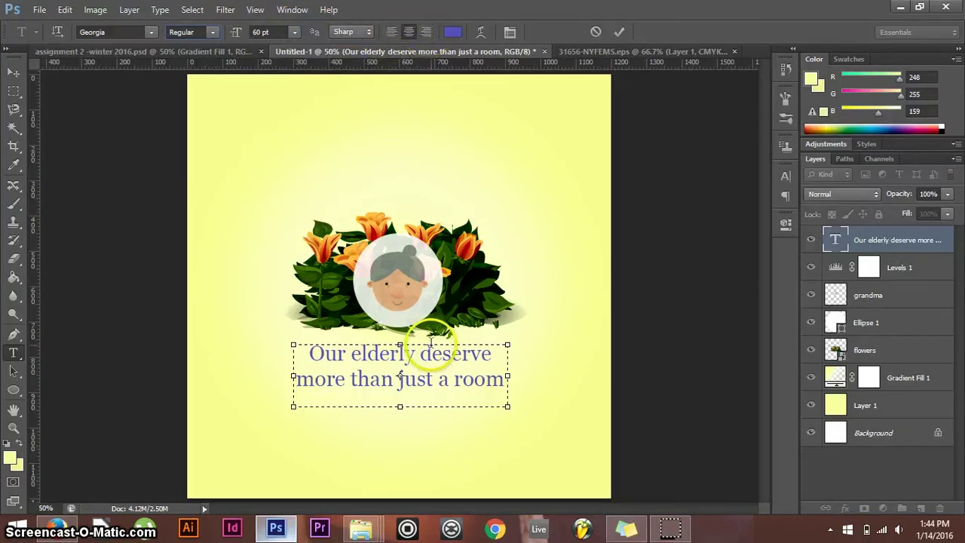
# Try a tracking of 25 on the whole slogan, and settle on a tracking of 10
pyautogui.hotkey('ctrl', 'a')
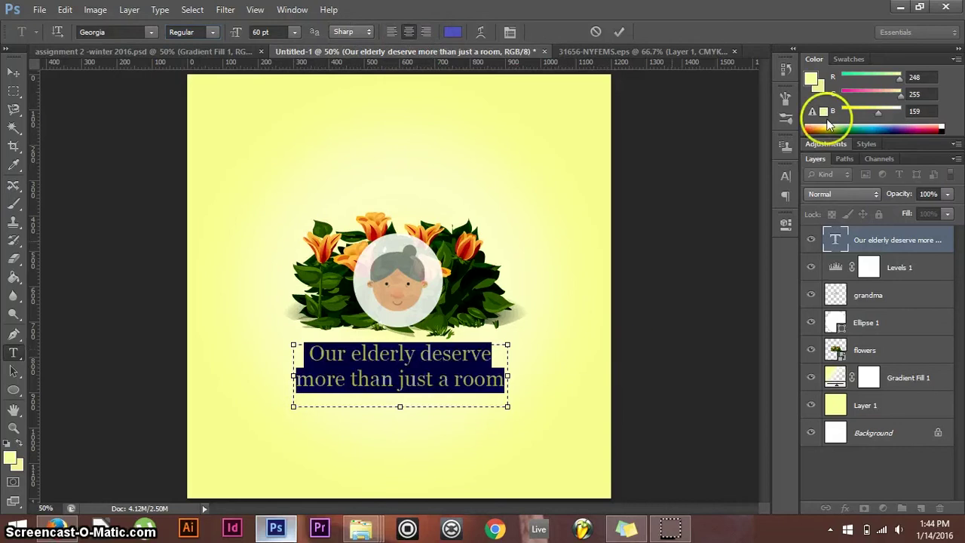
pyautogui.click(784, 177)
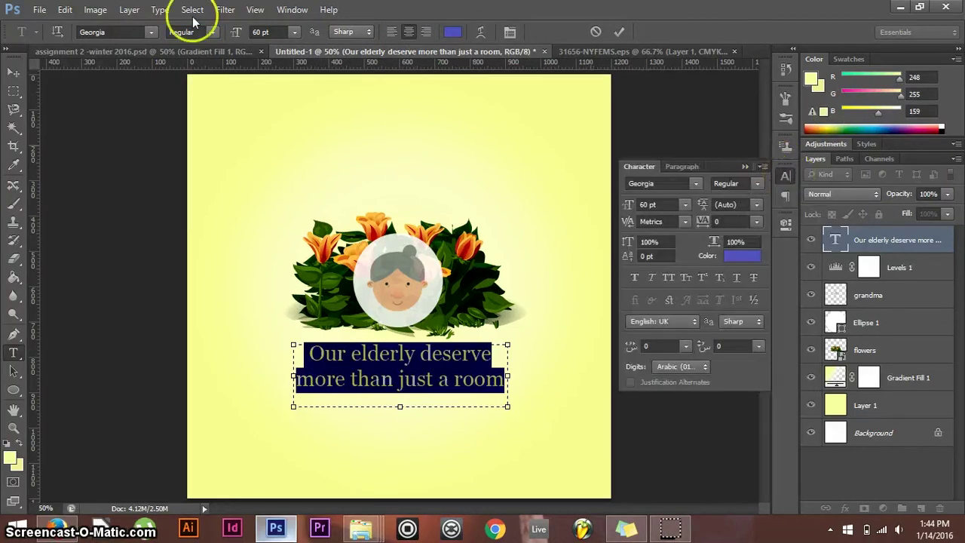
pyautogui.click(305, 11)
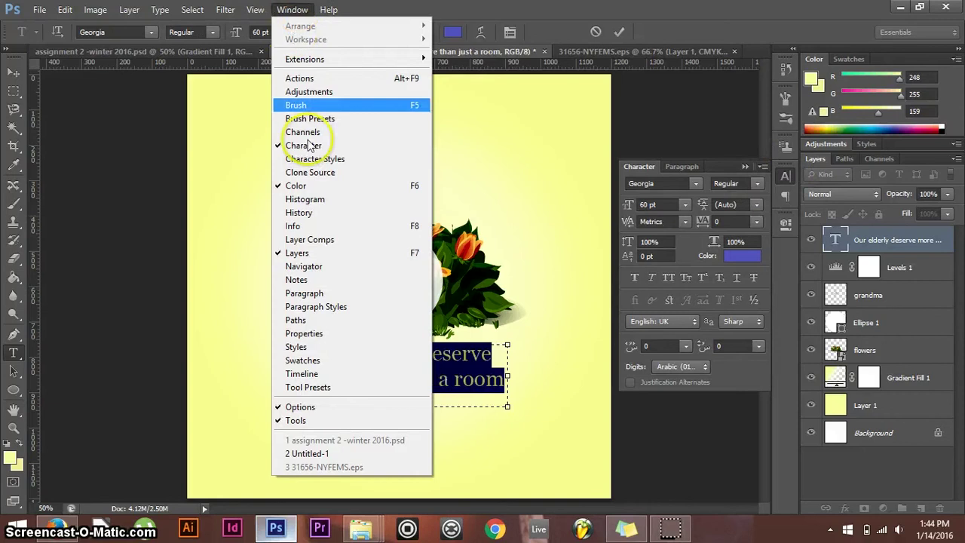
pyautogui.click(722, 165)
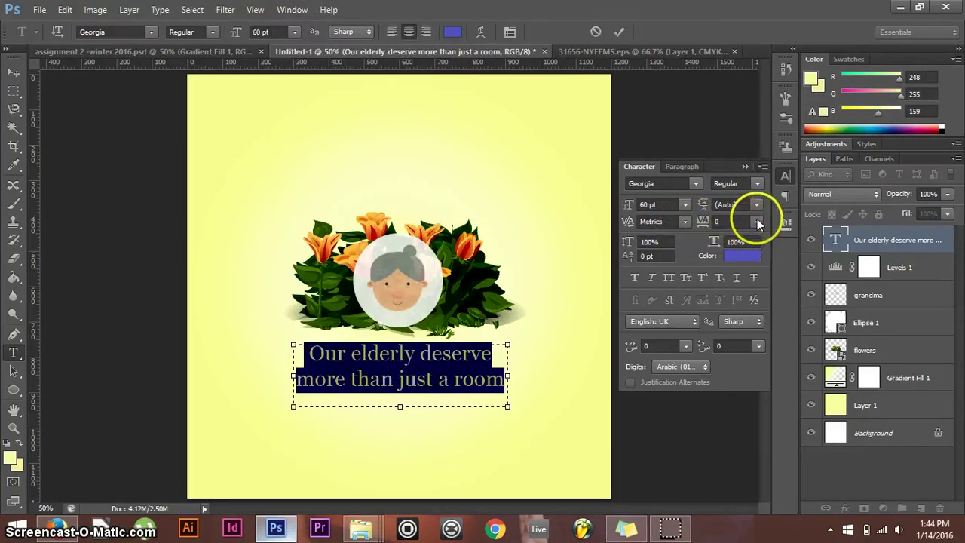
pyautogui.click(757, 222)
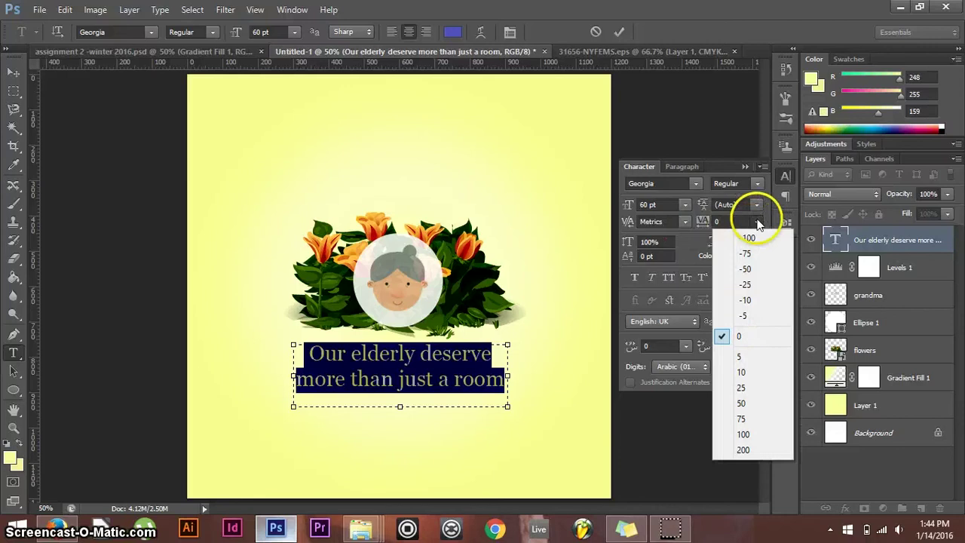
pyautogui.click(762, 393)
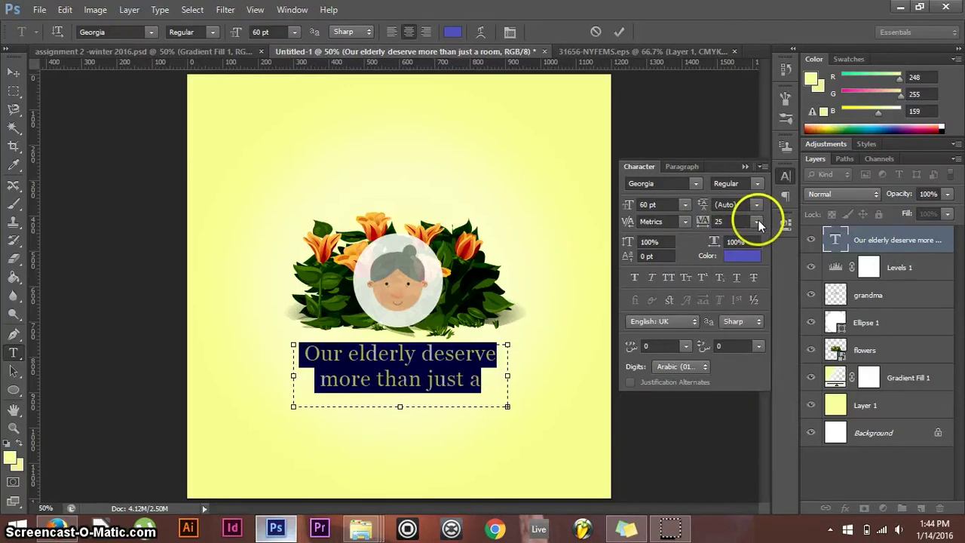
pyautogui.click(757, 222)
pyautogui.click(759, 373)
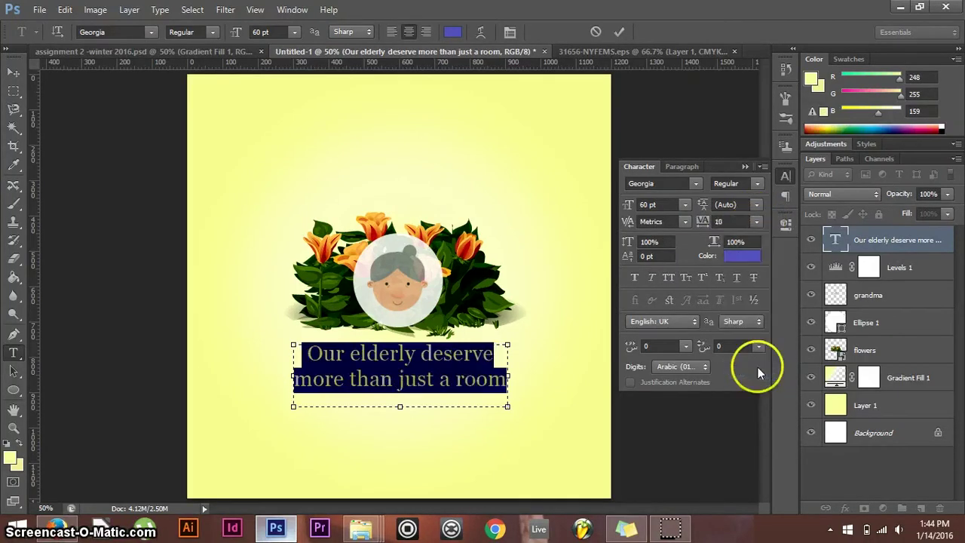
# Try a vertical scale of 200% on the slogan text and reset it to 100%
pyautogui.click(649, 242)
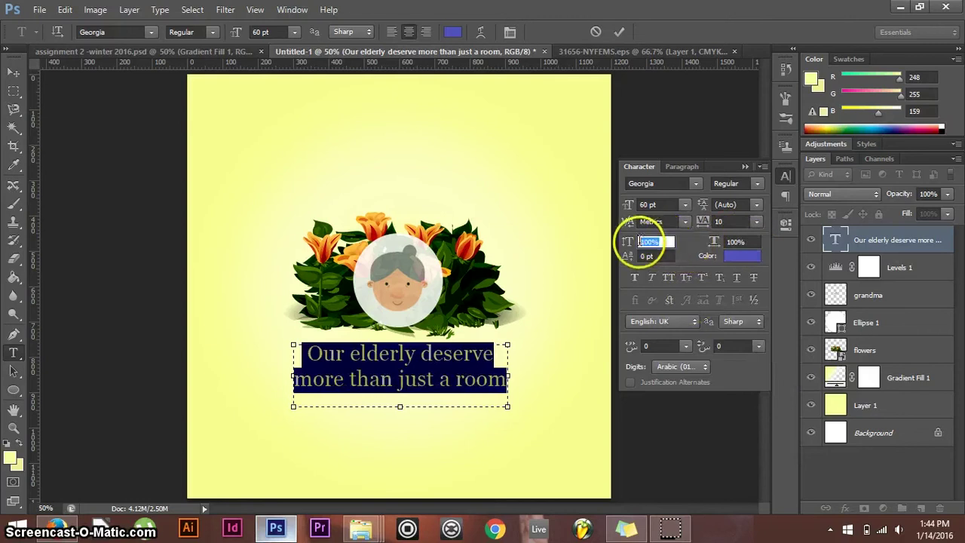
pyautogui.click(681, 251)
pyautogui.write('200')
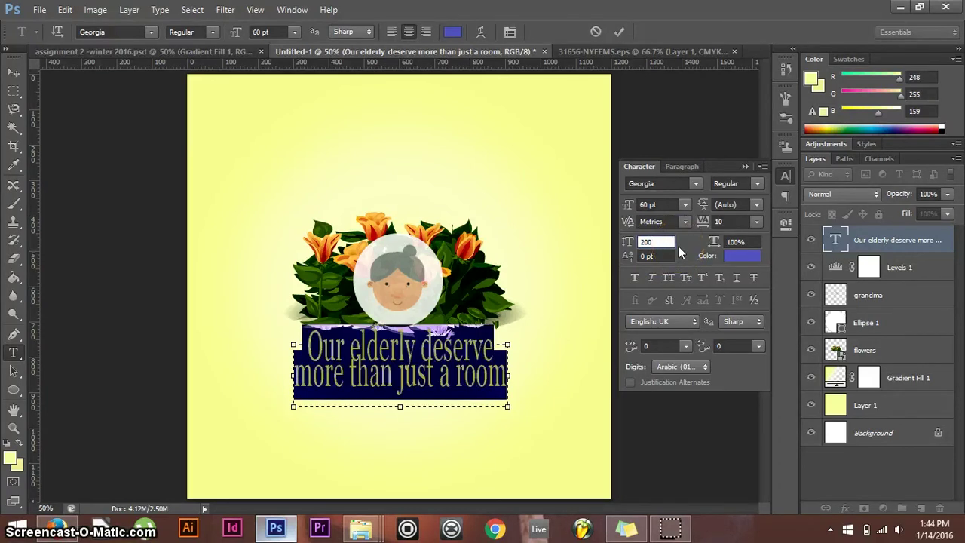
pyautogui.write('100')
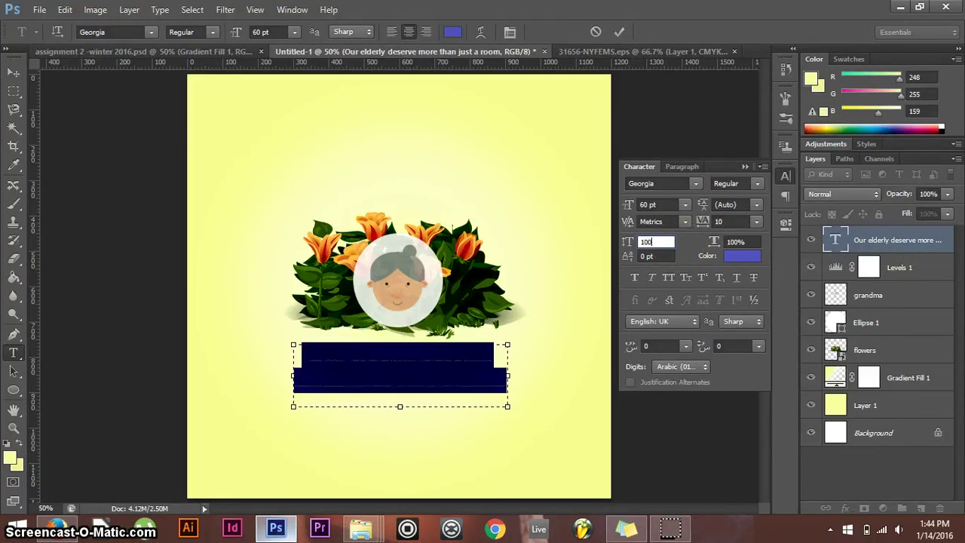
pyautogui.press('Return')
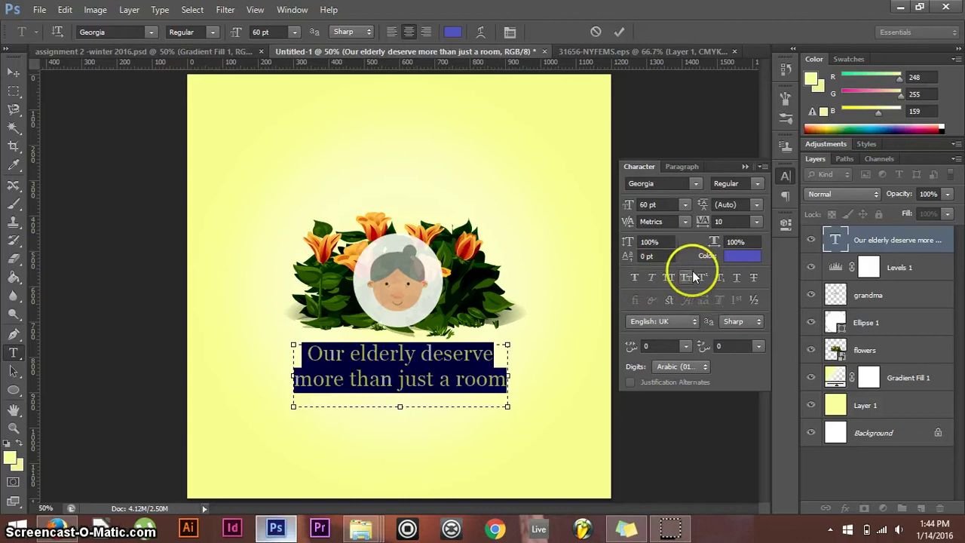
# Collapse the character settings and commit the slogan's text edits
pyautogui.click(744, 167)
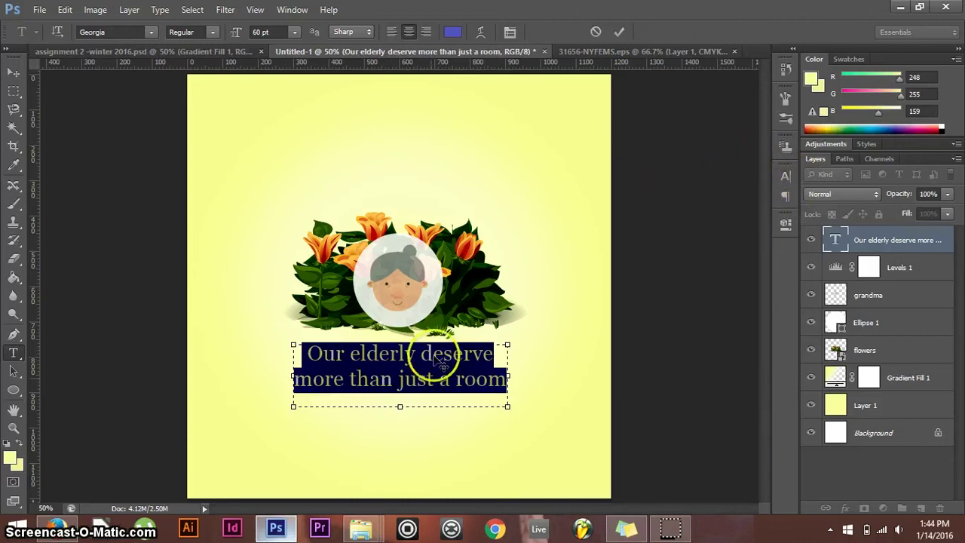
pyautogui.click(490, 381)
pyautogui.click(12, 75)
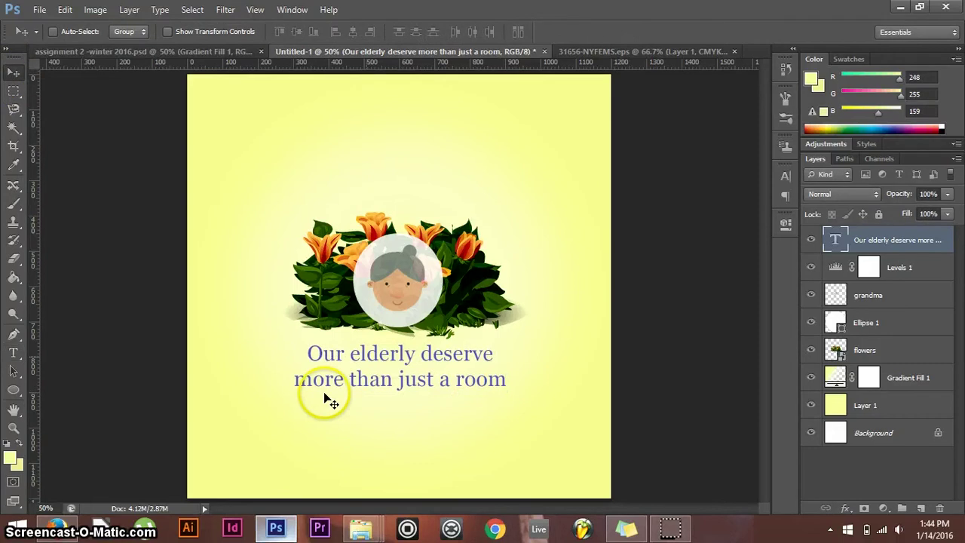
# Draw a wide, shallow paragraph text box just below the slogan and set its font size to 18 pt
pyautogui.click(13, 352)
pyautogui.moveTo(307, 399); pyautogui.dragTo(507, 424)
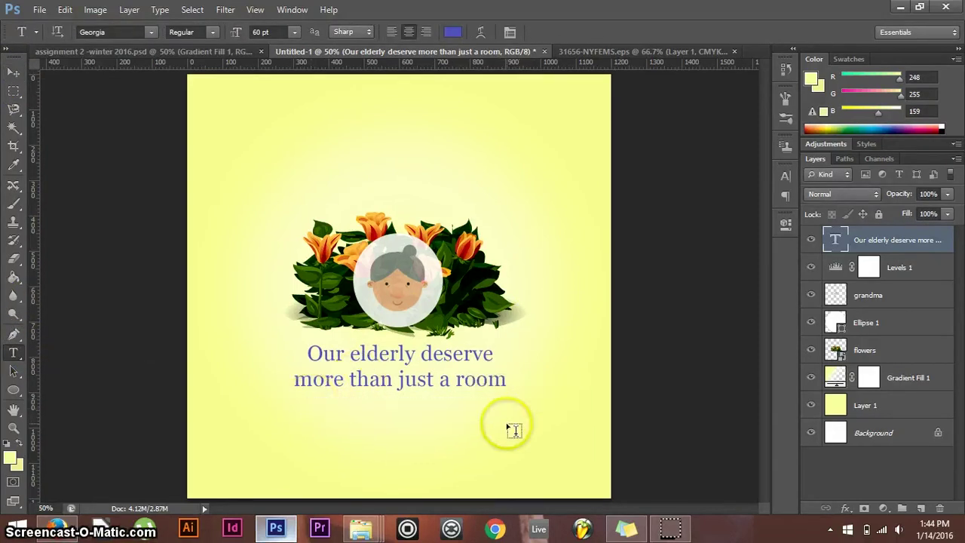
pyautogui.click(293, 33)
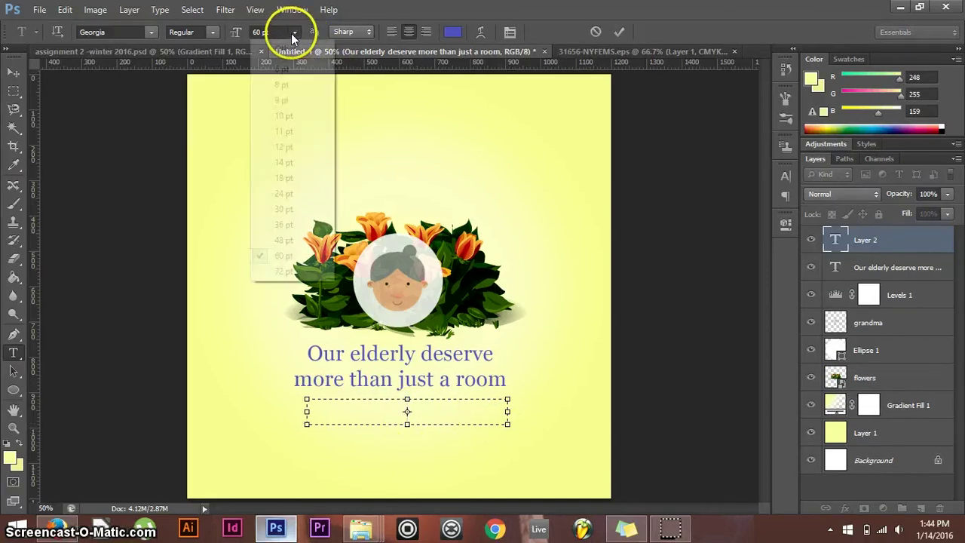
pyautogui.click(306, 178)
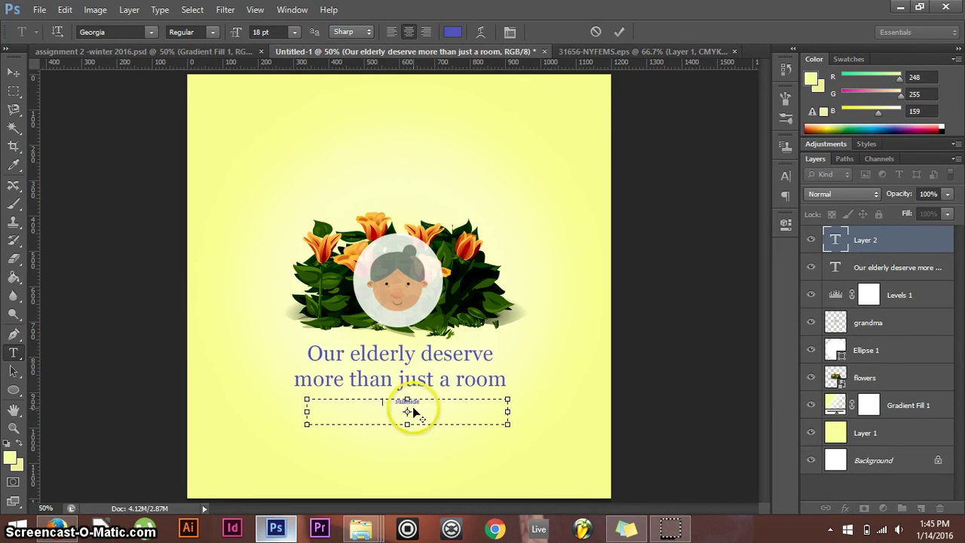
# Complete the web address below the slogan as suntsidecommunitygarden.org and select all of its text
pyautogui.write('.c')
pyautogui.write('arden.org')
pyautogui.hotkey('ctrl', 'a')
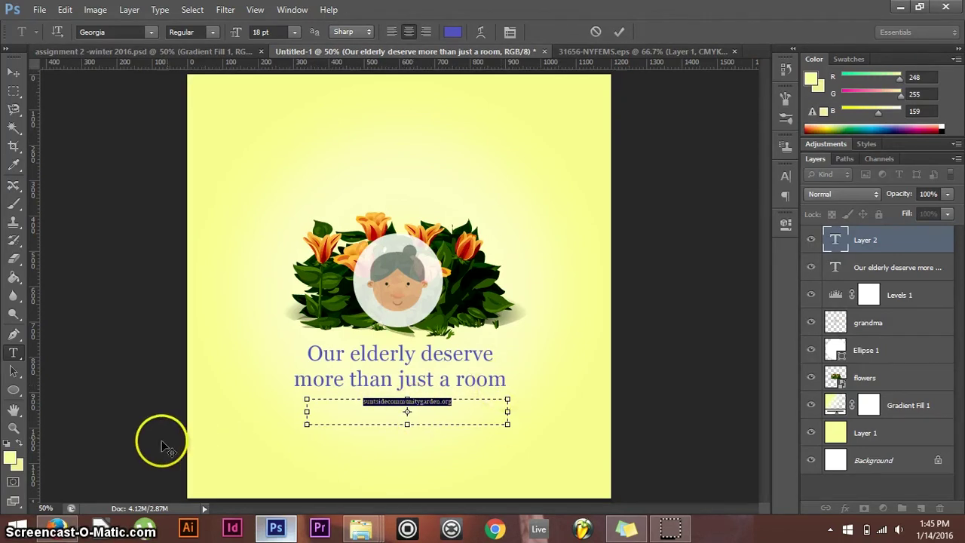
# Switch to the Adobe Color wheel in the browser and select the hex code CCBDF4 of the light lavender swatch for copying
pyautogui.click(68, 522)
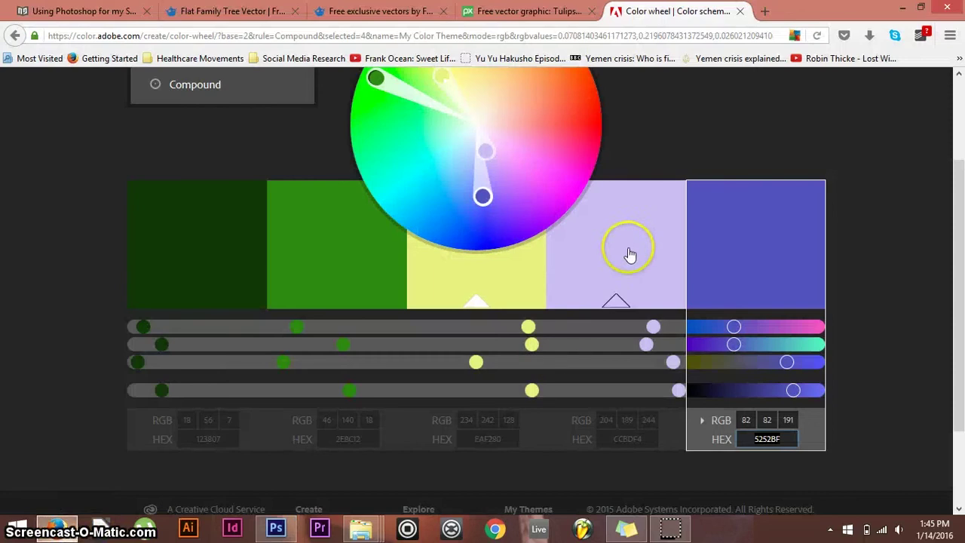
pyautogui.click(645, 442)
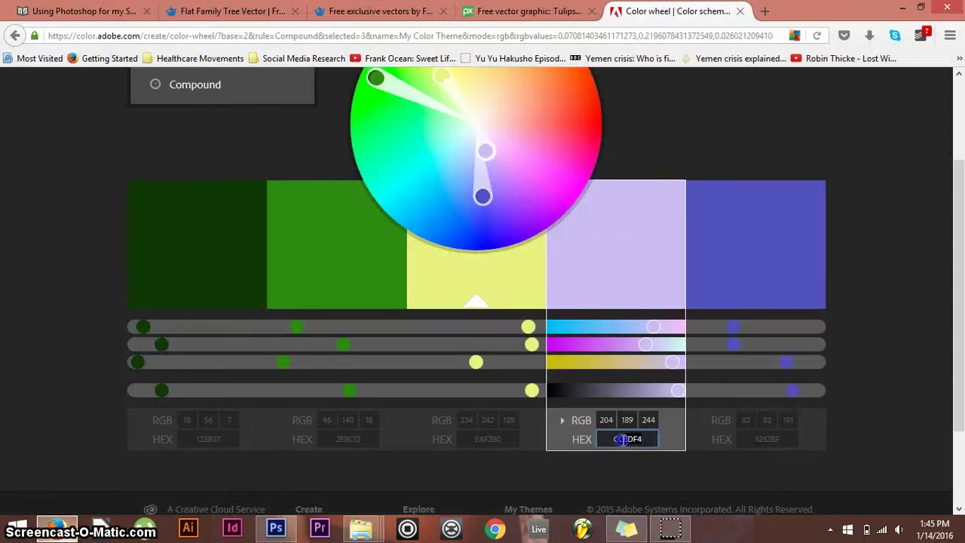
pyautogui.click(606, 441)
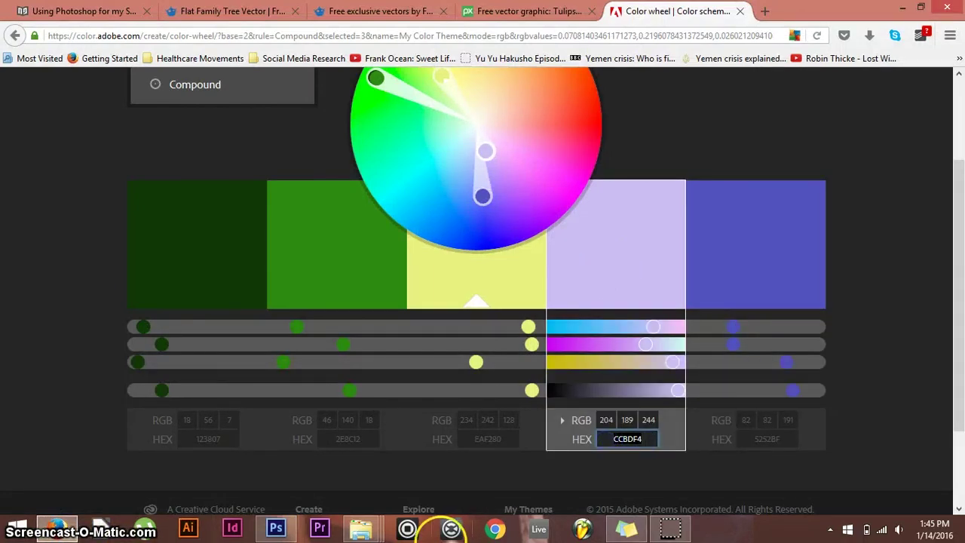
# Back in Photoshop, set the web address's text colour to CCBDF4 and darken it to the greyish purple 9c94b2
pyautogui.click(276, 527)
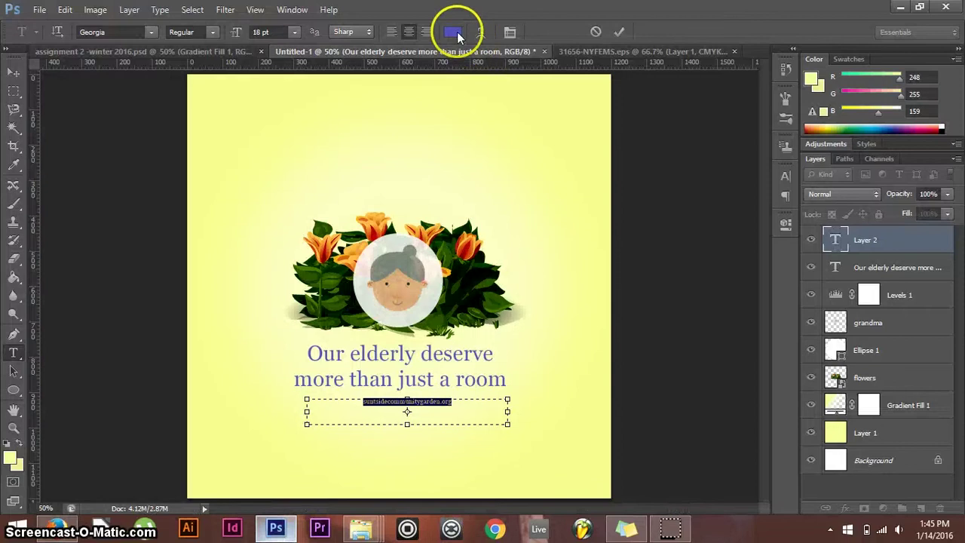
pyautogui.click(453, 32)
pyautogui.moveTo(840, 351); pyautogui.dragTo(788, 351)
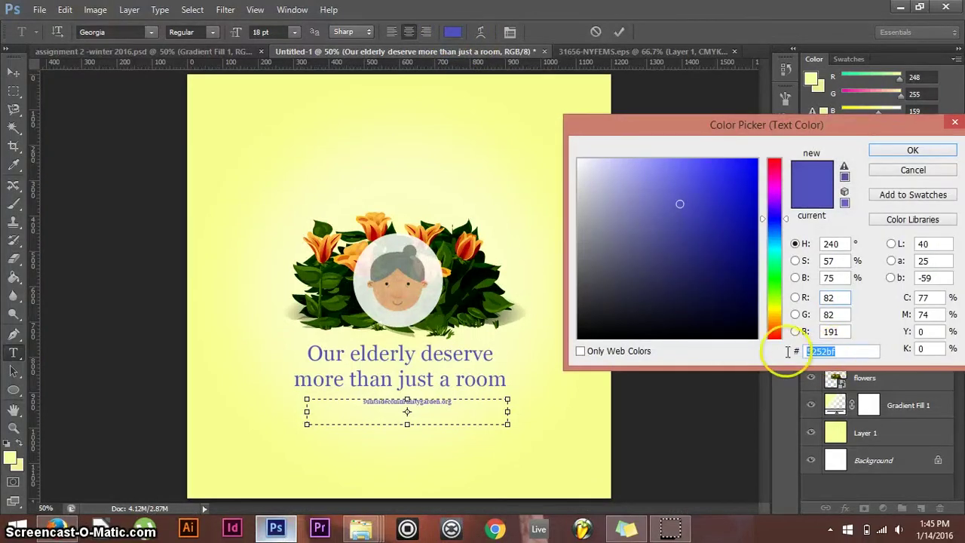
pyautogui.write('CCBDF4')
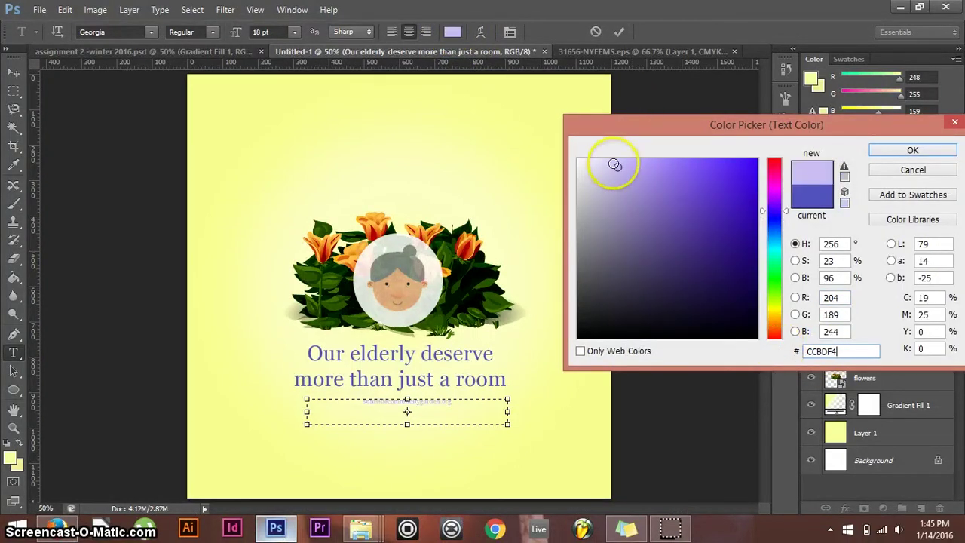
pyautogui.moveTo(617, 168); pyautogui.dragTo(608, 213)
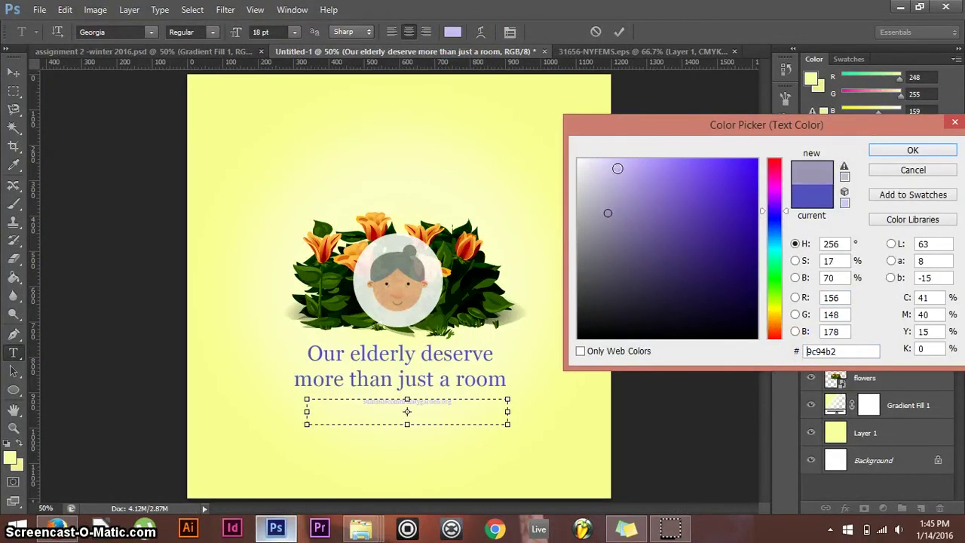
pyautogui.click(924, 149)
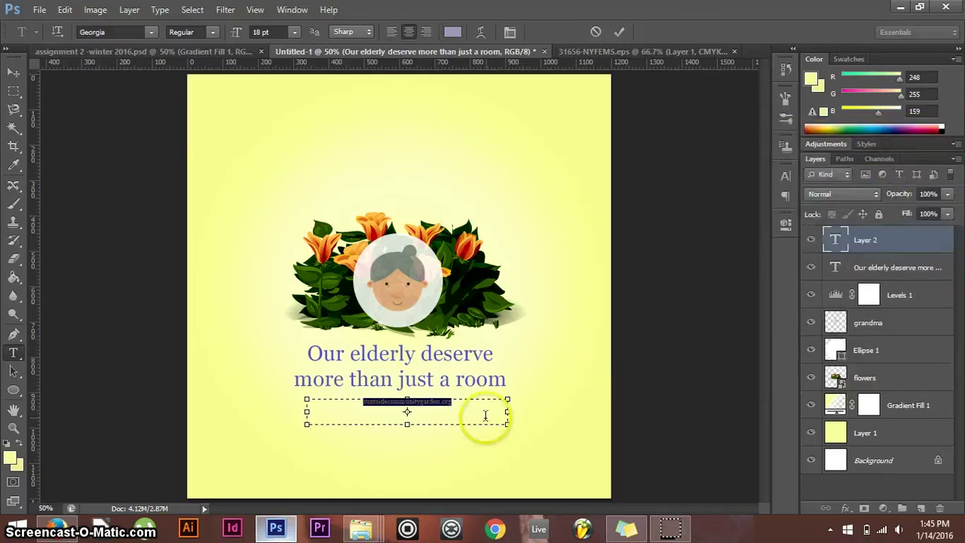
# Commit the web address text and move it slightly up and to the left, closer beneath the slogan
pyautogui.click(459, 403)
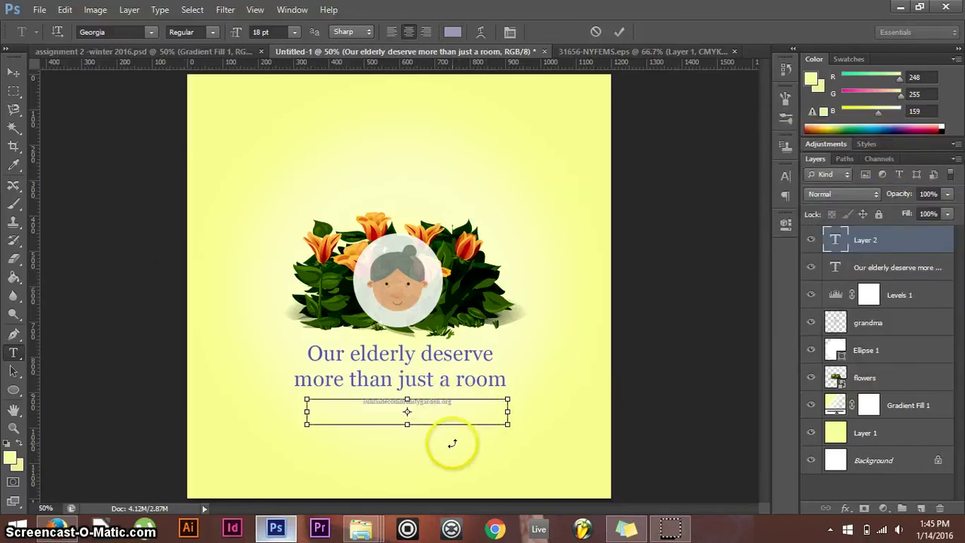
pyautogui.hotkey('ctrl', 's')
pyautogui.click(670, 301)
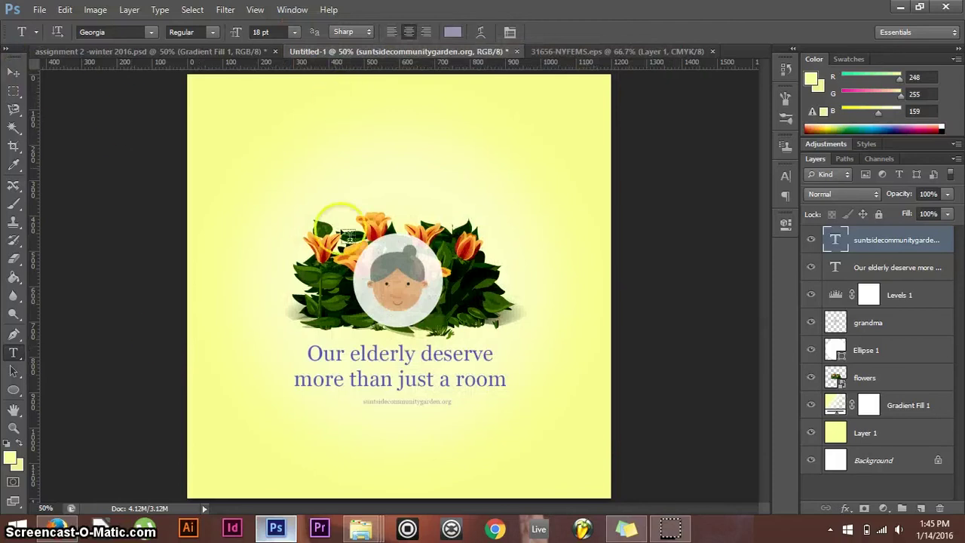
pyautogui.click(14, 72)
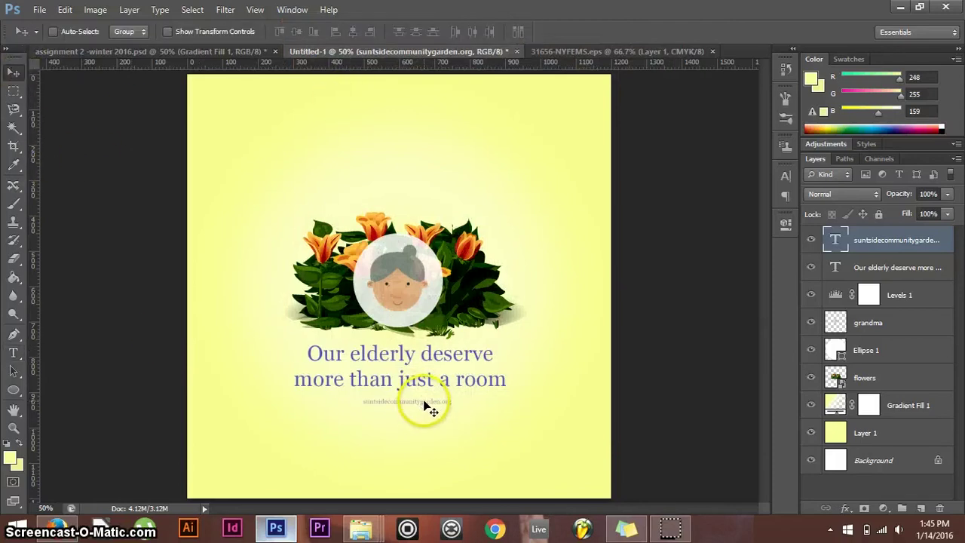
pyautogui.moveTo(424, 405); pyautogui.dragTo(417, 401)
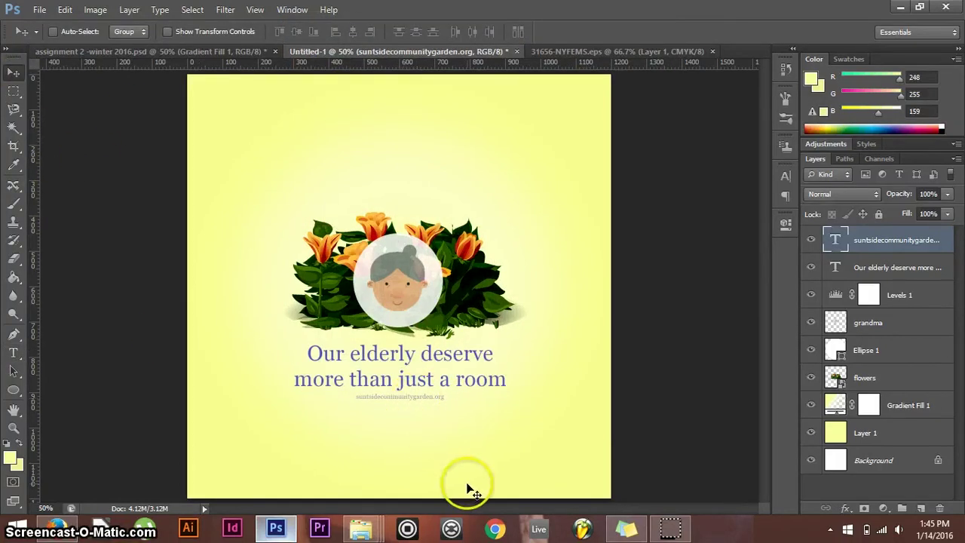
# Scale the web address to about 137% and centre it beneath the slogan
pyautogui.hotkey('ctrl', 't')
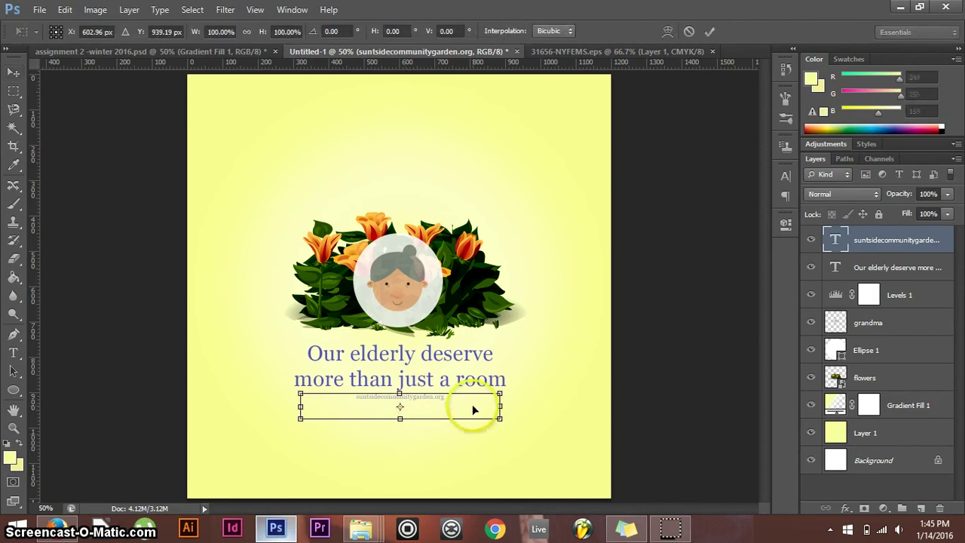
pyautogui.moveTo(499, 415); pyautogui.dragTo(567, 455)
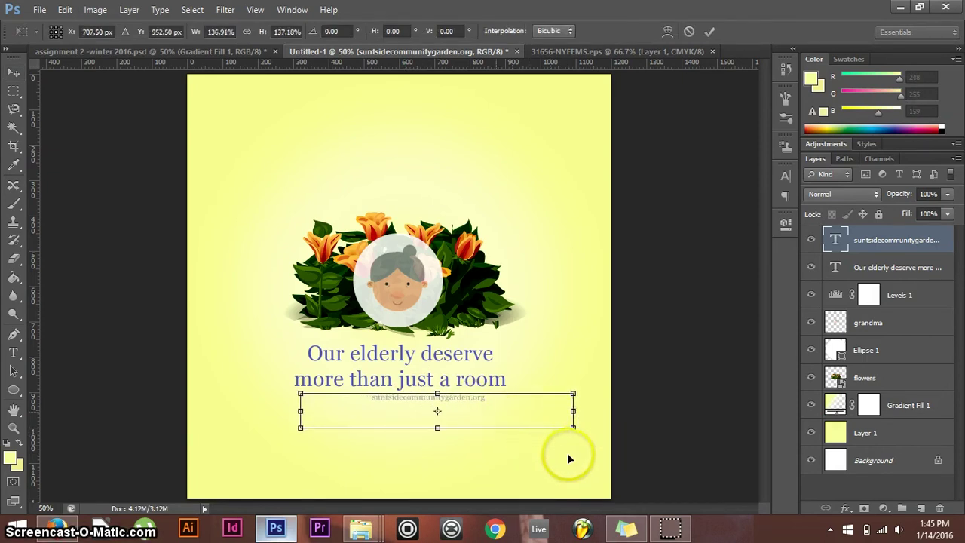
pyautogui.press('Return')
pyautogui.moveTo(448, 407); pyautogui.dragTo(406, 408)
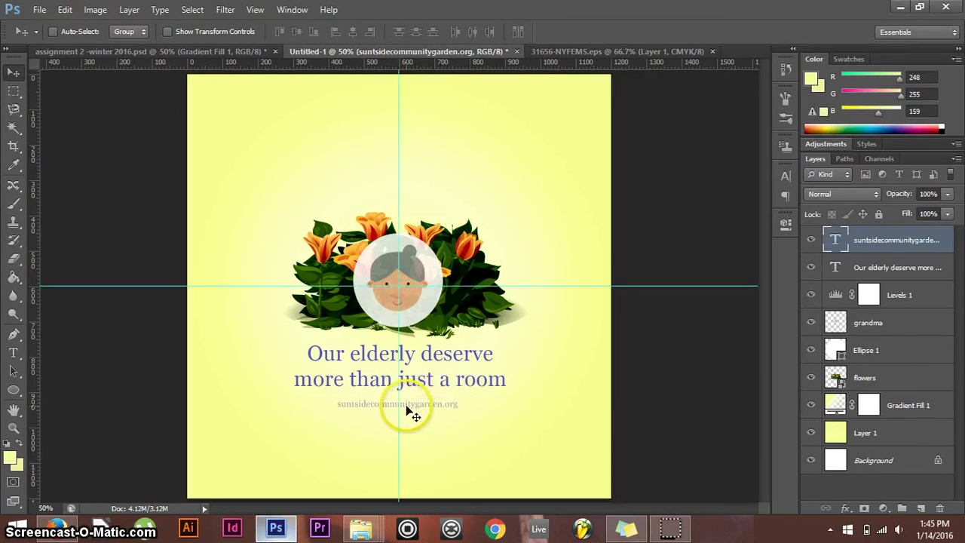
pyautogui.click(407, 408)
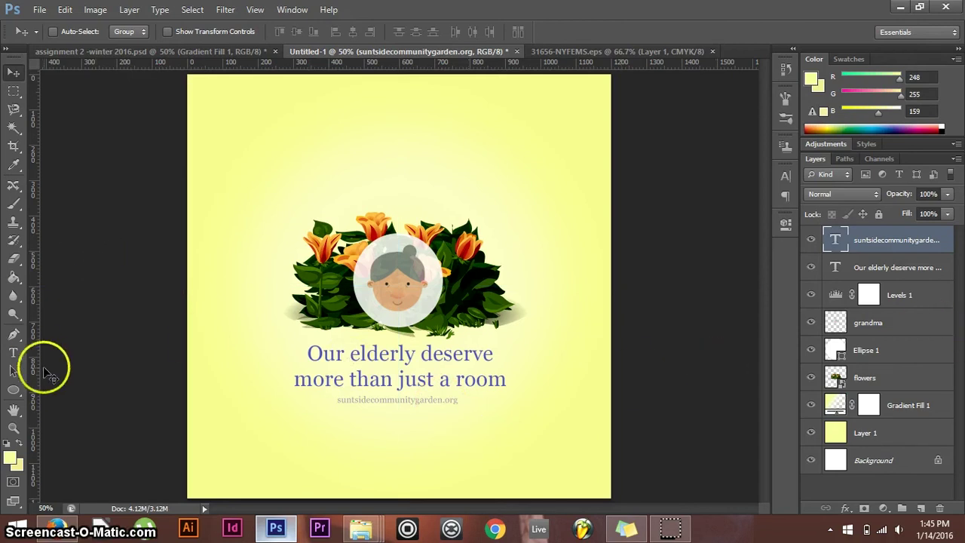
# Add a text box near the artwork's lower right corner reading "Grandma Vector Designed by Freepik" and select its text
pyautogui.click(14, 352)
pyautogui.moveTo(507, 490); pyautogui.dragTo(603, 486)
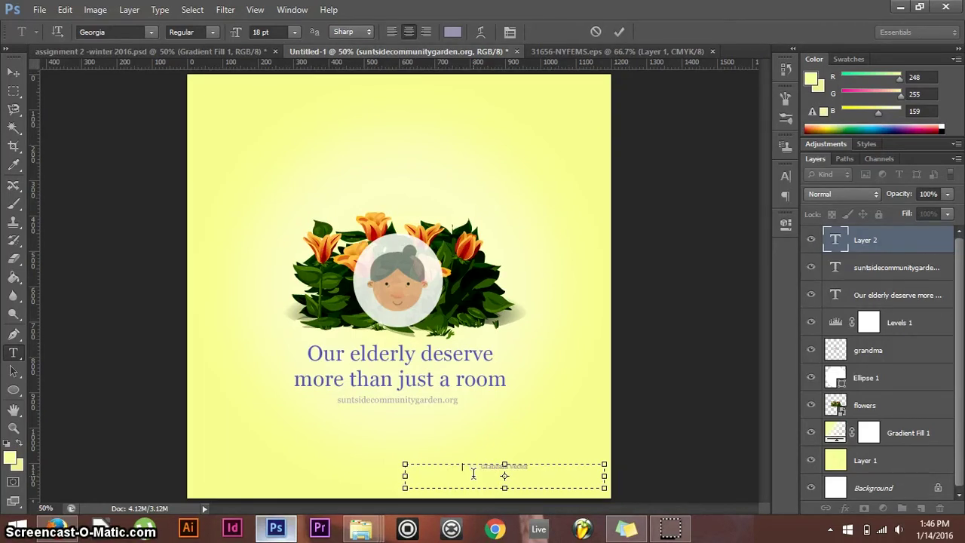
pyautogui.press('BackSpace')
pyautogui.press('BackSpace')
pyautogui.hotkey('ctrl', 'a')
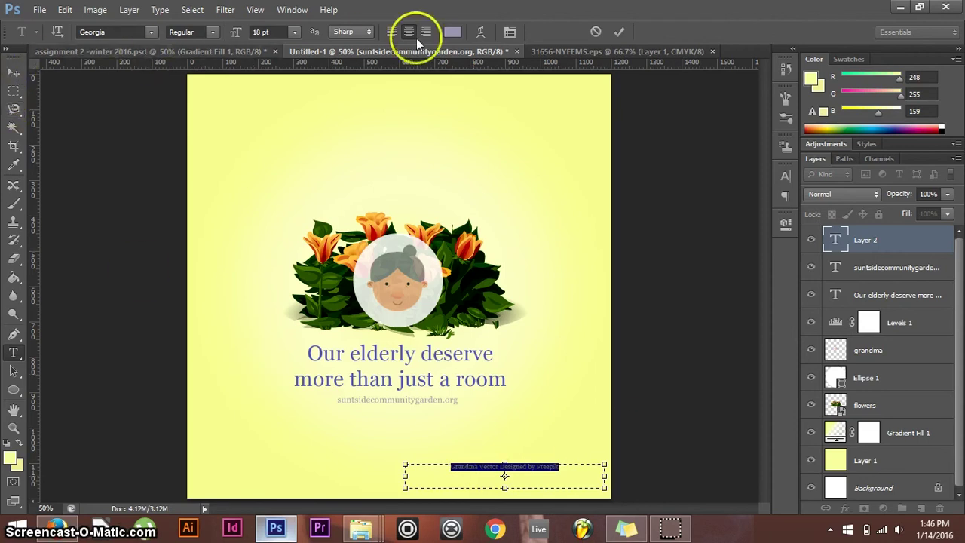
# Left-align the Freepik credit, shrink its text box to fit, and move it into the artwork's bottom right corner
pyautogui.click(391, 33)
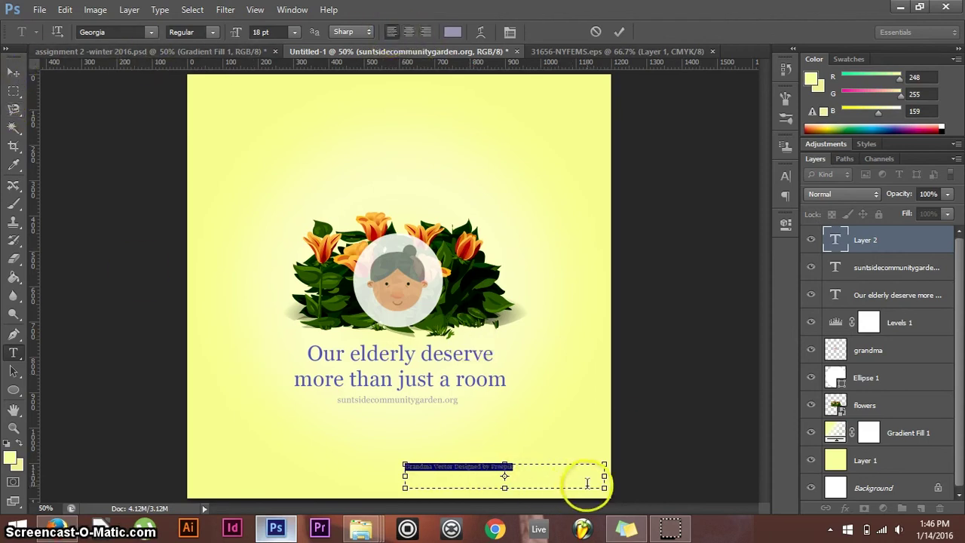
pyautogui.moveTo(604, 487); pyautogui.dragTo(517, 475)
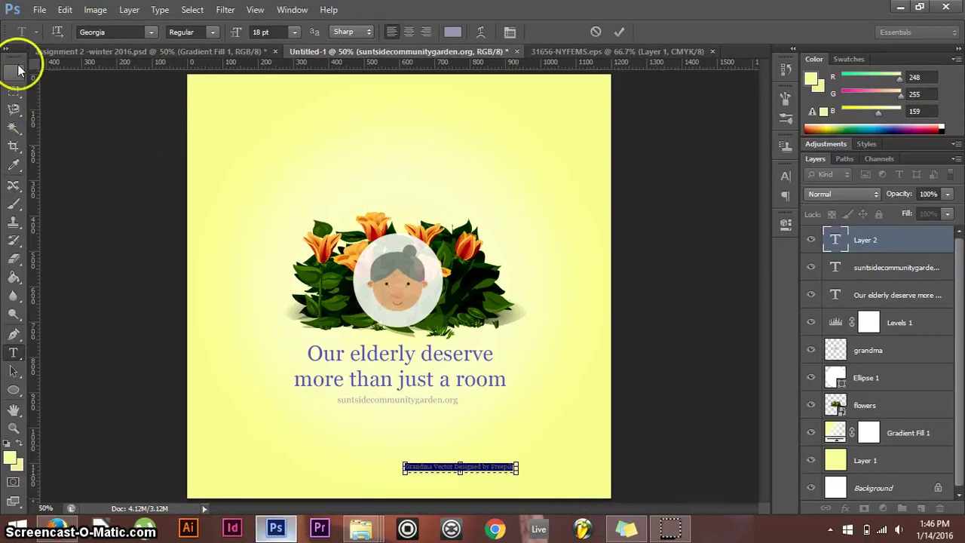
pyautogui.click(17, 73)
pyautogui.moveTo(455, 468); pyautogui.dragTo(577, 492)
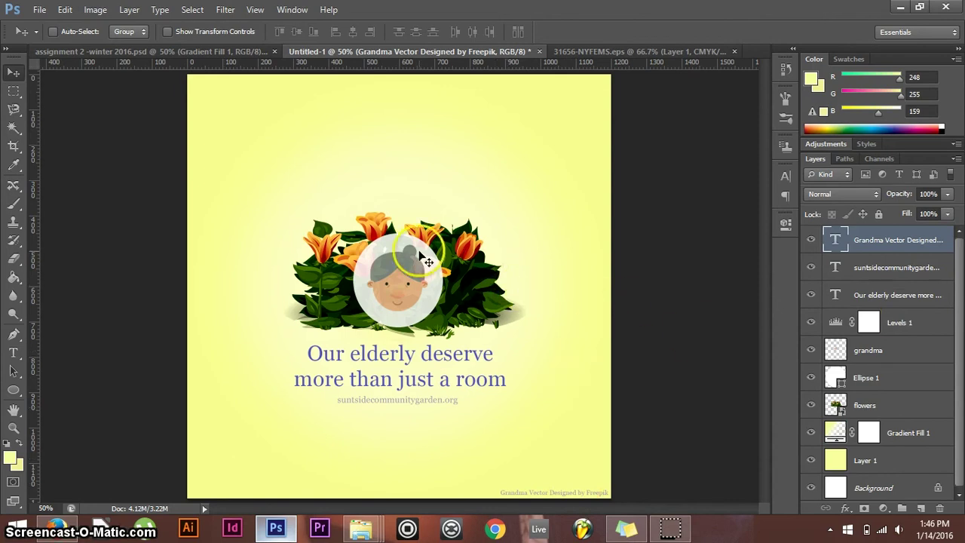
# Select the layers from the web address down to flowers and move them up together to centre them on the guides, leaving the guides hidden
pyautogui.hotkey('ctrl', ';')
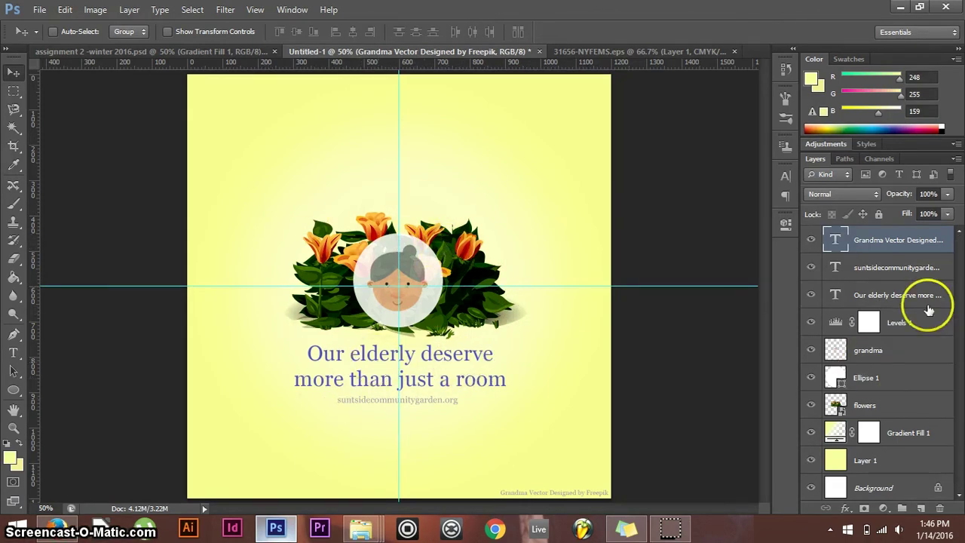
pyautogui.click(897, 270)
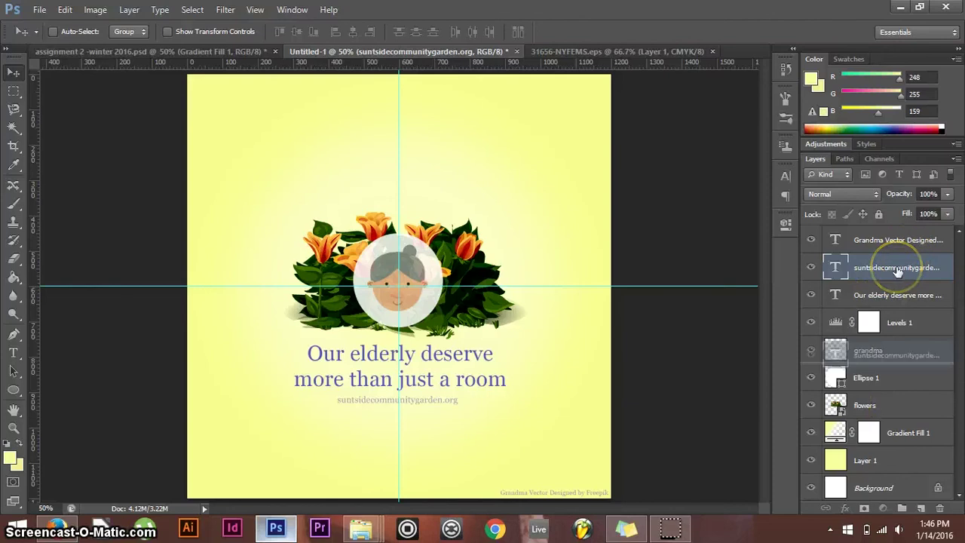
pyautogui.keyDown('shift'); pyautogui.click(883, 401); pyautogui.keyUp('shift')
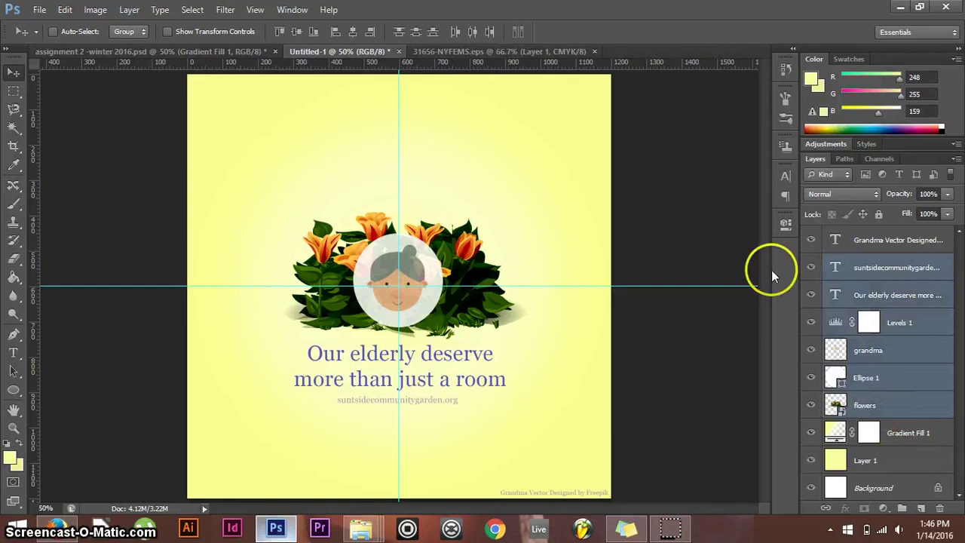
pyautogui.moveTo(424, 362); pyautogui.dragTo(425, 337)
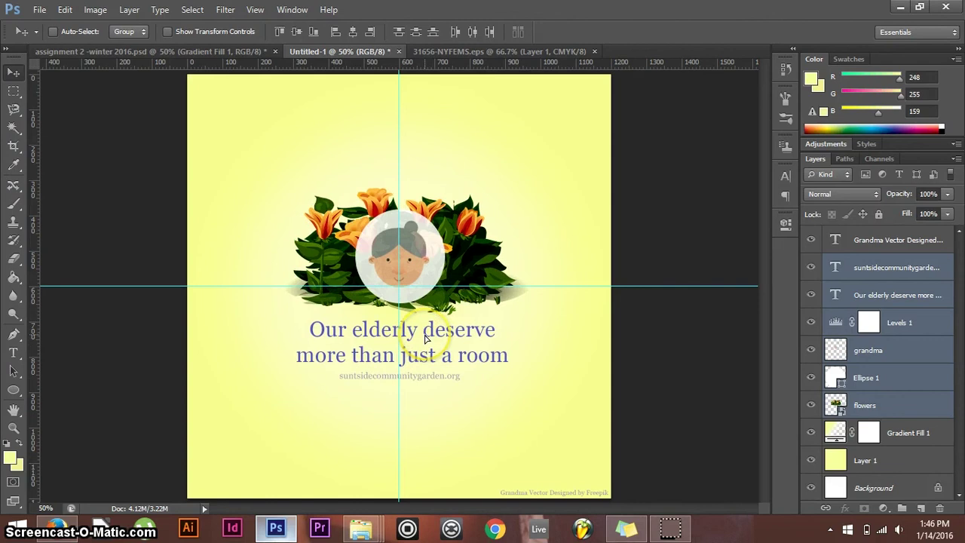
pyautogui.hotkey('ctrl', ';')
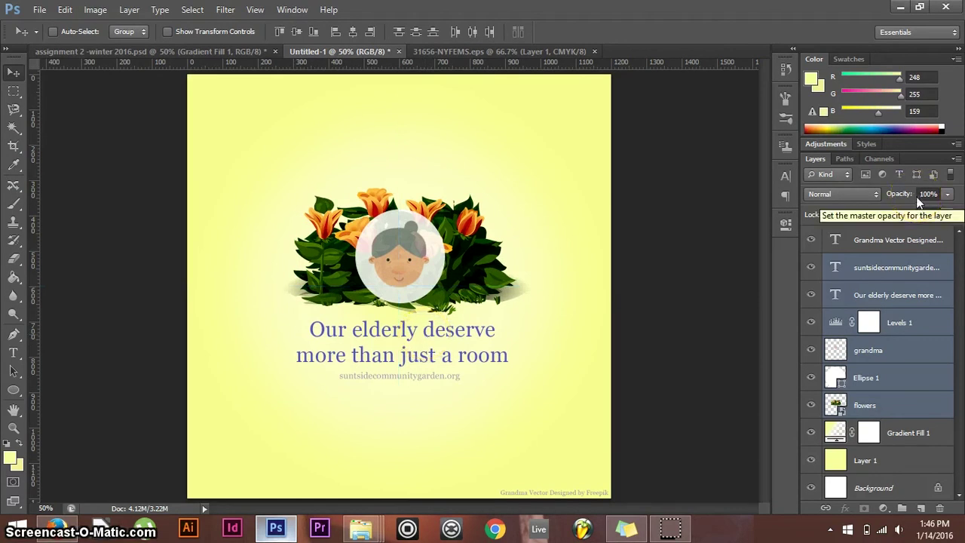
# Compare the design with the version in assignment 2 -winter 2016.psd and return to the untitled document
pyautogui.click(888, 268)
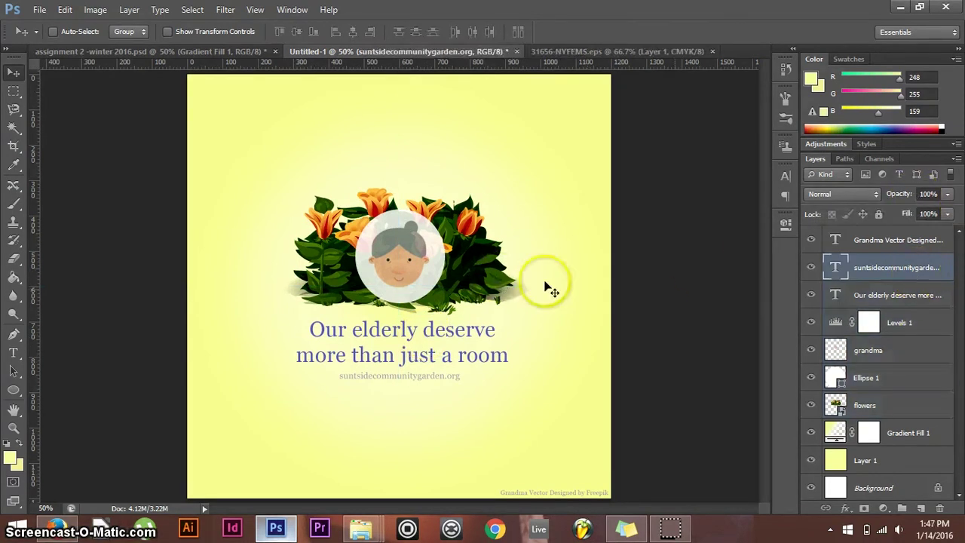
pyautogui.click(255, 53)
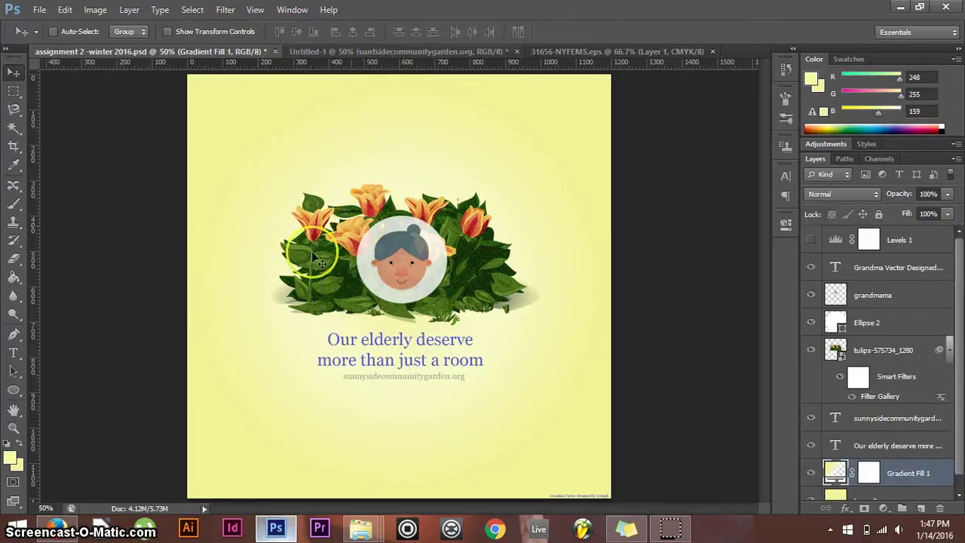
pyautogui.click(381, 53)
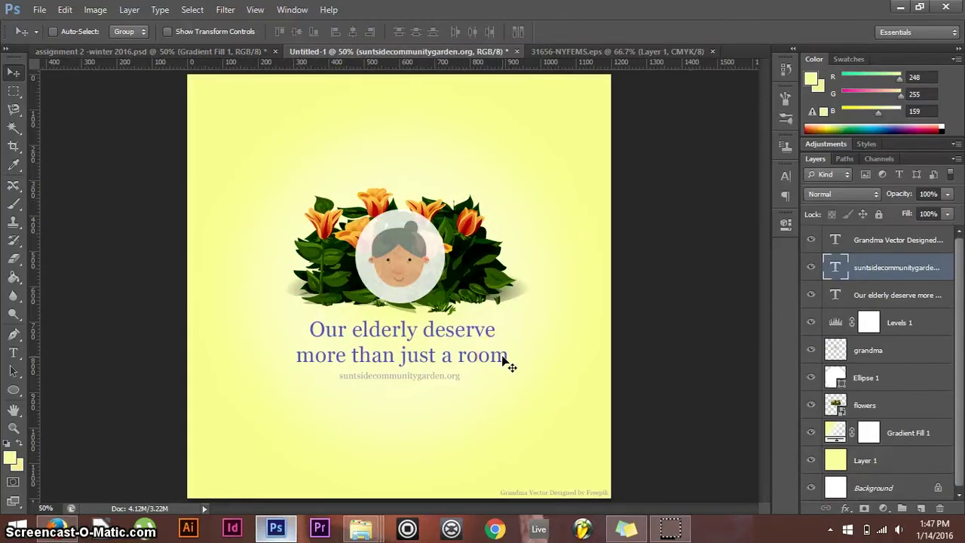
# Select the flowers layer and open the Filter Gallery for it
pyautogui.scroll(-1, 948, 344)
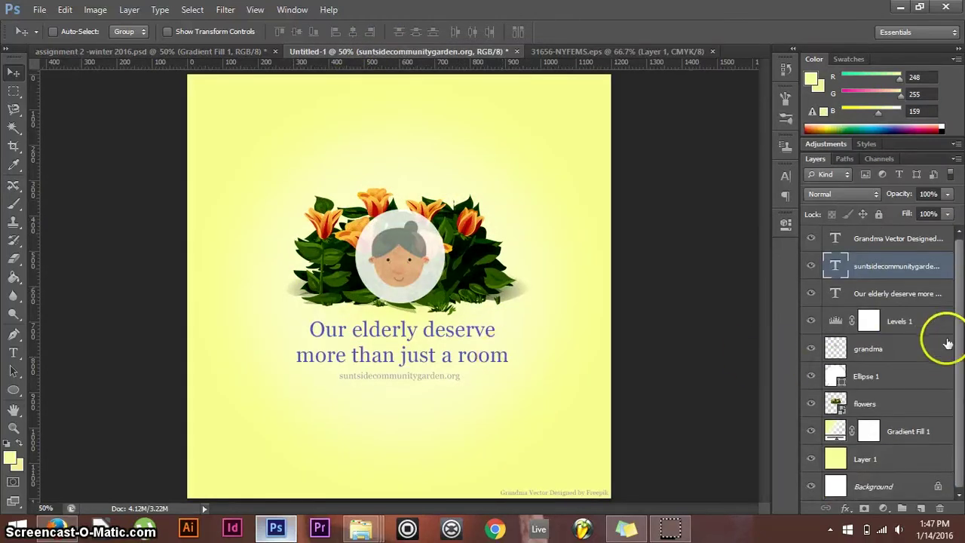
pyautogui.click(904, 414)
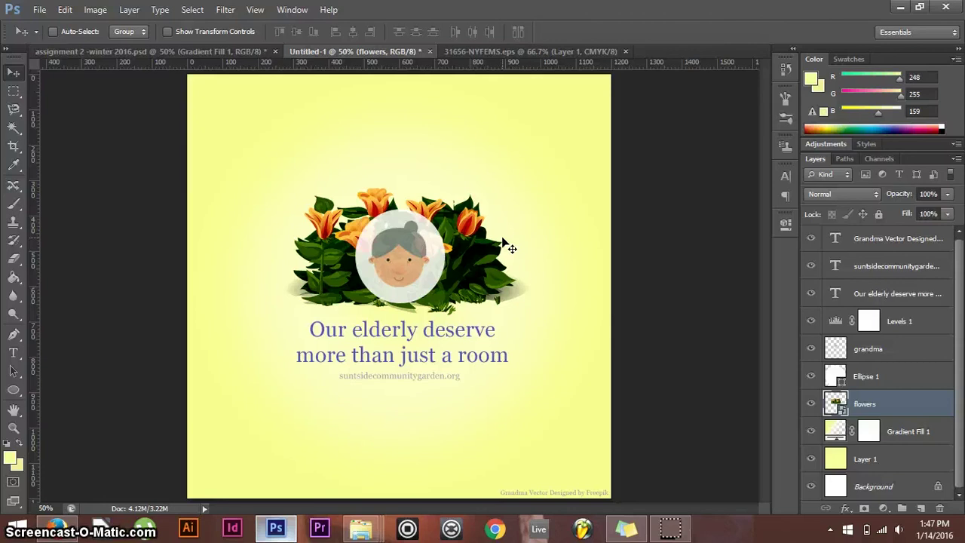
pyautogui.click(226, 10)
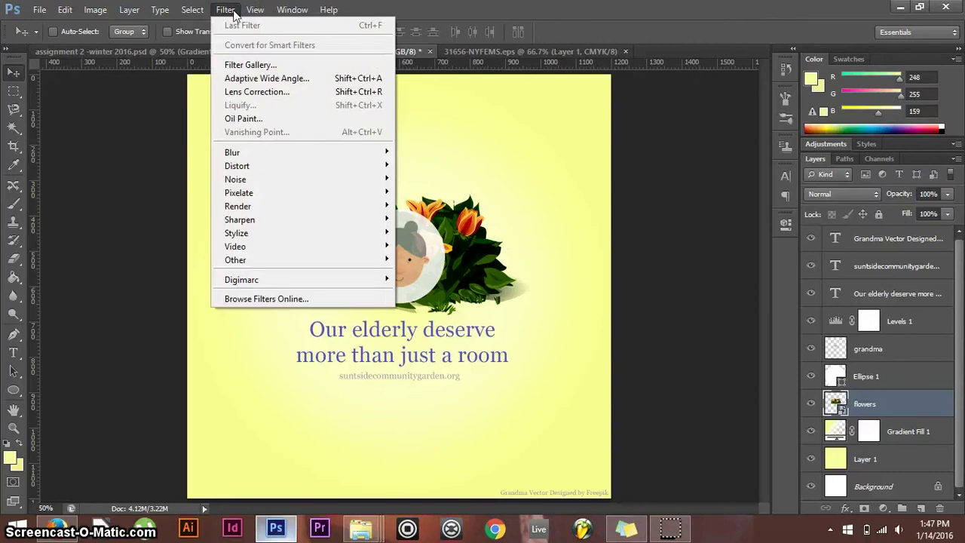
pyautogui.click(277, 66)
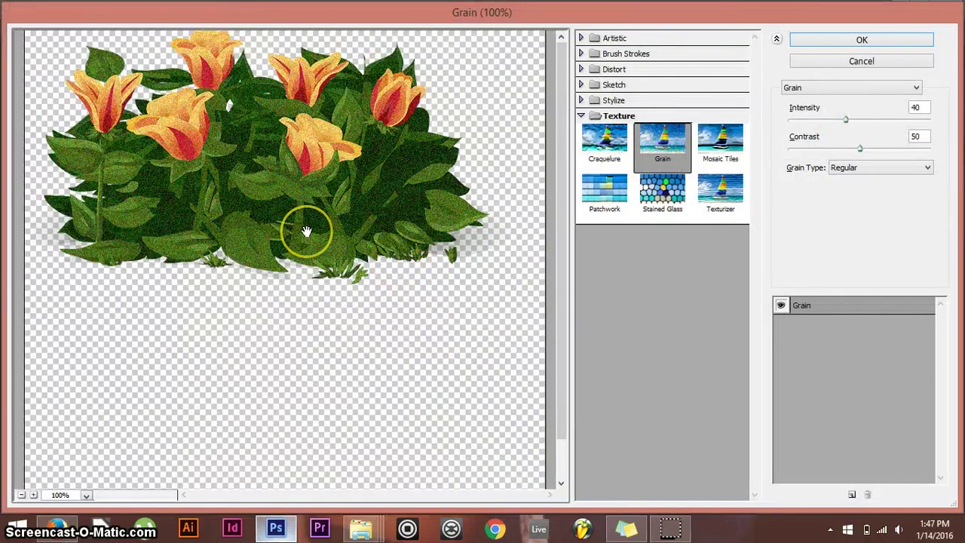
# Try the Craquelure, Mosaic Tiles, Stained Glass and Patchwork textures on the flowers, using tile size 90 and stained-glass cell size 2
pyautogui.click(594, 141)
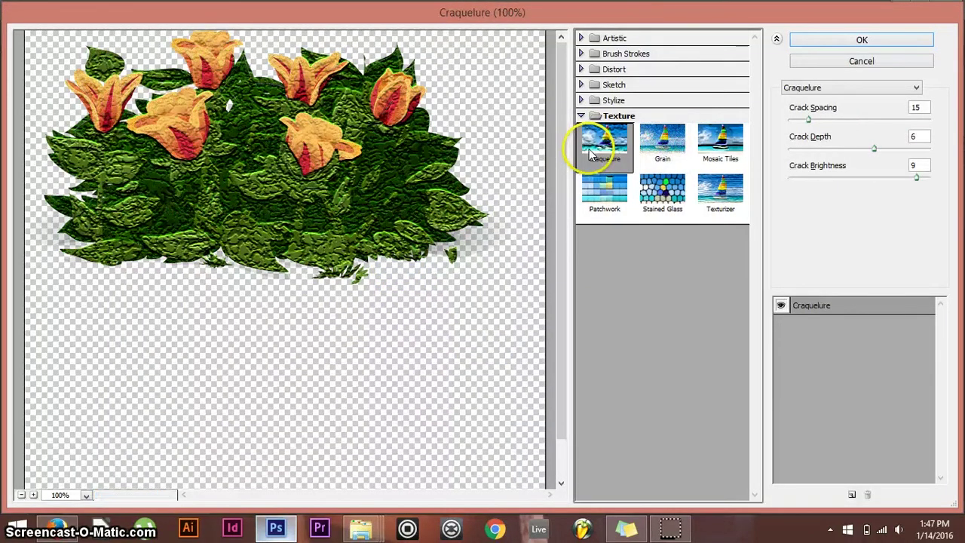
pyautogui.click(735, 158)
pyautogui.click(863, 124)
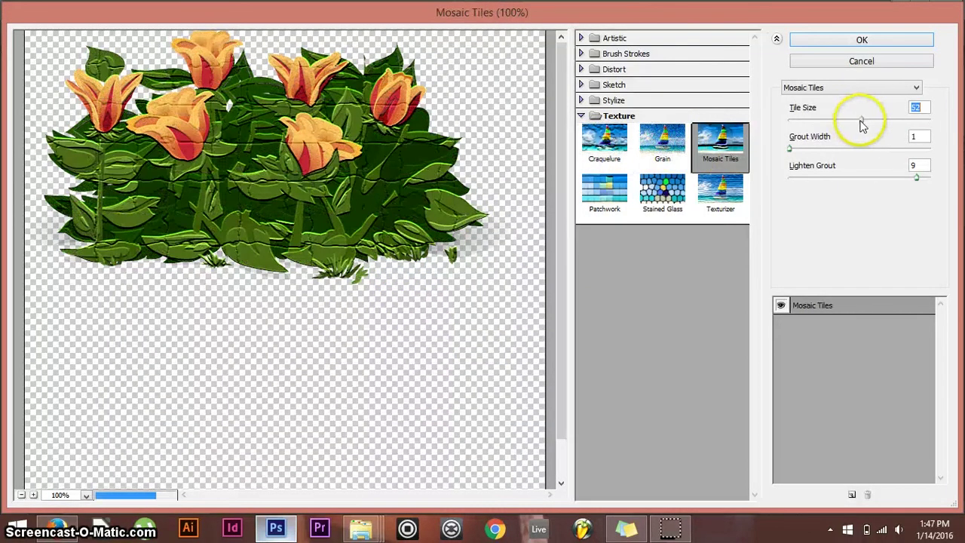
pyautogui.moveTo(863, 124); pyautogui.dragTo(898, 128)
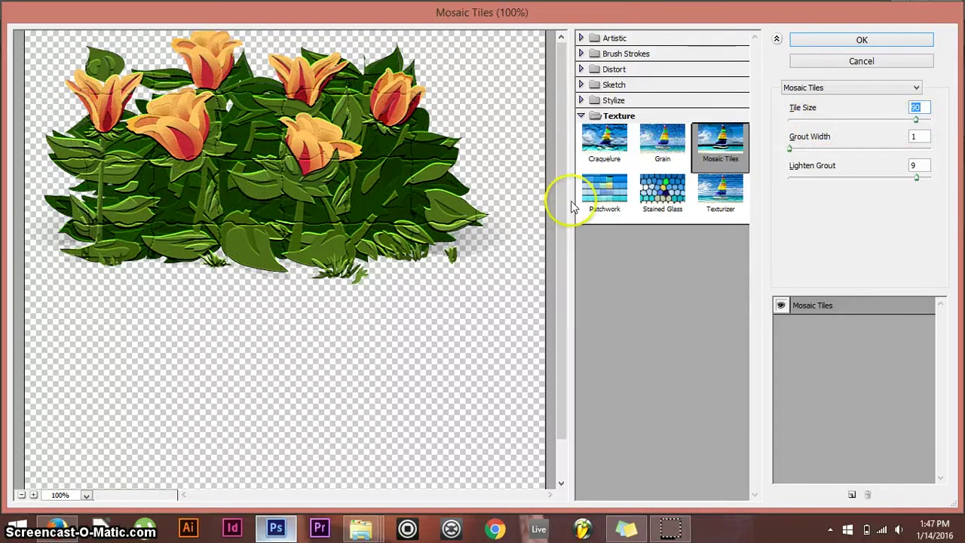
pyautogui.click(663, 195)
pyautogui.click(861, 121)
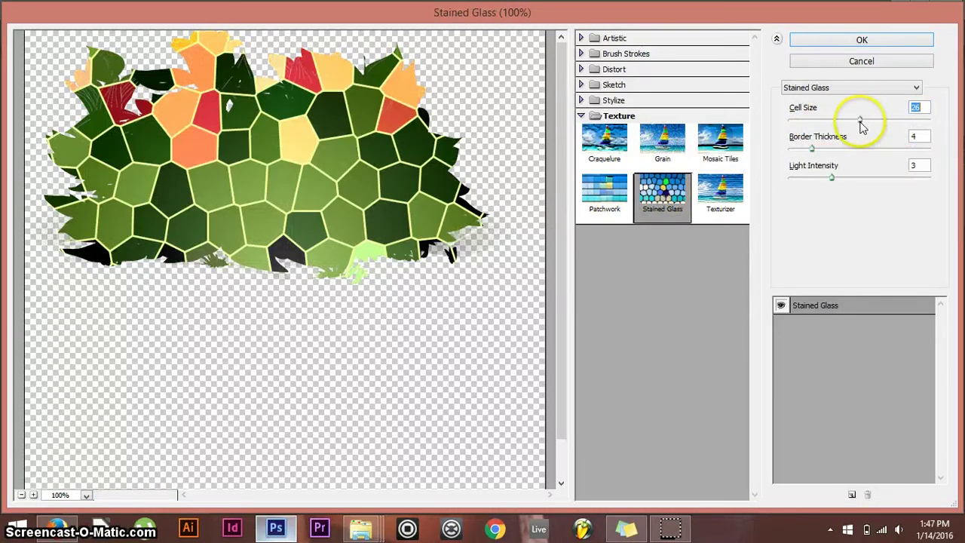
pyautogui.moveTo(862, 126); pyautogui.dragTo(777, 124)
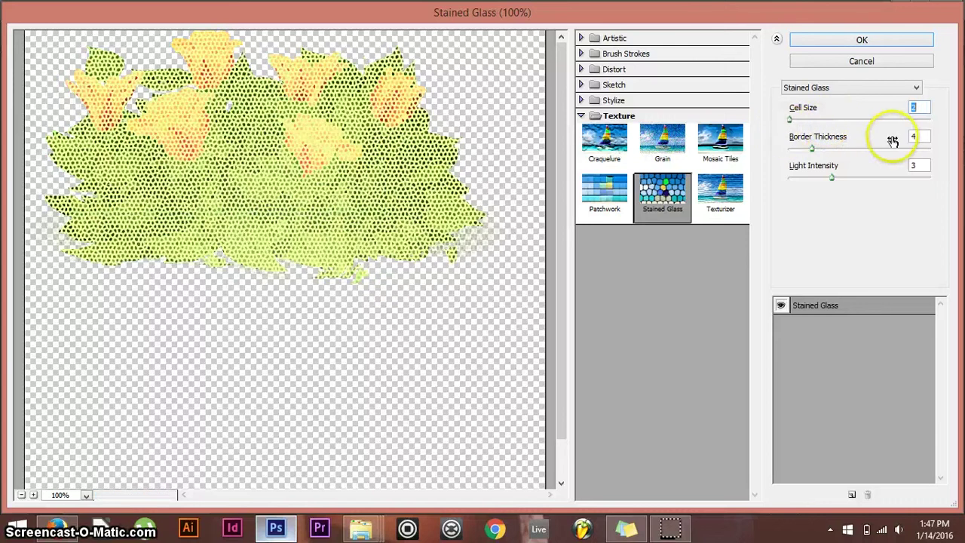
pyautogui.click(604, 194)
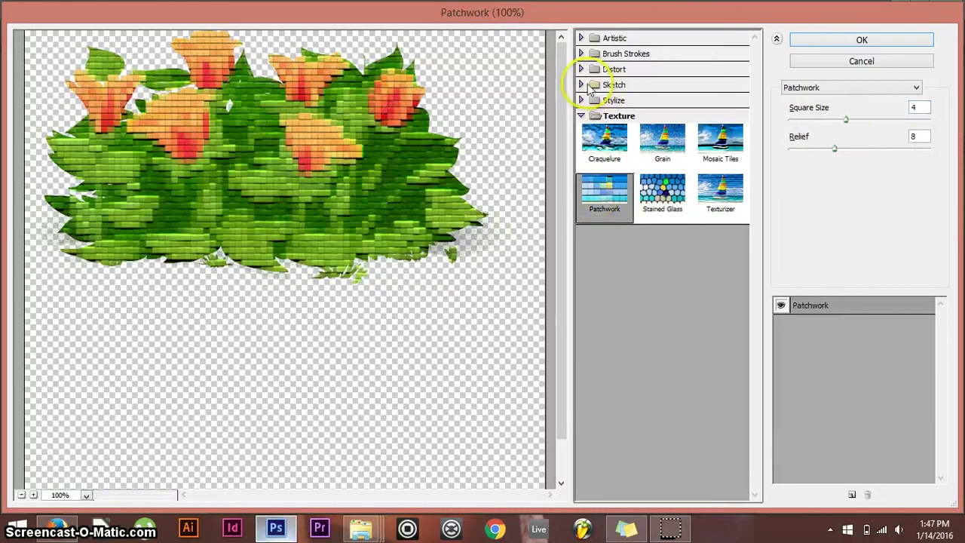
# Try the Chrome, Chalk & Charcoal and Graphic Pen sketch filters on the flowers, using Graphic Pen stroke length 3 and light/dark balance 45
pyautogui.click(586, 85)
pyautogui.click(592, 162)
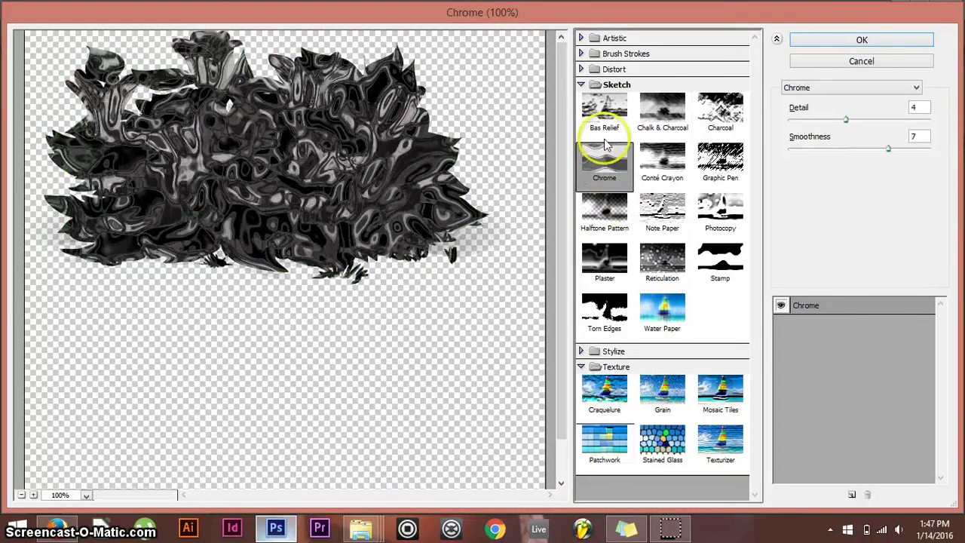
pyautogui.click(607, 125)
pyautogui.click(662, 113)
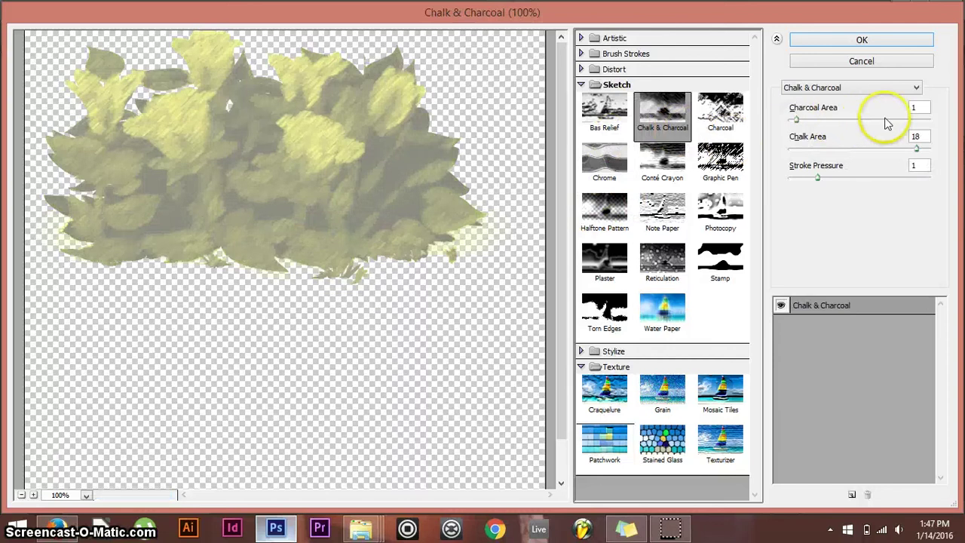
pyautogui.moveTo(883, 121); pyautogui.dragTo(864, 121)
pyautogui.click(720, 162)
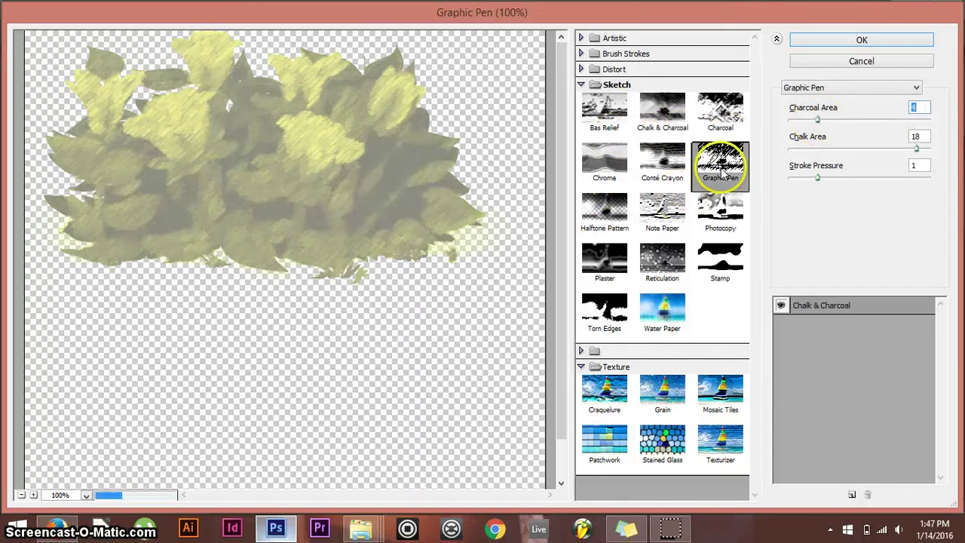
pyautogui.moveTo(787, 119); pyautogui.dragTo(812, 119)
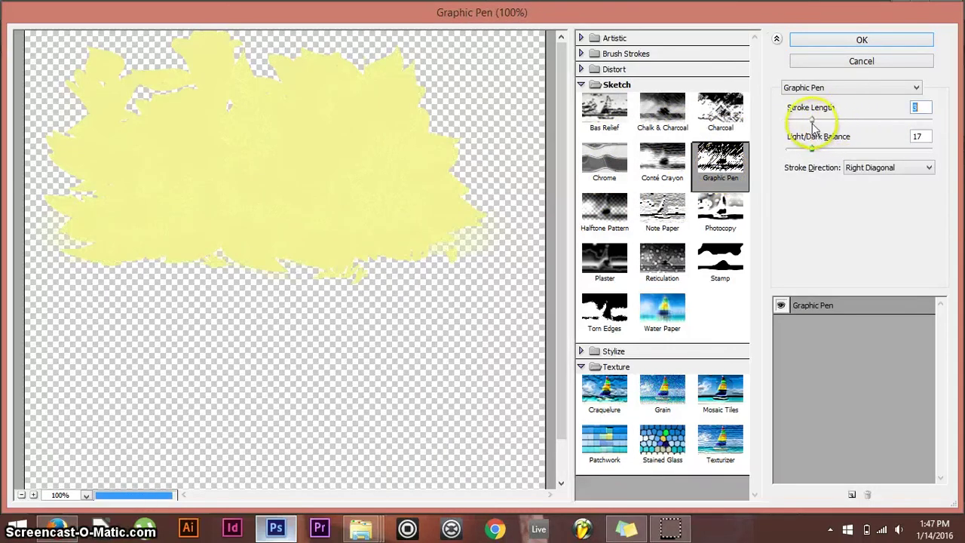
pyautogui.click(853, 150)
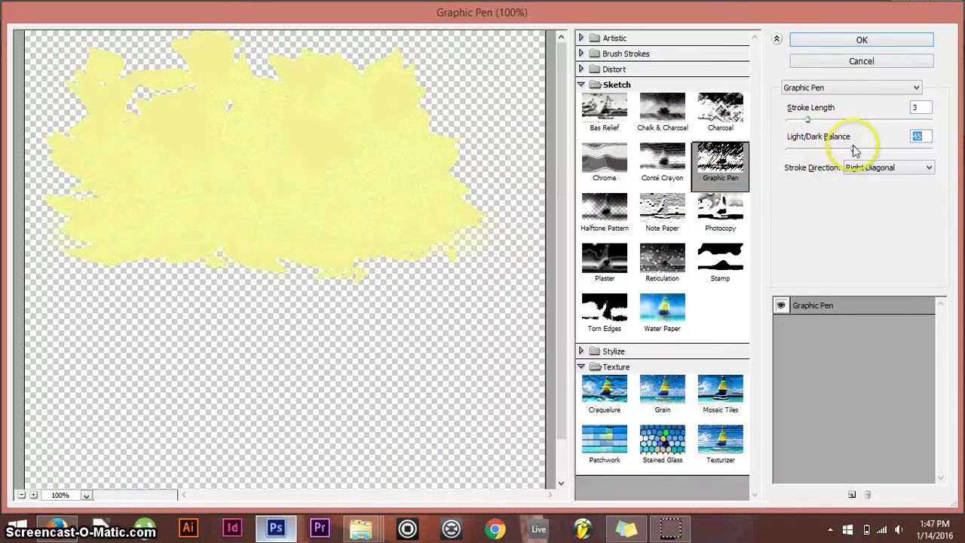
# Try the Angled Strokes brush-stroke filter on the flowers
pyautogui.click(581, 84)
pyautogui.click(581, 53)
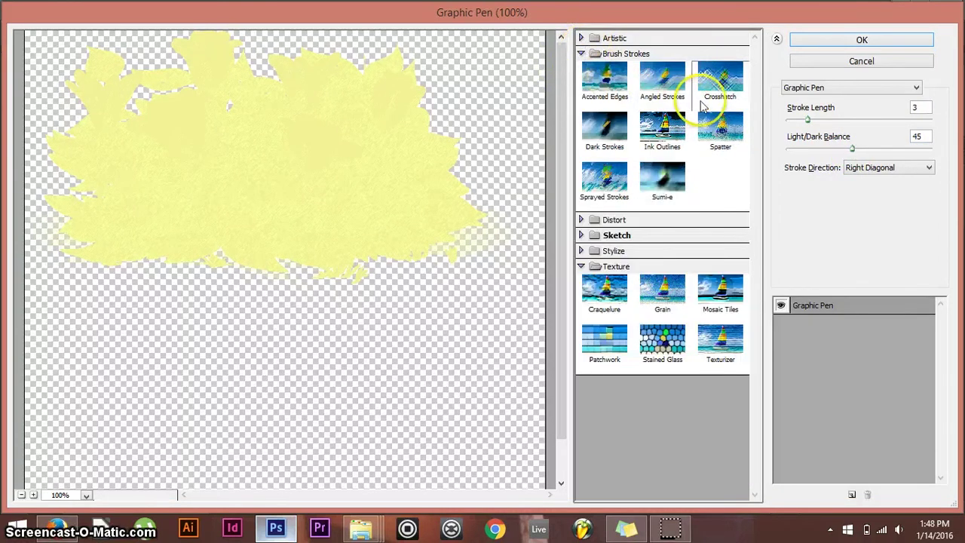
pyautogui.click(653, 84)
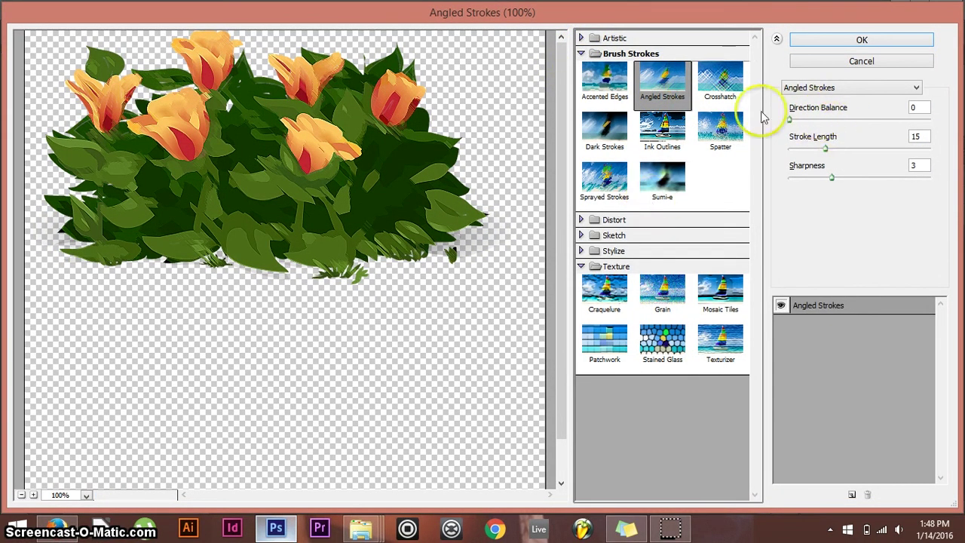
# Apply the Grain texture filter to the flowers with intensity 34, contrast 50 and the Regular grain type
pyautogui.click(662, 293)
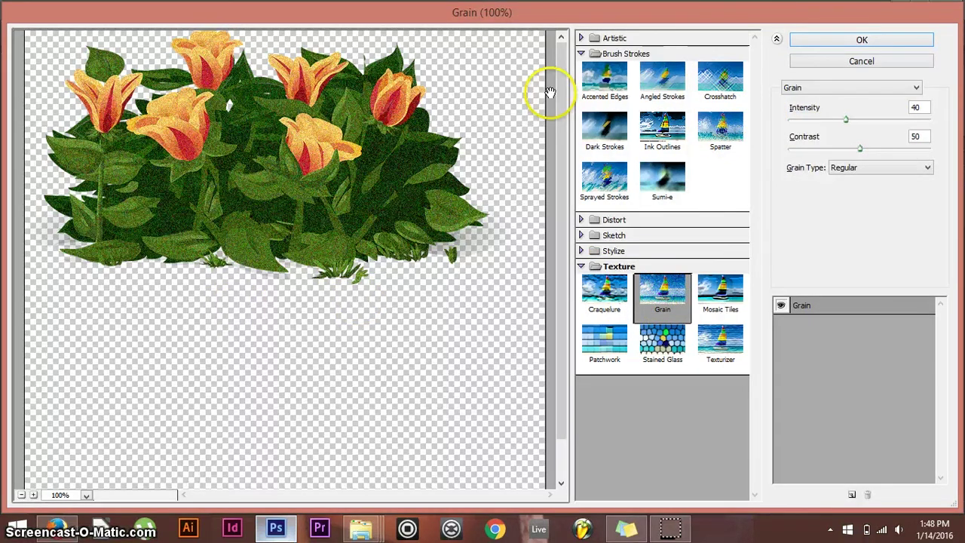
pyautogui.moveTo(846, 121)
pyautogui.mouseDown()
pyautogui.moveTo(864, 124)
pyautogui.moveTo(837, 122)
pyautogui.mouseUp()
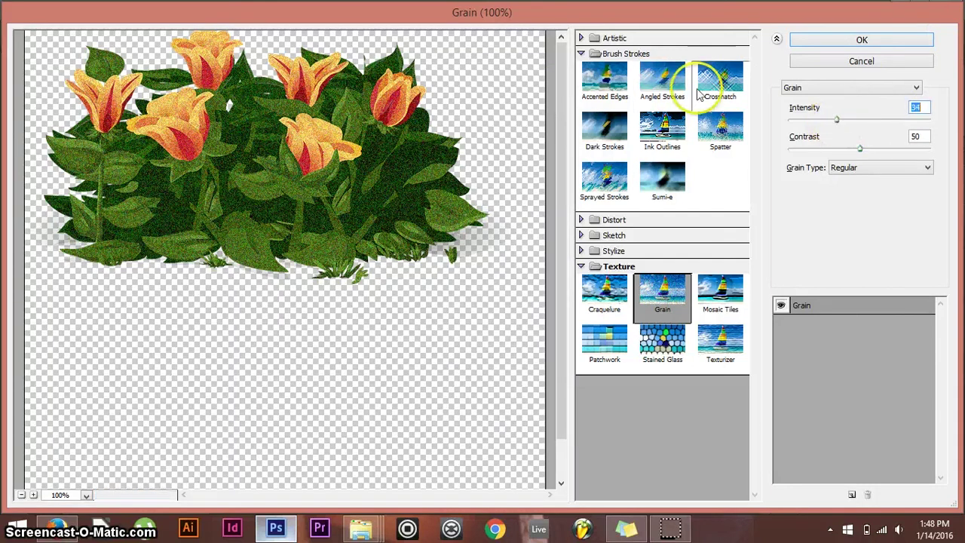
pyautogui.click(590, 55)
pyautogui.click(614, 38)
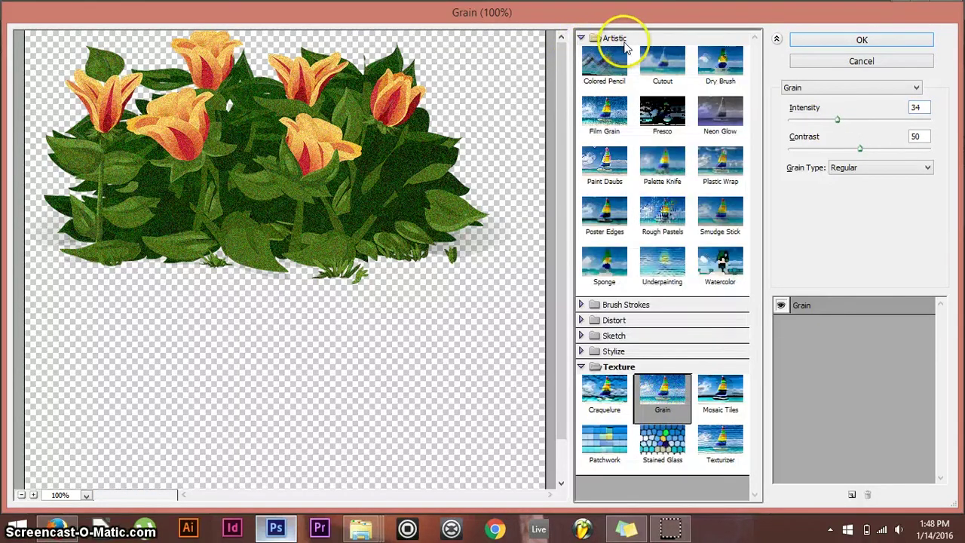
pyautogui.click(899, 40)
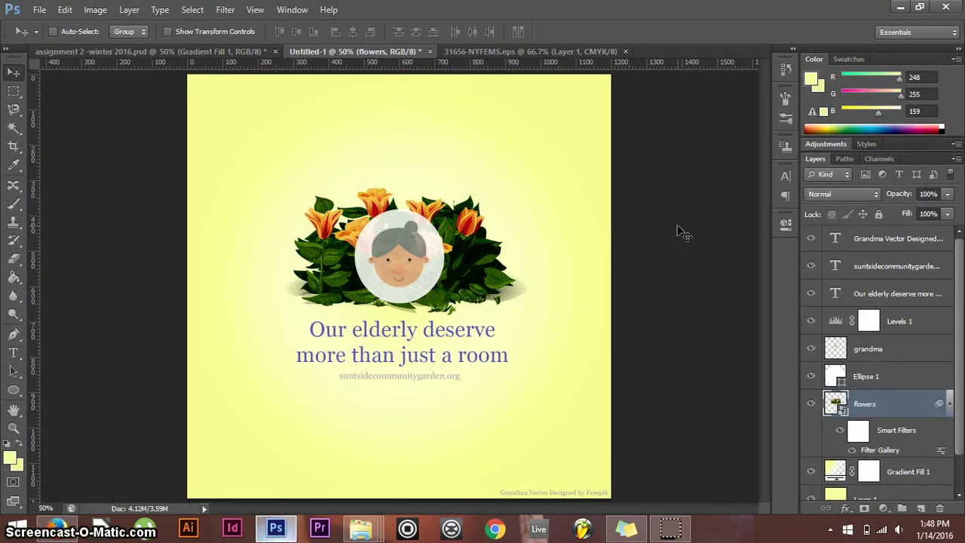
pyautogui.click(230, 10)
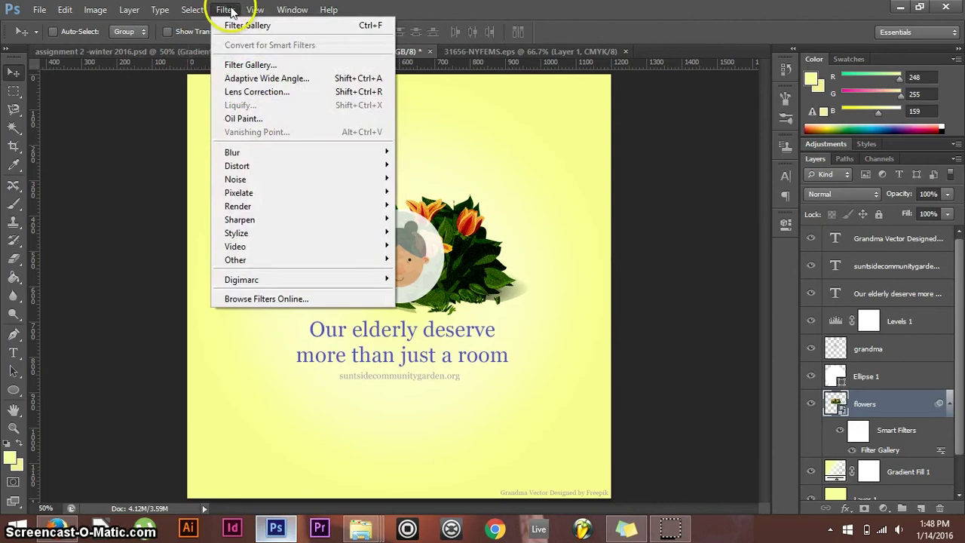
pyautogui.moveTo(291, 153)
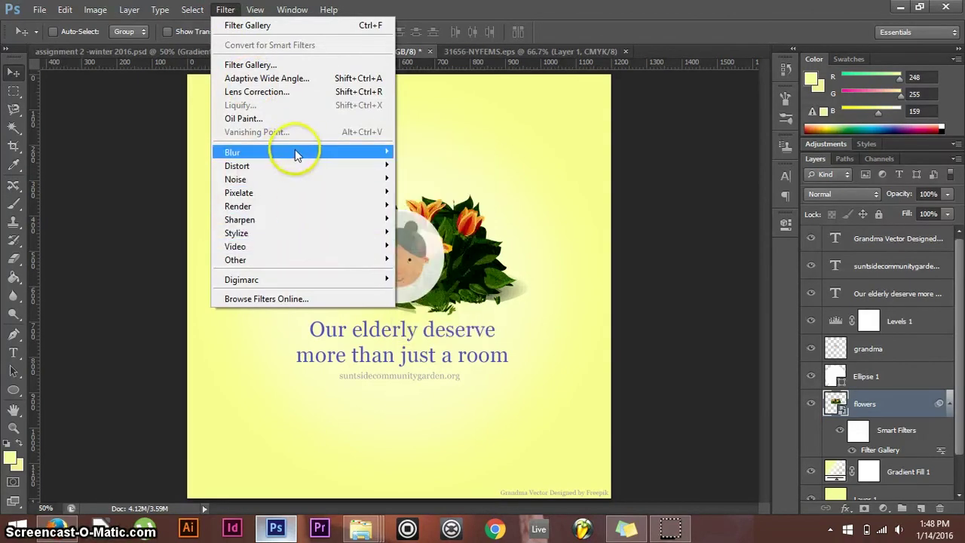
pyautogui.click(225, 9)
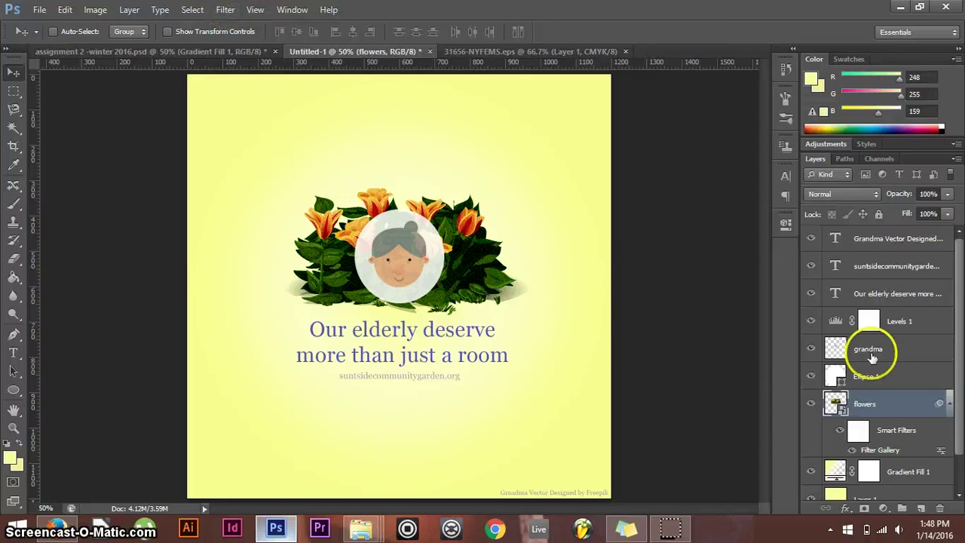
pyautogui.scroll(-2, 904, 375)
pyautogui.scroll(2, 905, 375)
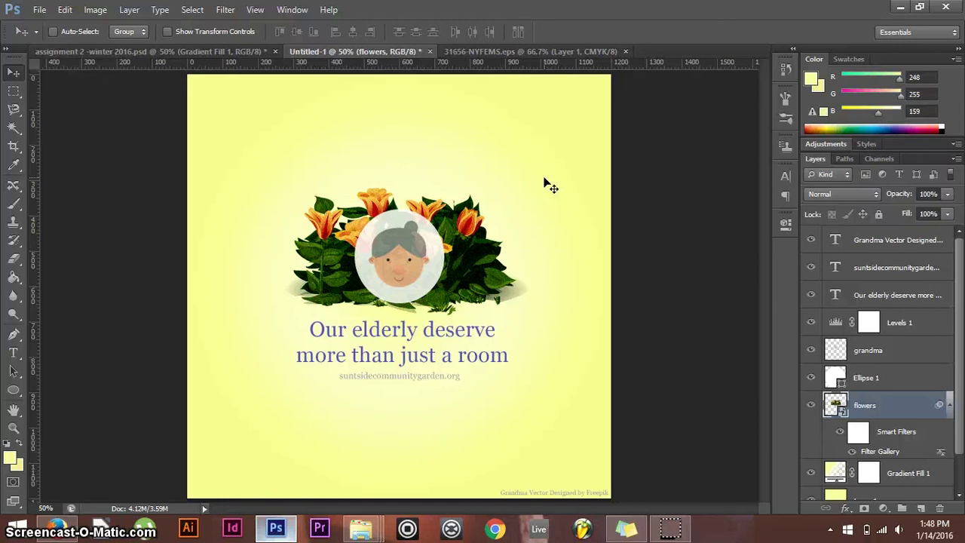
# Duplicate the flowers layer as flowers copy and set the copy's blend mode to Screen
pyautogui.rightClick(852, 405)
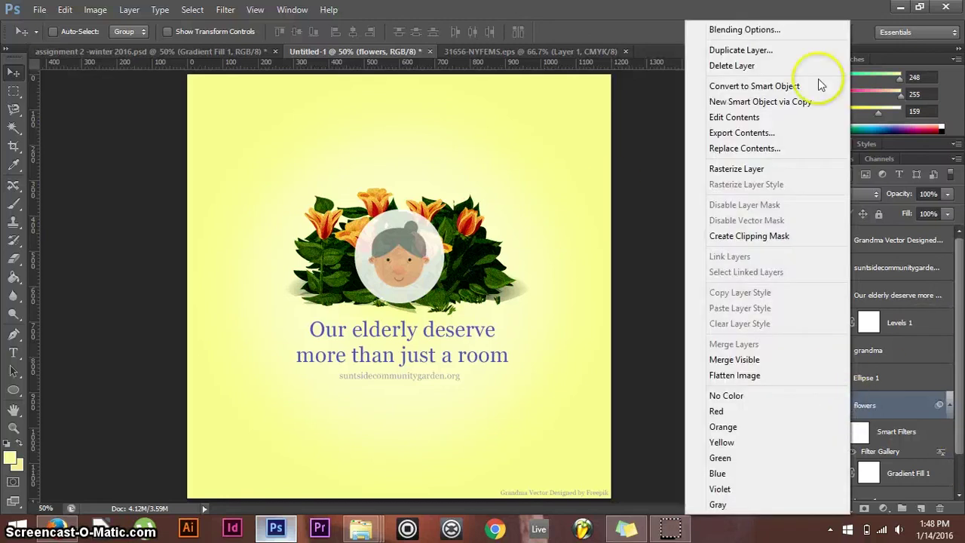
pyautogui.click(735, 51)
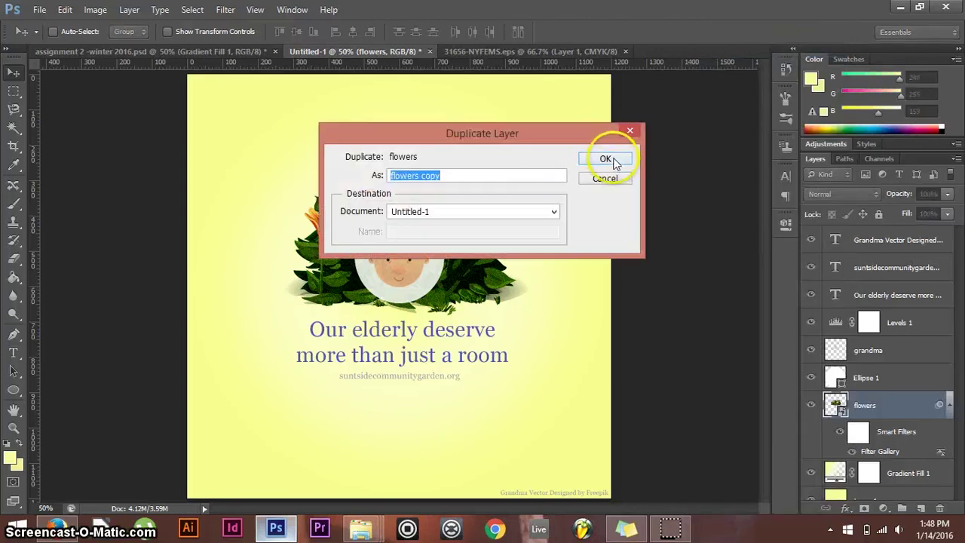
pyautogui.click(612, 159)
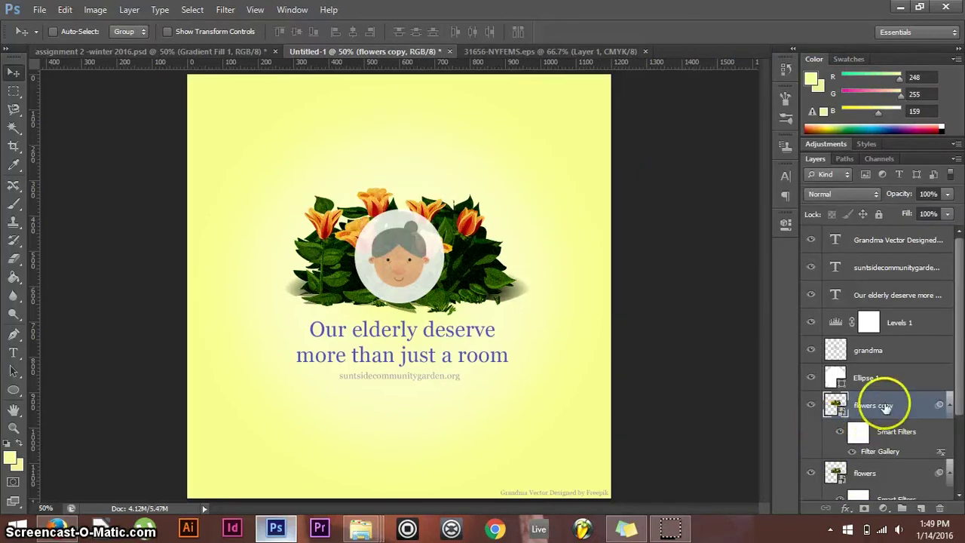
pyautogui.click(853, 197)
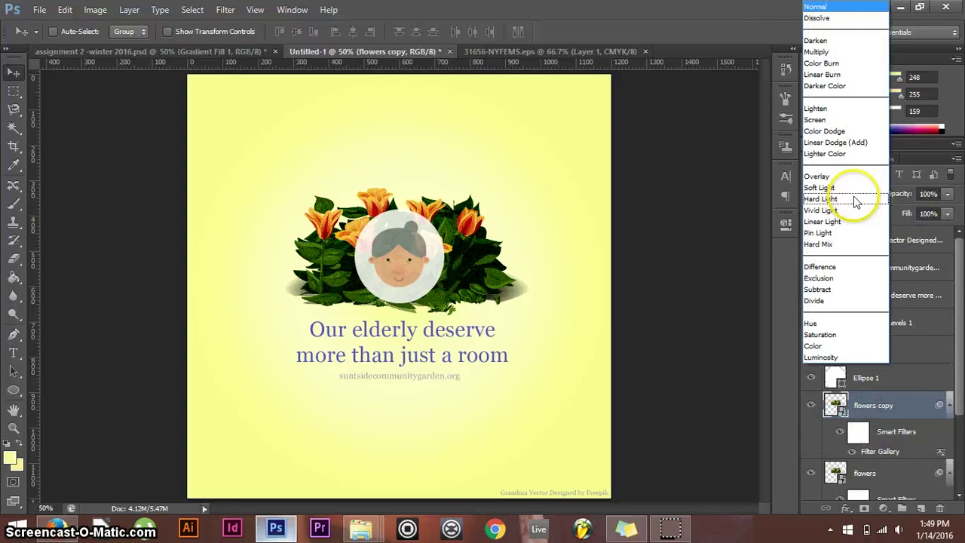
pyautogui.click(833, 55)
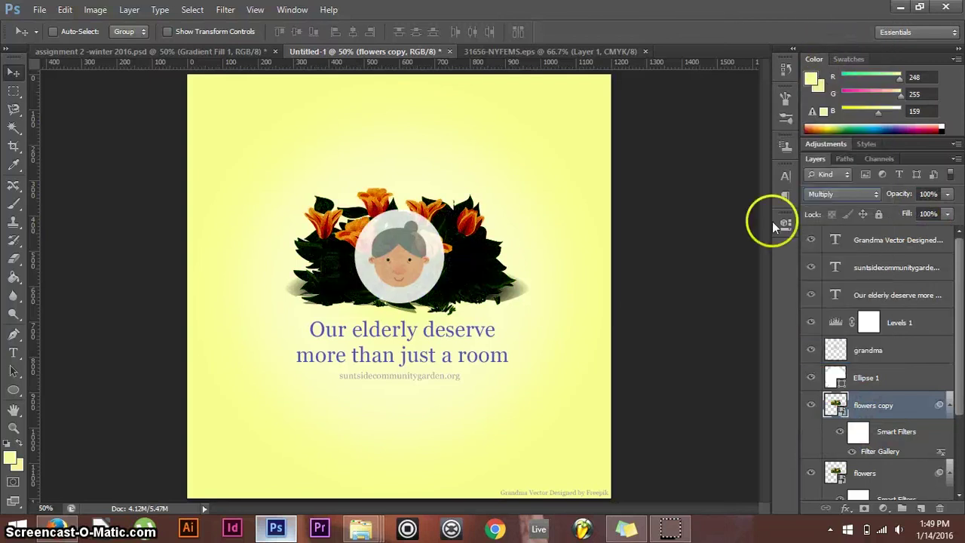
pyautogui.scroll(-4, 842, 205)
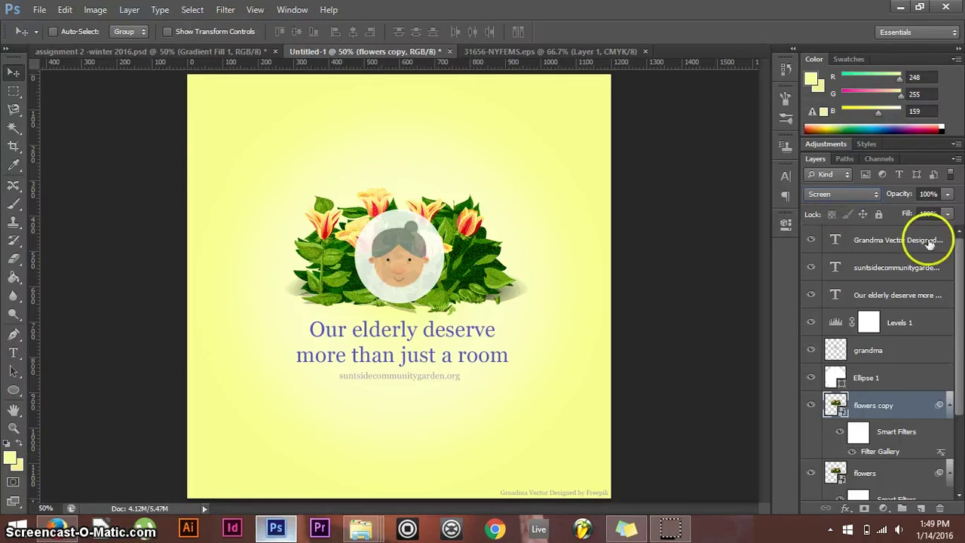
# Lower the flowers copy layer's opacity to 63% and compare the design with the version in assignment 2 -winter 2016.psd
pyautogui.click(946, 194)
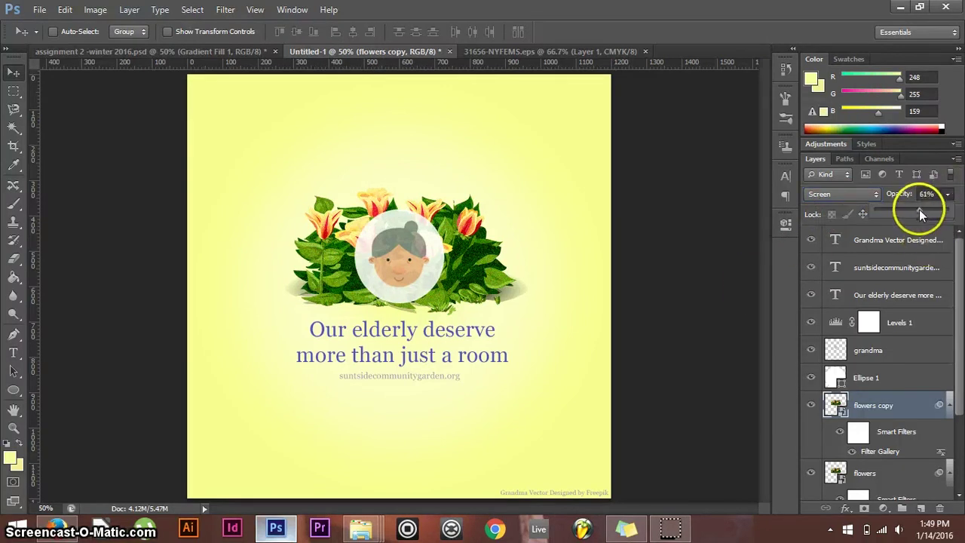
pyautogui.moveTo(897, 207); pyautogui.dragTo(926, 210)
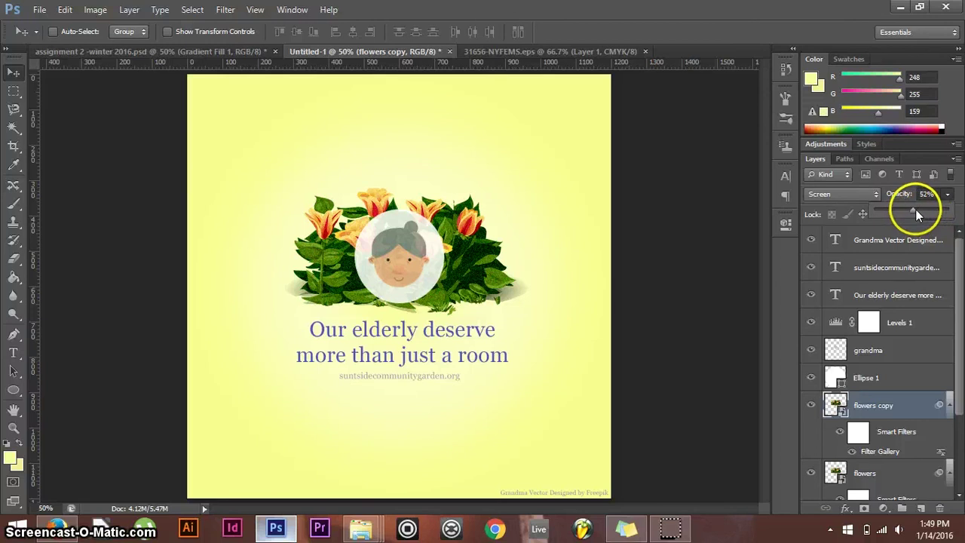
pyautogui.click(226, 50)
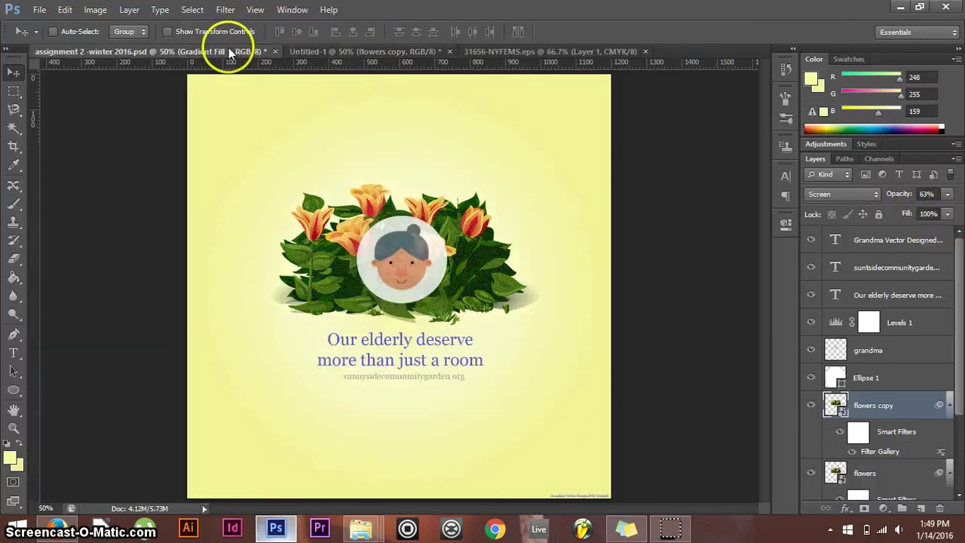
pyautogui.click(327, 50)
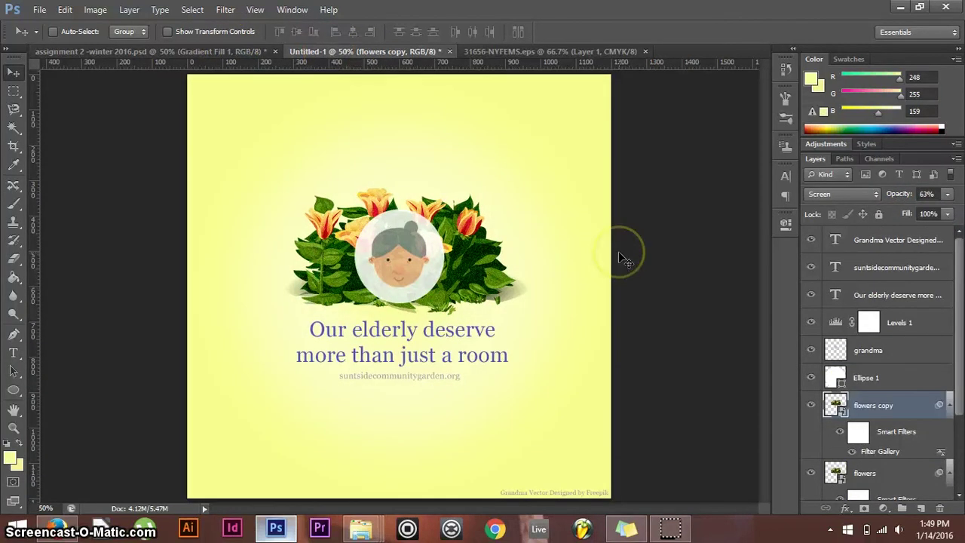
# Fill the solid background layer, Layer 1, with a slightly deeper yellow, f1f98b, using the Paint Bucket
pyautogui.scroll(-3, 906, 430)
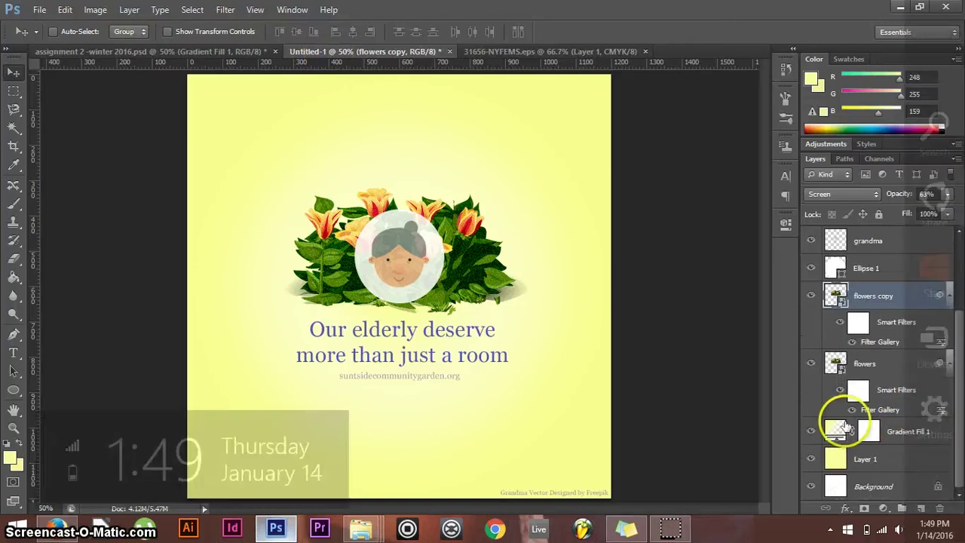
pyautogui.click(860, 460)
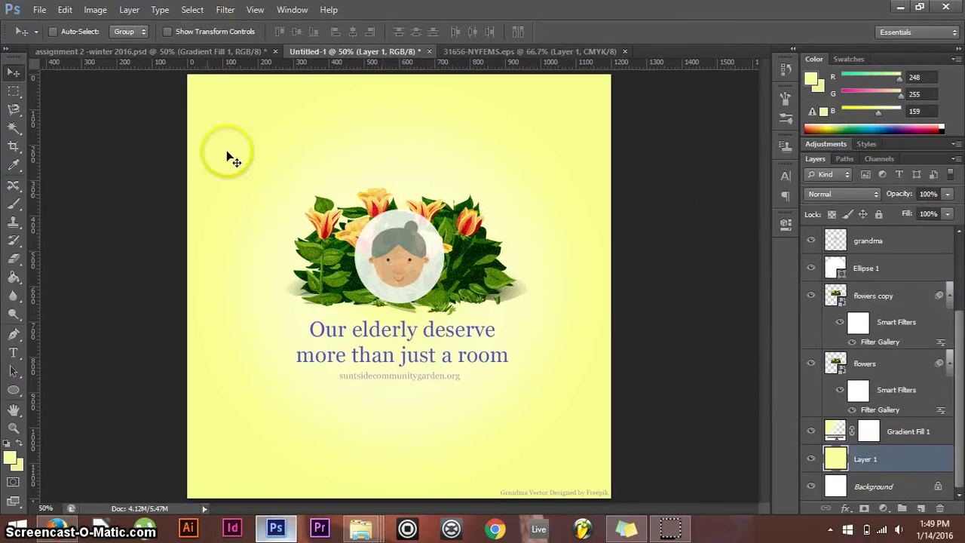
pyautogui.click(11, 458)
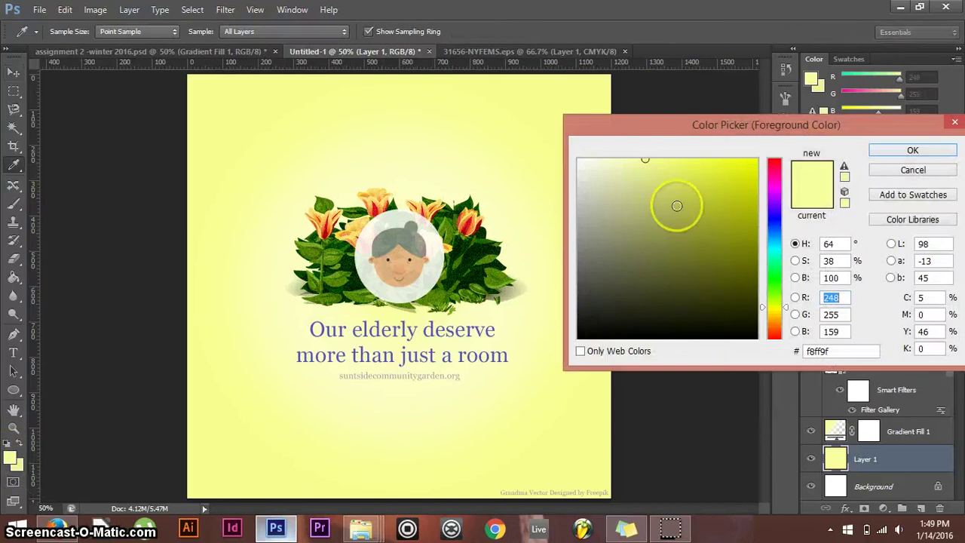
pyautogui.moveTo(652, 171)
pyautogui.mouseDown()
pyautogui.moveTo(618, 162)
pyautogui.moveTo(659, 164)
pyautogui.moveTo(625, 163)
pyautogui.moveTo(636, 174)
pyautogui.moveTo(657, 163)
pyautogui.mouseUp()
pyautogui.click(927, 152)
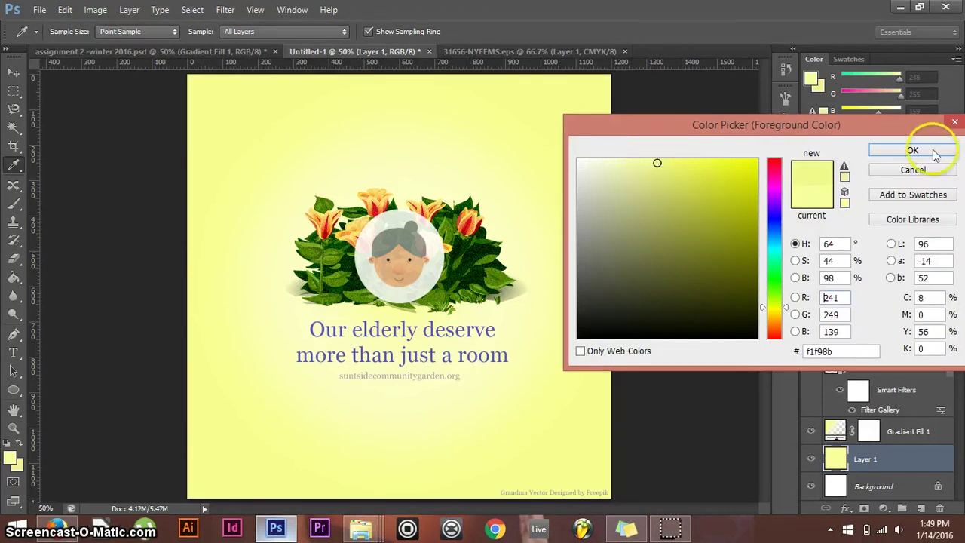
pyautogui.press('g')
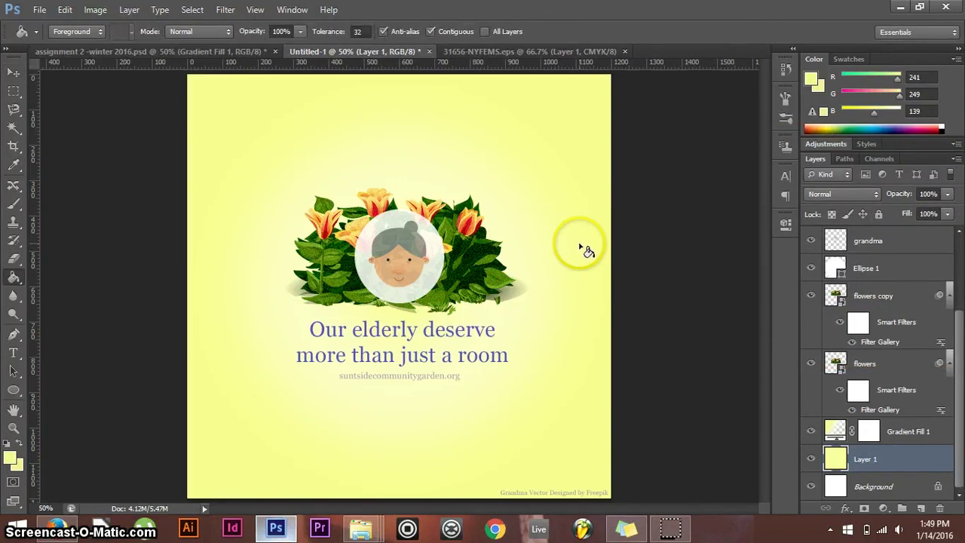
pyautogui.click(581, 256)
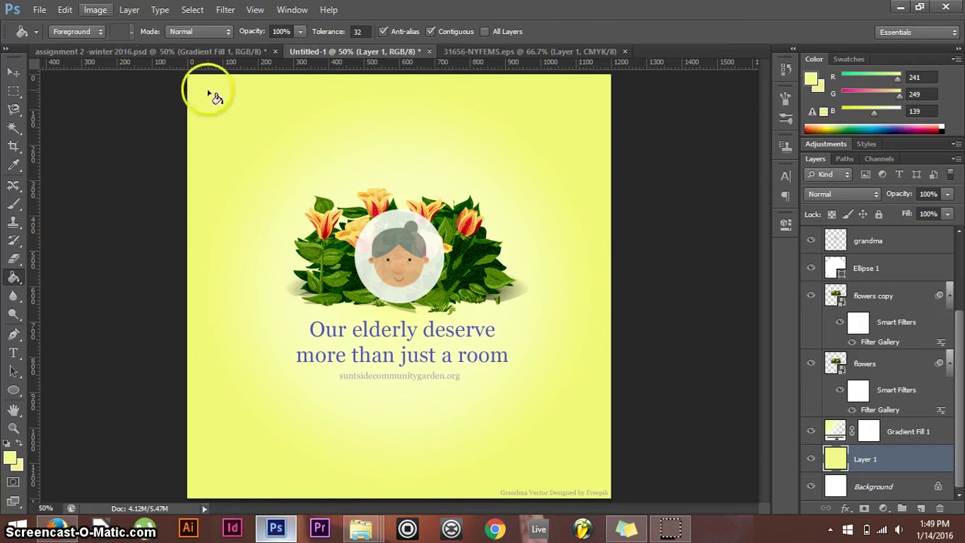
# Compare the design with assignment 2 -winter 2016.psd and review the sketch notes on the Using Photoshop for My Sketch page in the browser
pyautogui.click(206, 52)
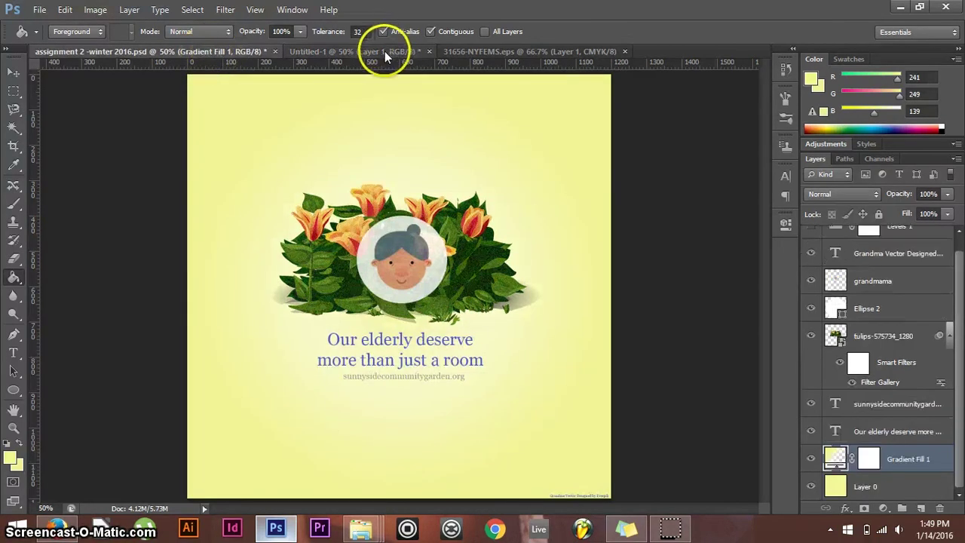
pyautogui.click(385, 51)
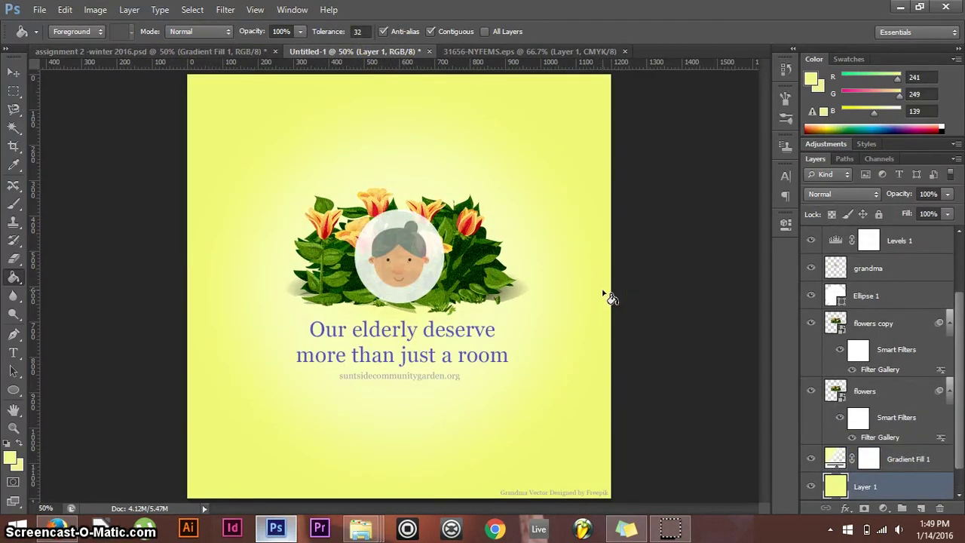
pyautogui.click(62, 531)
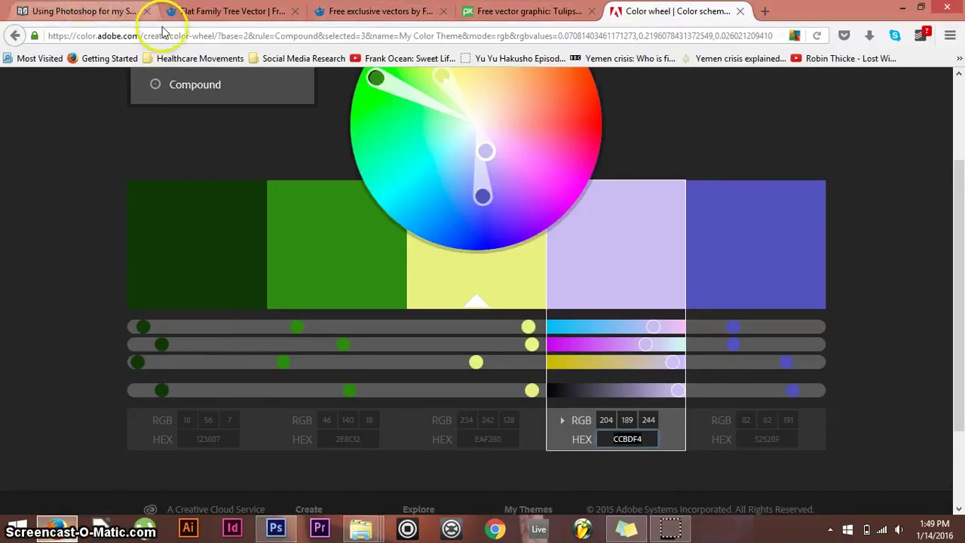
pyautogui.click(120, 10)
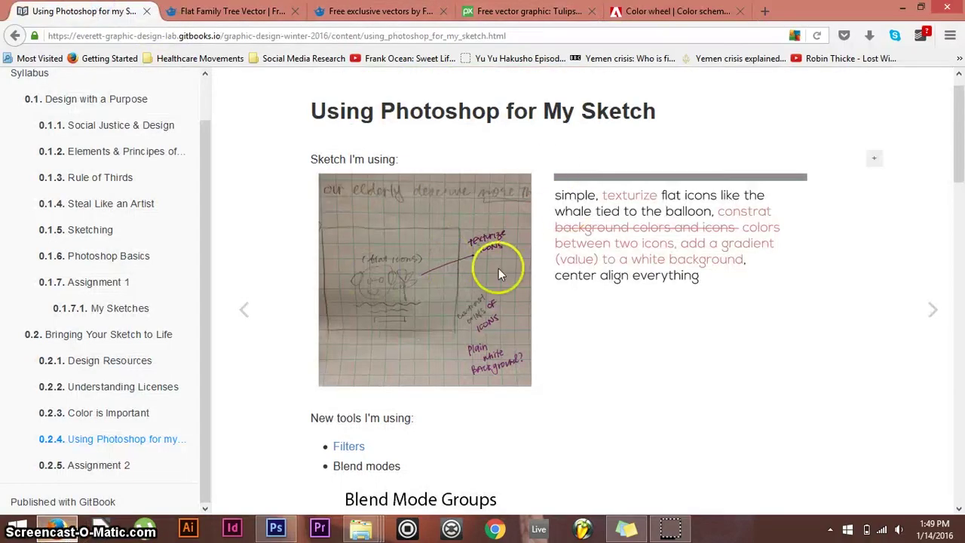
pyautogui.click(276, 528)
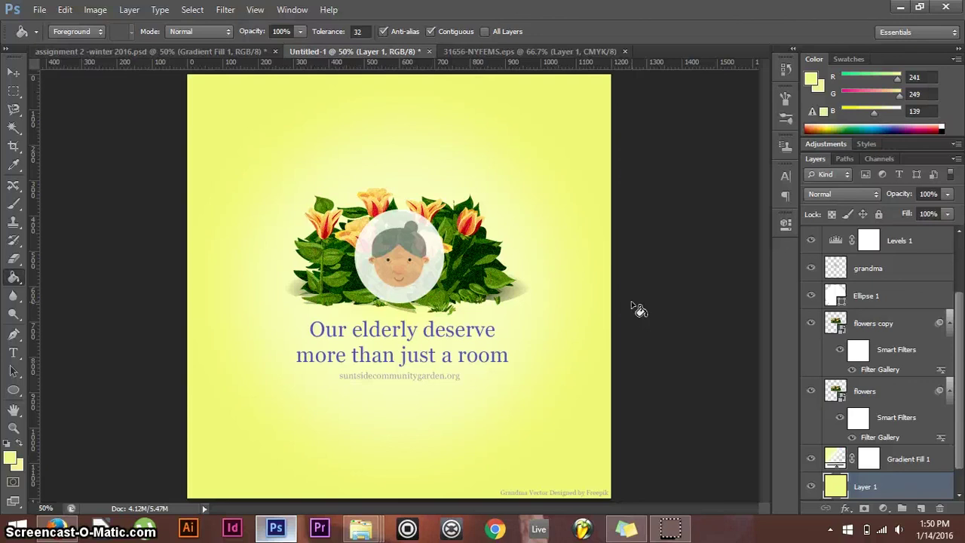
pyautogui.scroll(3, 867, 396)
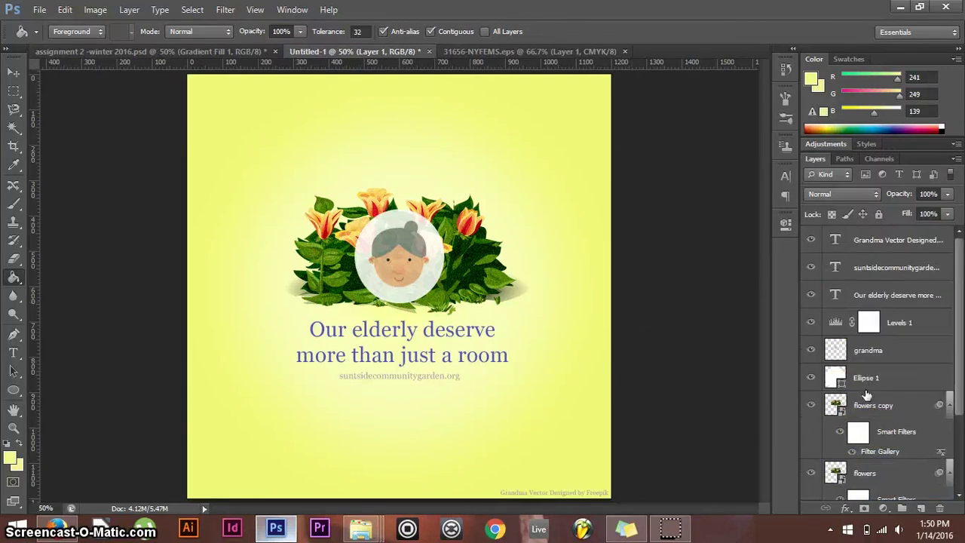